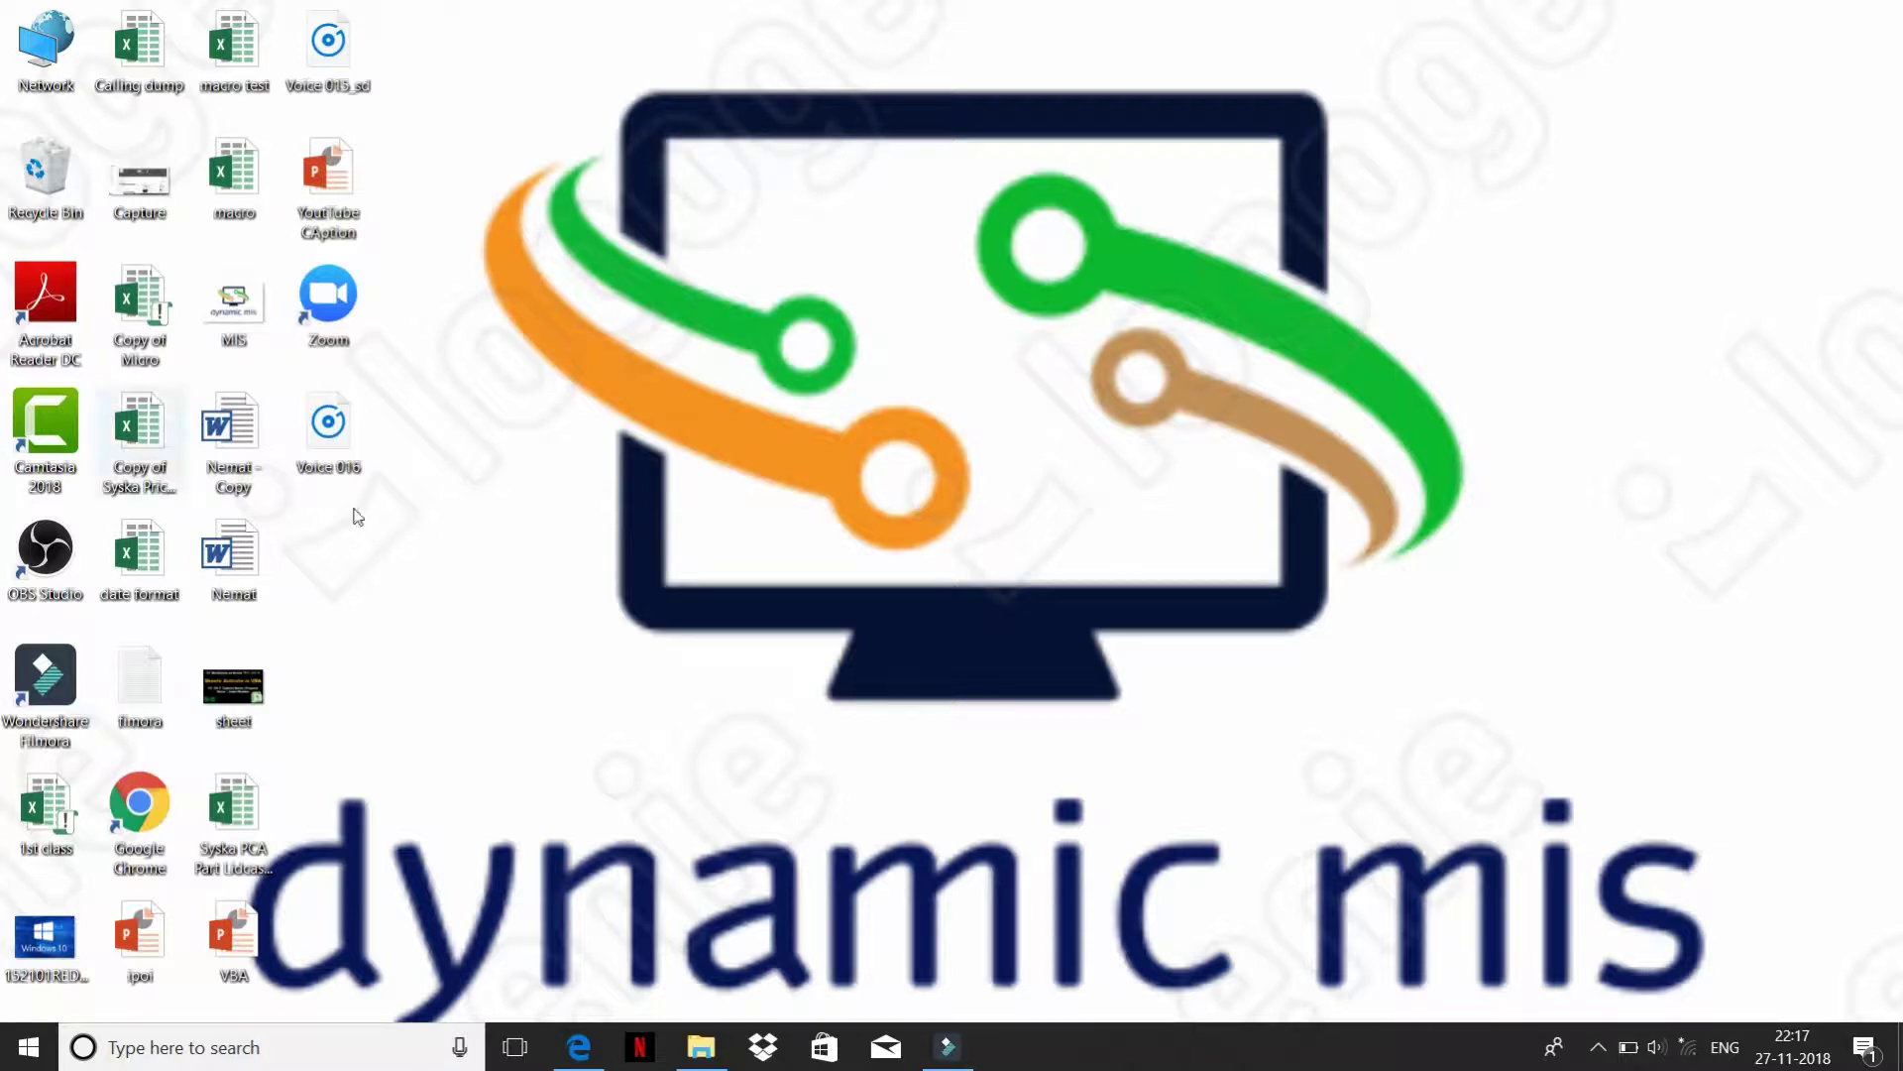
Step: Launch Excel 2016 from Start, maximize a blank workbook, and open Visual Basic from the Developer tab
{"action": "left_click", "coordinate": [30, 1047]}
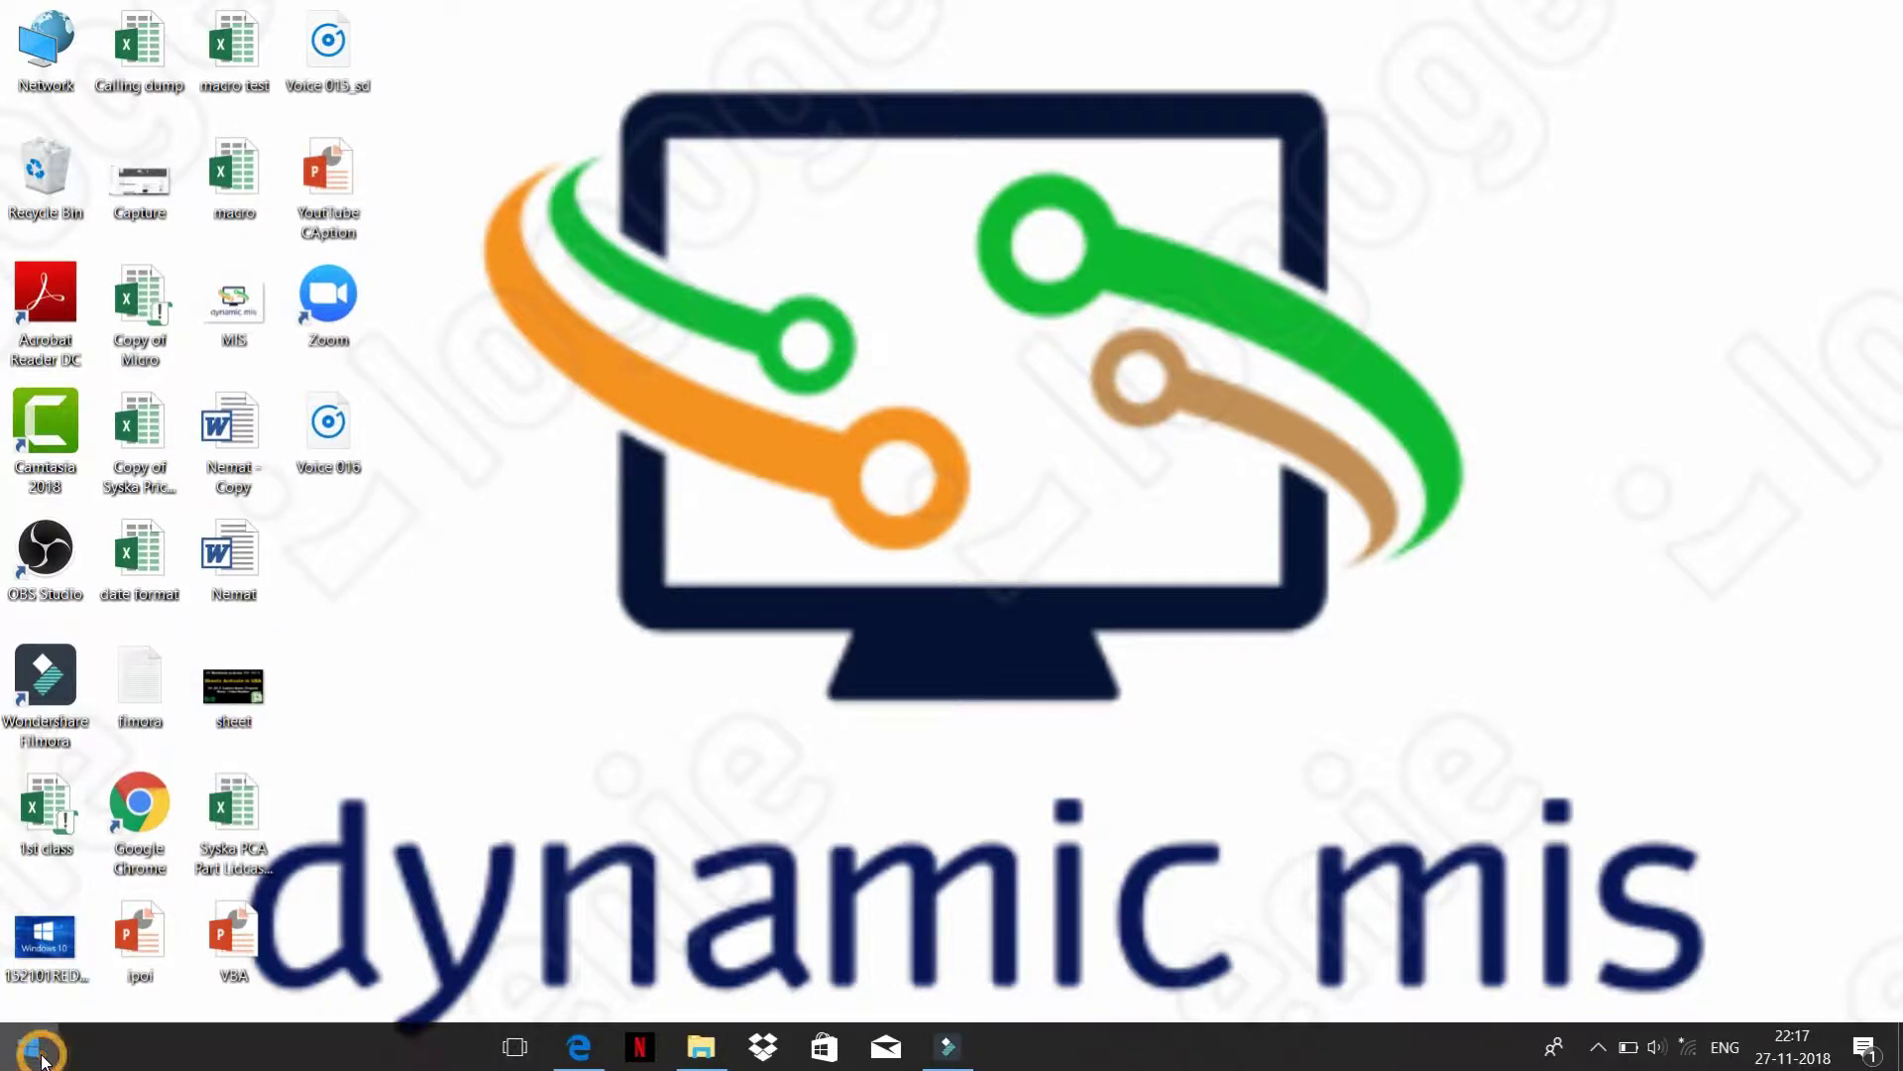
{"action": "type", "text": "ex"}
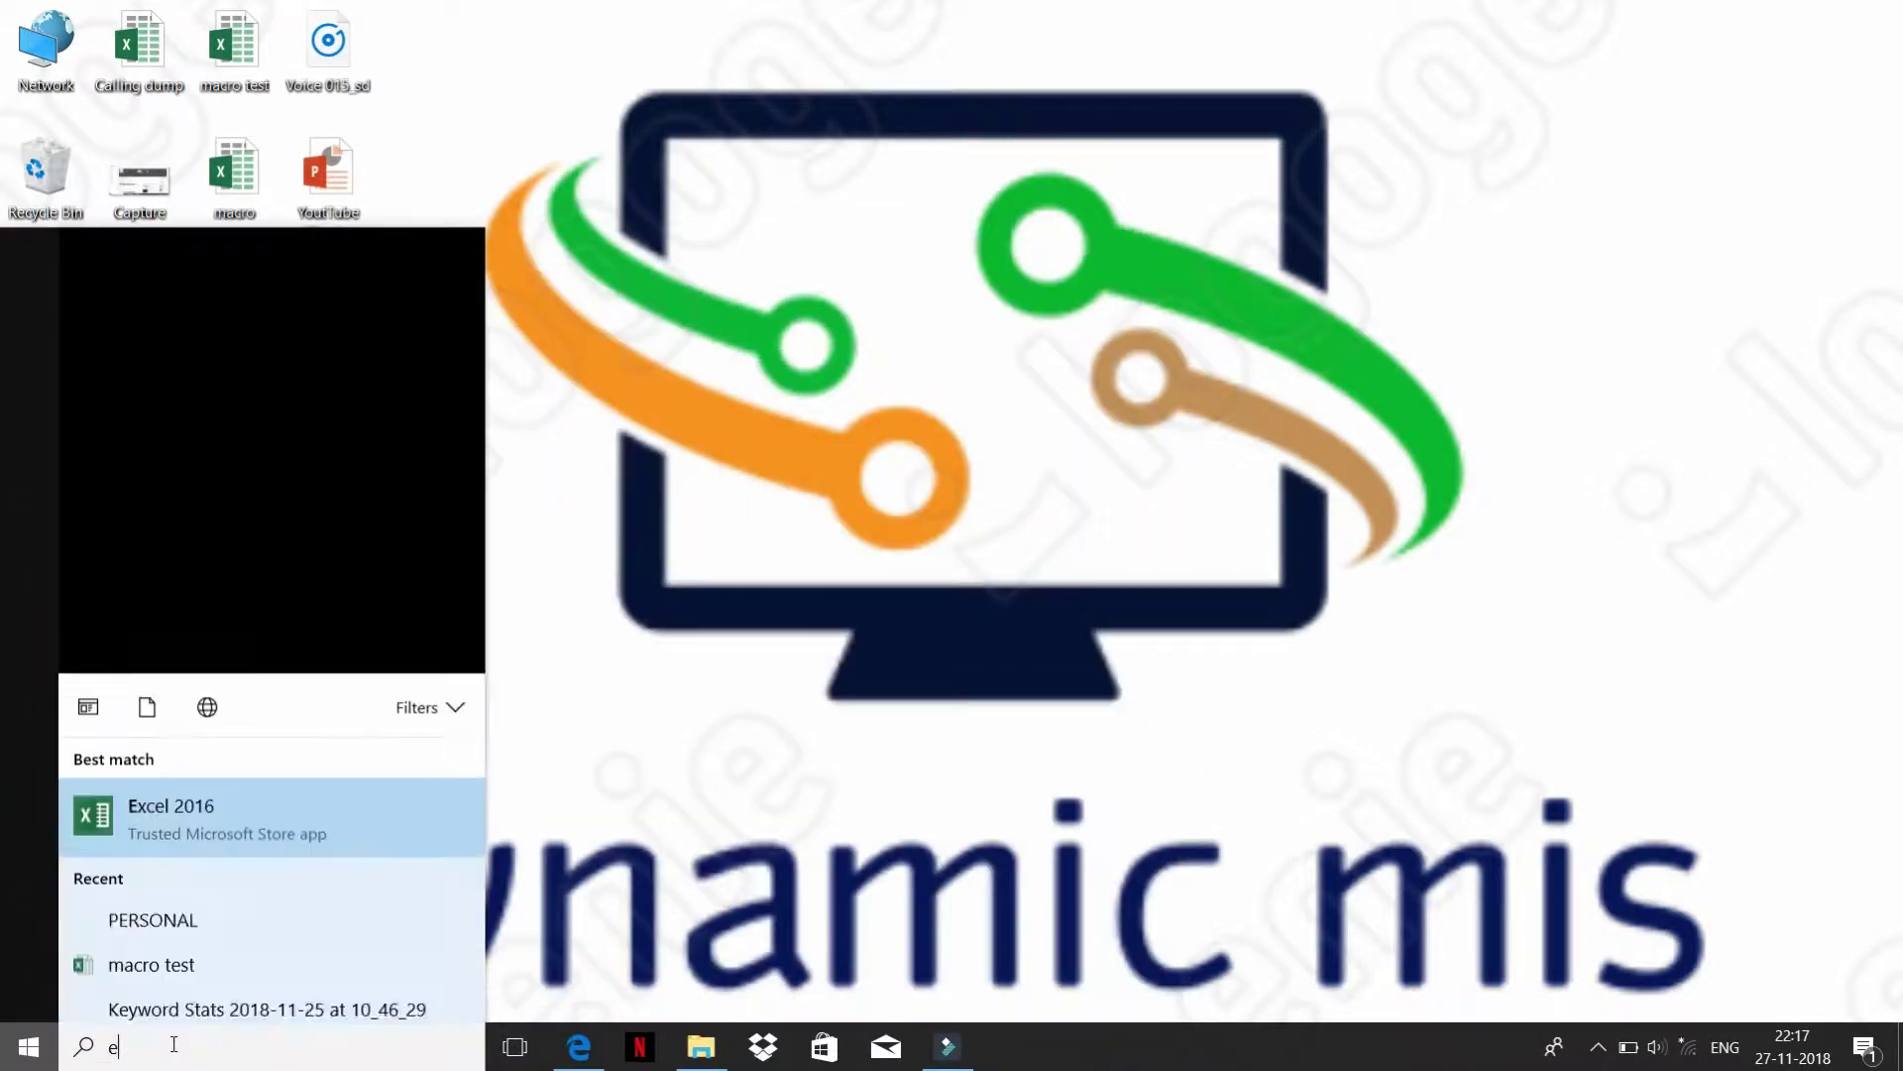
{"action": "key", "text": "Return"}
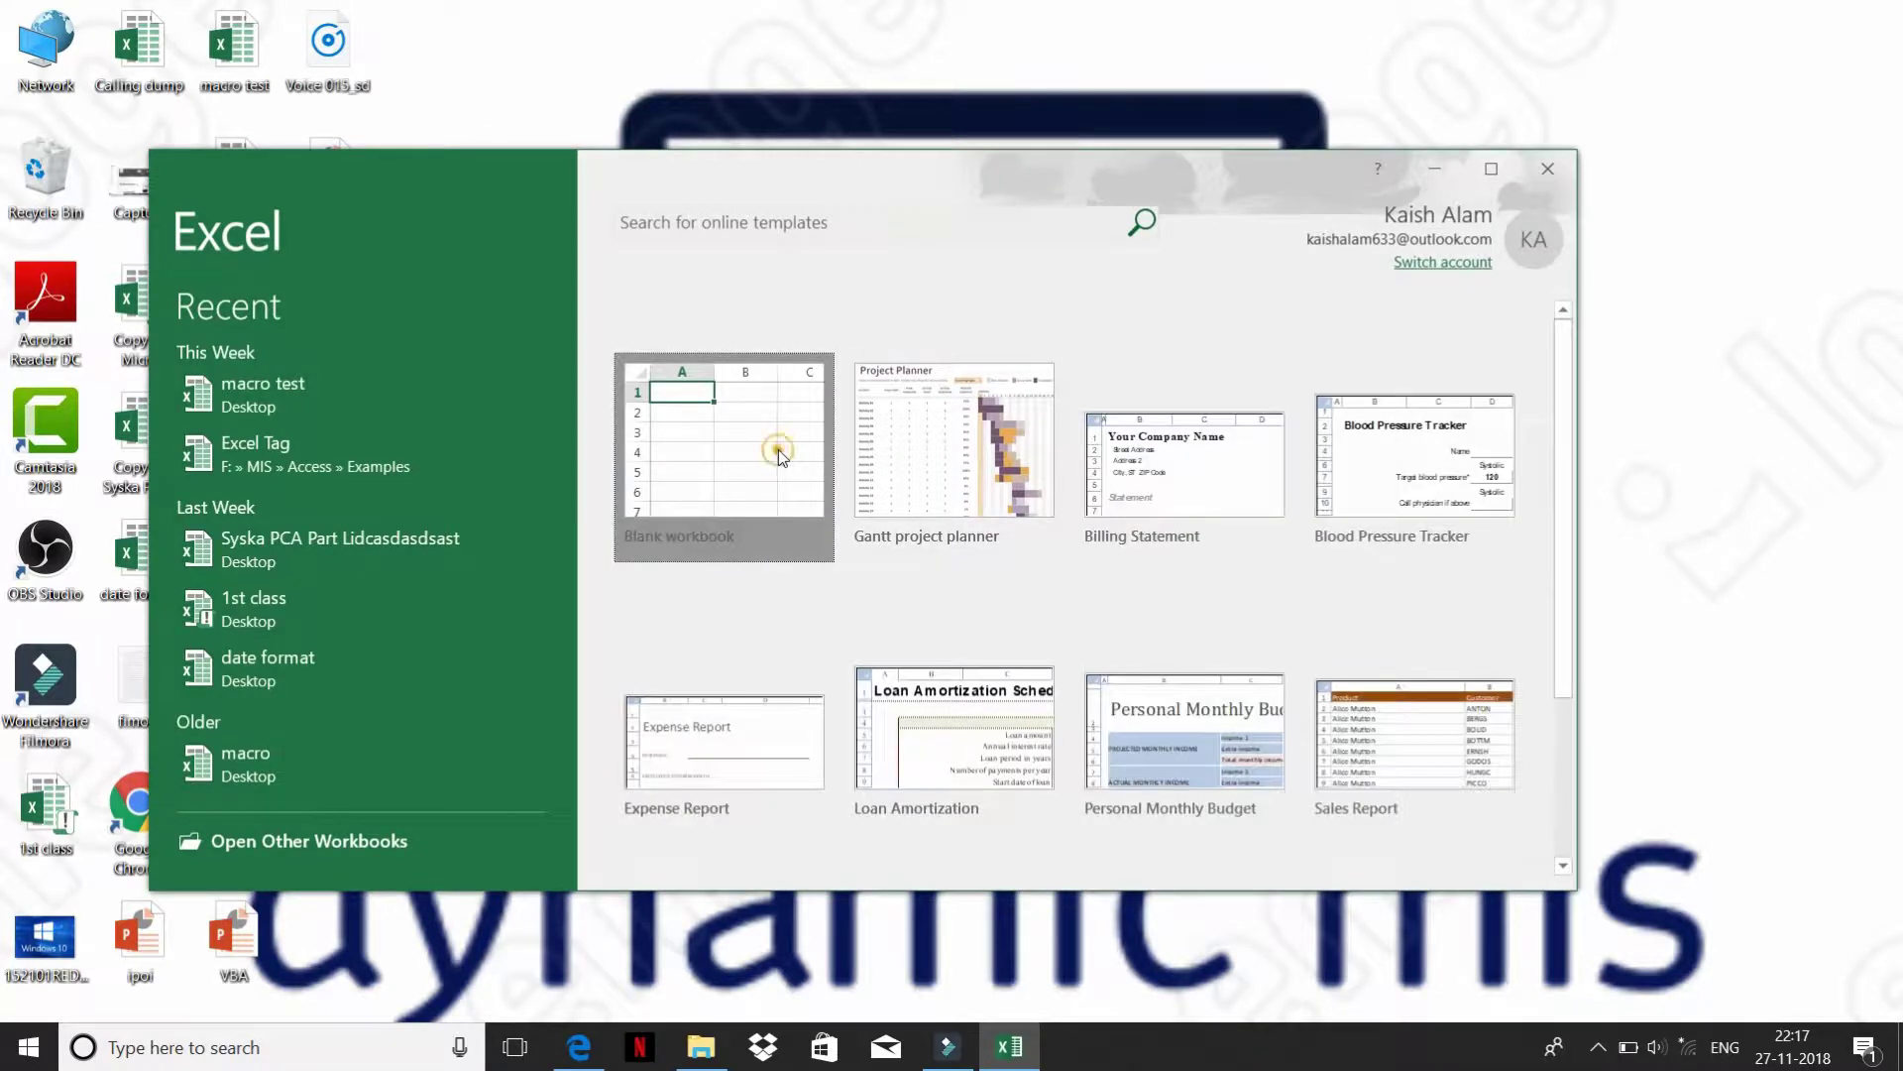
{"action": "left_click", "coordinate": [777, 449]}
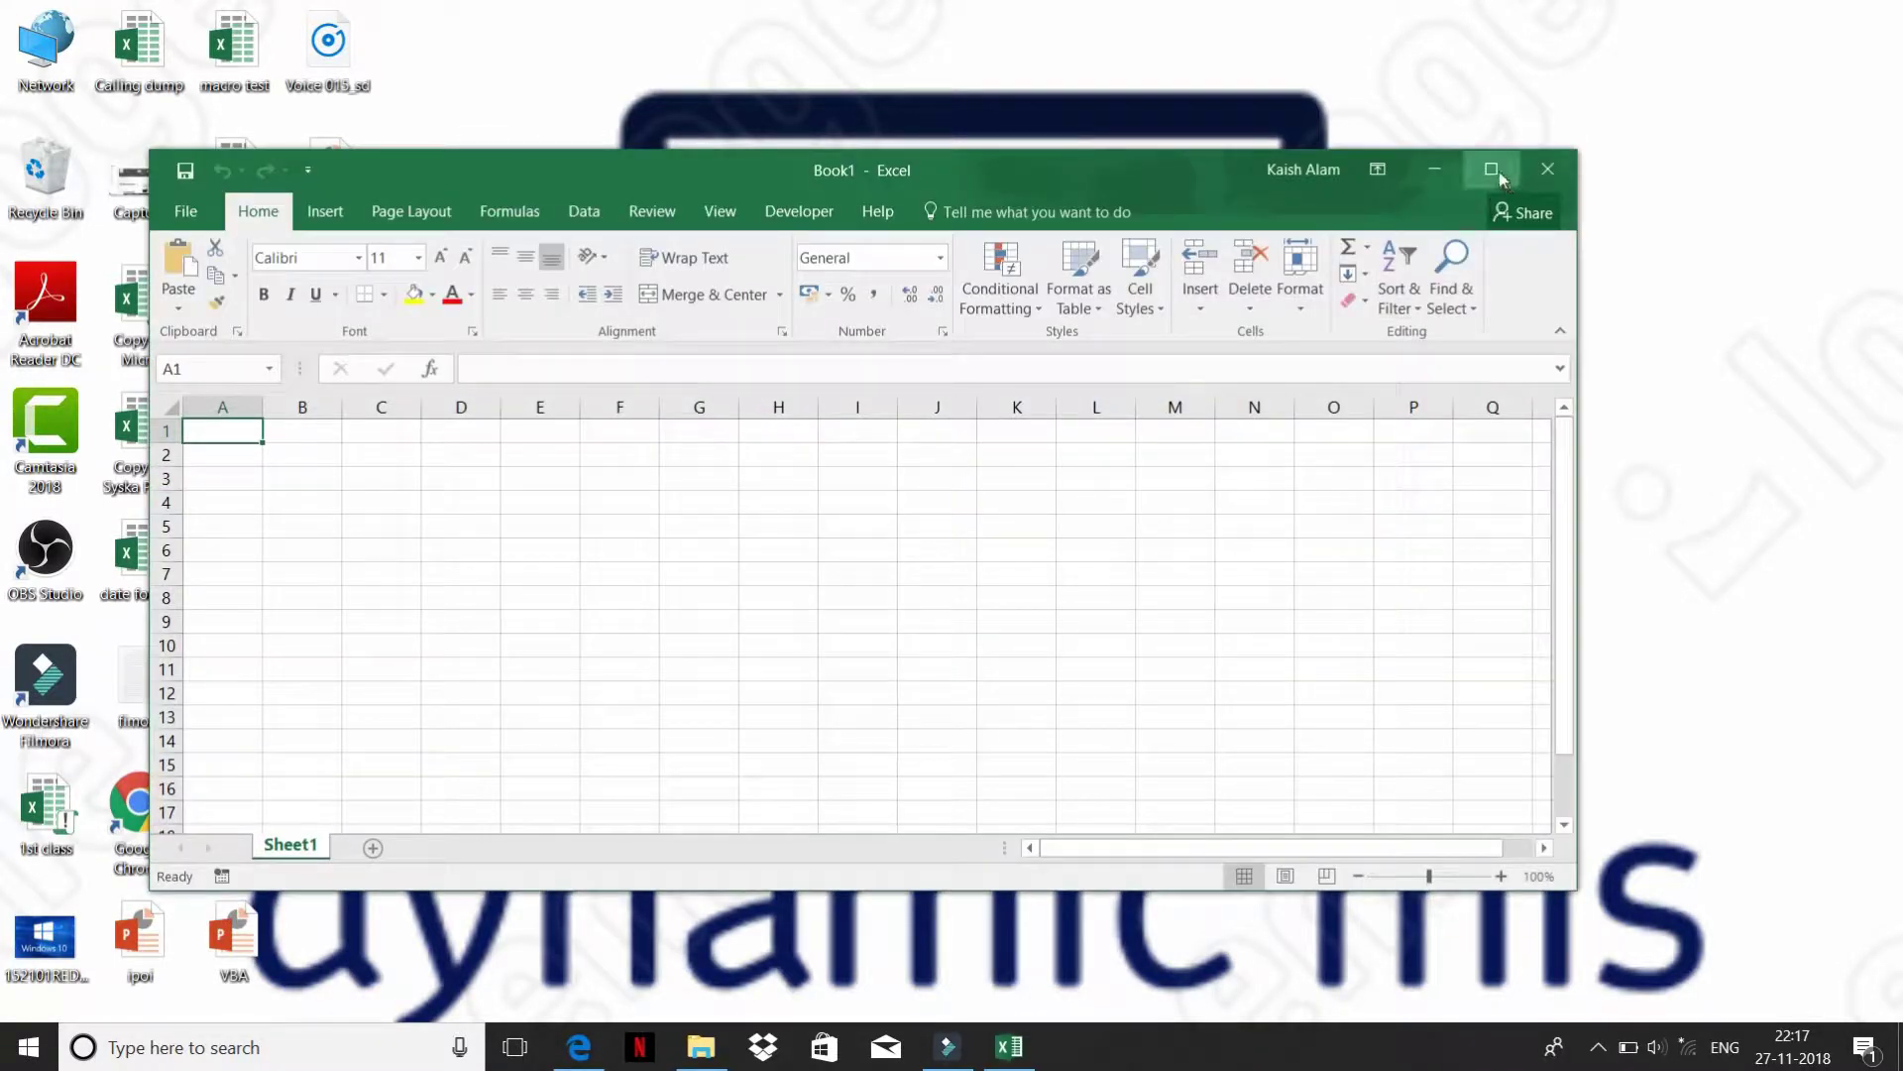
{"action": "left_click", "coordinate": [1491, 169]}
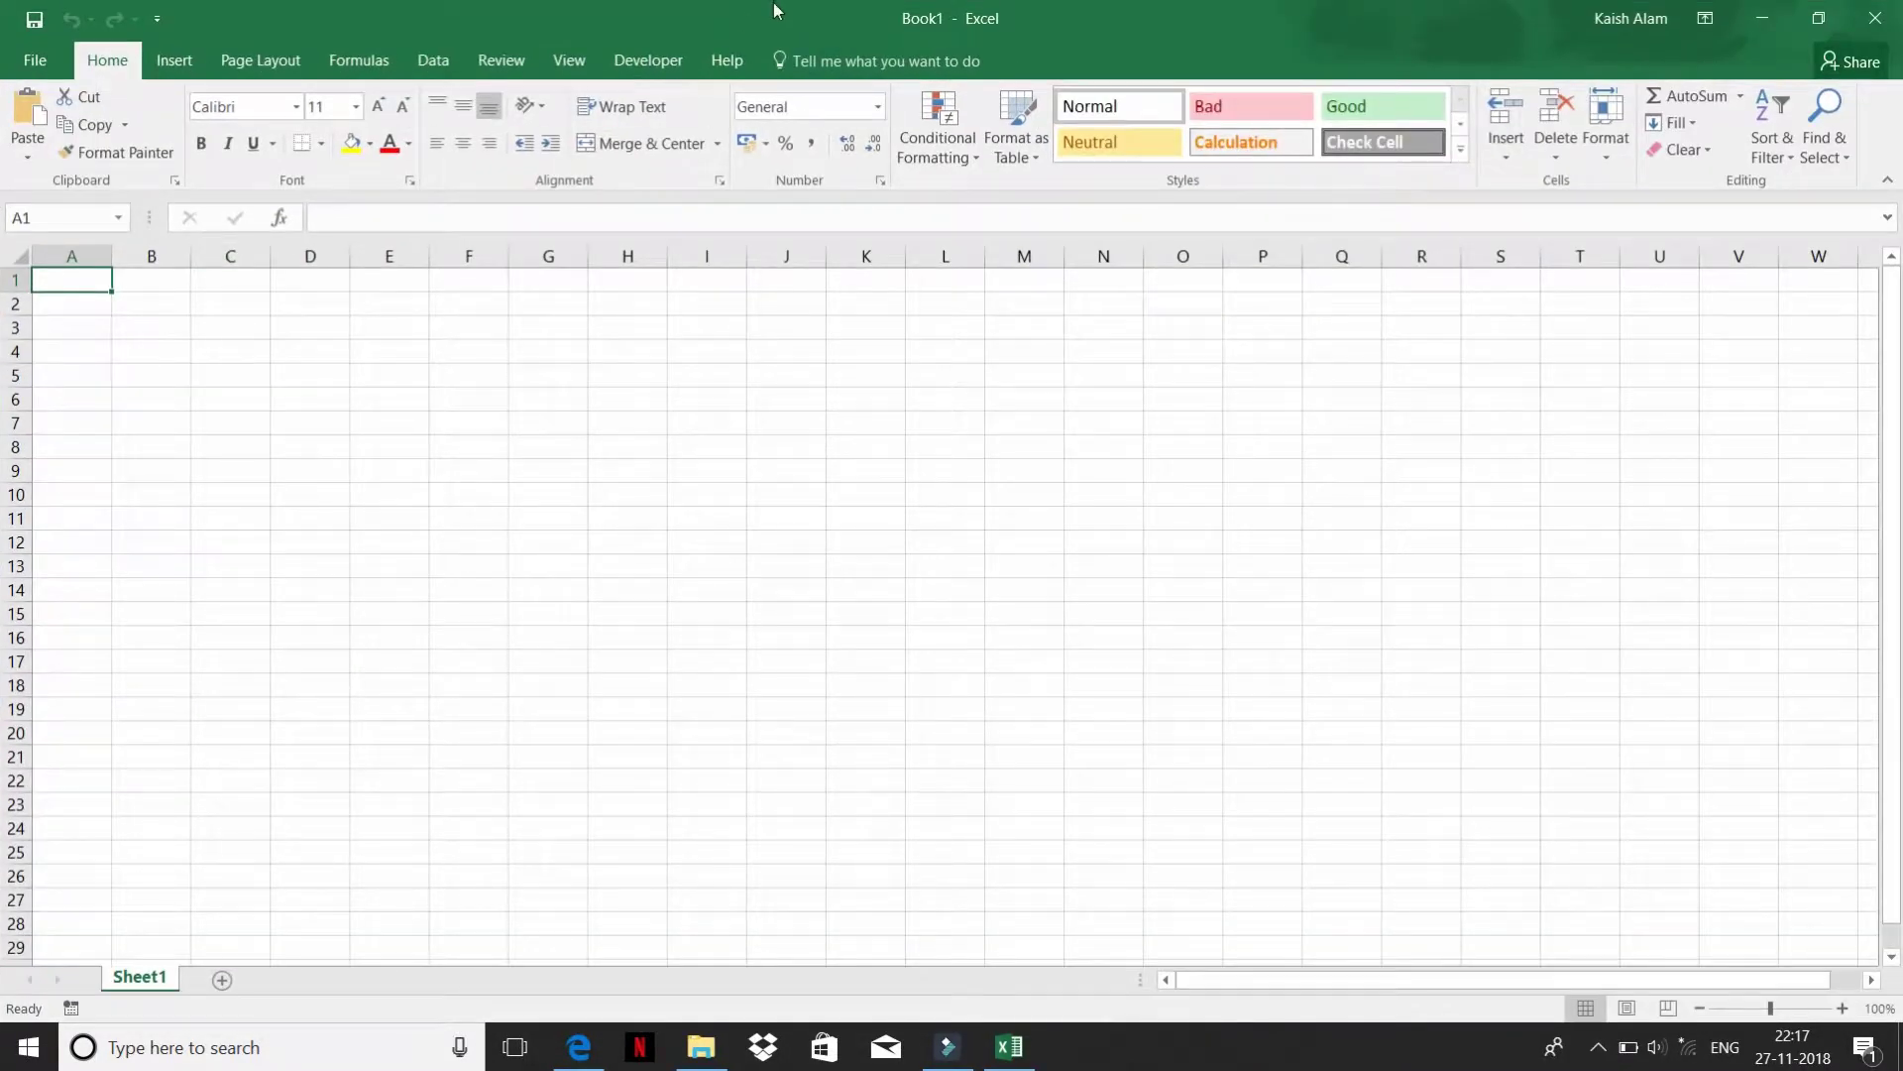
{"action": "left_click", "coordinate": [667, 55]}
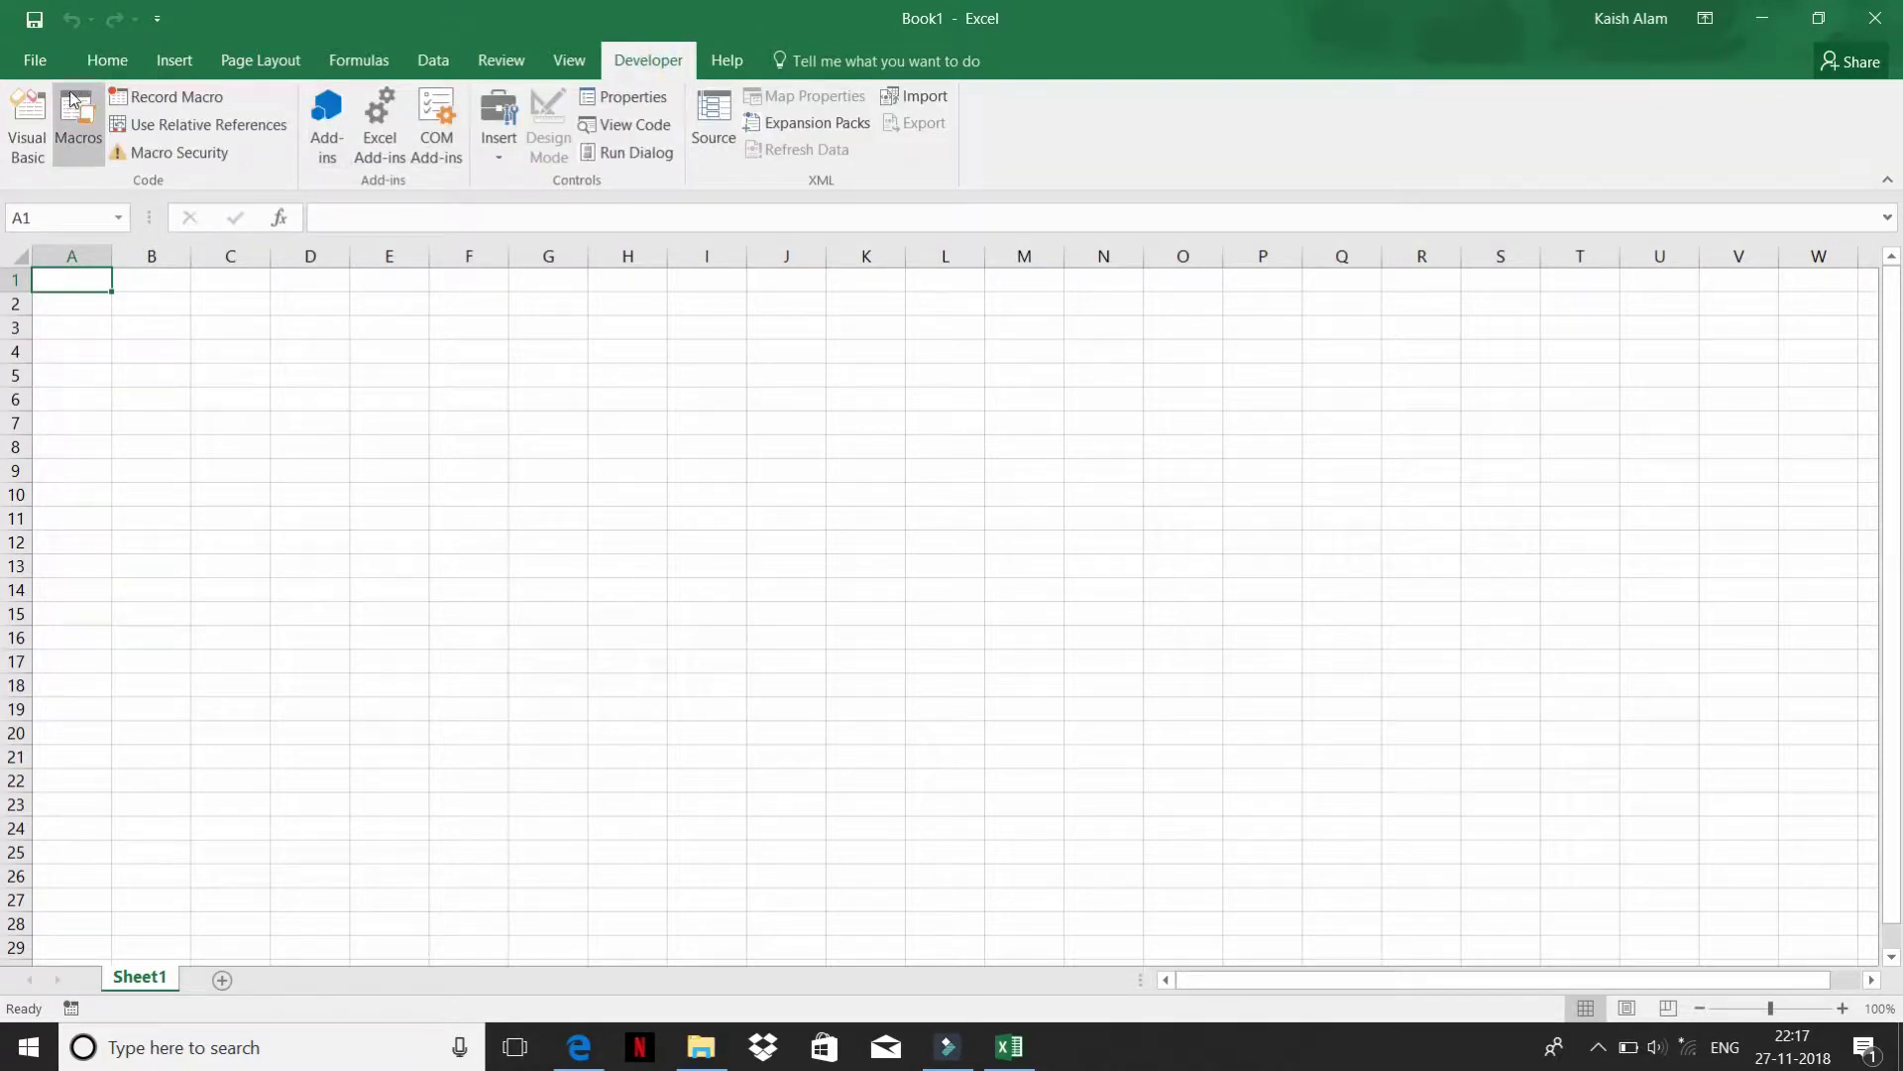
{"action": "left_click", "coordinate": [26, 109]}
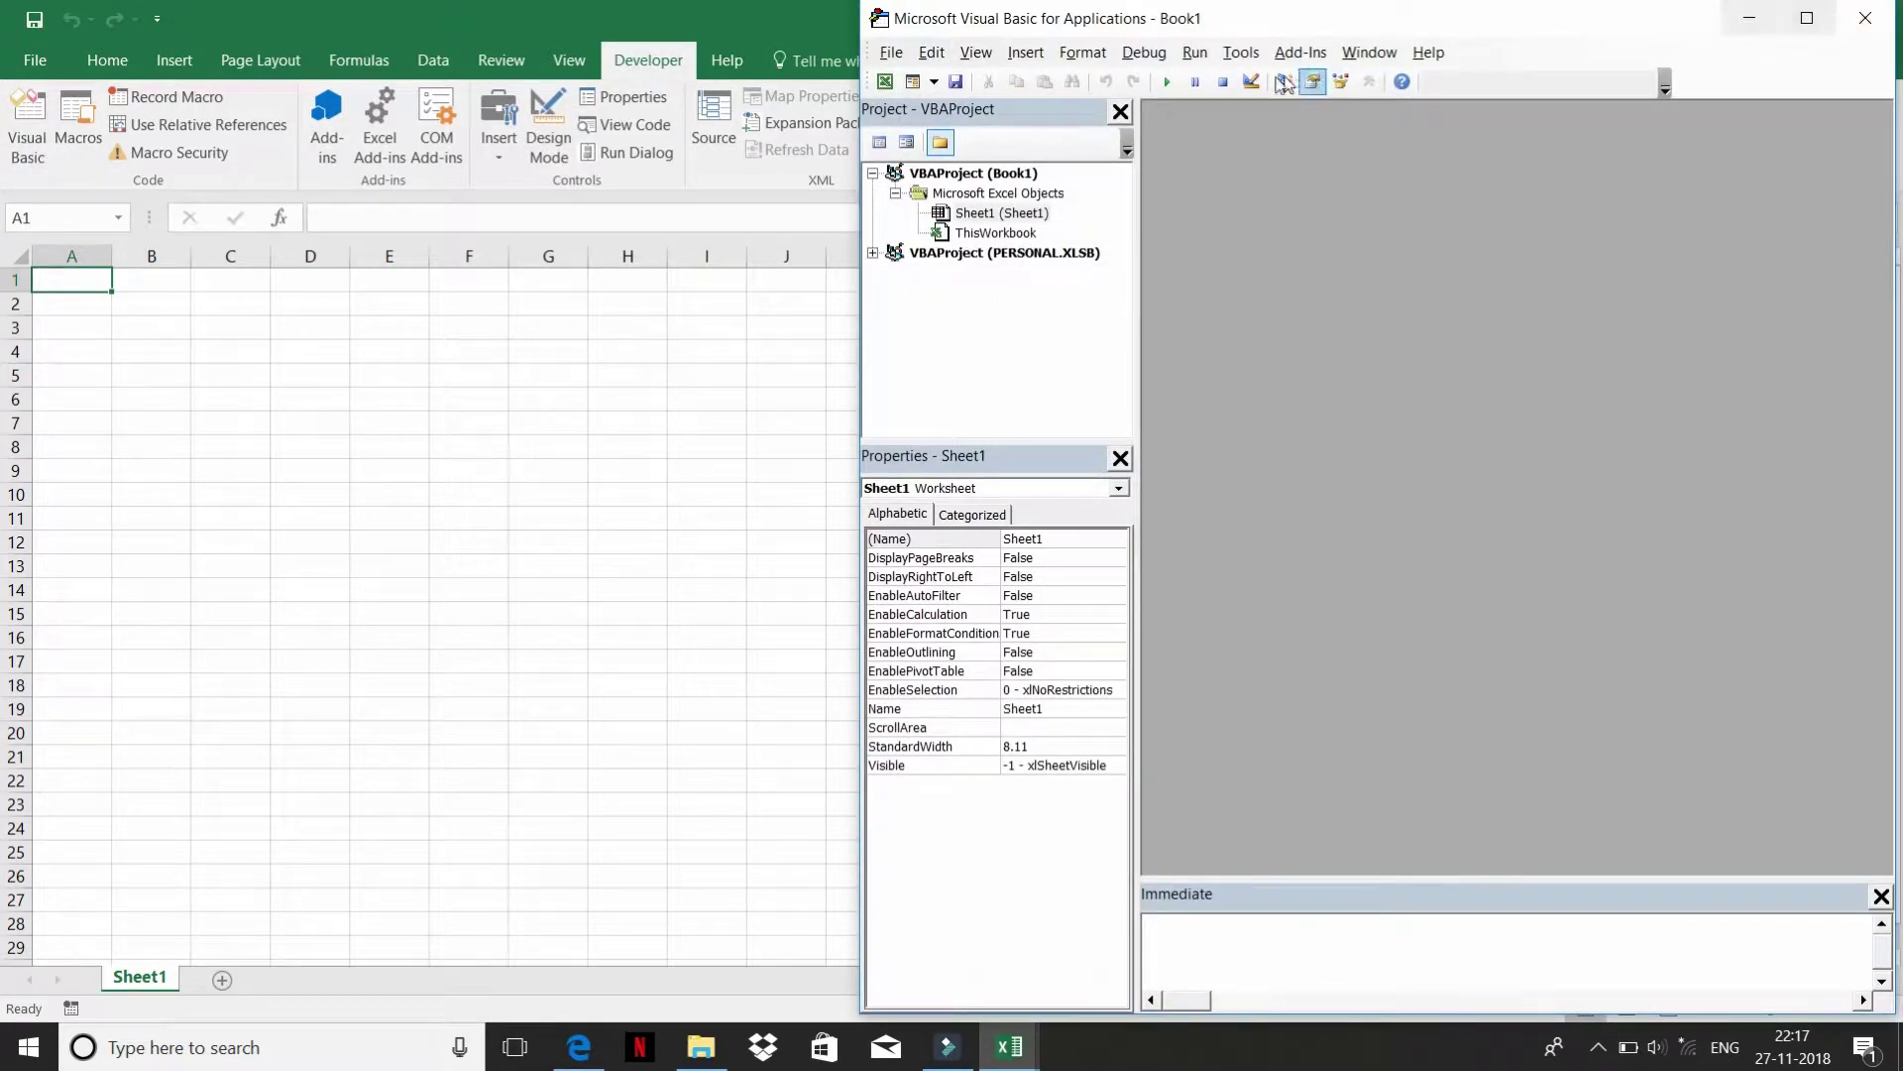
Step: Insert Module1 and declare an empty Sub rrrr() ... End Sub block in it
{"action": "left_click", "coordinate": [1037, 59]}
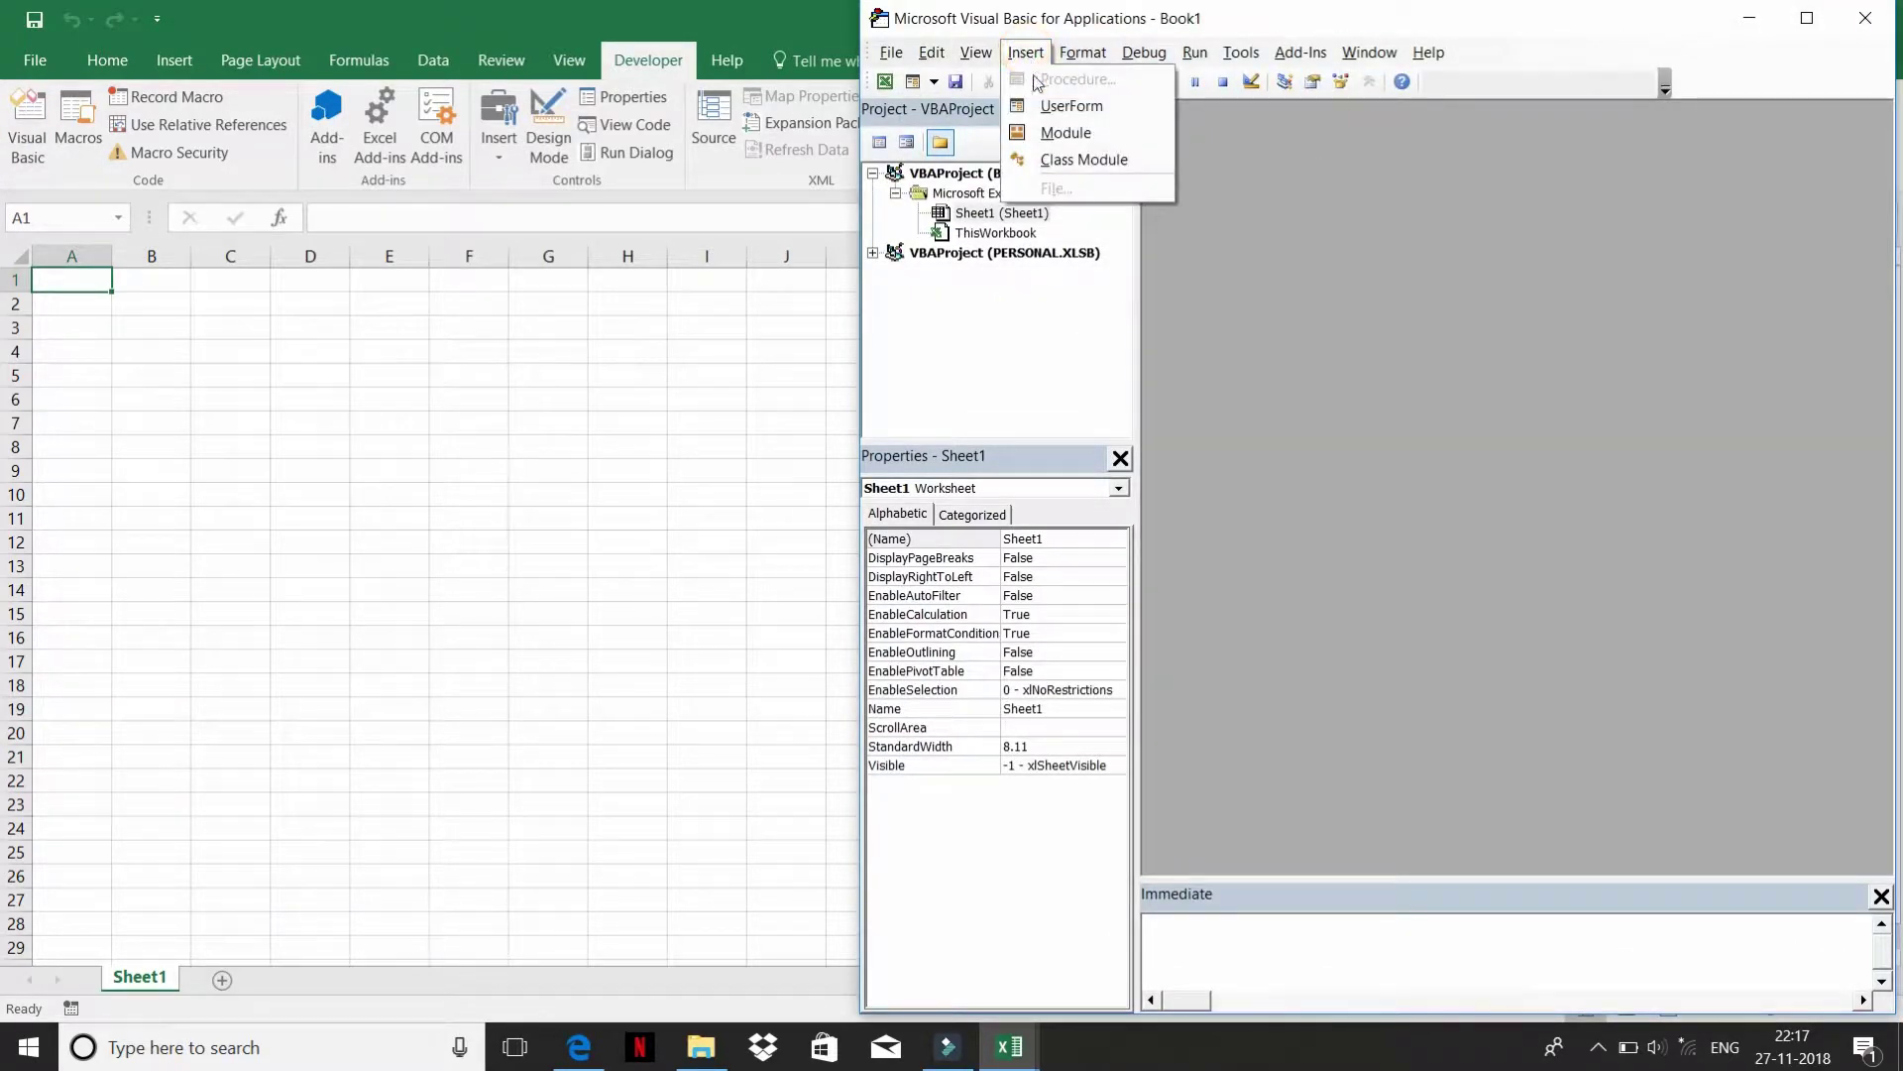
{"action": "left_click", "coordinate": [1067, 133]}
{"action": "type", "text": "su"}
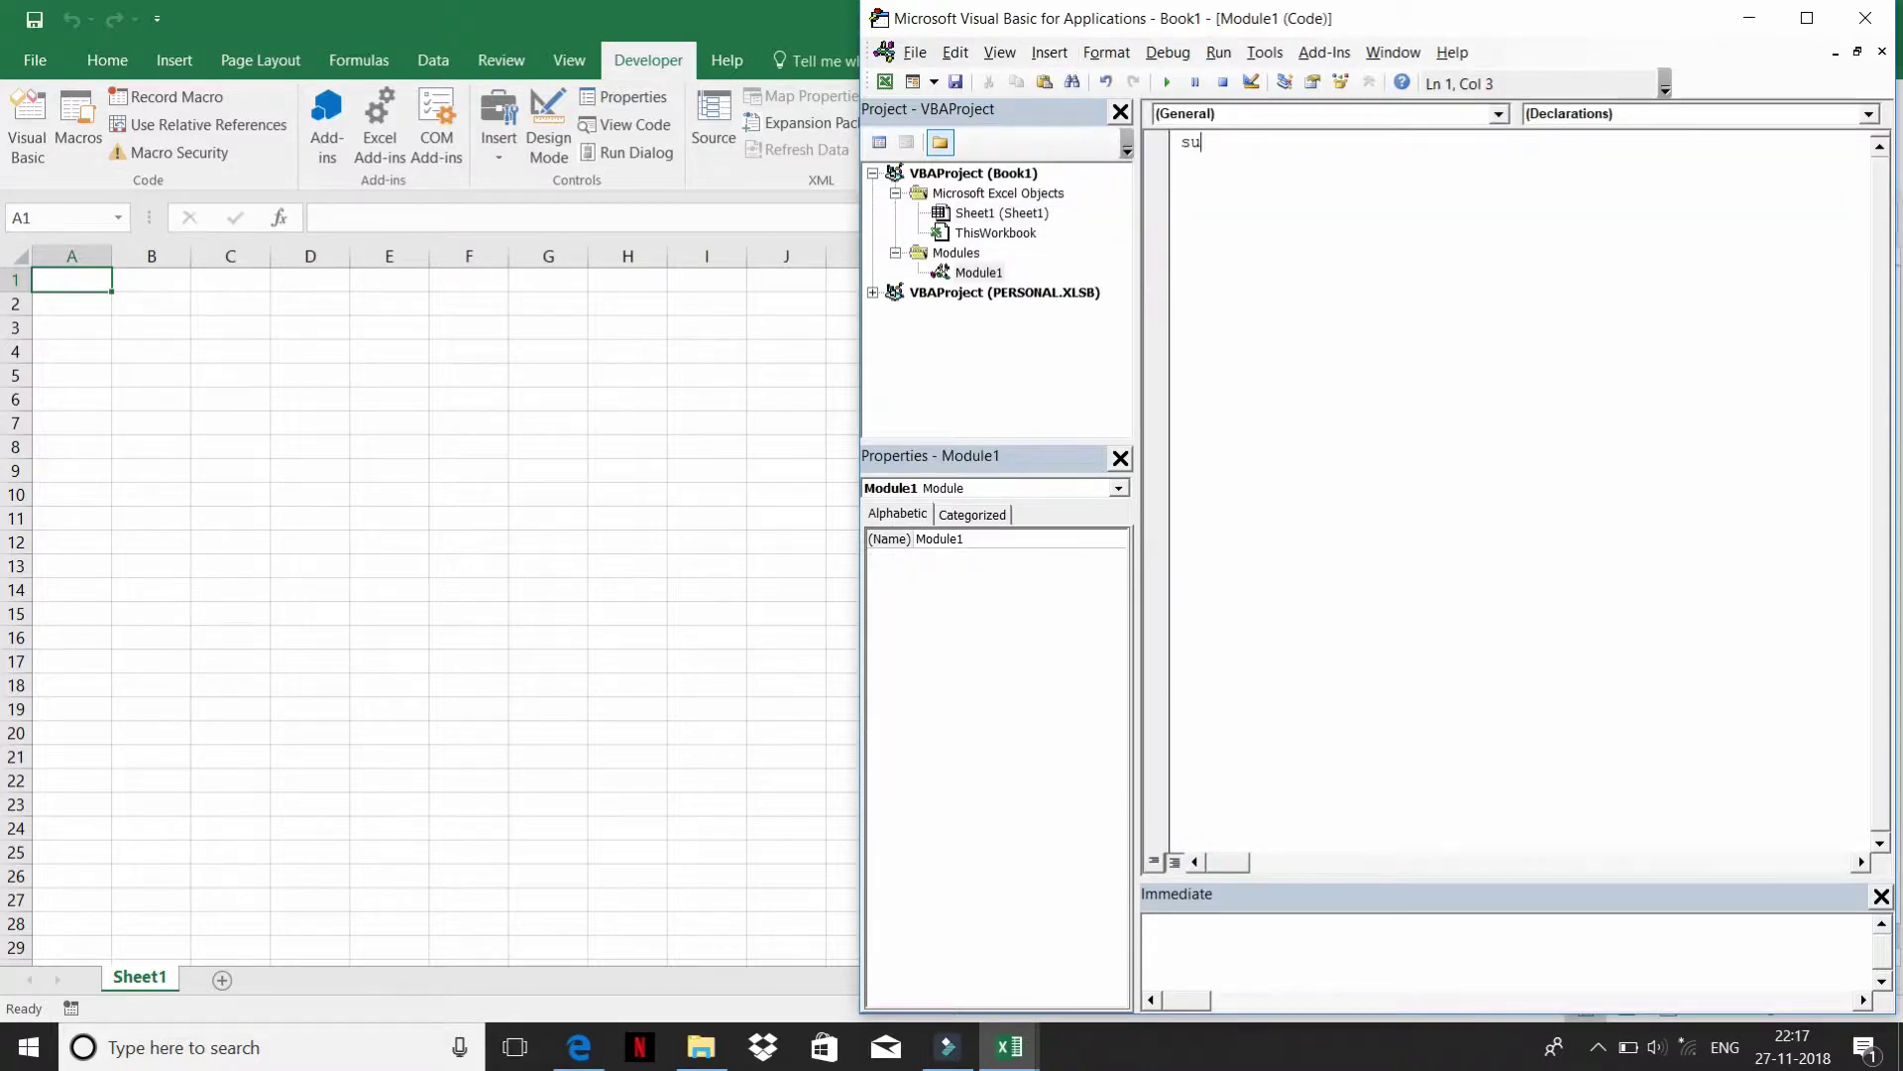
{"action": "type", "text": "b "}
{"action": "type", "text": "rrrr"}
{"action": "key", "text": "Return"}
{"action": "key", "text": "Return"}
{"action": "key", "text": "Return"}
{"action": "key", "text": "Return"}
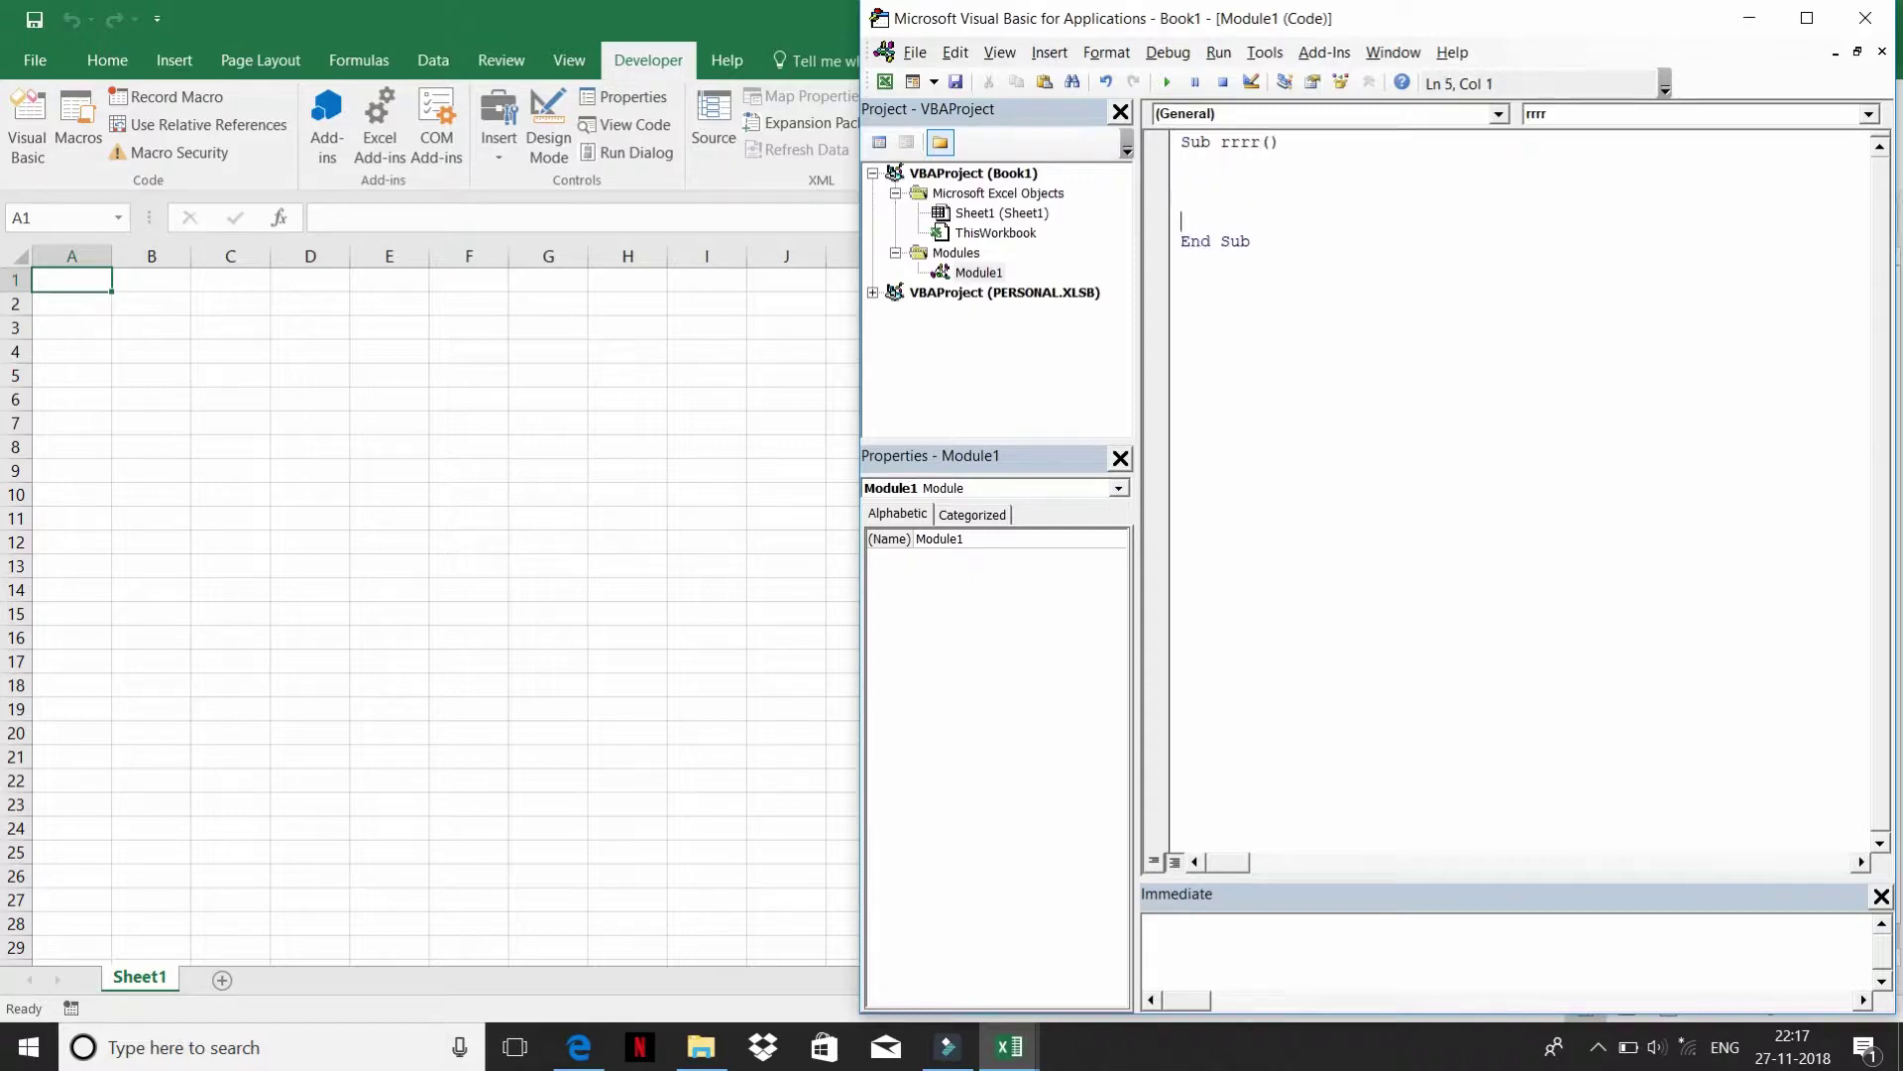
{"action": "key", "text": "Up"}
{"action": "key", "text": "Up"}
{"action": "left_click", "coordinate": [355, 391]}
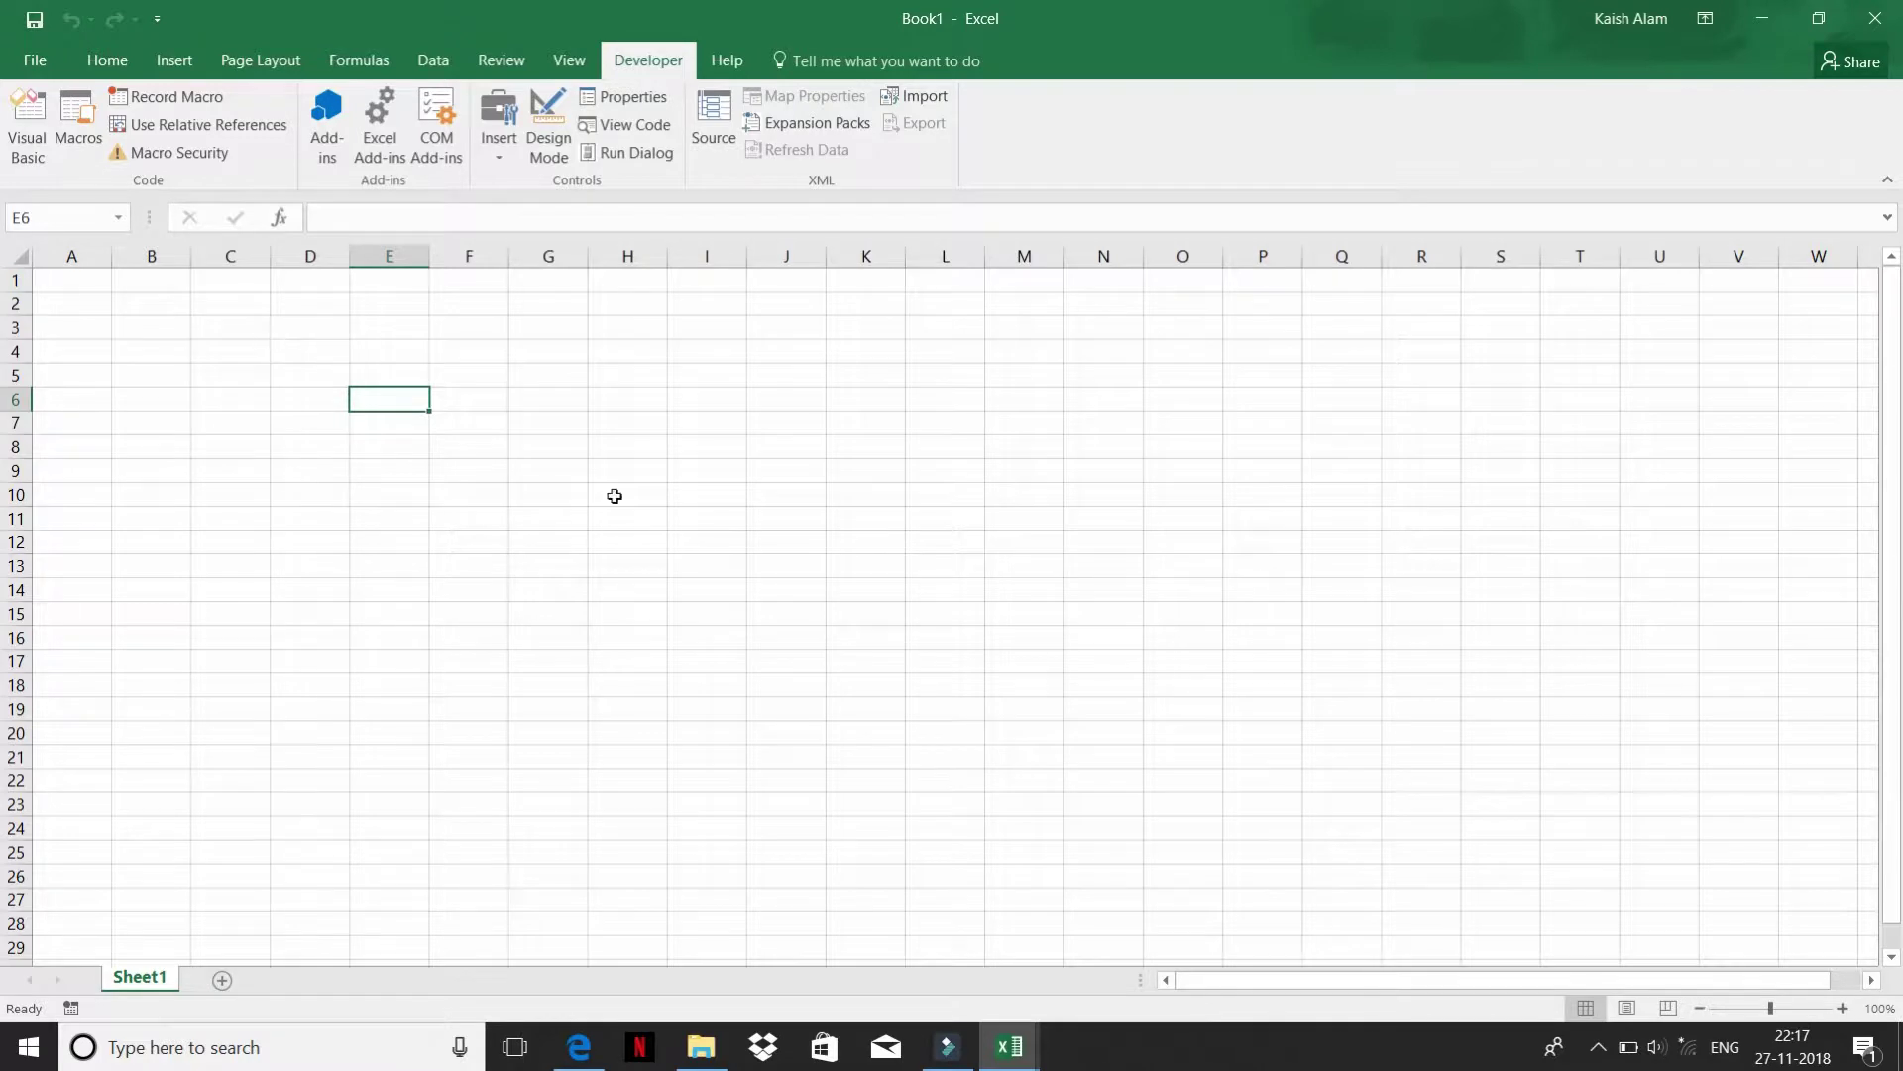
{"action": "key", "text": "alt+F11"}
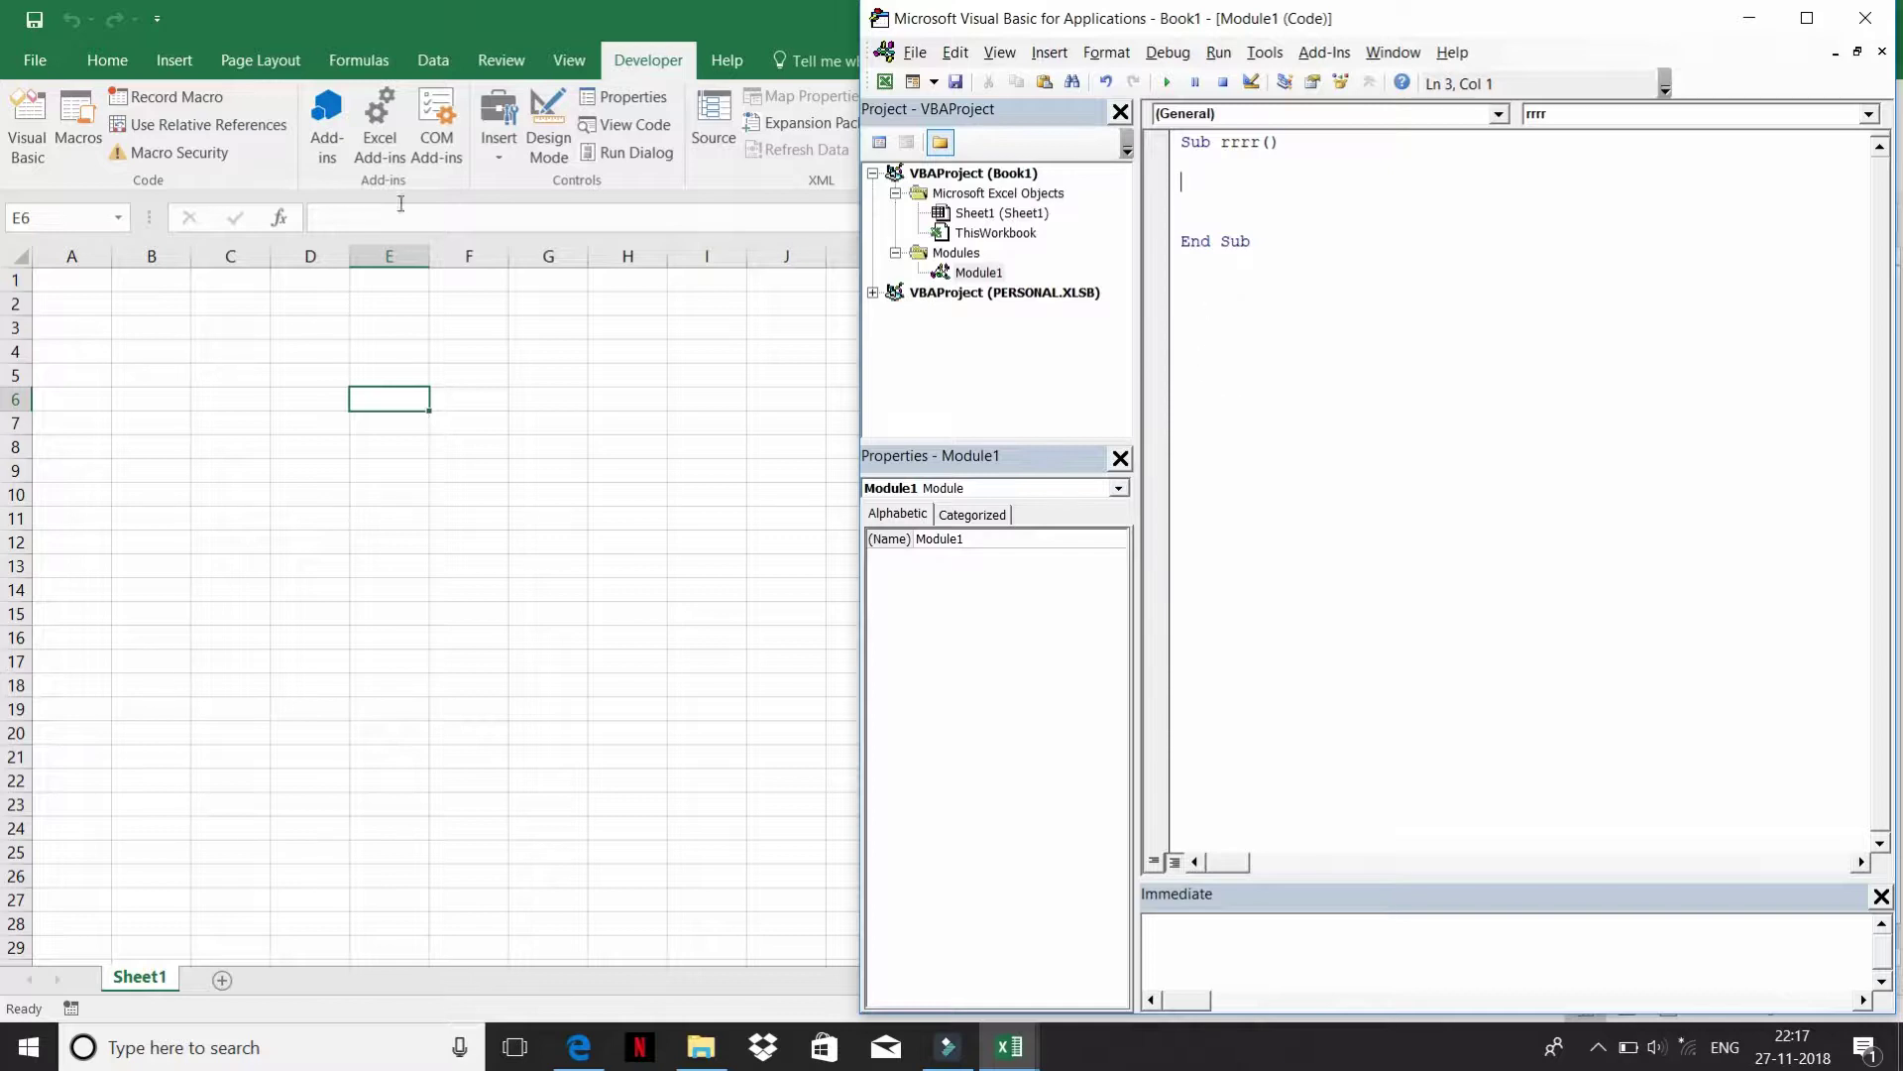
{"action": "left_click", "coordinate": [415, 401]}
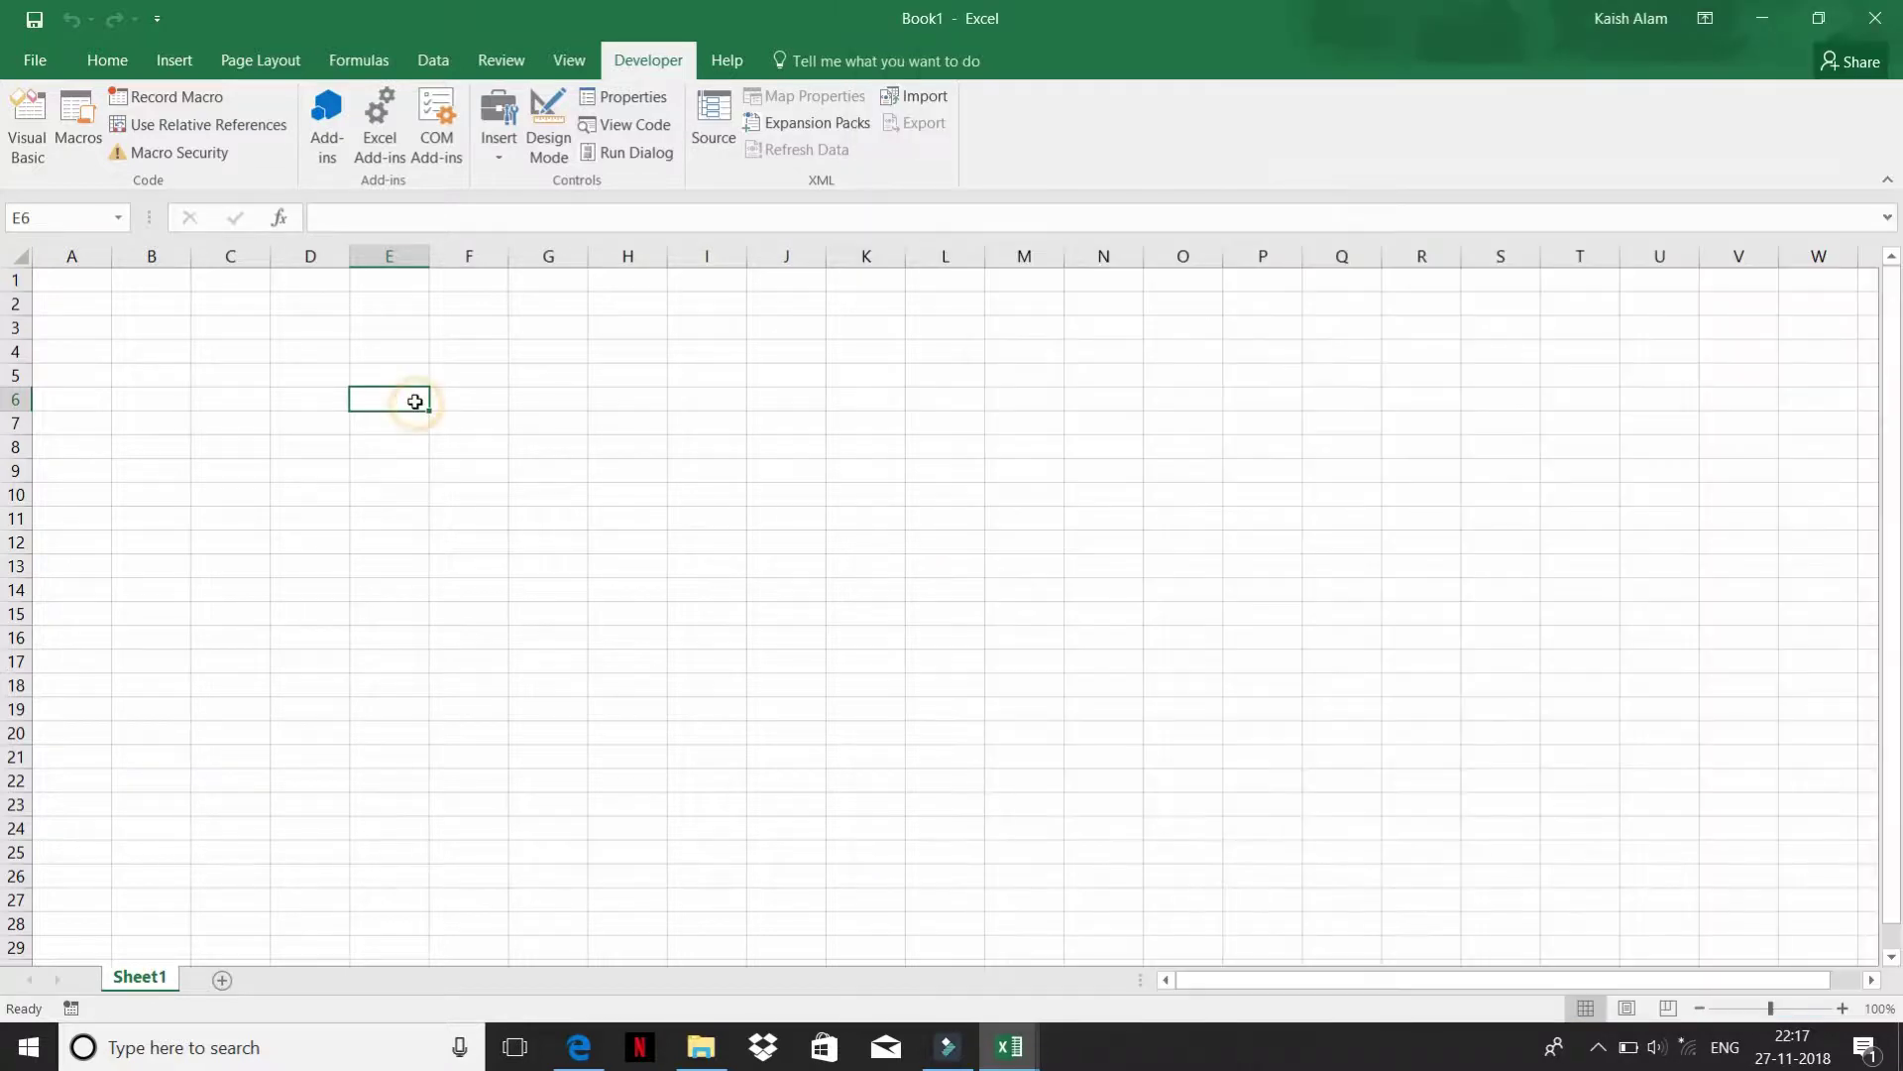
{"action": "key", "text": "alt+Tab"}
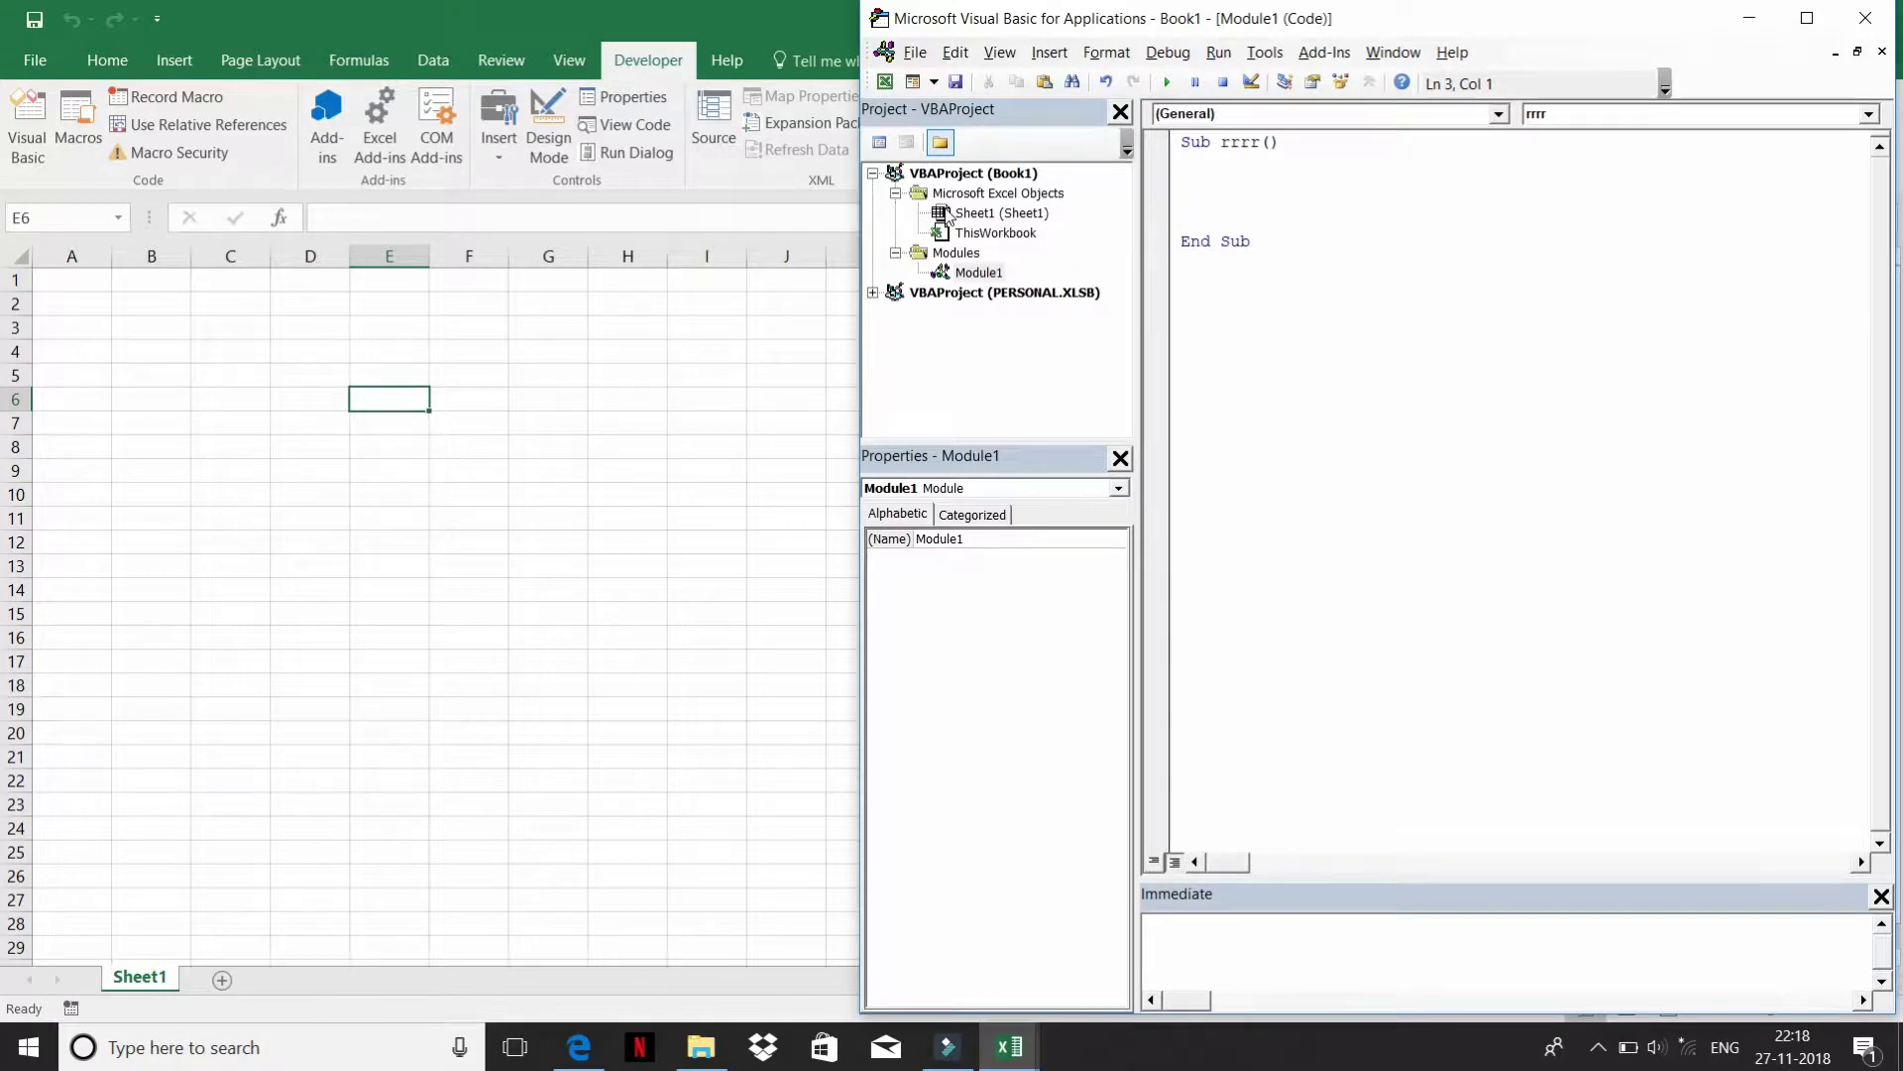
Step: Write the statement activeworkbooks.Save inside the rrrr macro
{"action": "type", "text": "active"}
{"action": "type", "text": "workbook"}
{"action": "type", "text": "."}
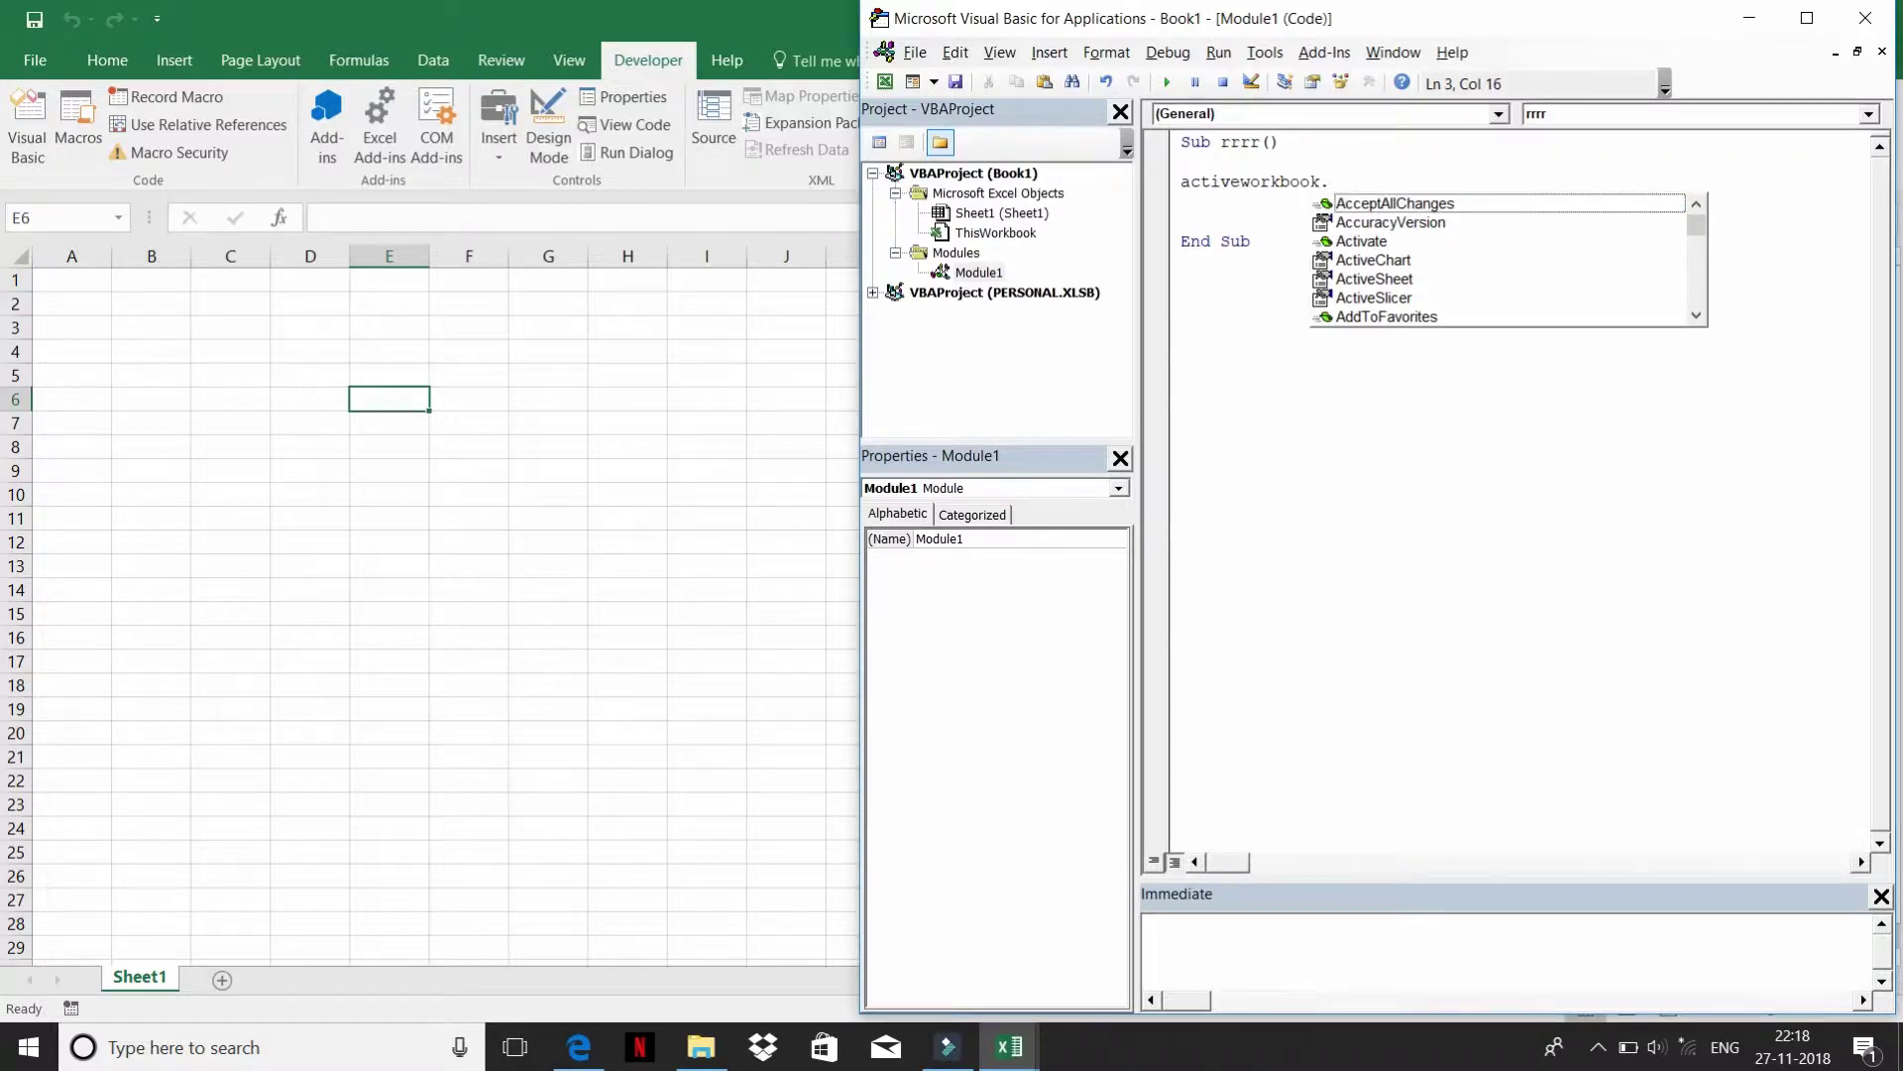
{"action": "key", "text": "BackSpace"}
{"action": "type", "text": "s"}
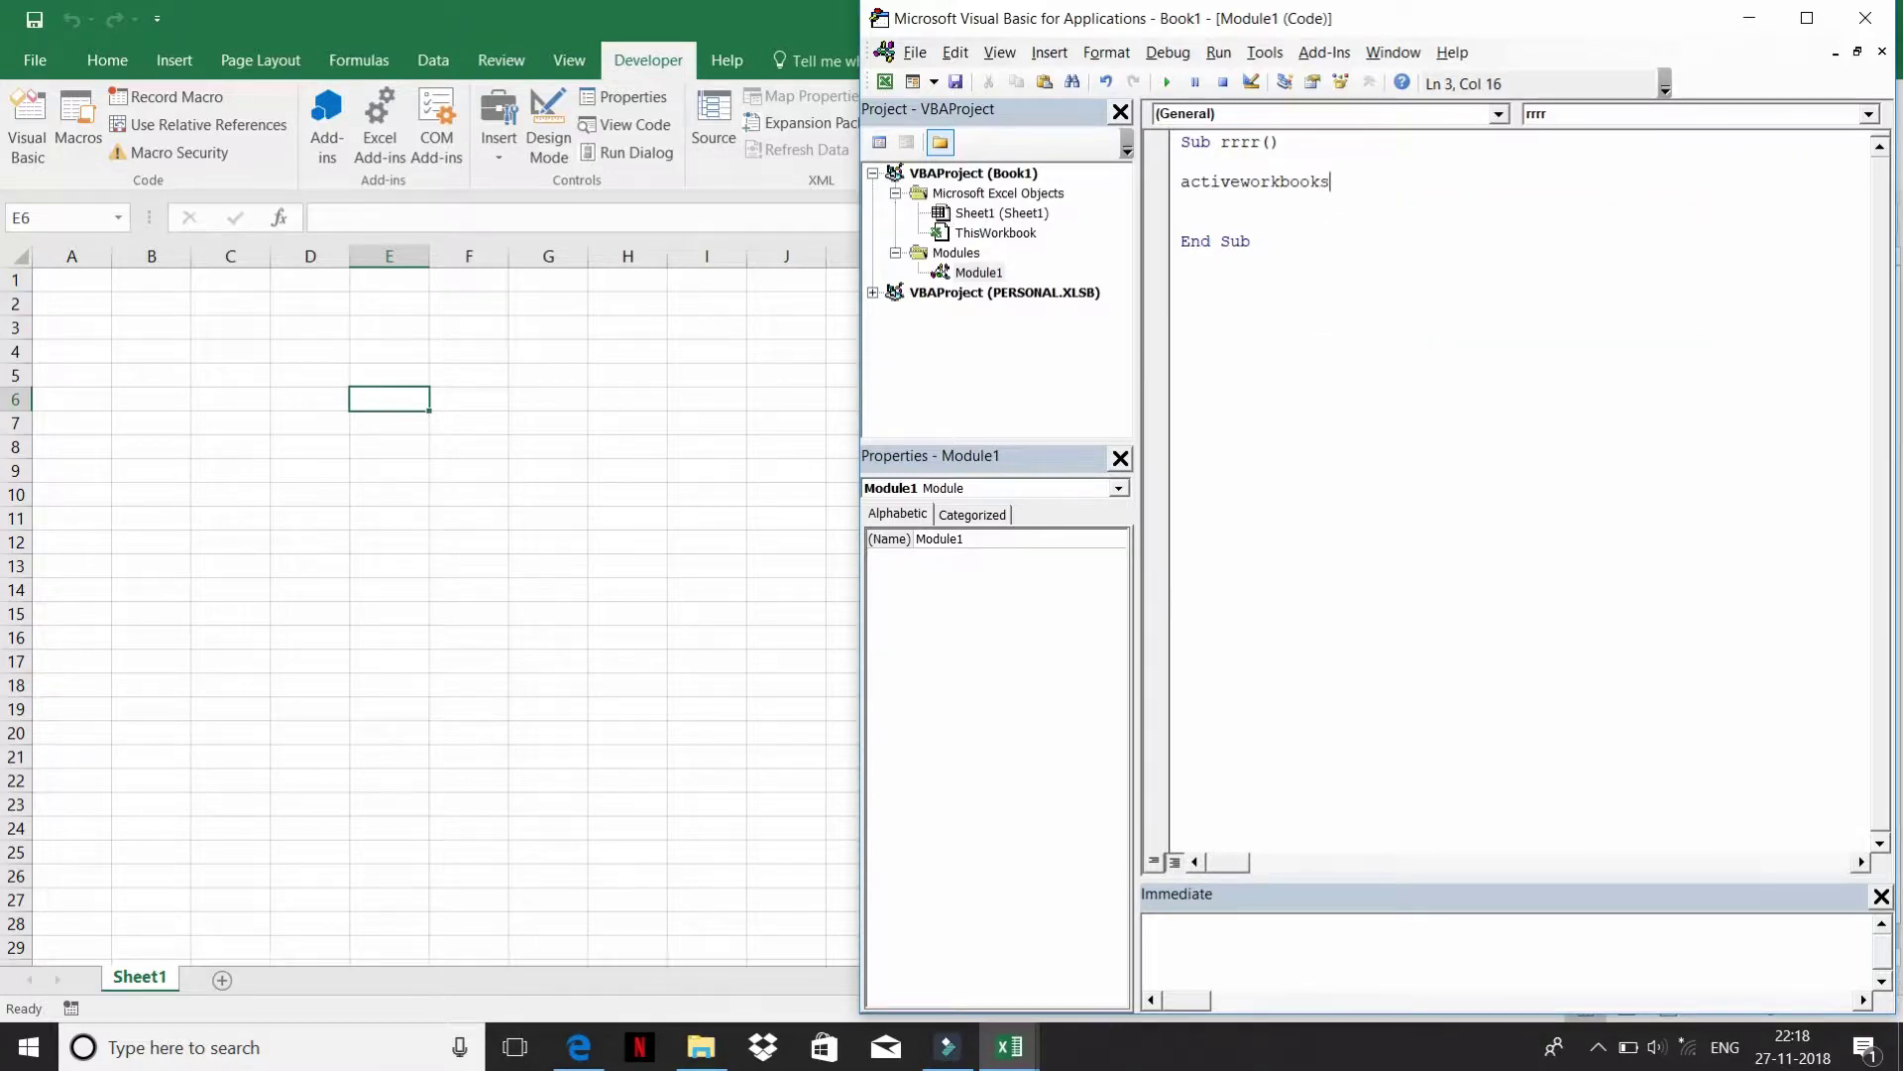
{"action": "key", "text": "BackSpace"}
{"action": "key", "text": "BackSpace"}
{"action": "key", "text": "BackSpace"}
{"action": "key", "text": "BackSpace"}
{"action": "key", "text": "BackSpace"}
{"action": "key", "text": "BackSpace"}
{"action": "key", "text": "BackSpace"}
{"action": "key", "text": "BackSpace"}
{"action": "type", "text": "wor"}
{"action": "type", "text": "kbooks"}
{"action": "type", "text": ".save"}
{"action": "key", "text": "Return"}
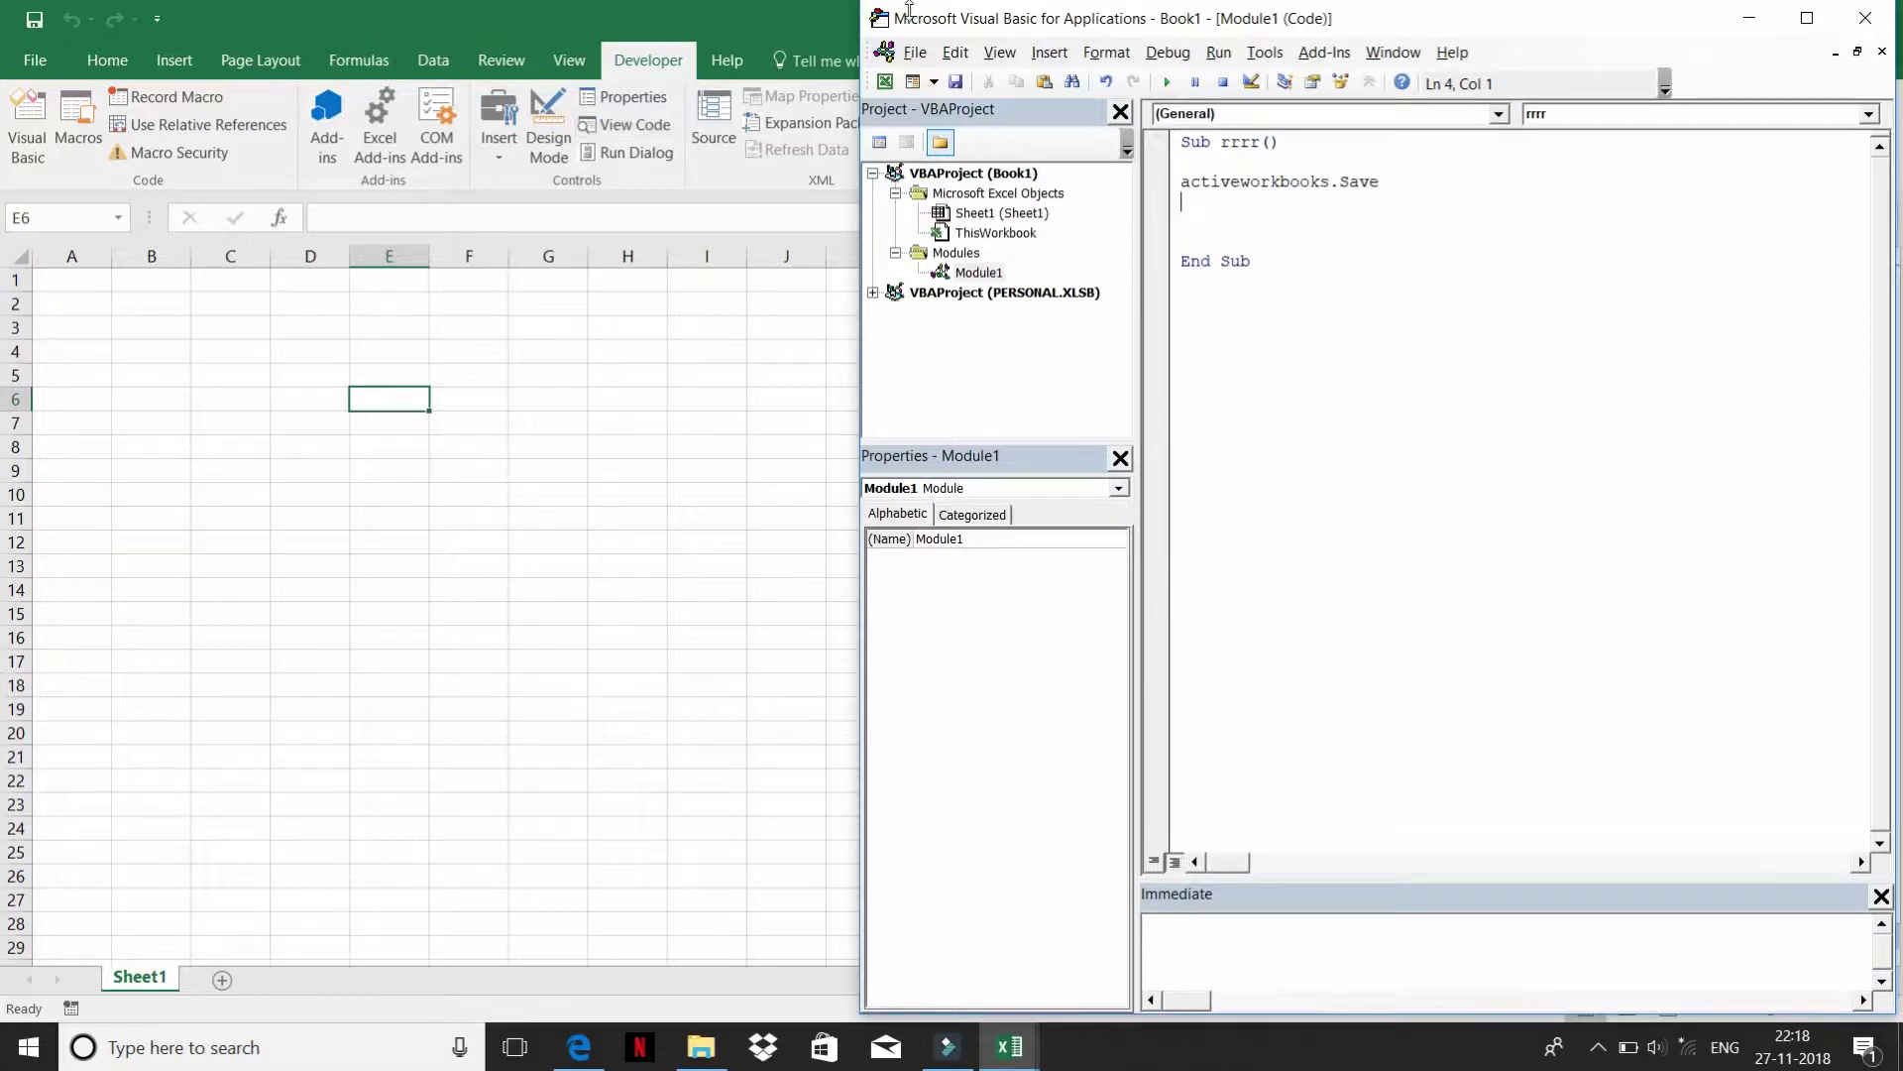
Step: Run the macro, end the Object required error, and rewrite the line as ThisWorkbook.Save
{"action": "left_click", "coordinate": [1165, 84]}
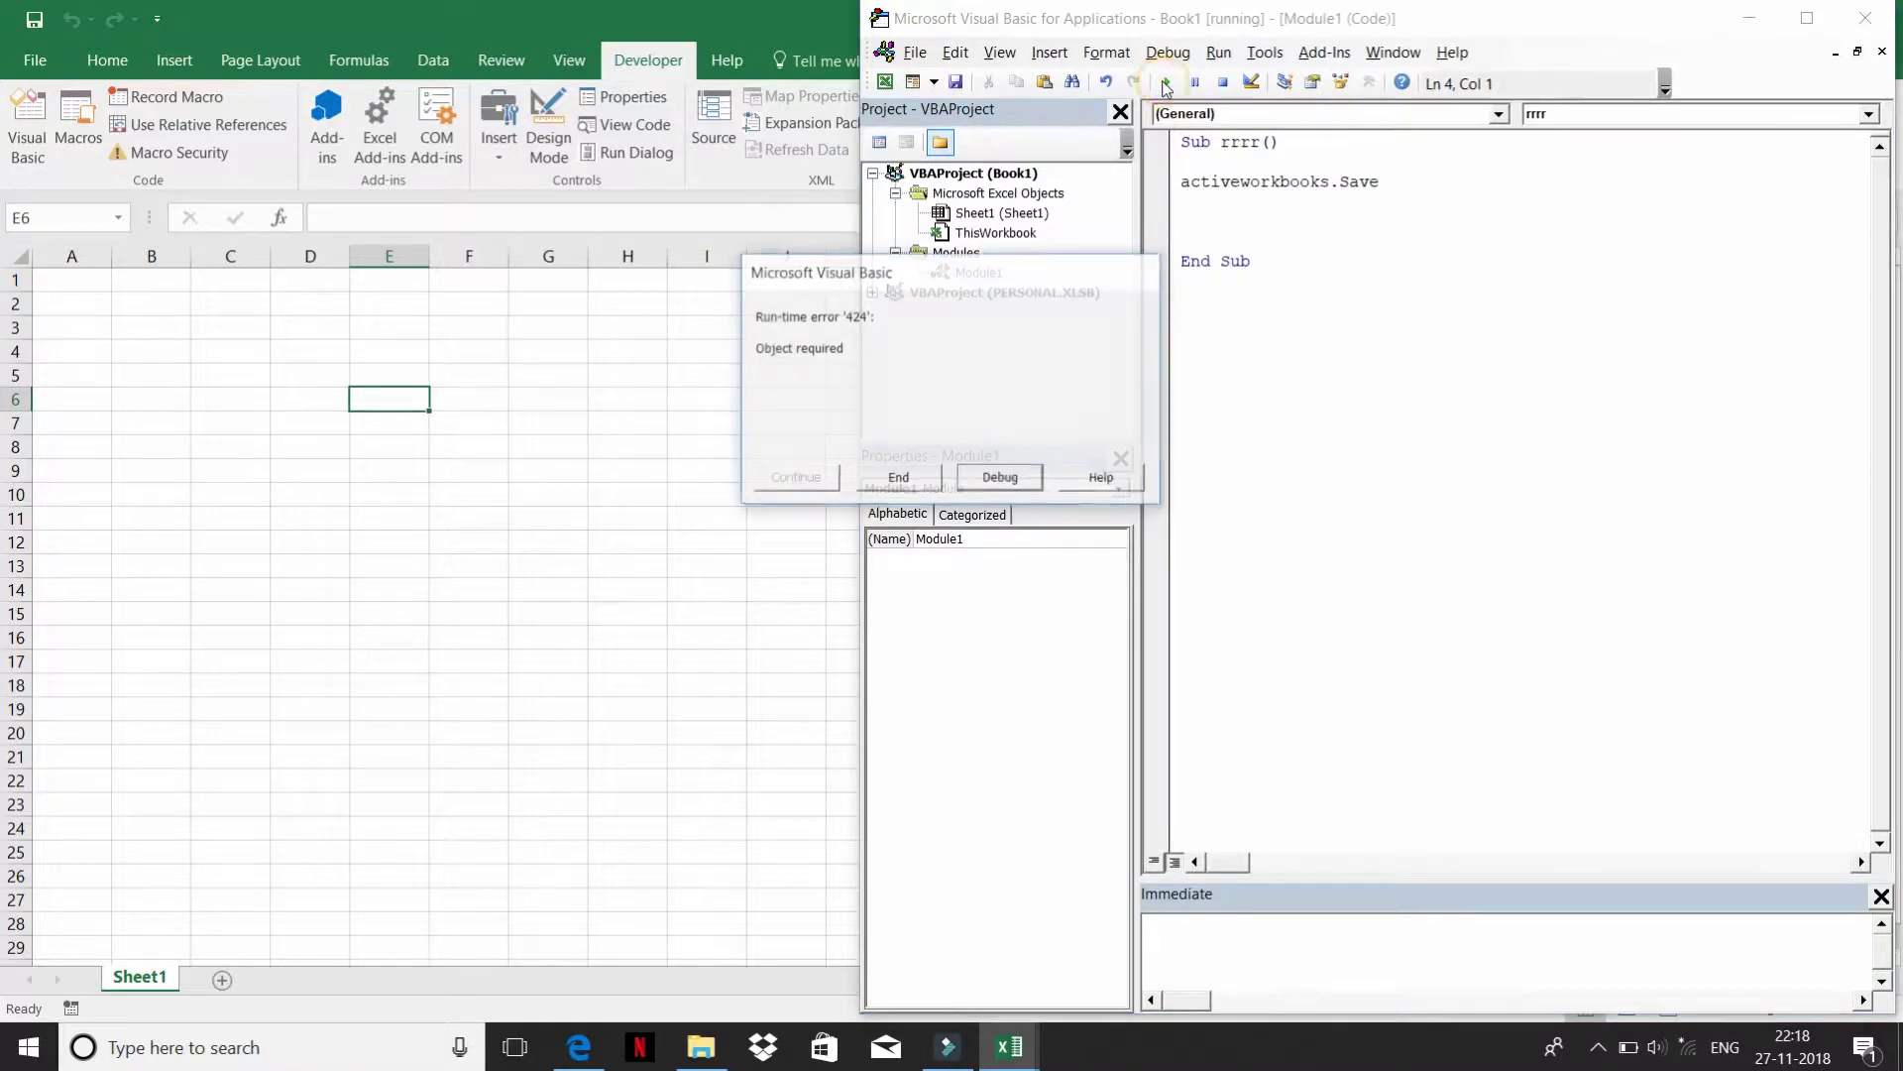
{"action": "left_click", "coordinate": [900, 482]}
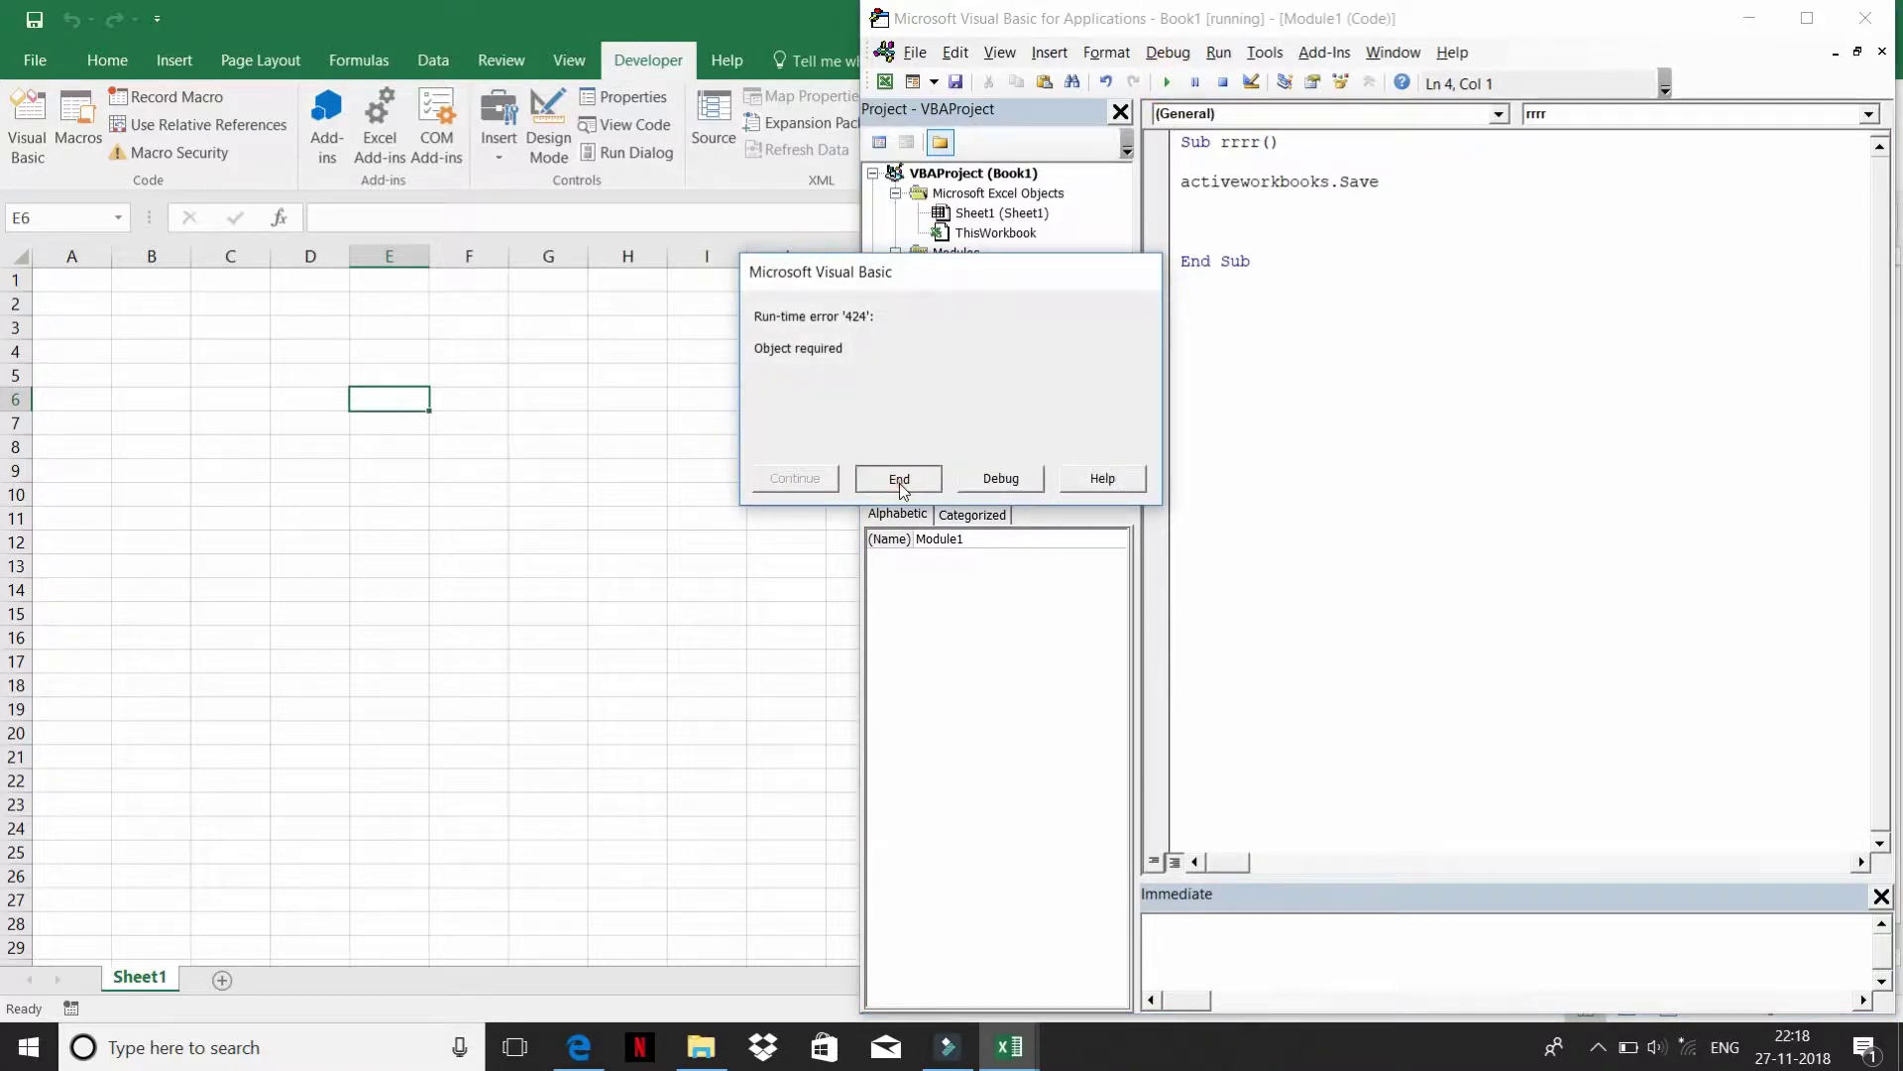
{"action": "left_click", "coordinate": [1394, 176]}
{"action": "key", "text": "BackSpace"}
{"action": "key", "text": "BackSpace"}
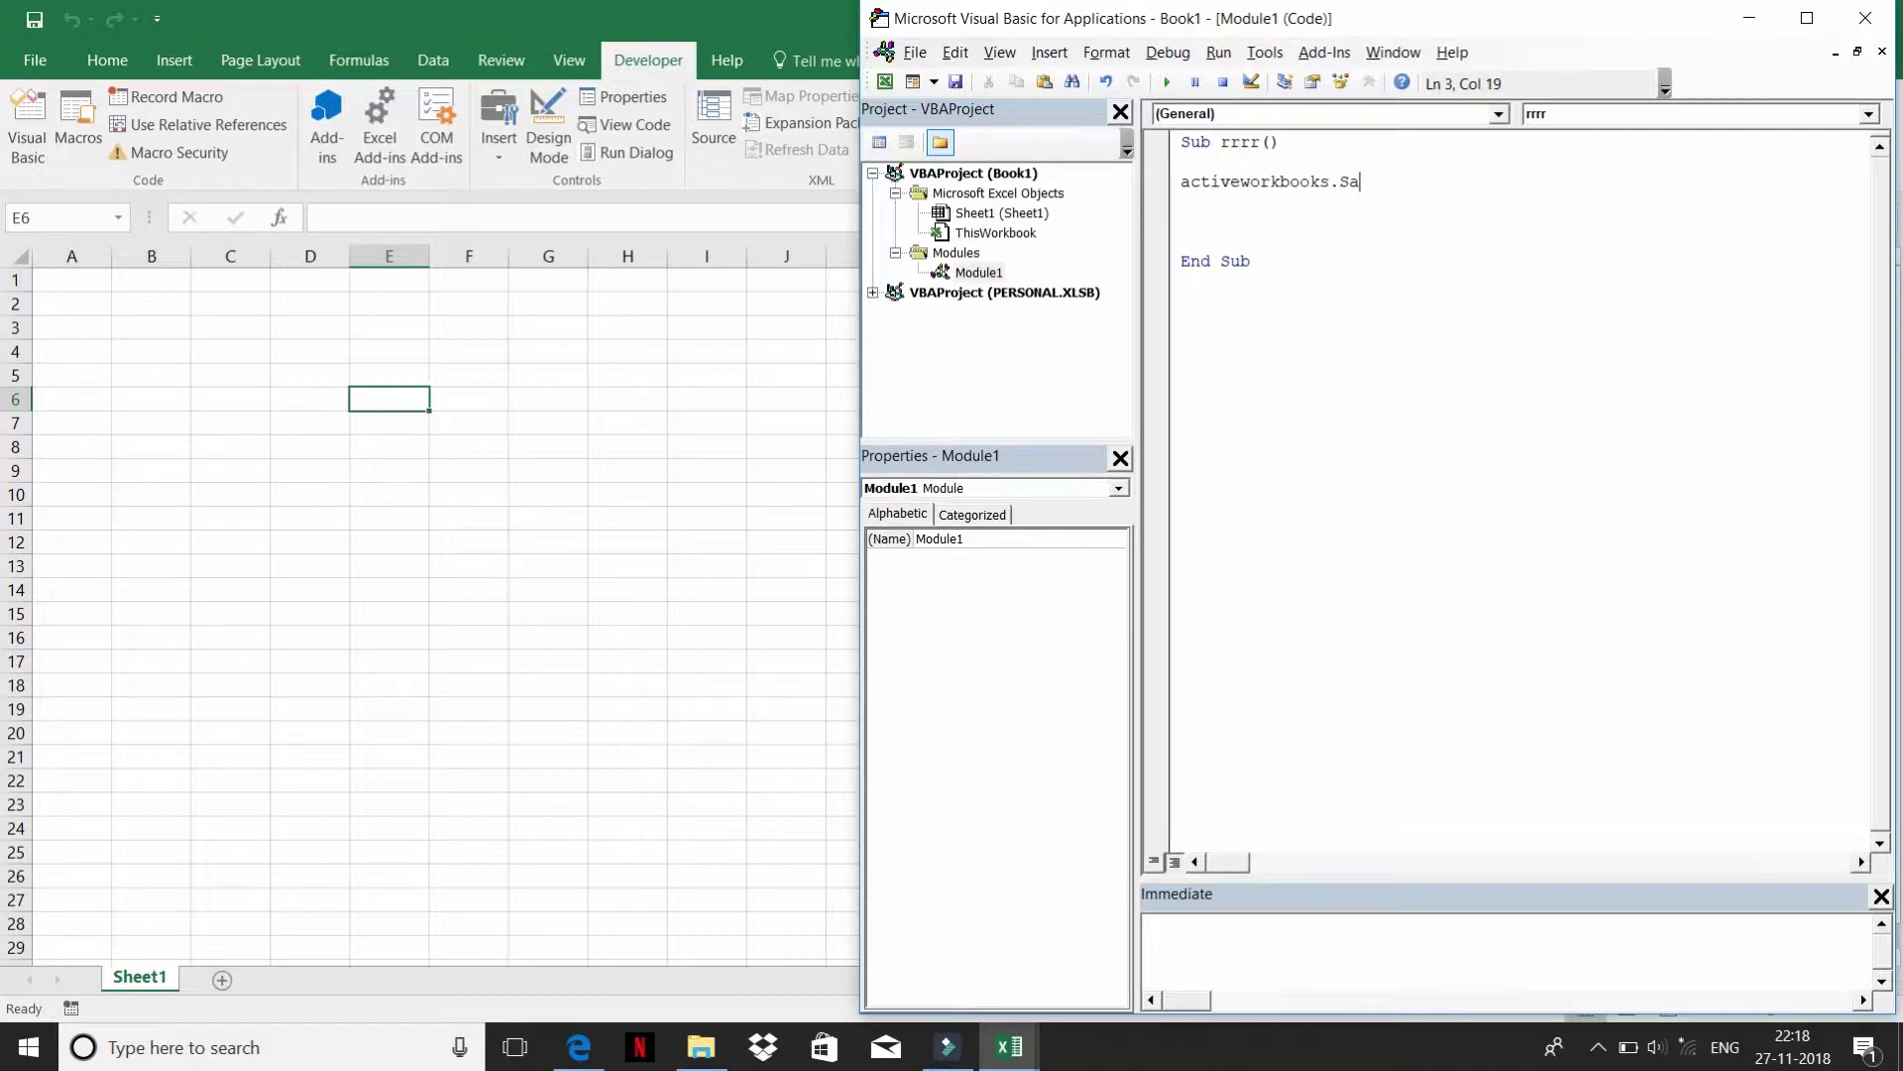
{"action": "key", "text": "BackSpace"}
{"action": "key", "text": "BackSpace"}
{"action": "key", "text": "BackSpace"}
{"action": "key", "text": "BackSpace"}
{"action": "key", "text": "BackSpace"}
{"action": "key", "text": "BackSpace"}
{"action": "key", "text": "BackSpace"}
{"action": "key", "text": "BackSpace"}
{"action": "key", "text": "BackSpace"}
{"action": "type", "text": "thiswor"}
{"action": "key", "text": "BackSpace"}
{"action": "key", "text": "BackSpace"}
{"action": "key", "text": "BackSpace"}
{"action": "type", "text": "workbo"}
{"action": "type", "text": "ok.sa"}
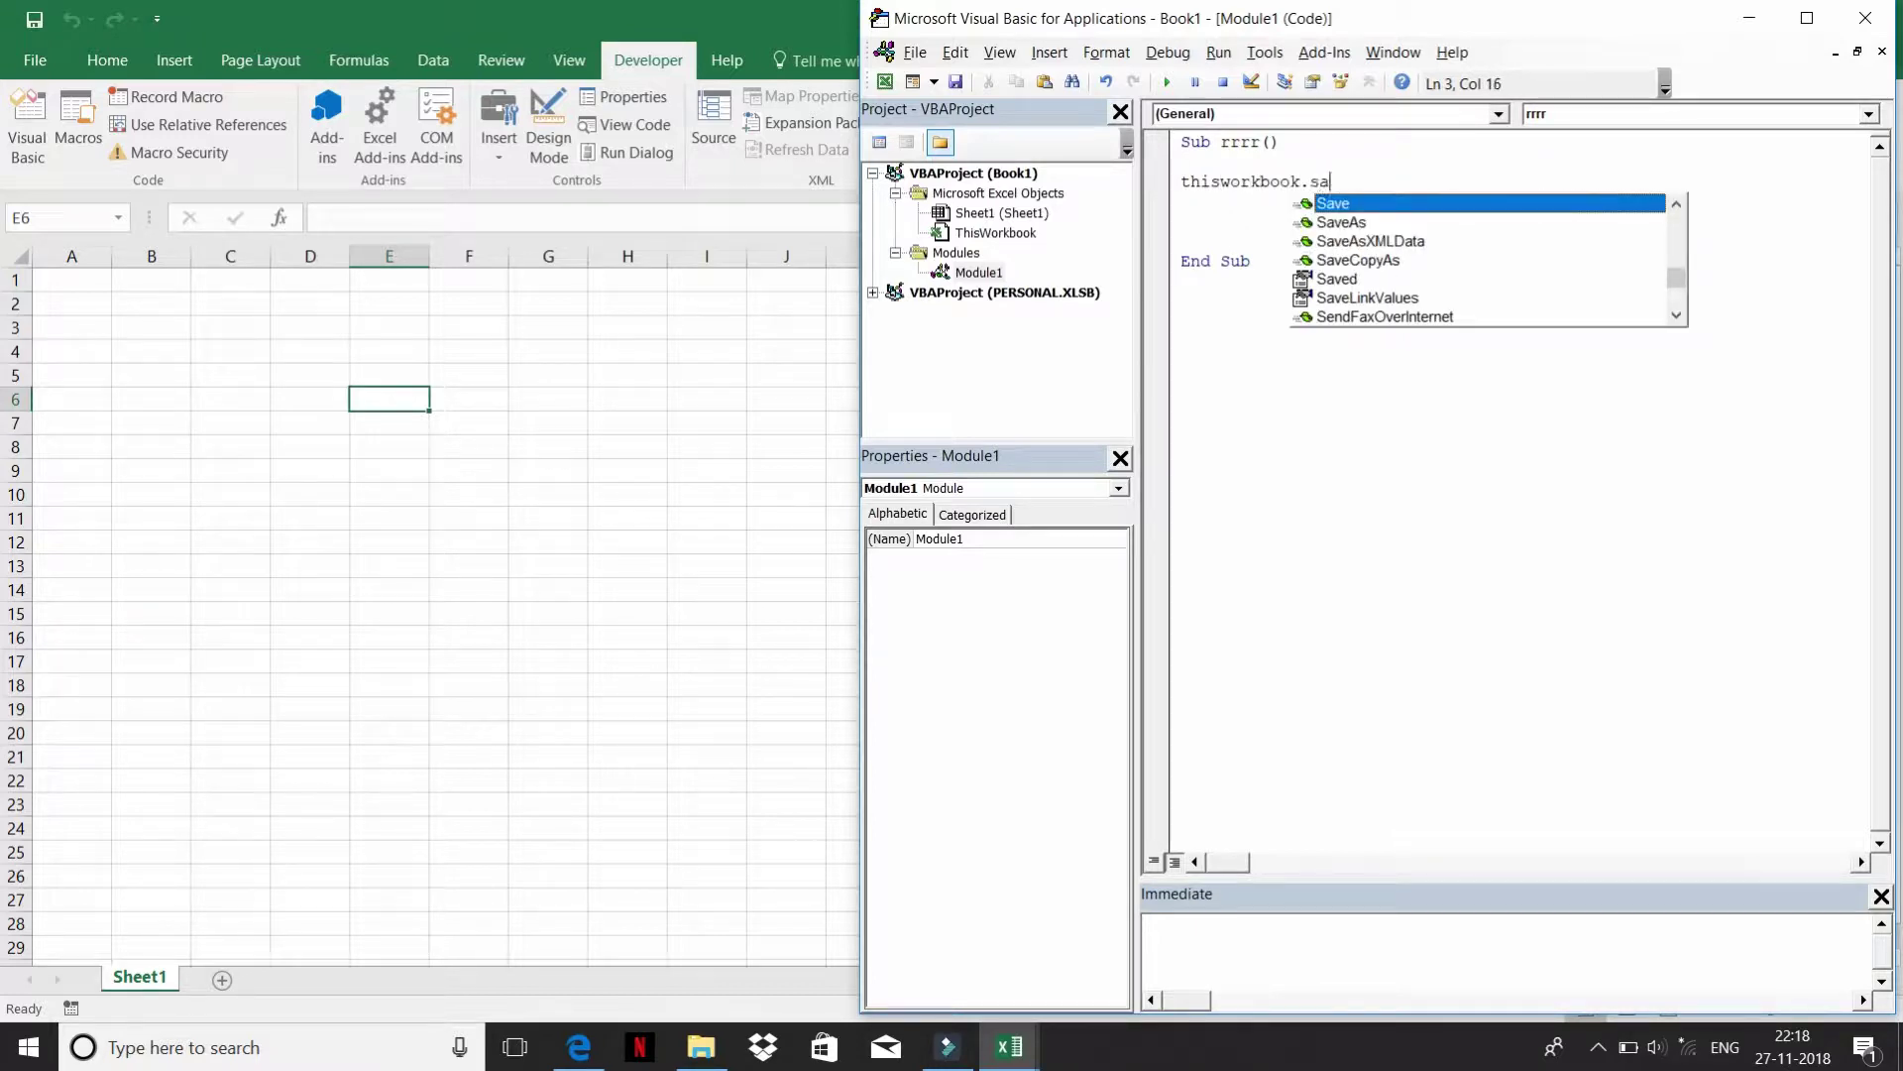
{"action": "key", "text": "Tab"}
{"action": "key", "text": "Return"}
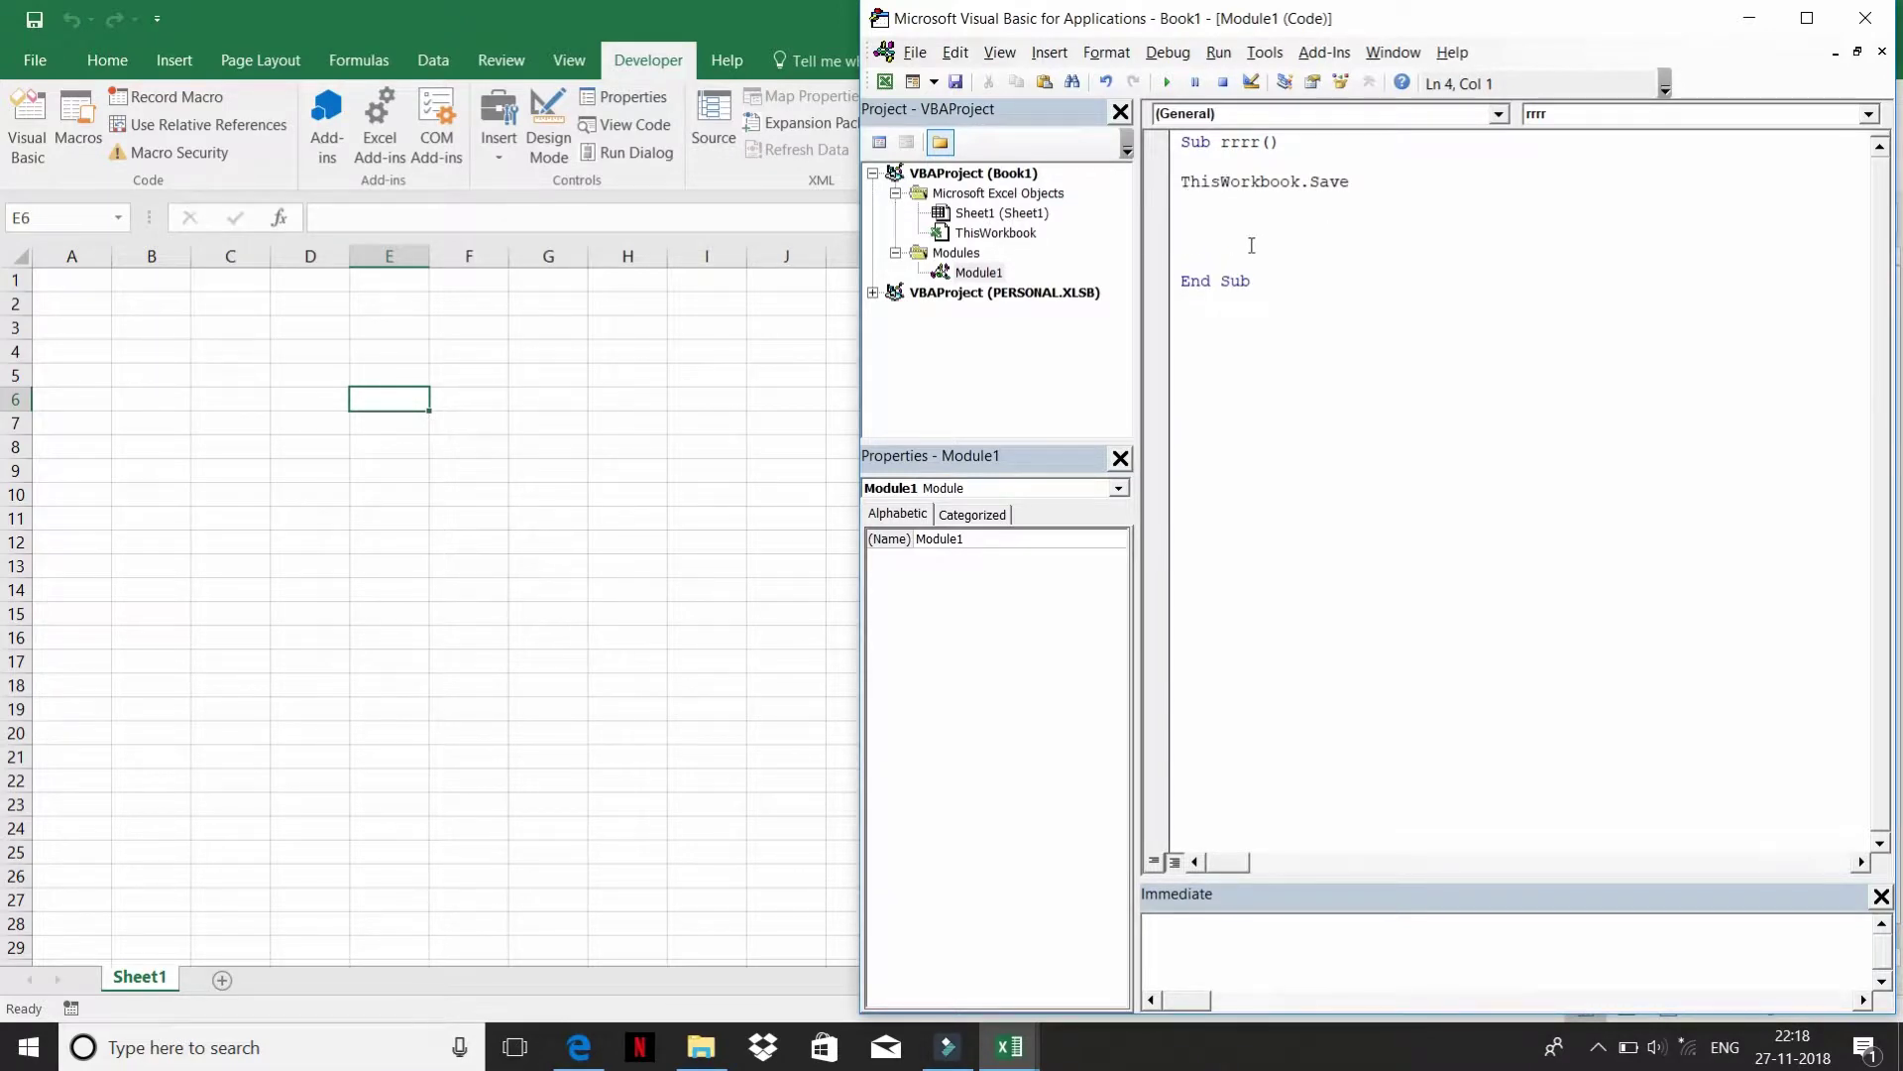
{"action": "left_click", "coordinate": [1199, 214]}
{"action": "left_click", "coordinate": [1167, 81]}
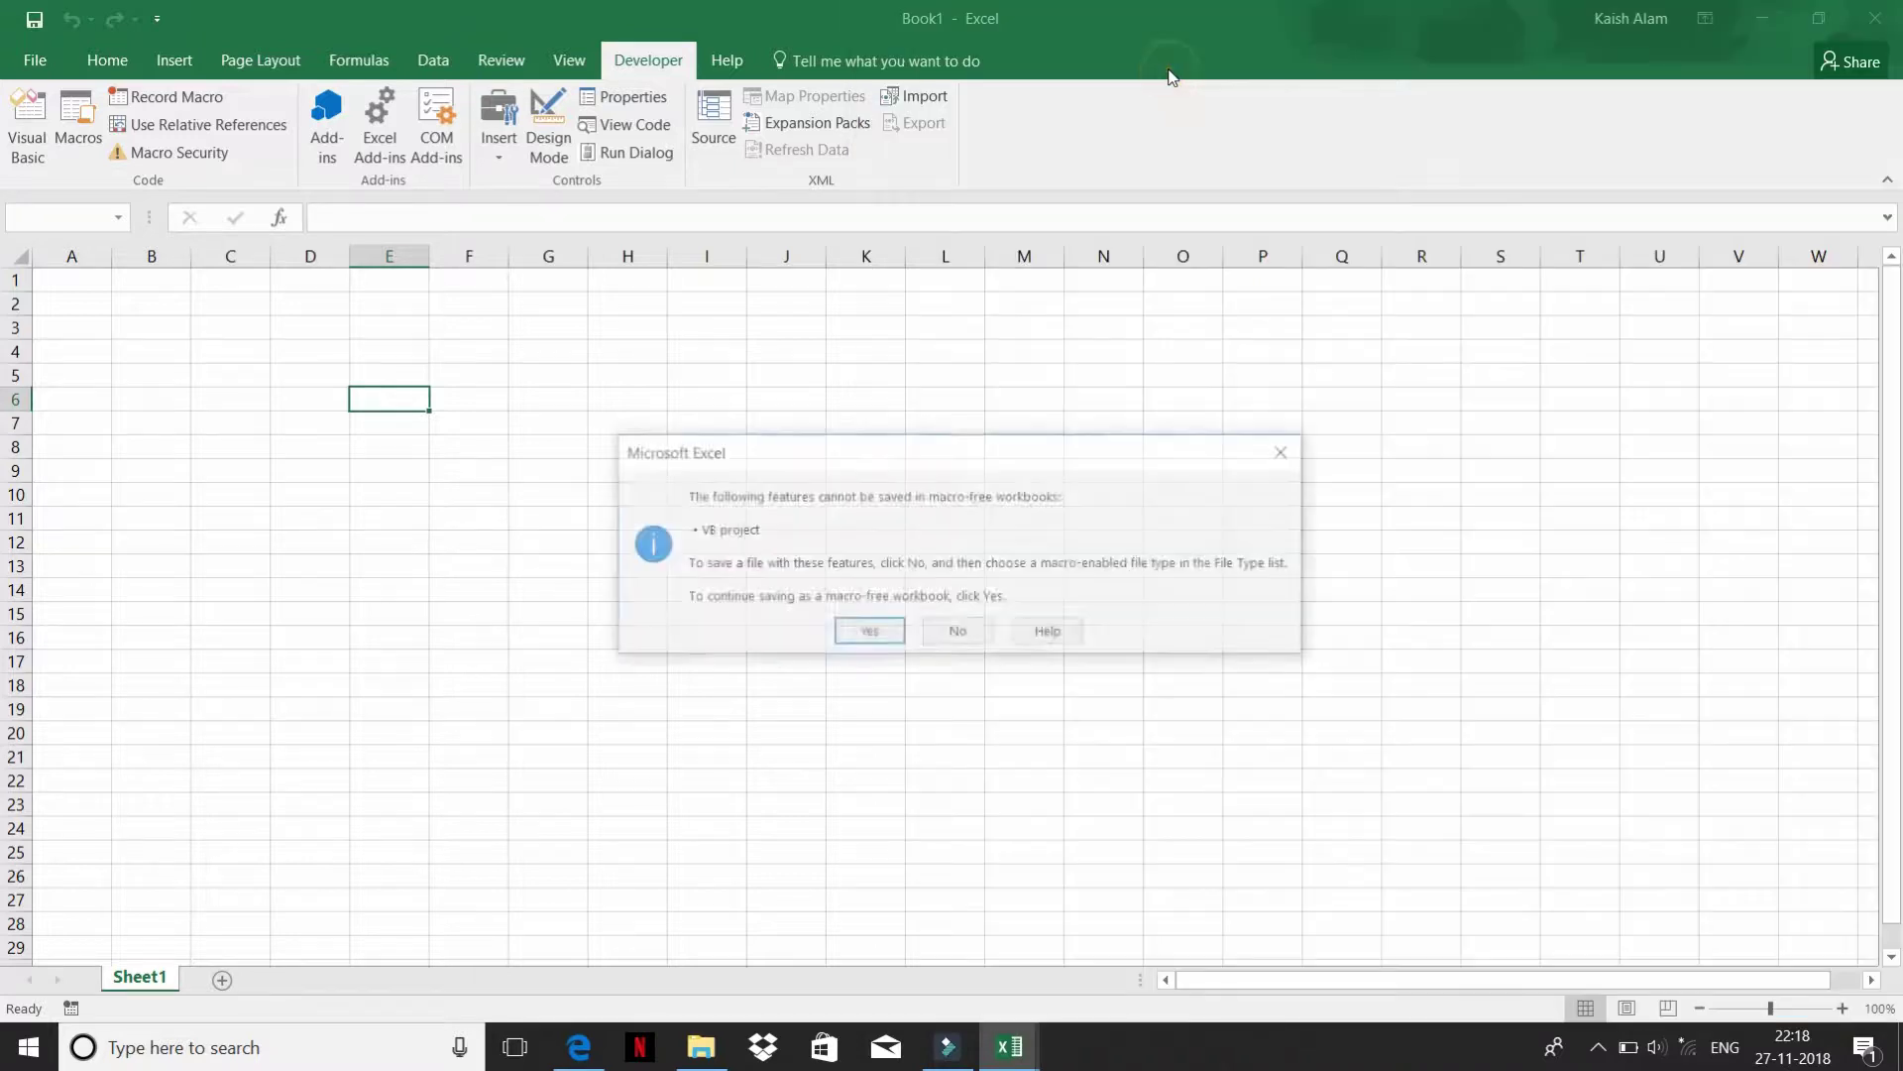
{"action": "left_click", "coordinate": [868, 635]}
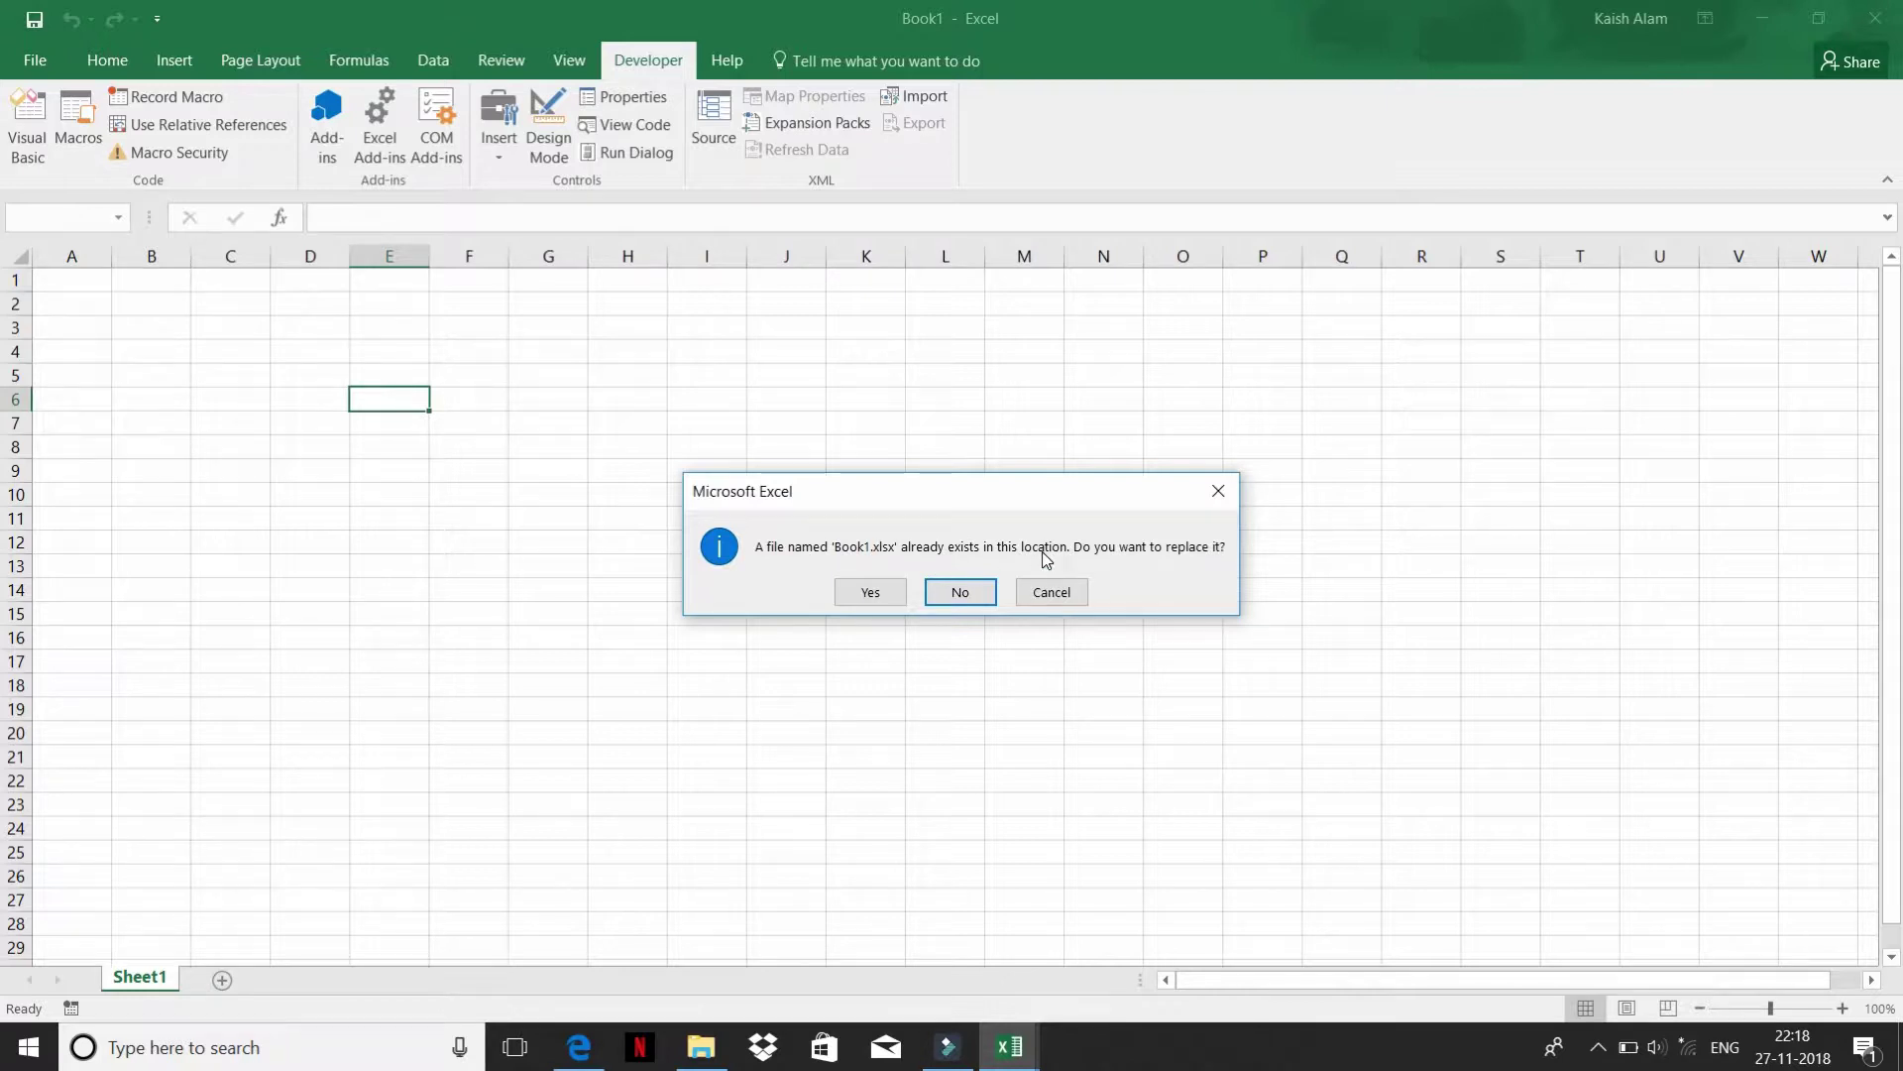
{"action": "left_click", "coordinate": [978, 601]}
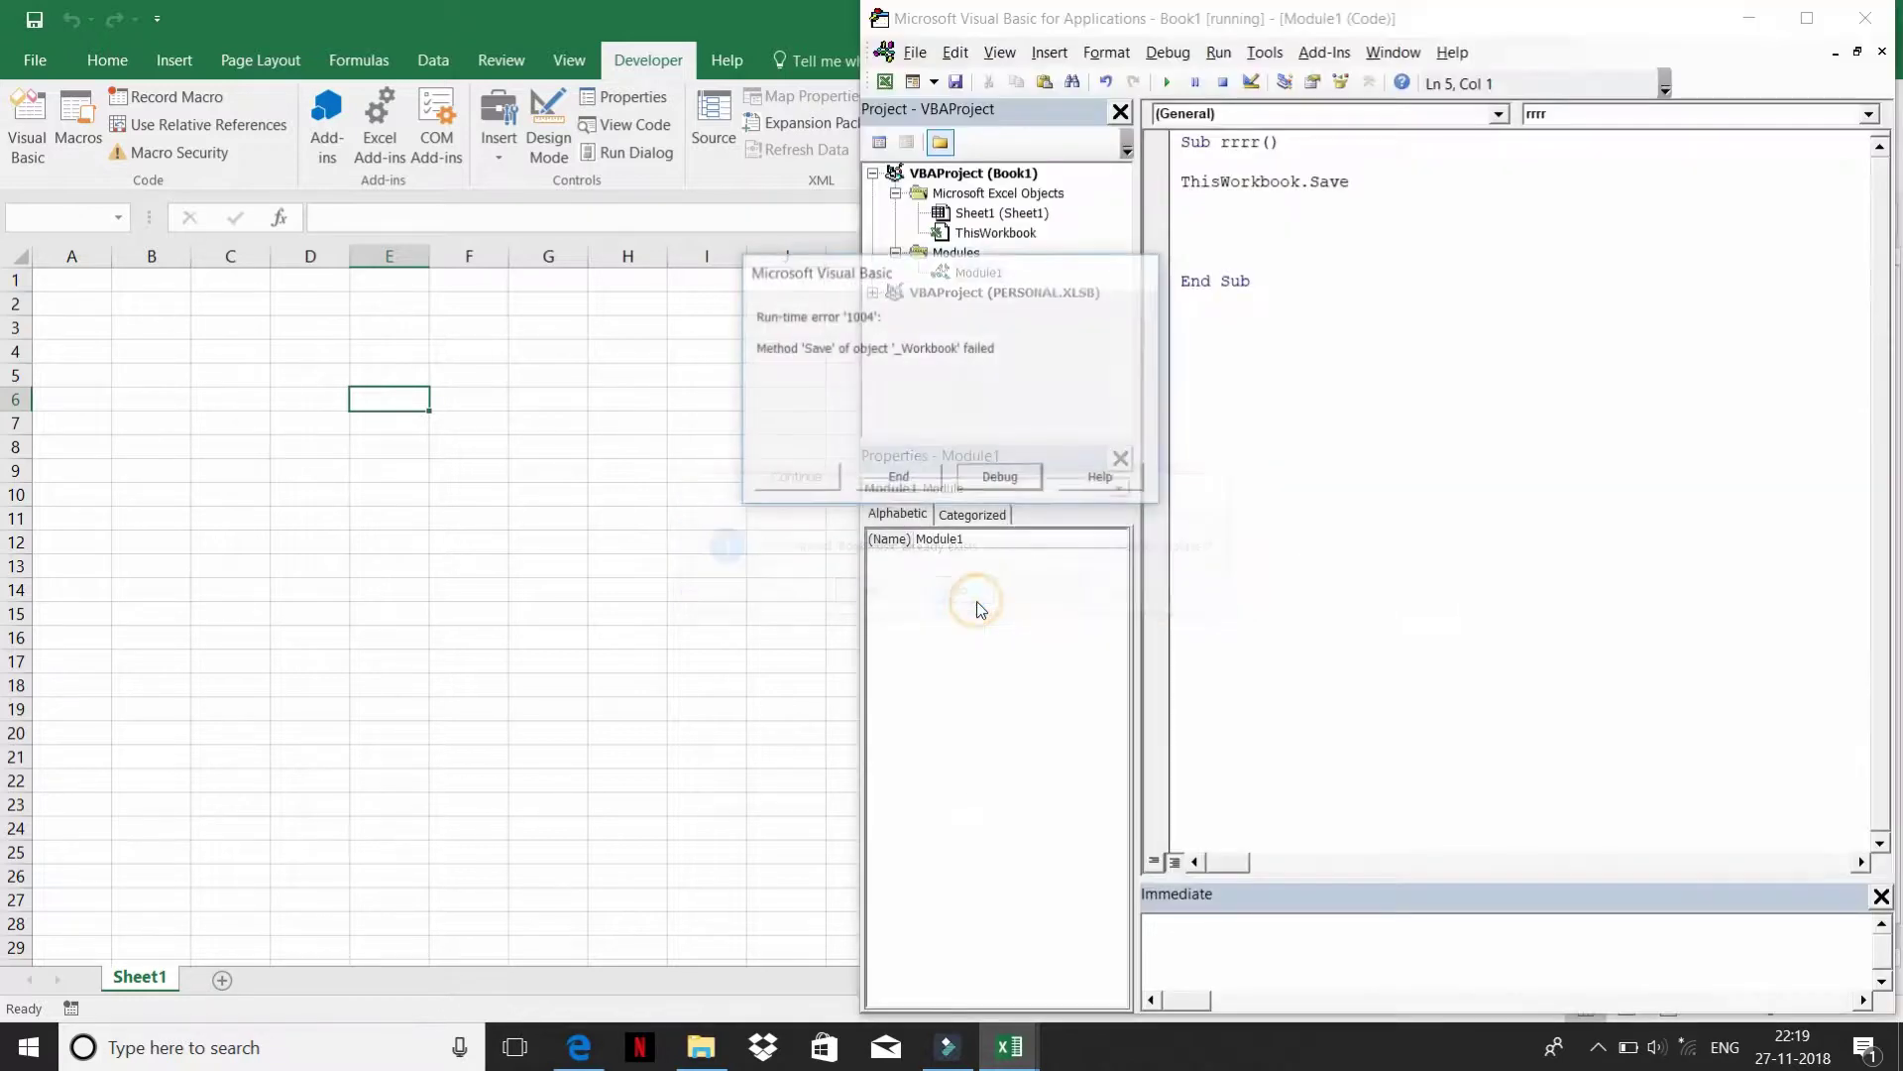
{"action": "left_click", "coordinate": [910, 480]}
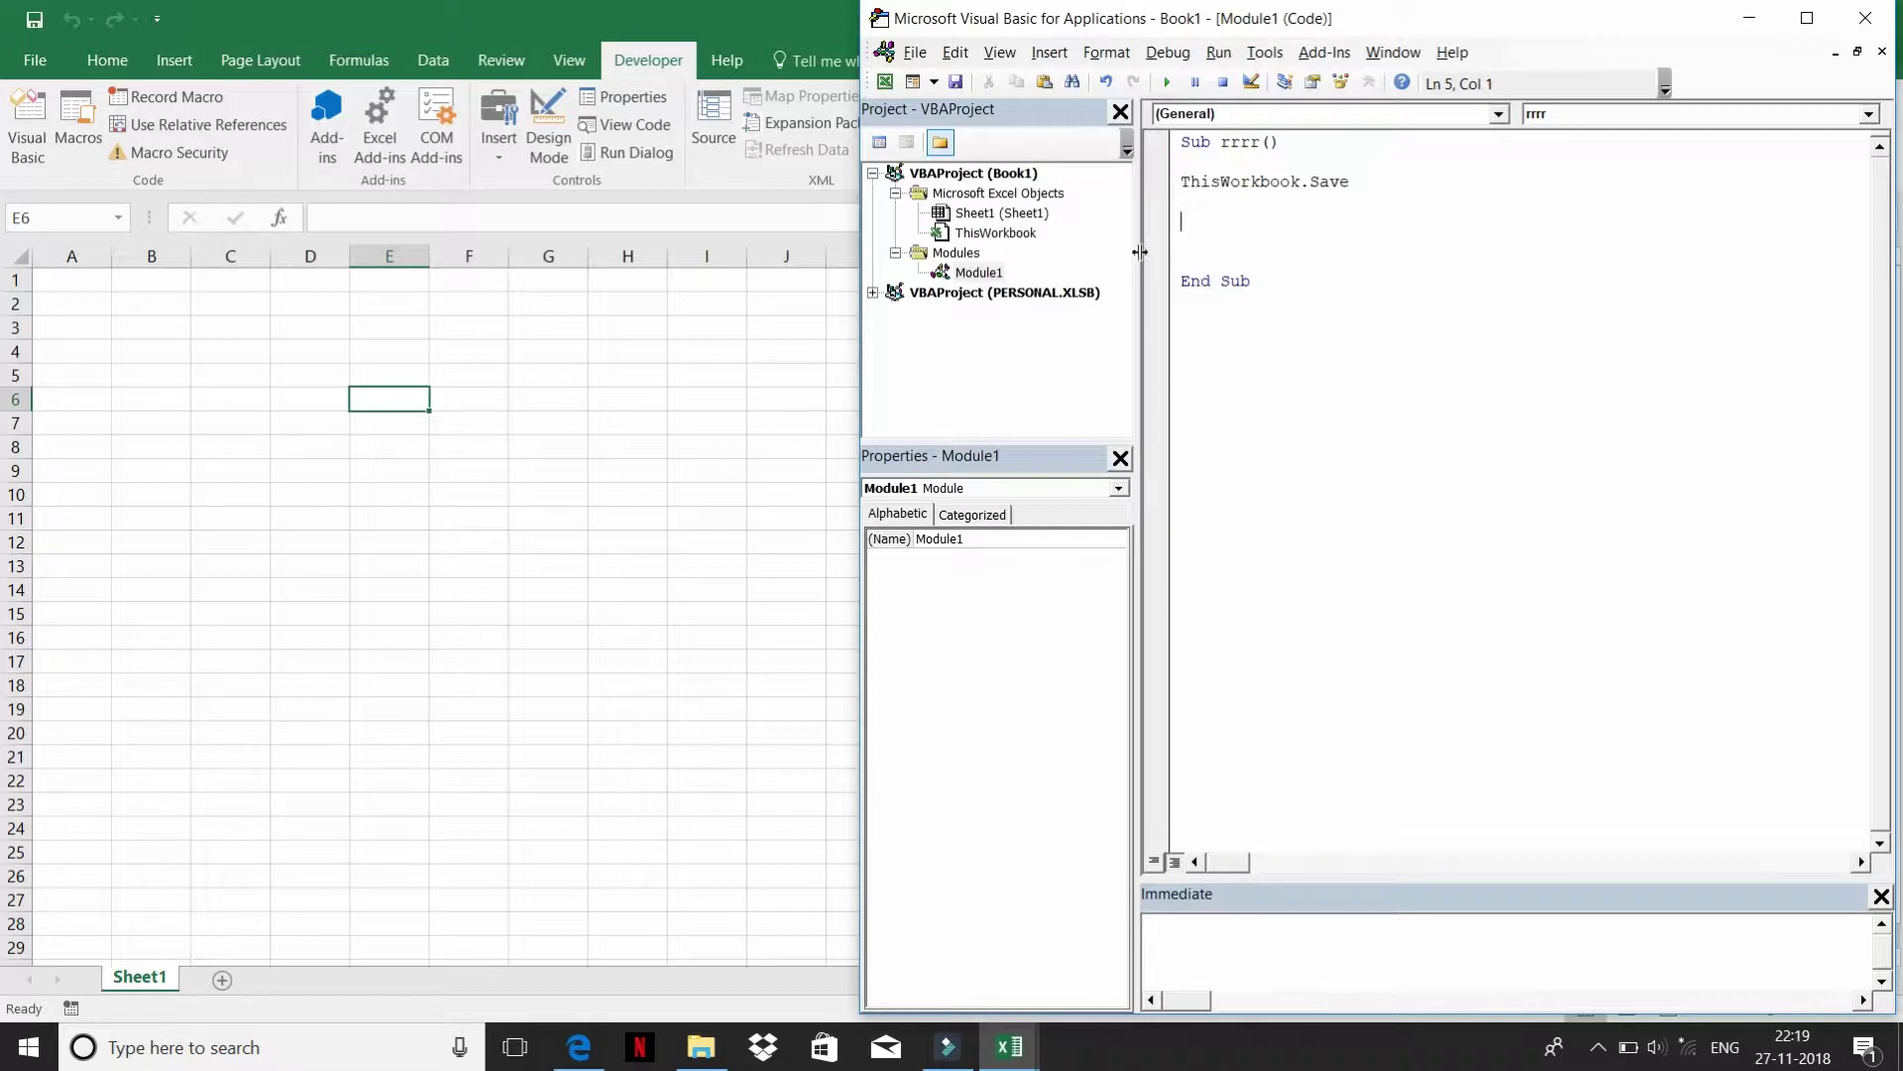
Step: Erase ThisWorkbook.Save and type workbooks.Open followed by an opening quote
{"action": "left_click", "coordinate": [1359, 186]}
{"action": "key", "text": "BackSpace"}
{"action": "key", "text": "BackSpace"}
{"action": "key", "text": "BackSpace"}
{"action": "key", "text": "BackSpace"}
{"action": "key", "text": "BackSpace"}
{"action": "key", "text": "BackSpace"}
{"action": "key", "text": "BackSpace"}
{"action": "key", "text": "BackSpace"}
{"action": "key", "text": "BackSpace"}
{"action": "key", "text": "BackSpace"}
{"action": "key", "text": "BackSpace"}
{"action": "key", "text": "BackSpace"}
{"action": "key", "text": "BackSpace"}
{"action": "type", "text": "w"}
{"action": "type", "text": "orkb"}
{"action": "type", "text": "ooks"}
{"action": "type", "text": "."}
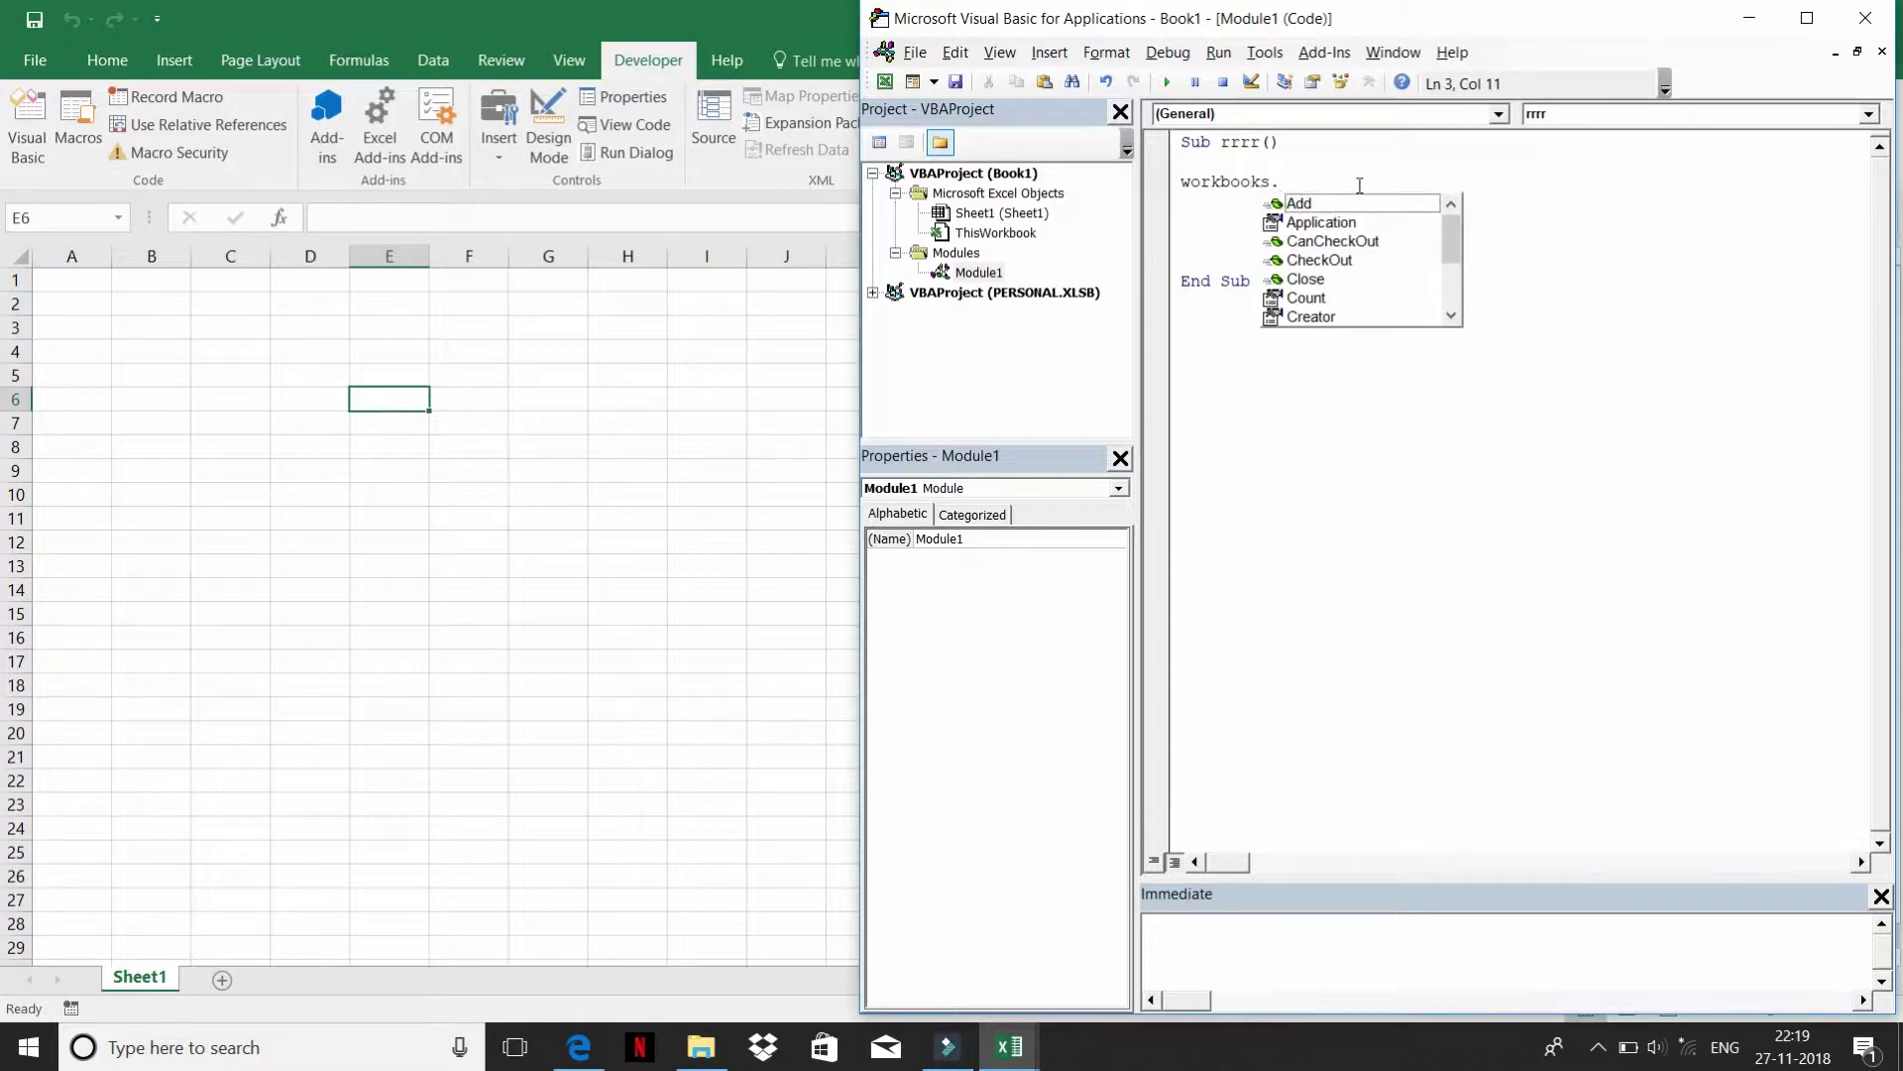
{"action": "type", "text": "op"}
{"action": "key", "text": "Tab"}
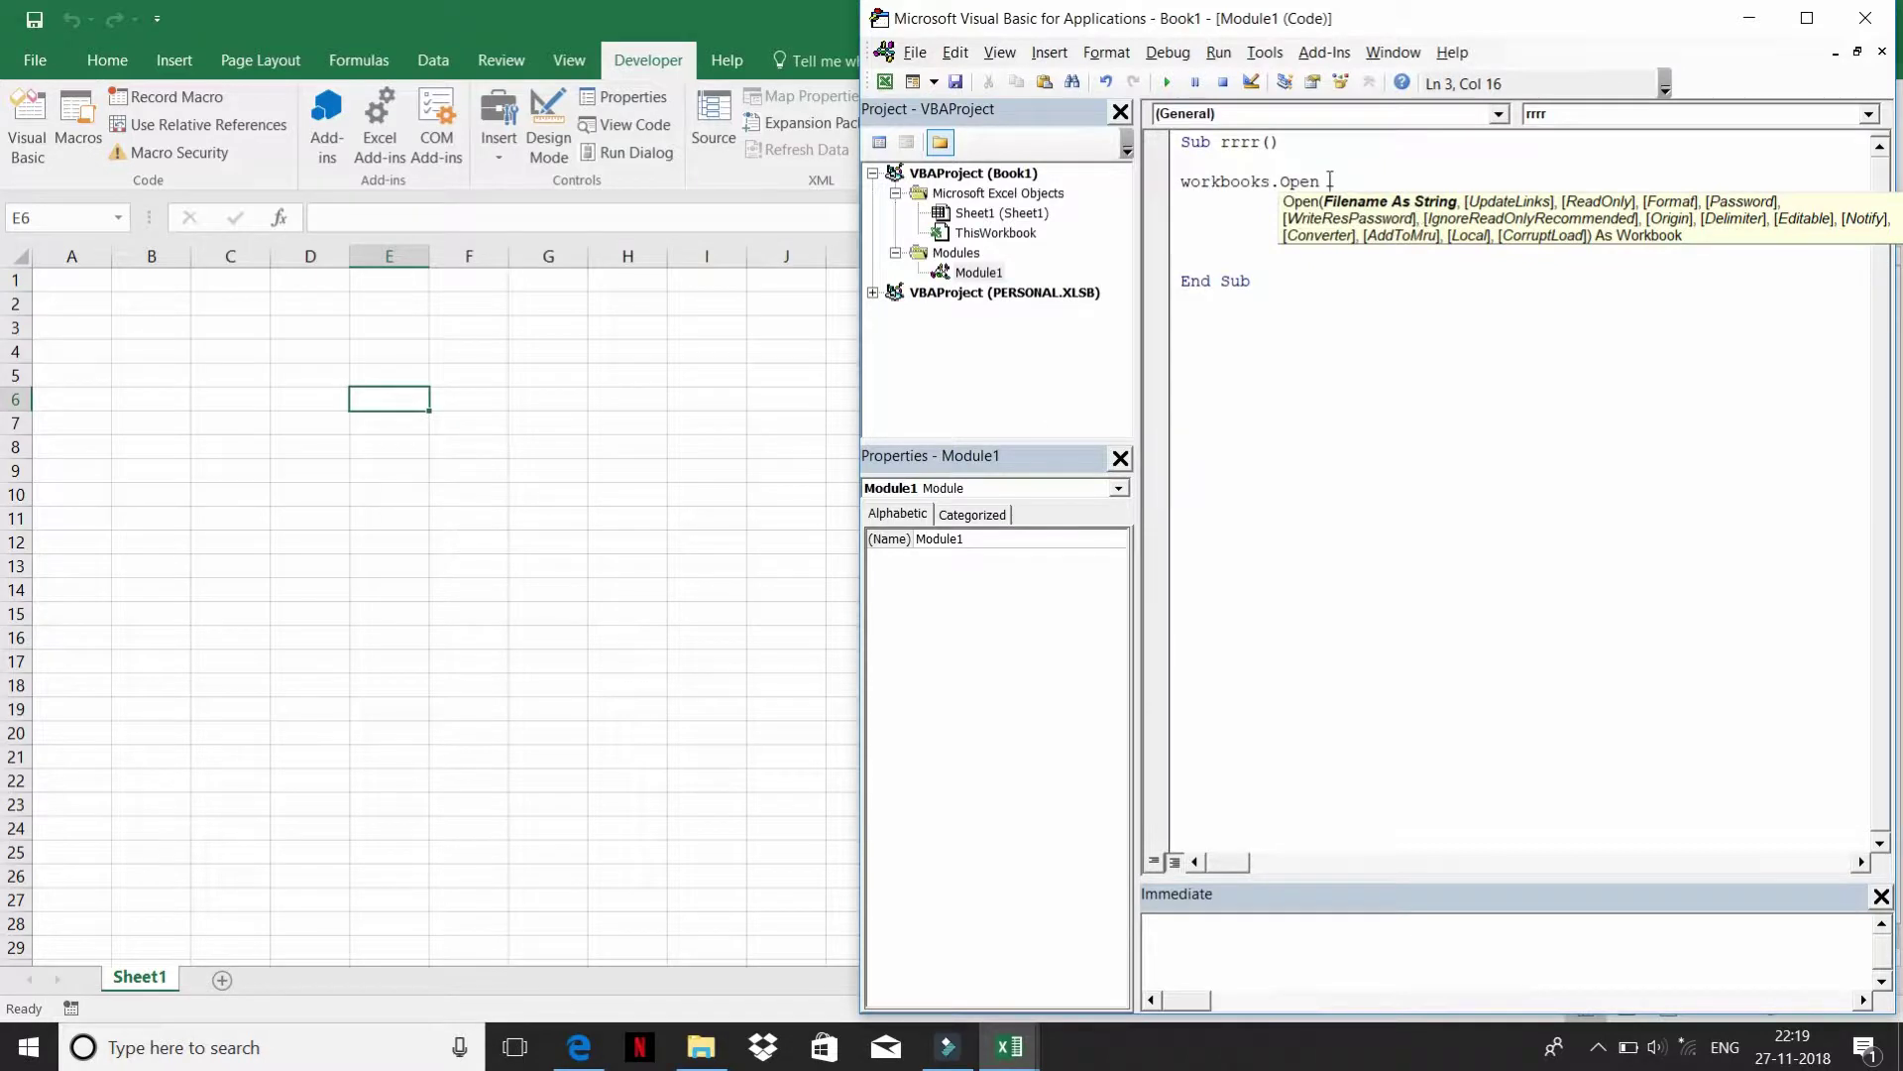
{"action": "type", "text": "\""}
Step: Copy F:\ from File Explorer's address bar and complete the Open path as "F:\test"
{"action": "left_click", "coordinate": [726, 1061]}
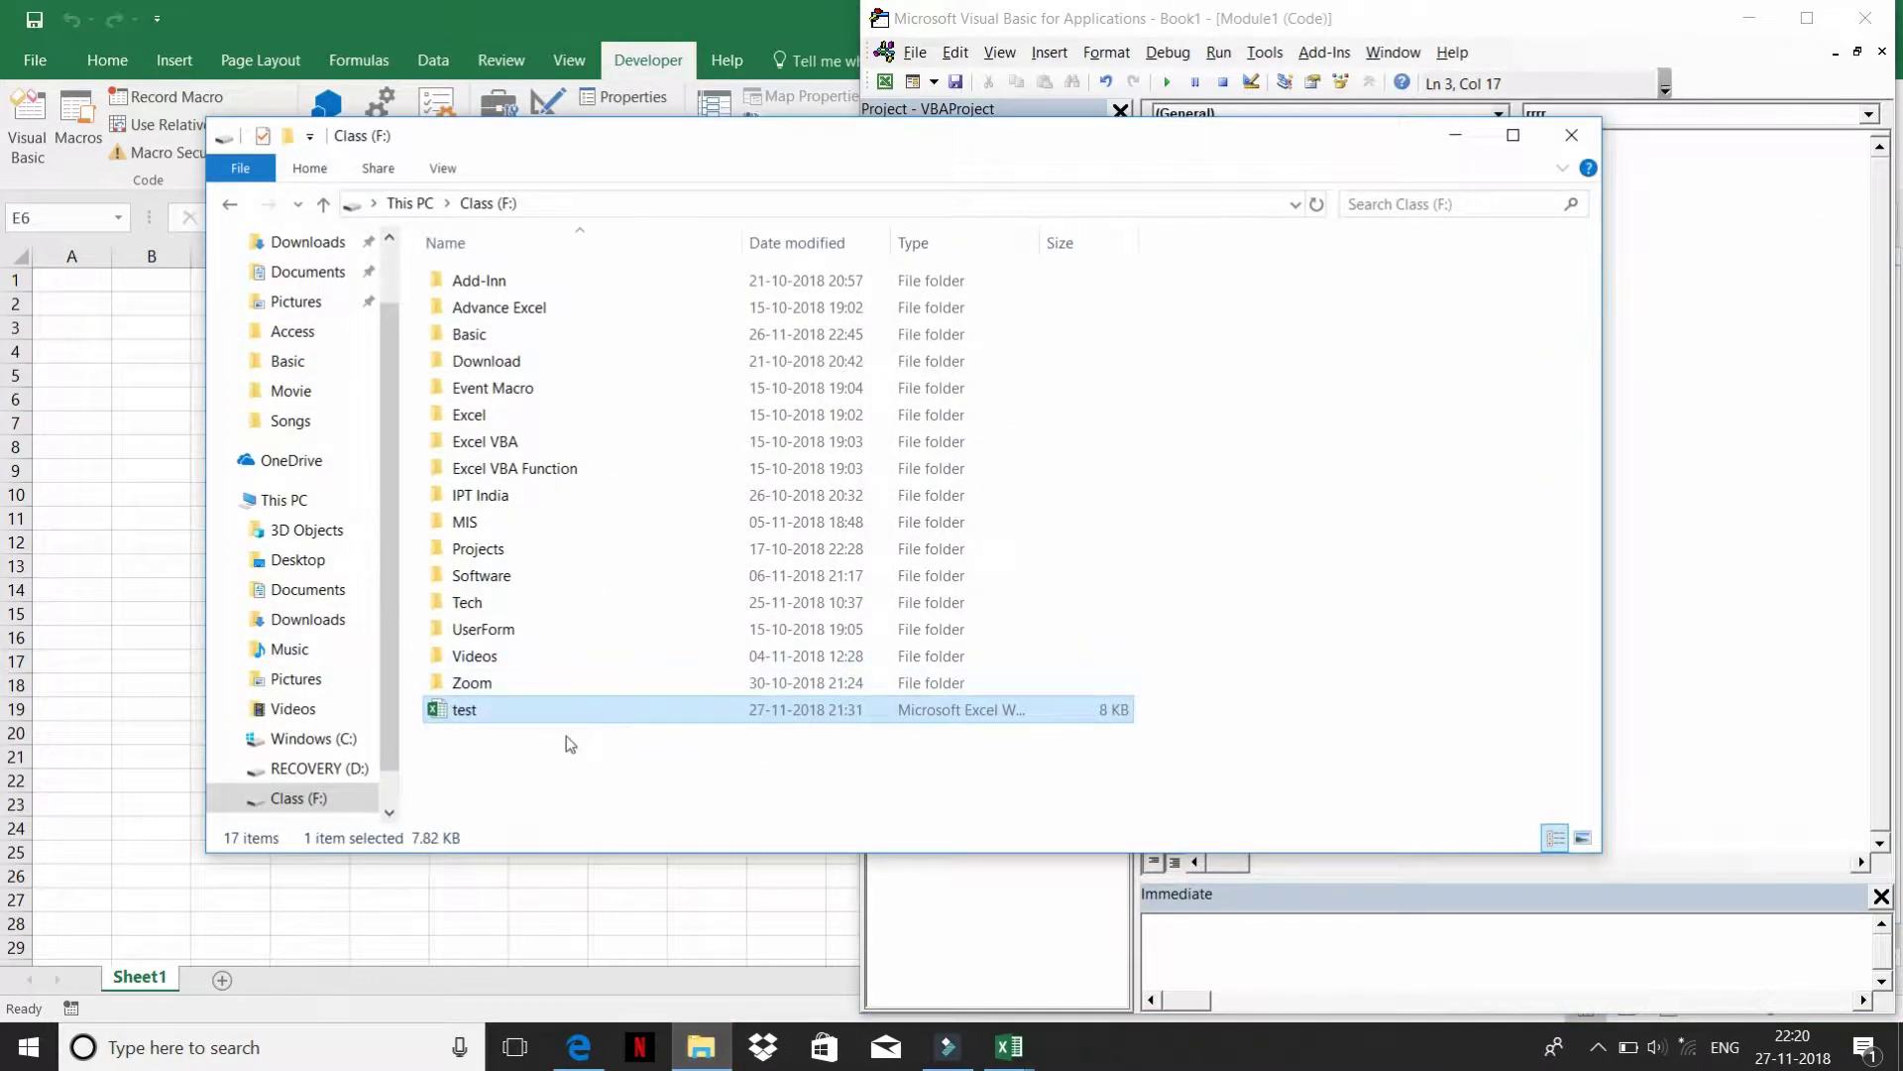
{"action": "left_click", "coordinate": [556, 195]}
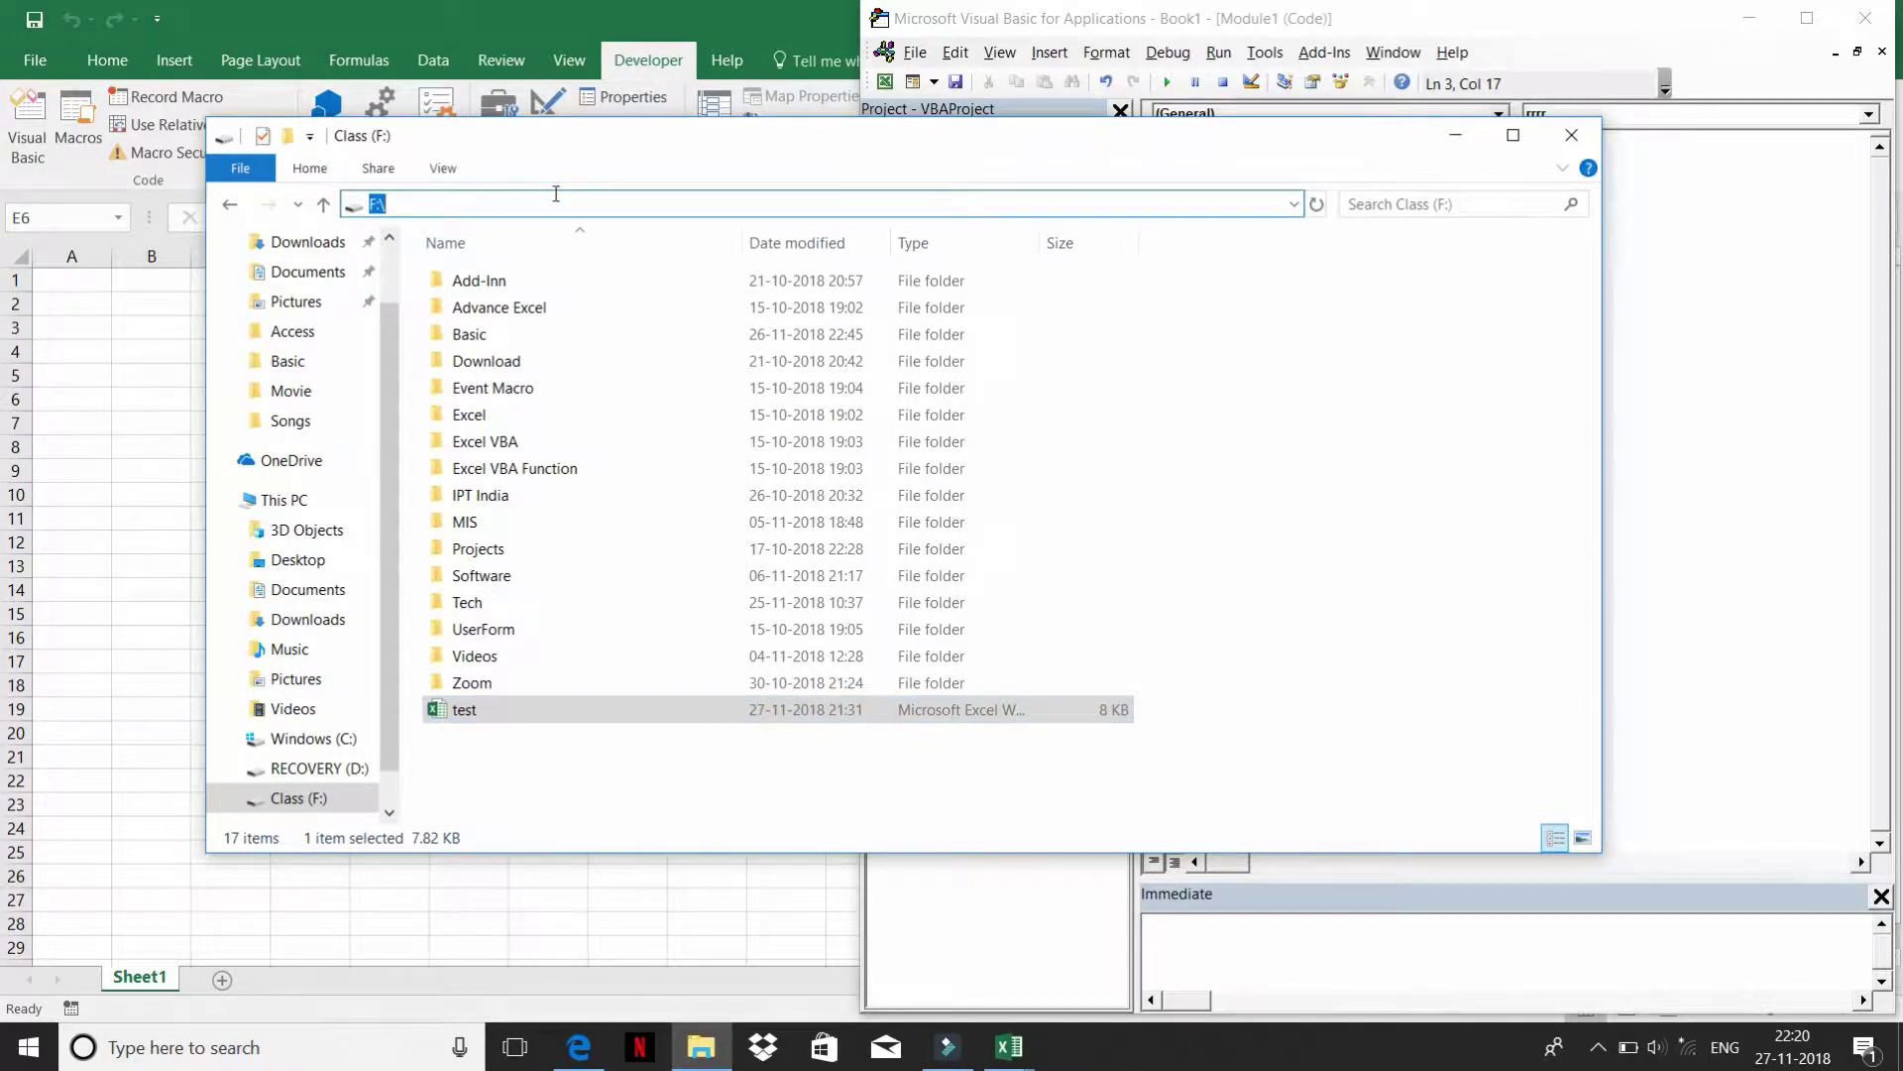
{"action": "key", "text": "ctrl+c"}
{"action": "key", "text": "alt+Tab"}
{"action": "key", "text": "ctrl+v"}
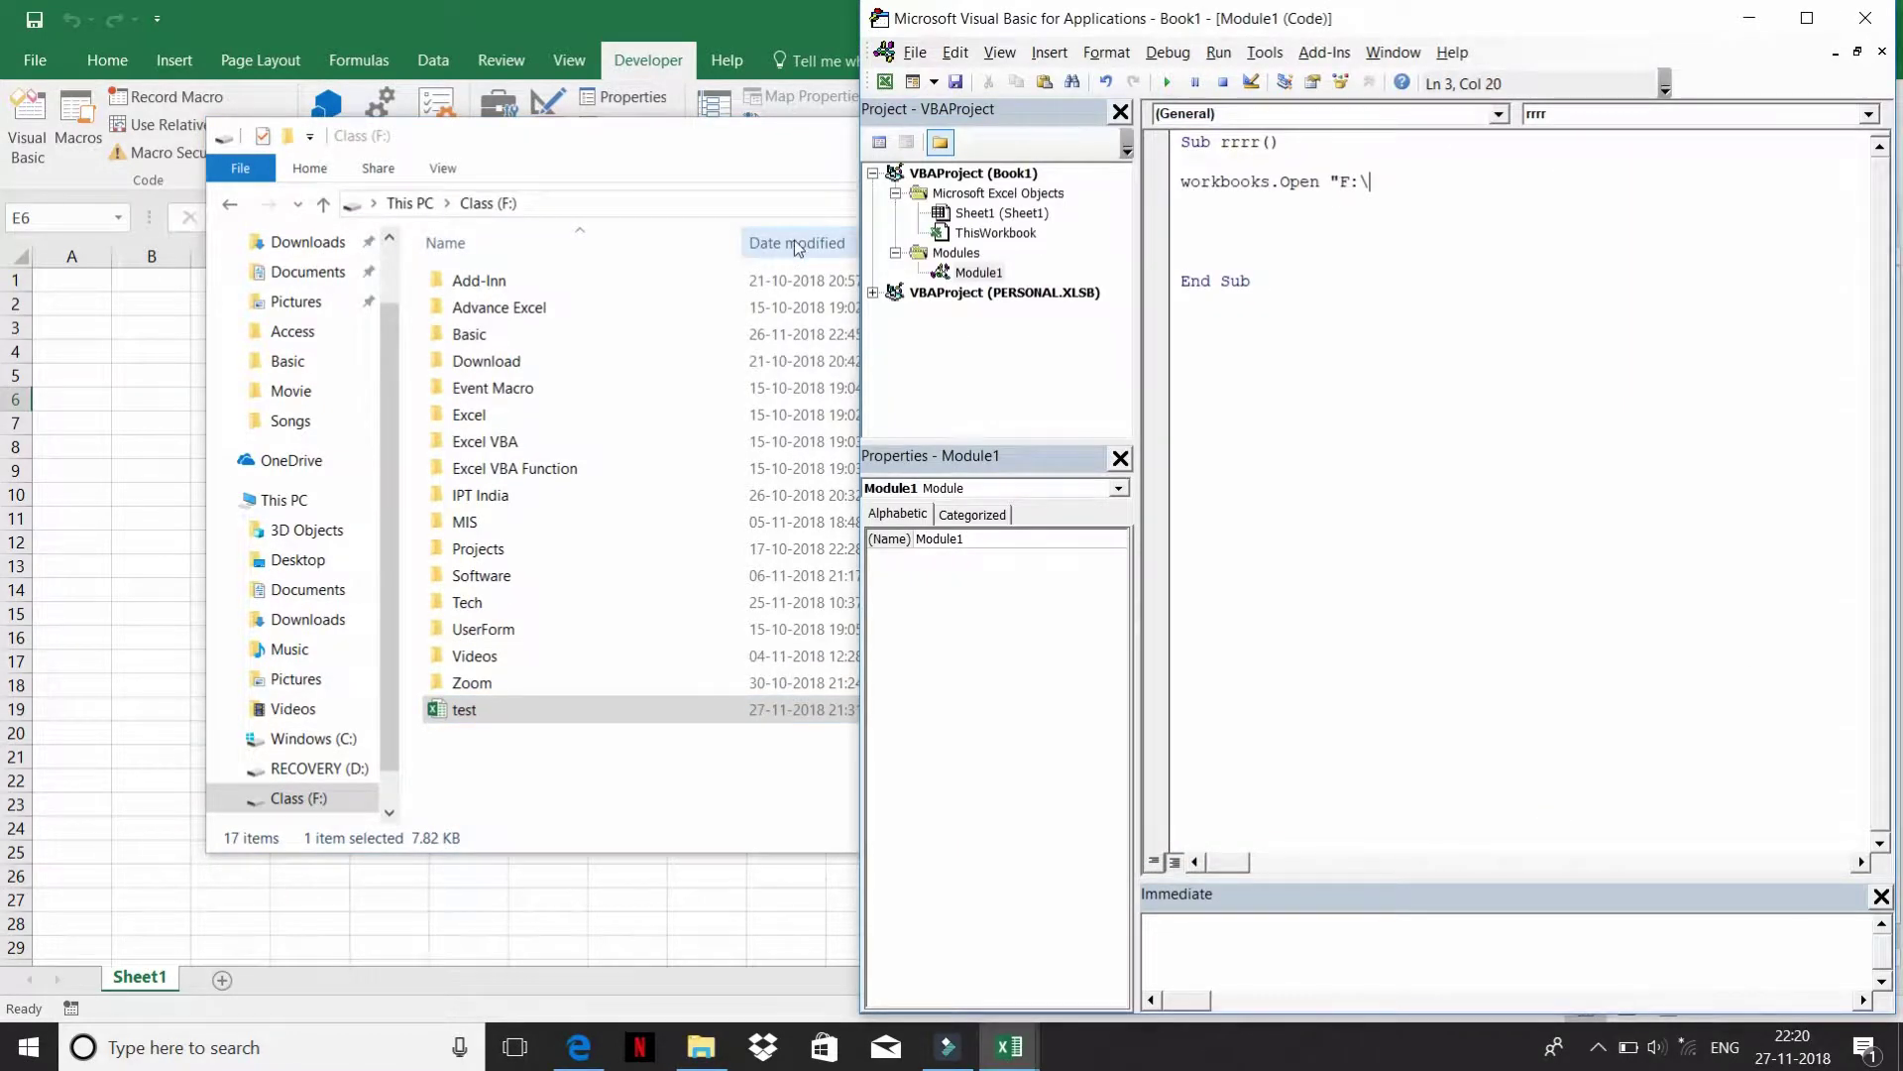
{"action": "type", "text": "test"}
{"action": "type", "text": "\""}
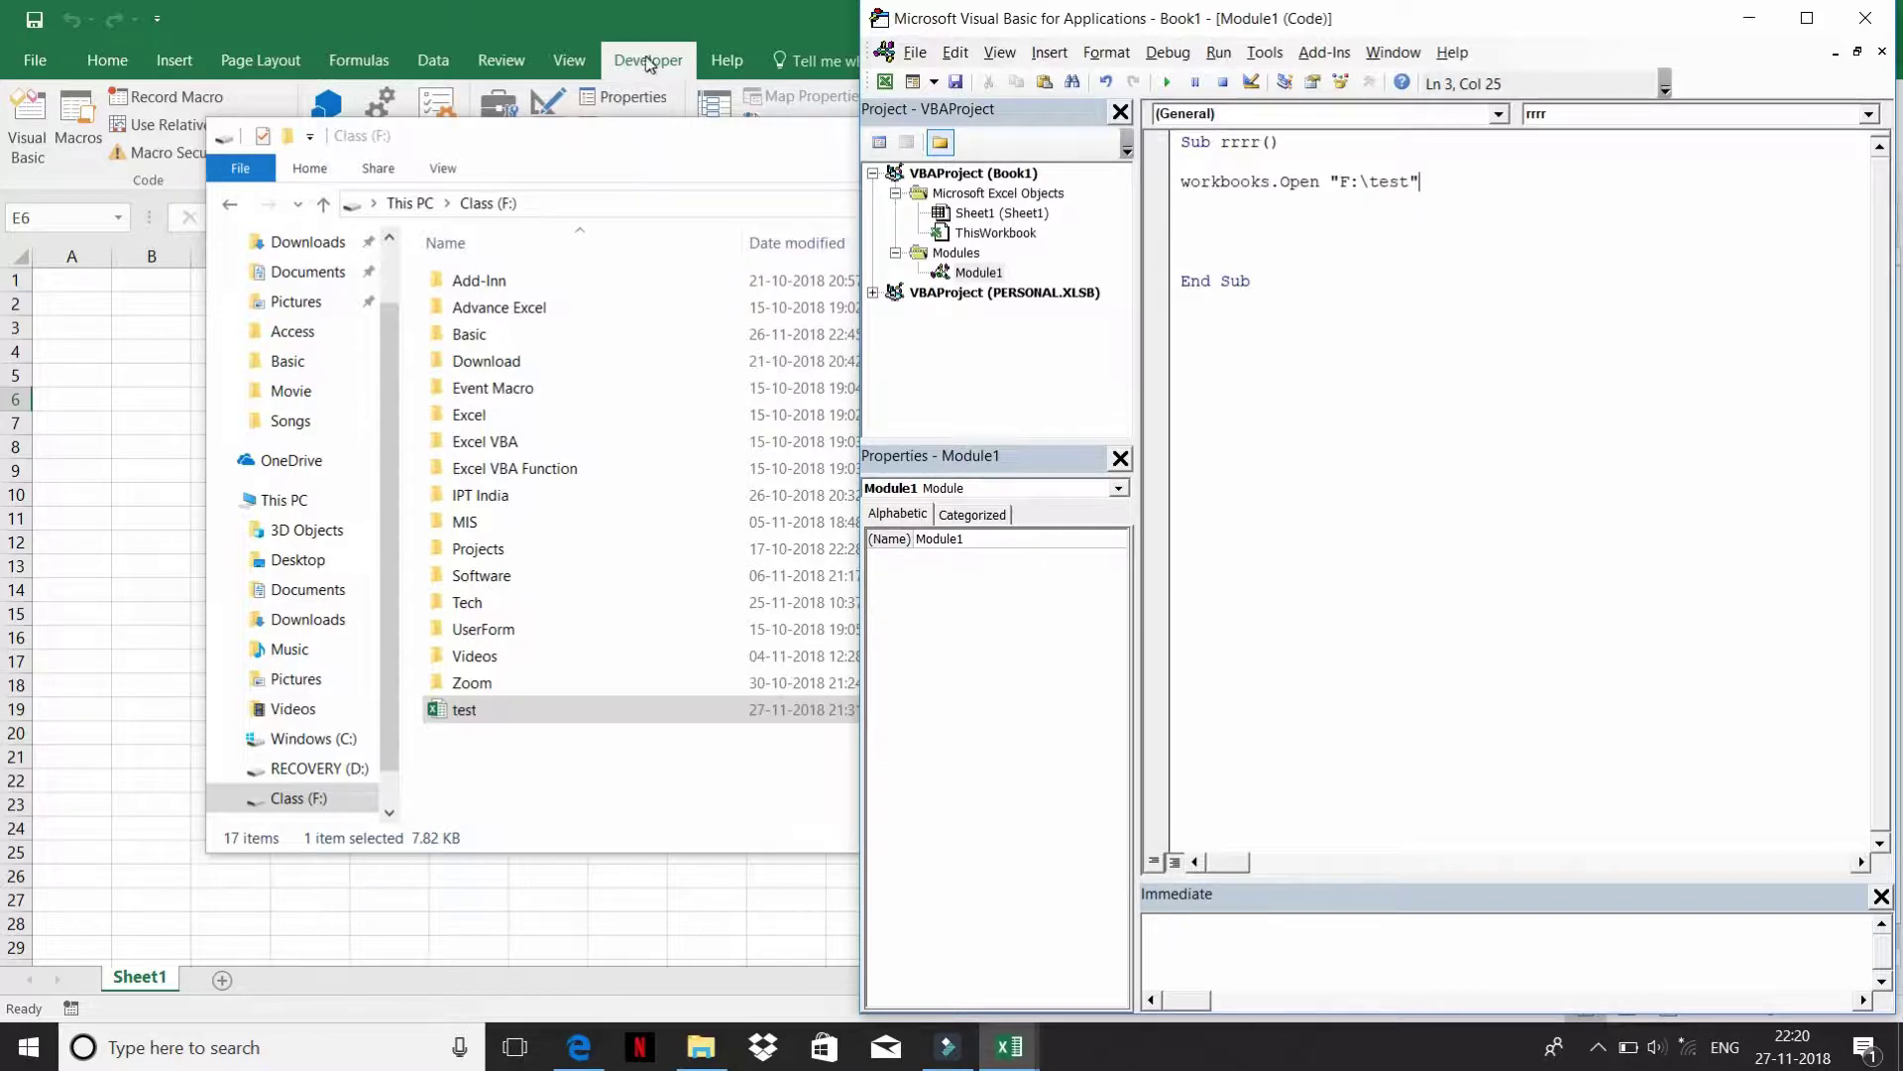
Step: Run the macro to open the test workbook, close that workbook, and return to the code
{"action": "left_click", "coordinate": [1166, 81]}
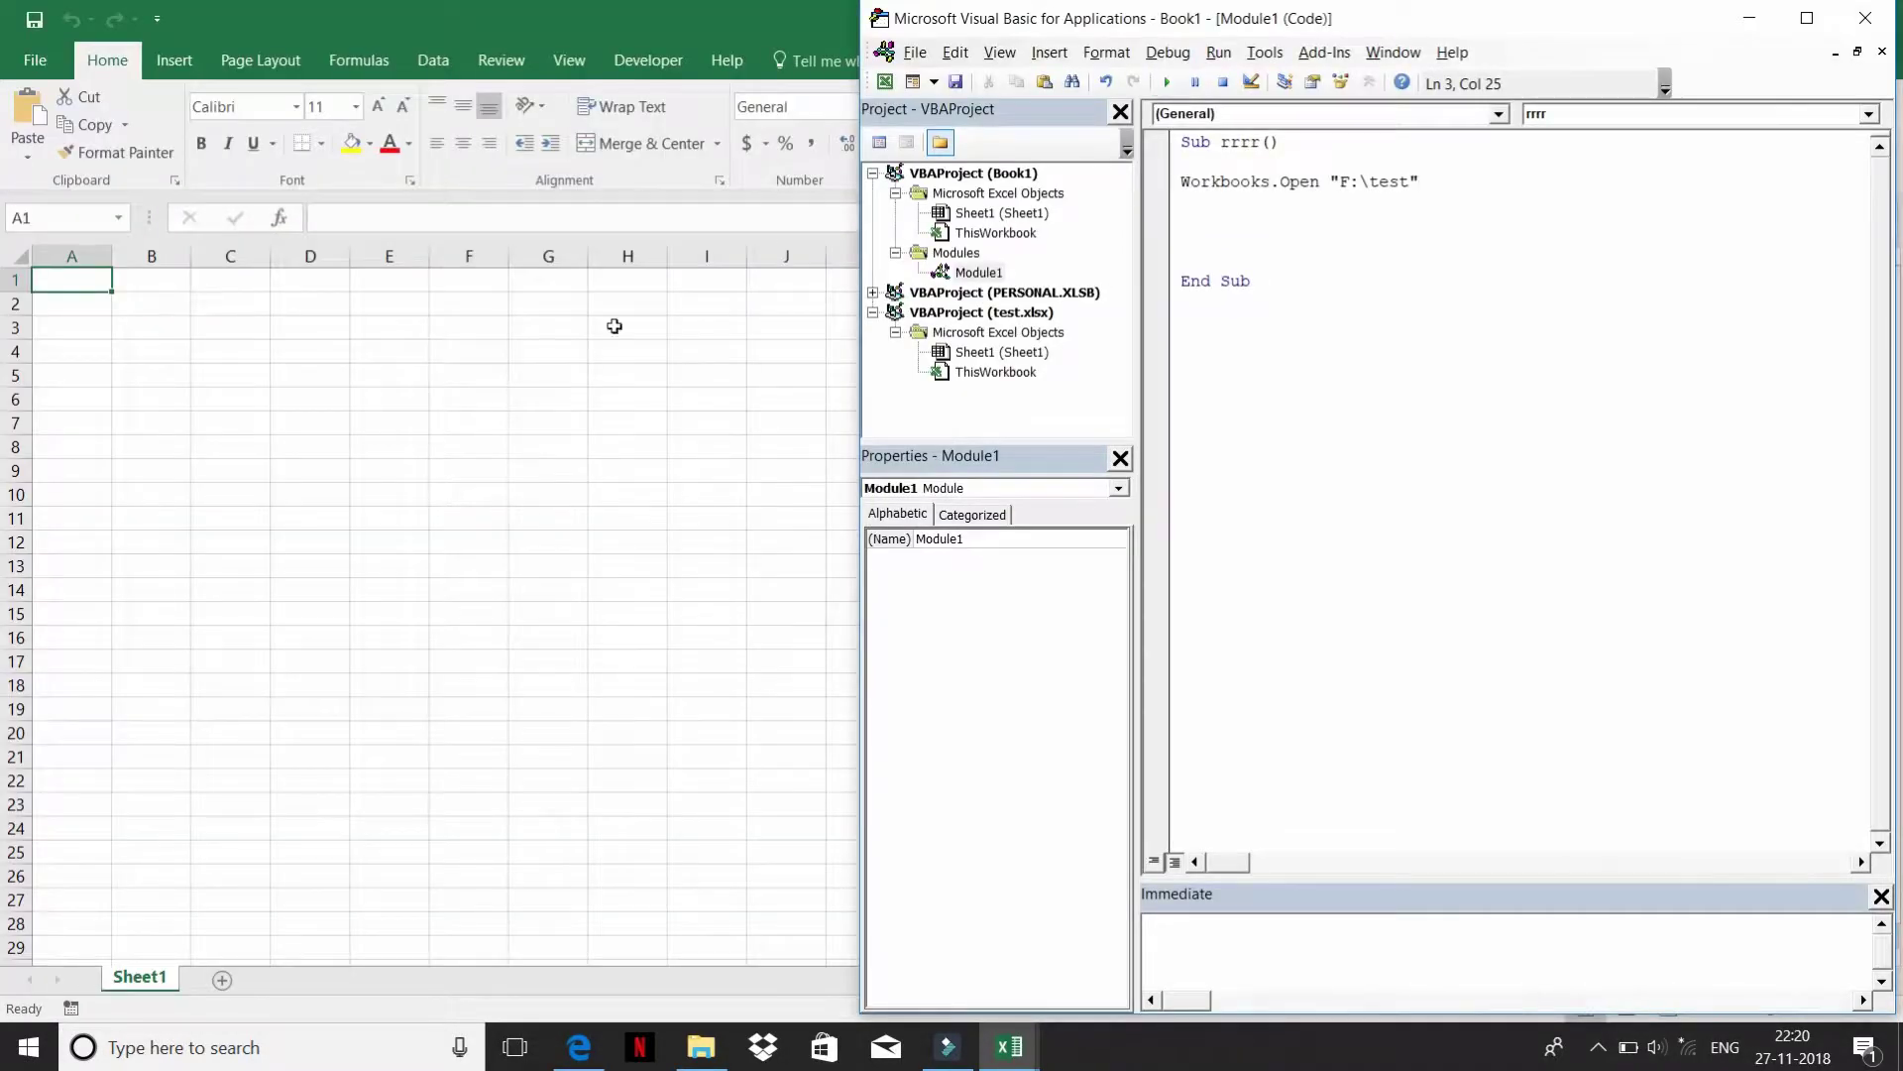
{"action": "left_click", "coordinate": [451, 414]}
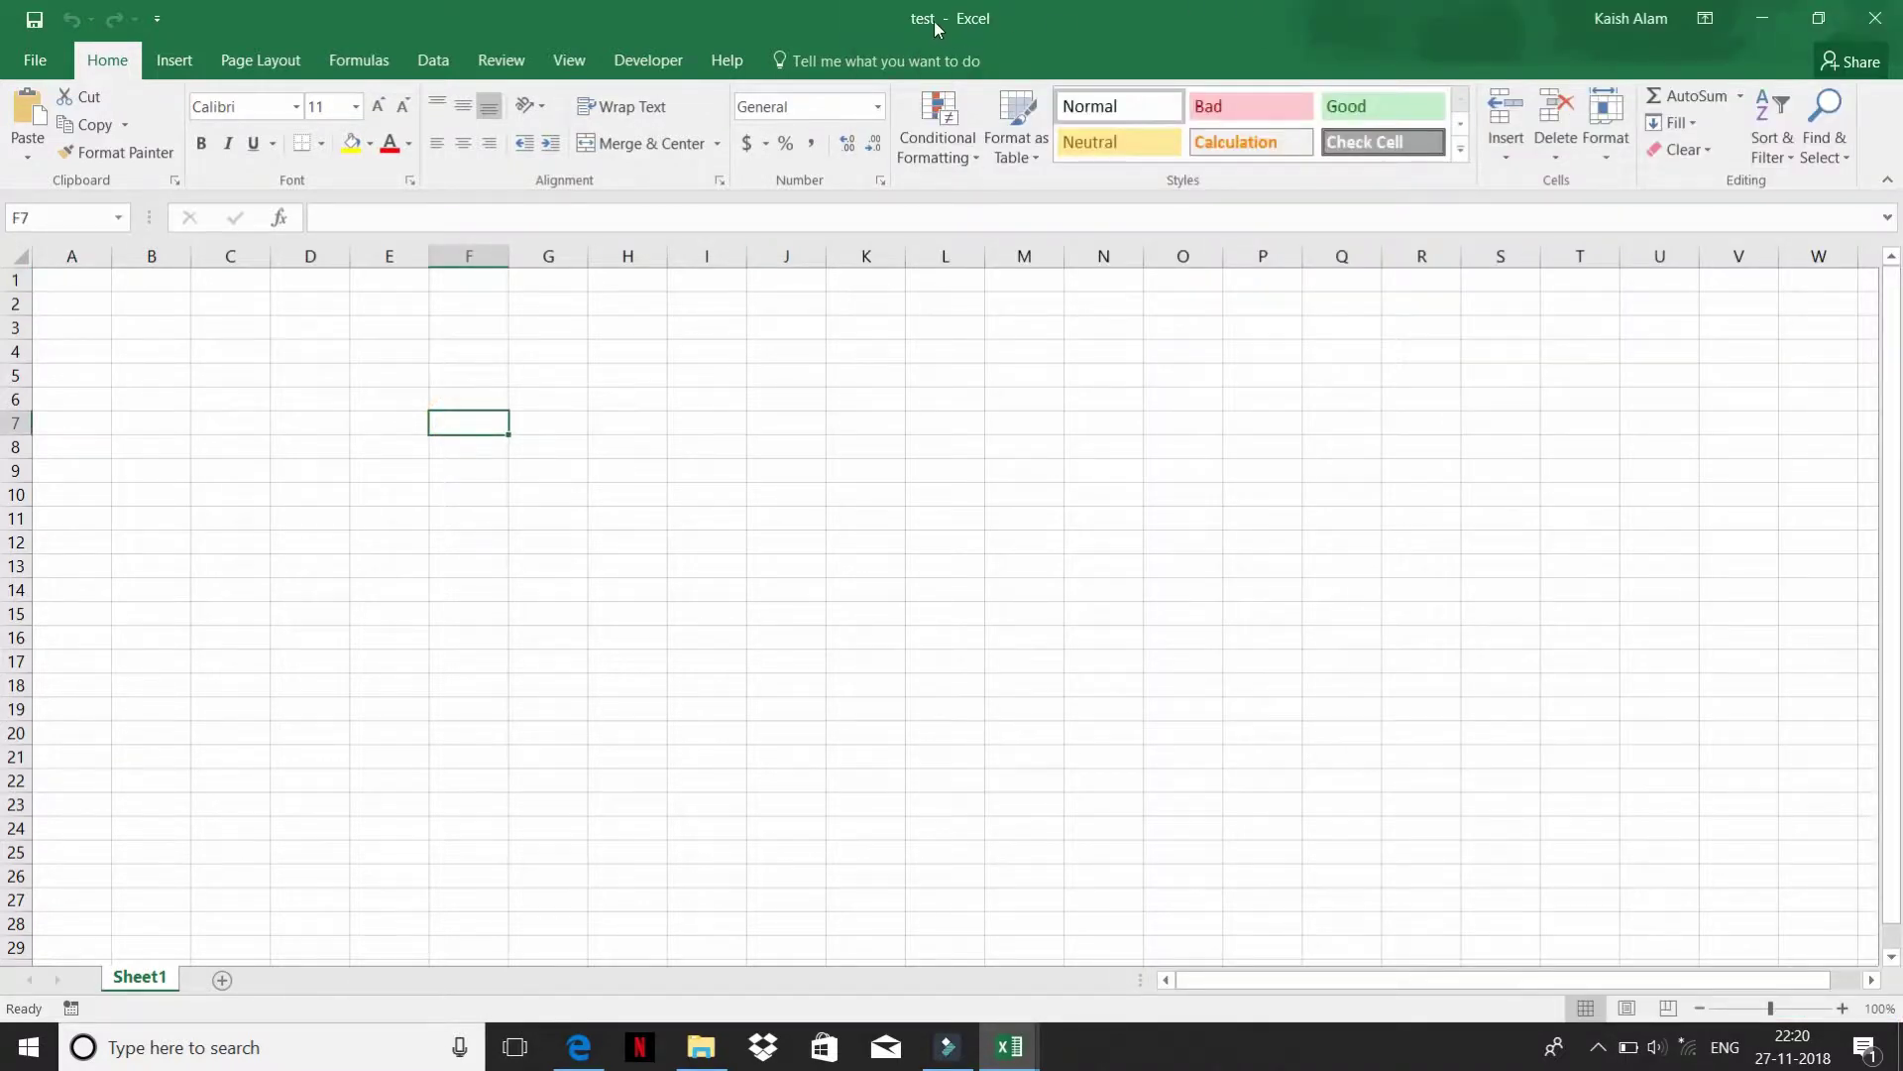
{"action": "left_click", "coordinate": [1876, 22]}
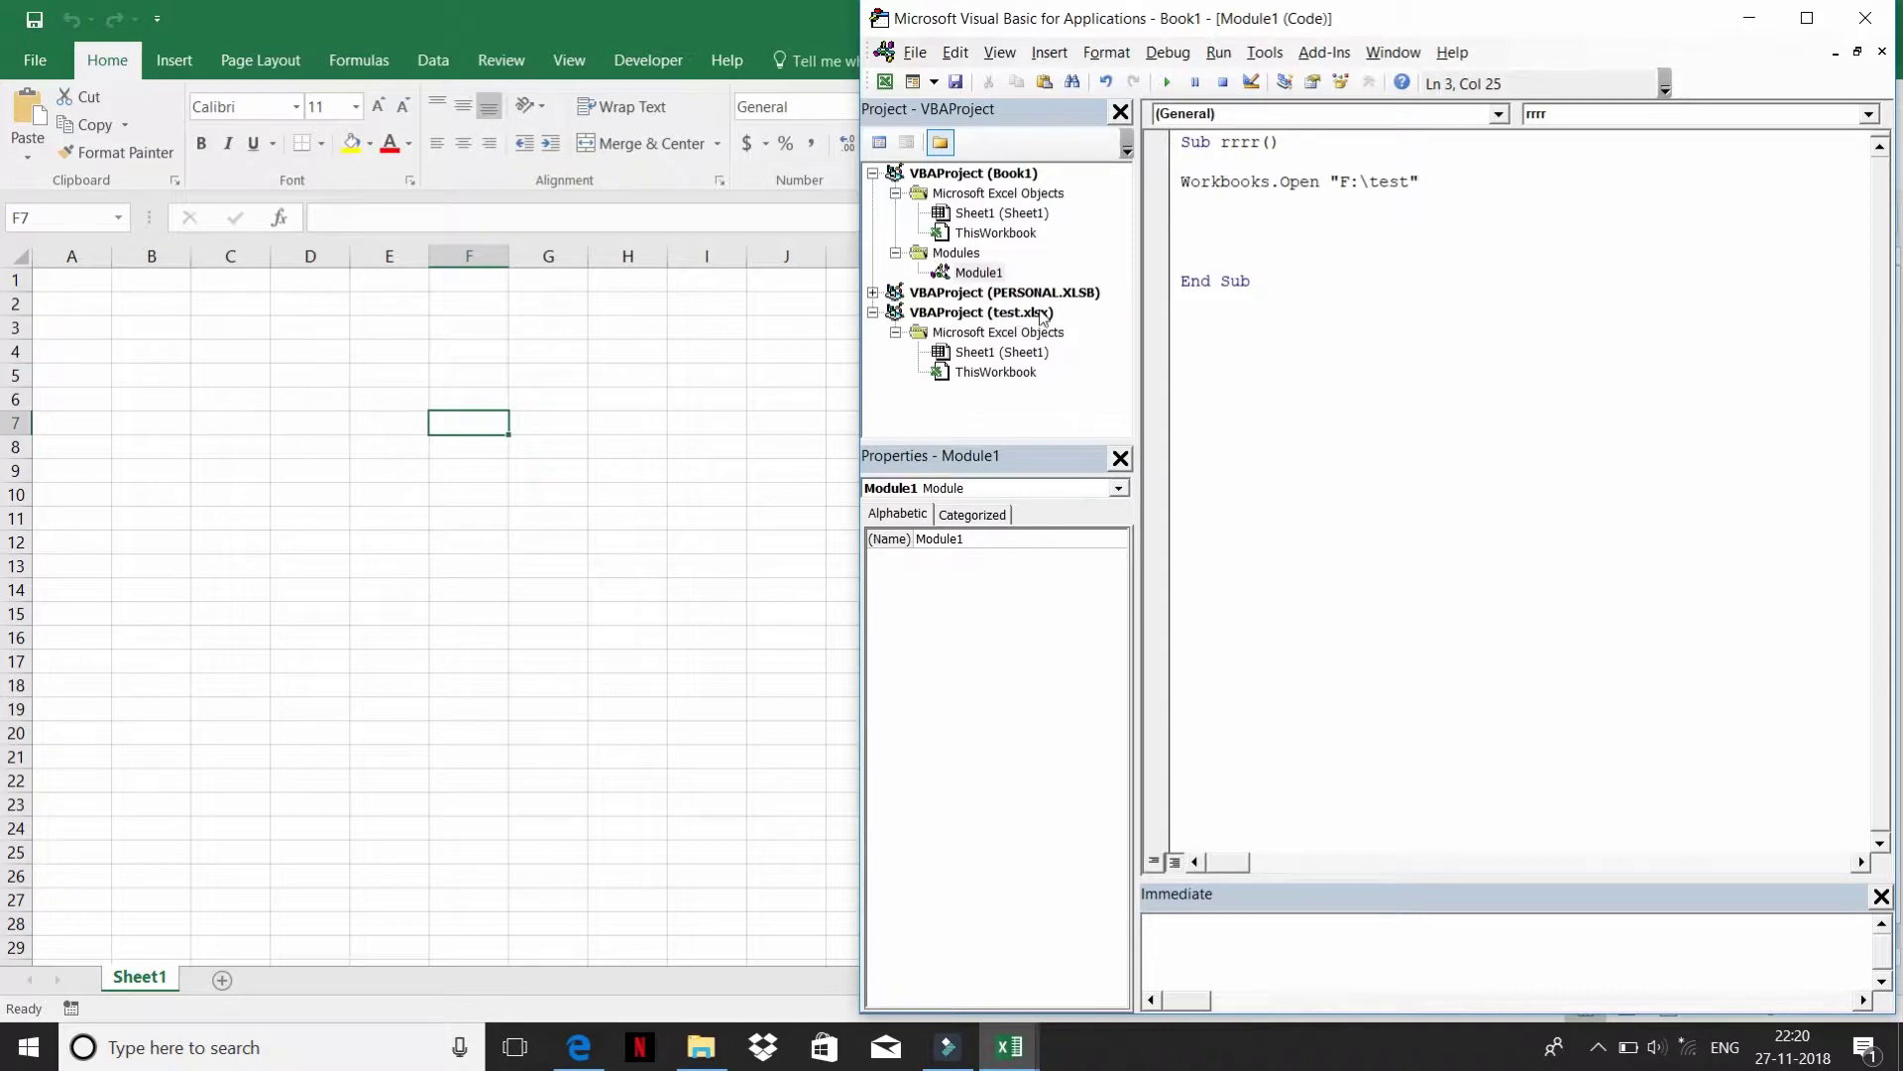
{"action": "left_click", "coordinate": [642, 315]}
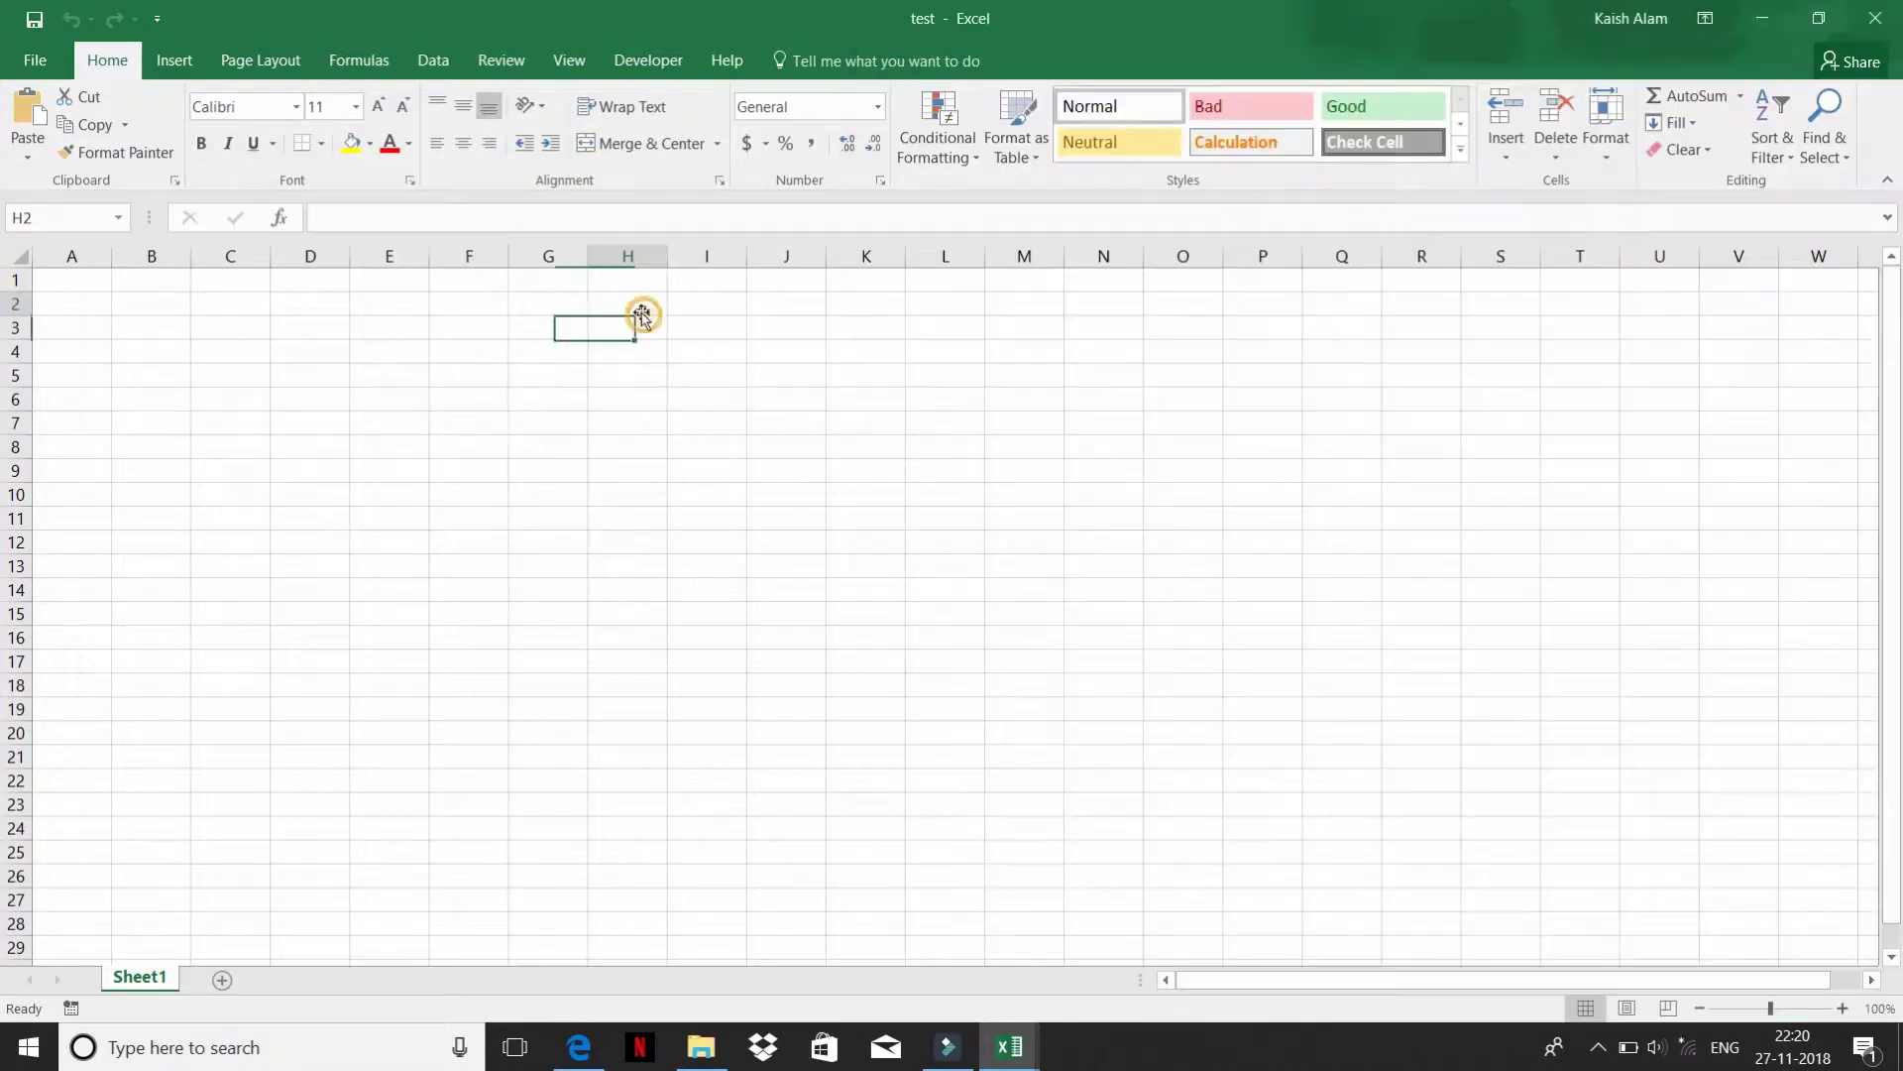
{"action": "left_click", "coordinate": [1874, 19]}
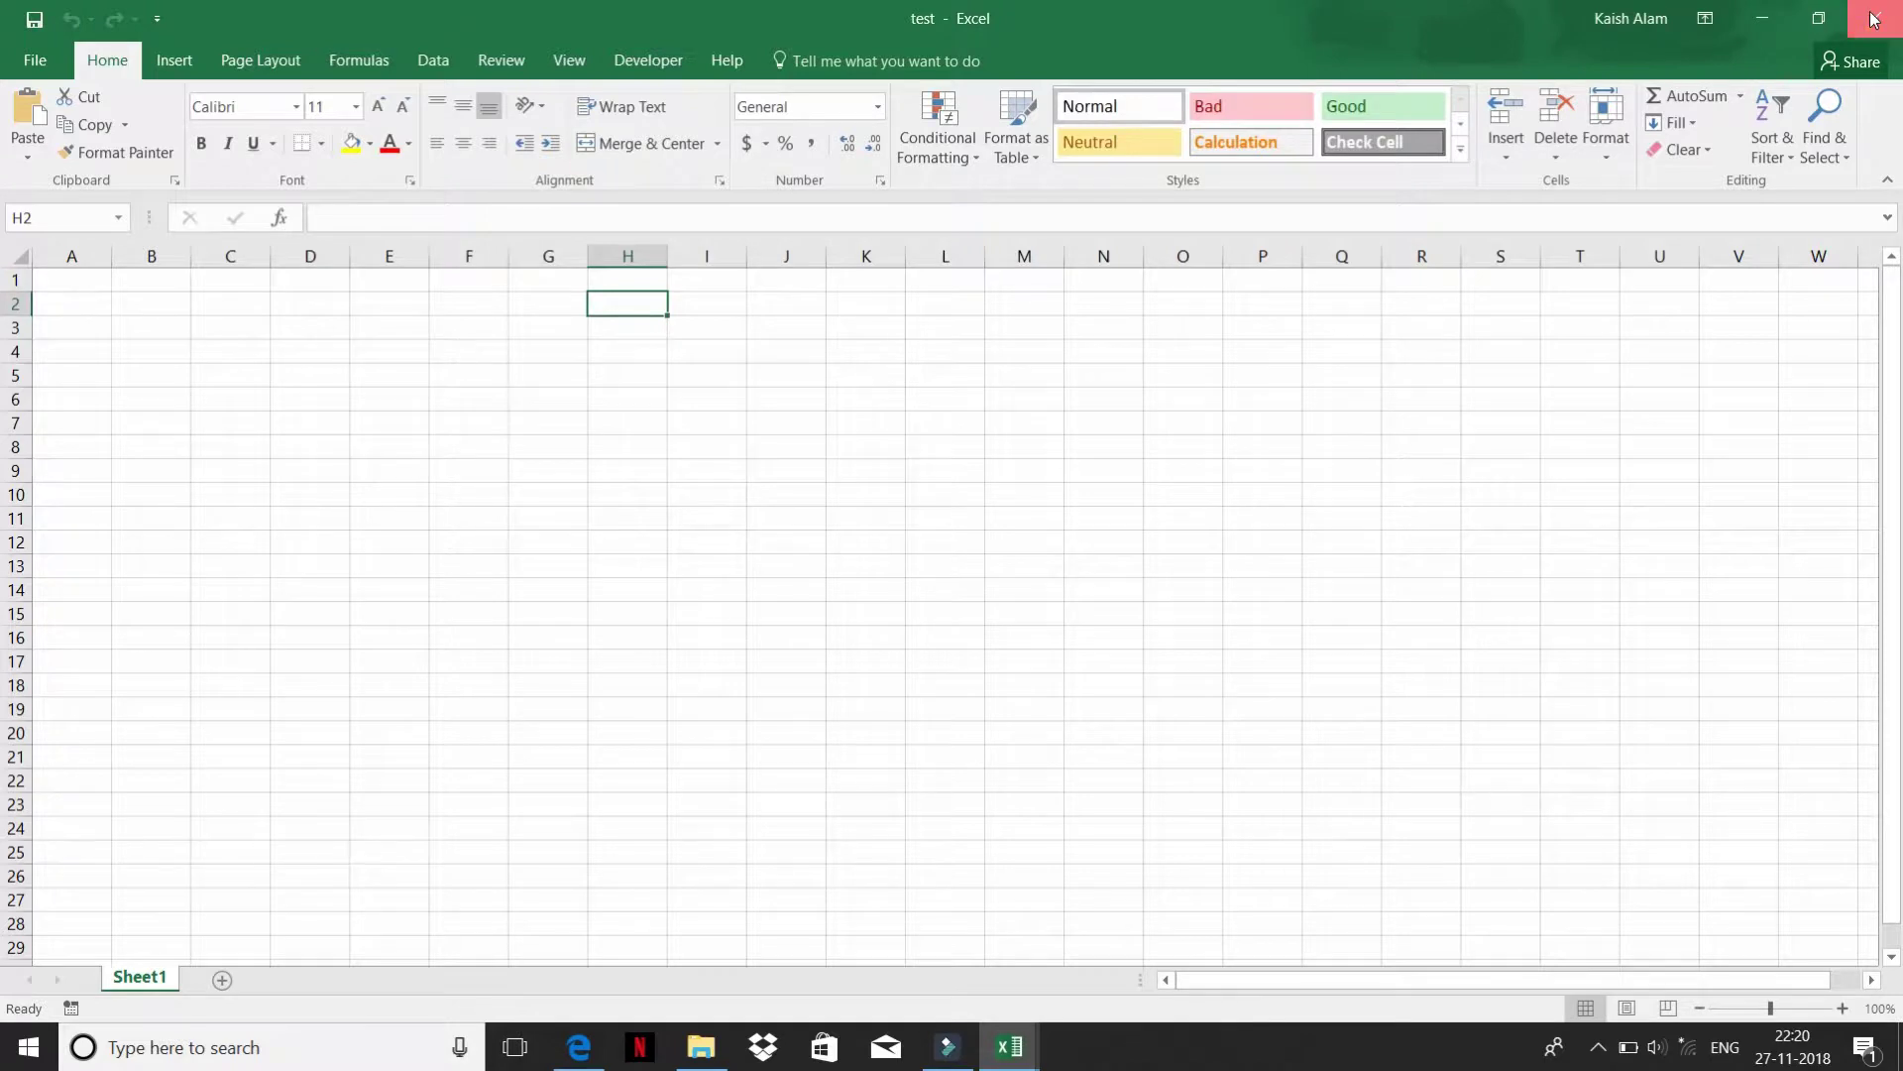
{"action": "key", "text": "alt+F11"}
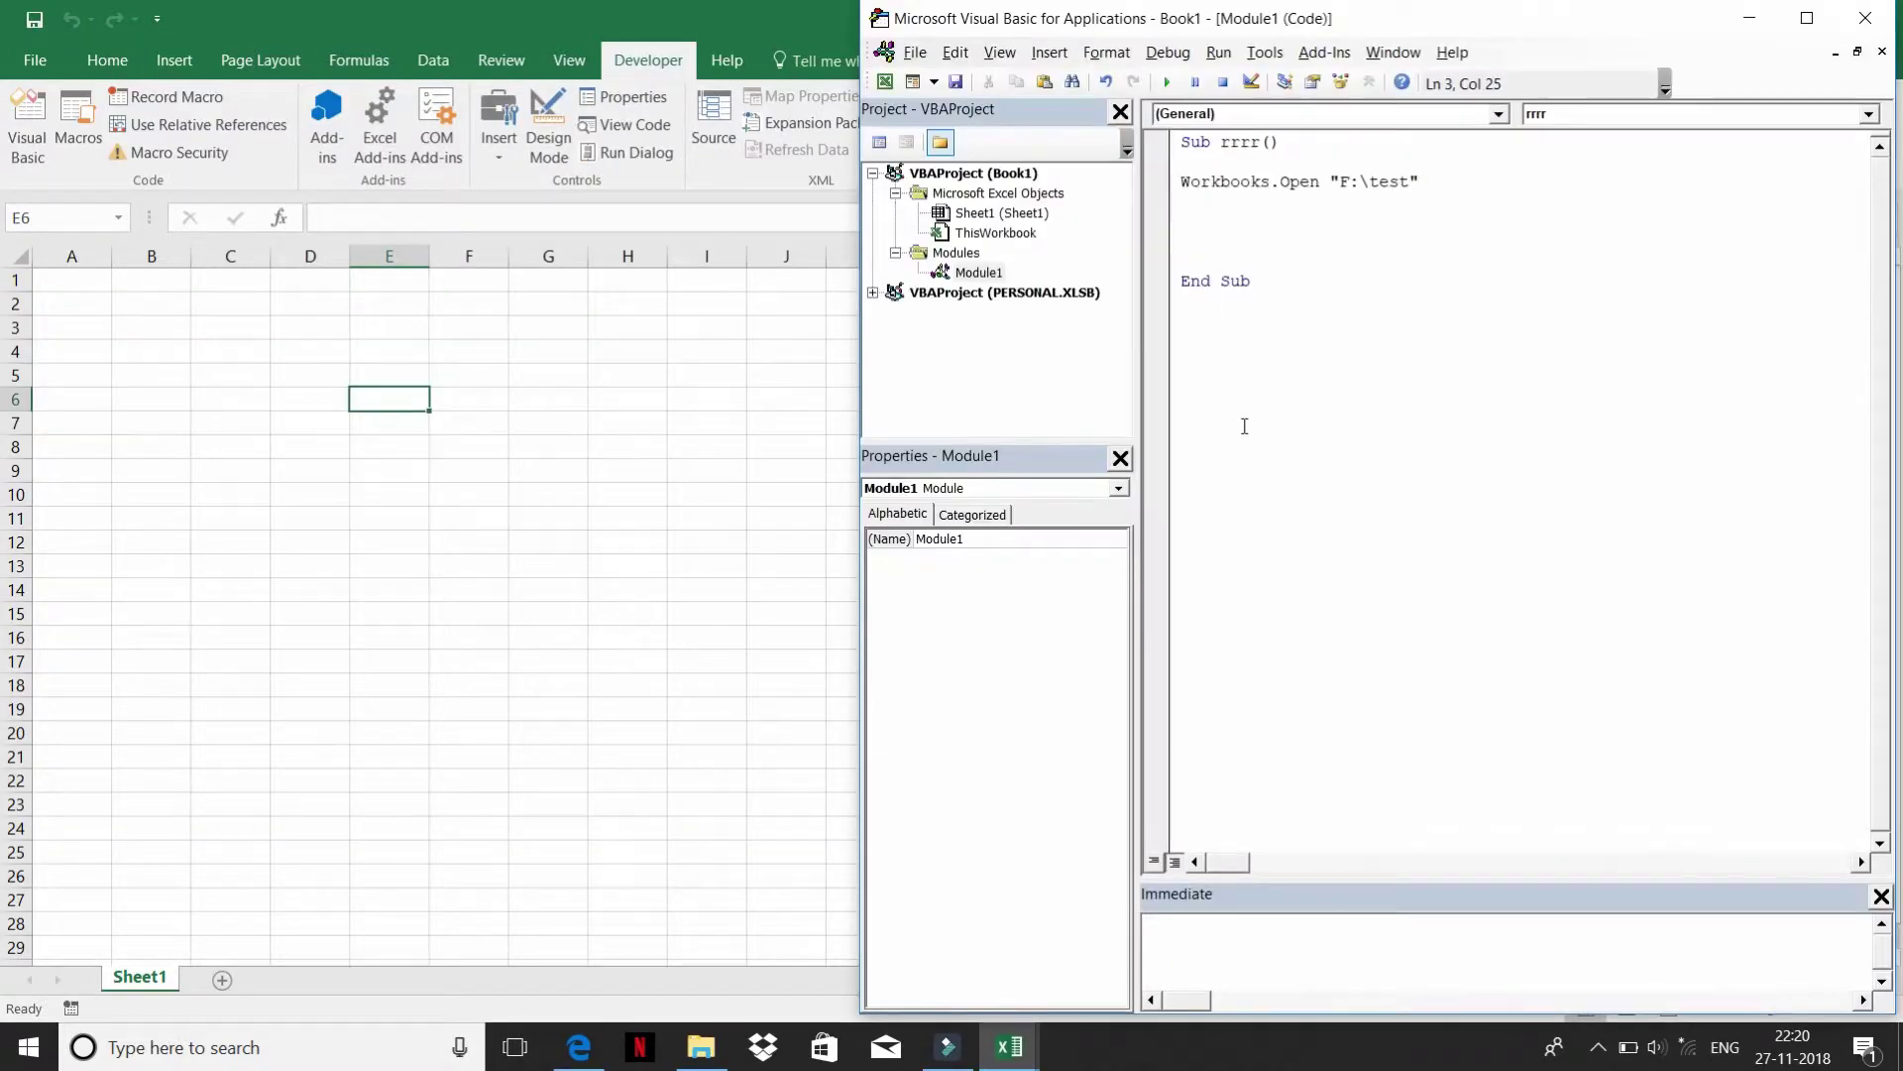
Step: Add the .xlsx extension so the Open path reads "F:\test.xlsx"
{"action": "left_click", "coordinate": [1411, 180]}
{"action": "type", "text": "."}
{"action": "type", "text": "xl"}
{"action": "type", "text": "sx"}
{"action": "left_click", "coordinate": [1486, 182]}
{"action": "left_click", "coordinate": [1440, 181]}
{"action": "left_click", "coordinate": [1470, 177]}
{"action": "left_click", "coordinate": [1203, 202]}
{"action": "left_click", "coordinate": [1189, 182]}
Step: Prefix the Workbooks.Open line with an apostrophe and clear the mistyped text on the next line
{"action": "type", "text": "'"}
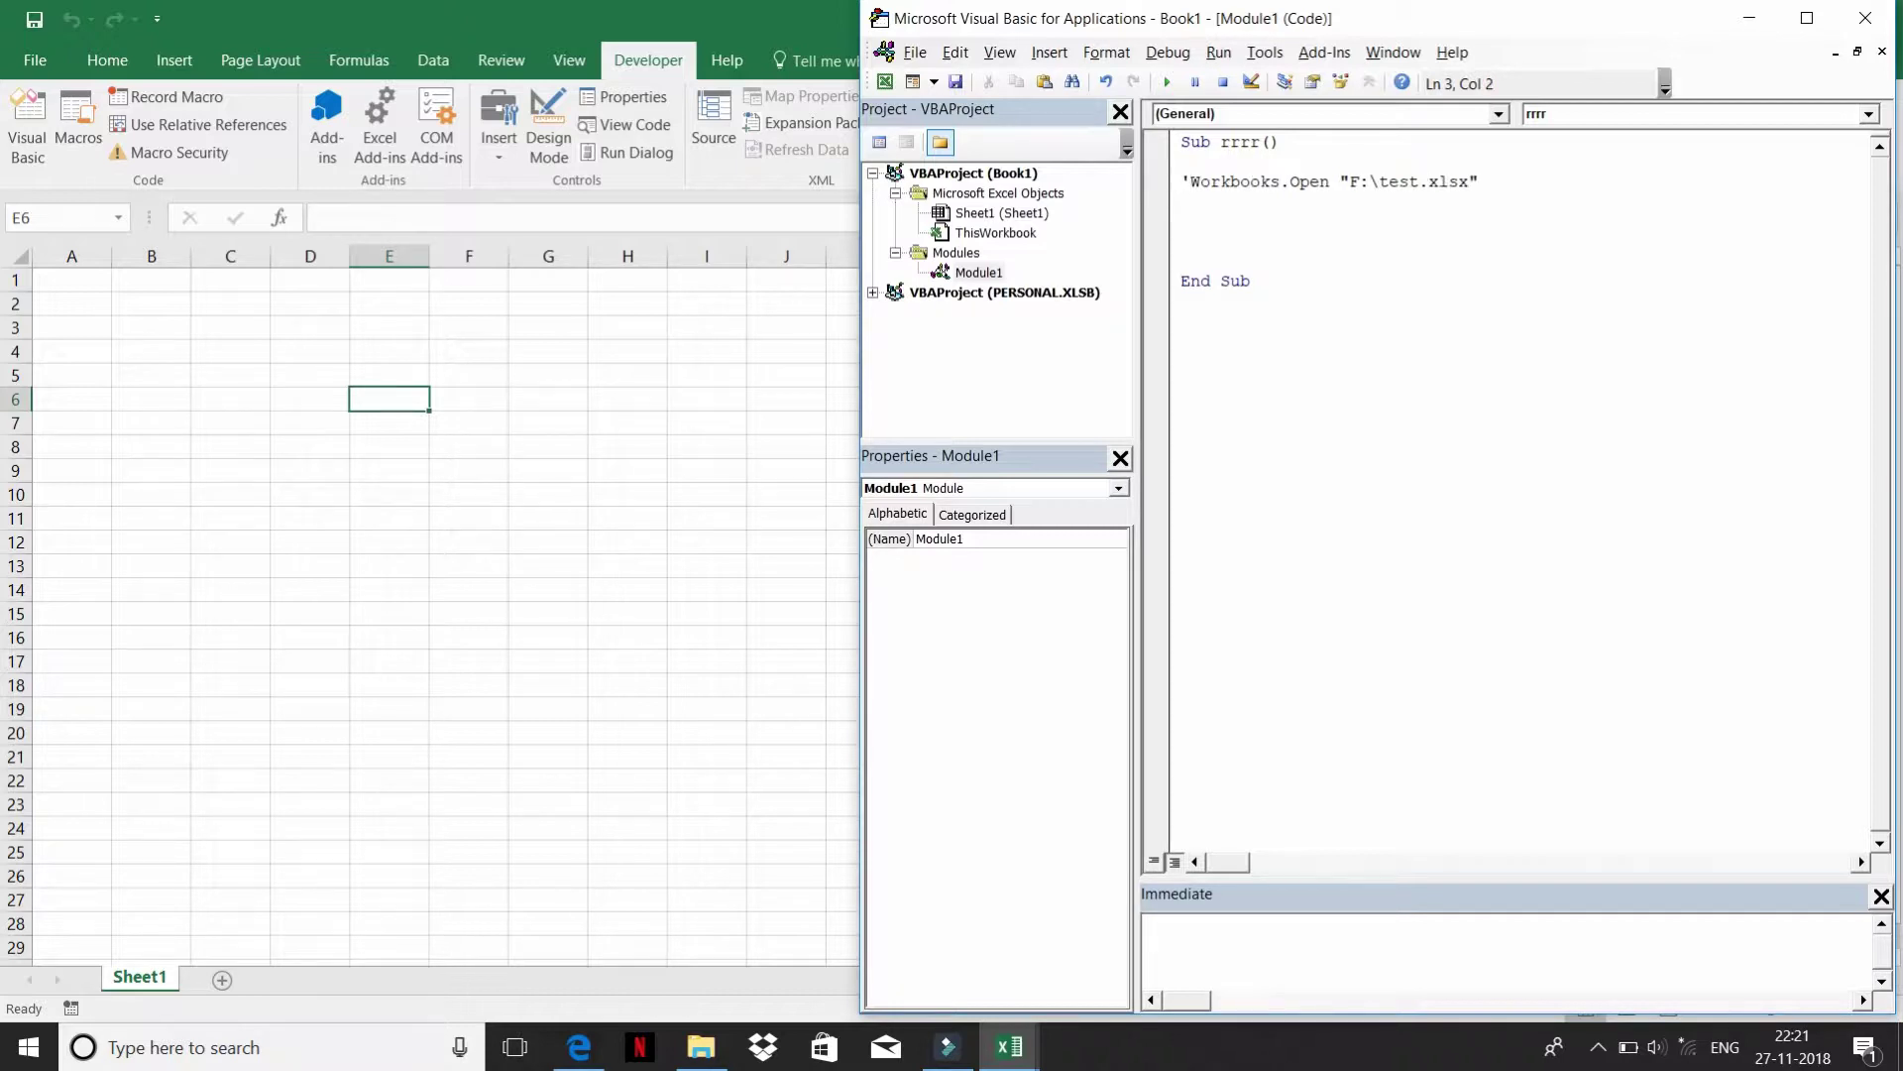
{"action": "key", "text": "Down"}
{"action": "type", "text": "thi"}
{"action": "type", "text": "sworbo"}
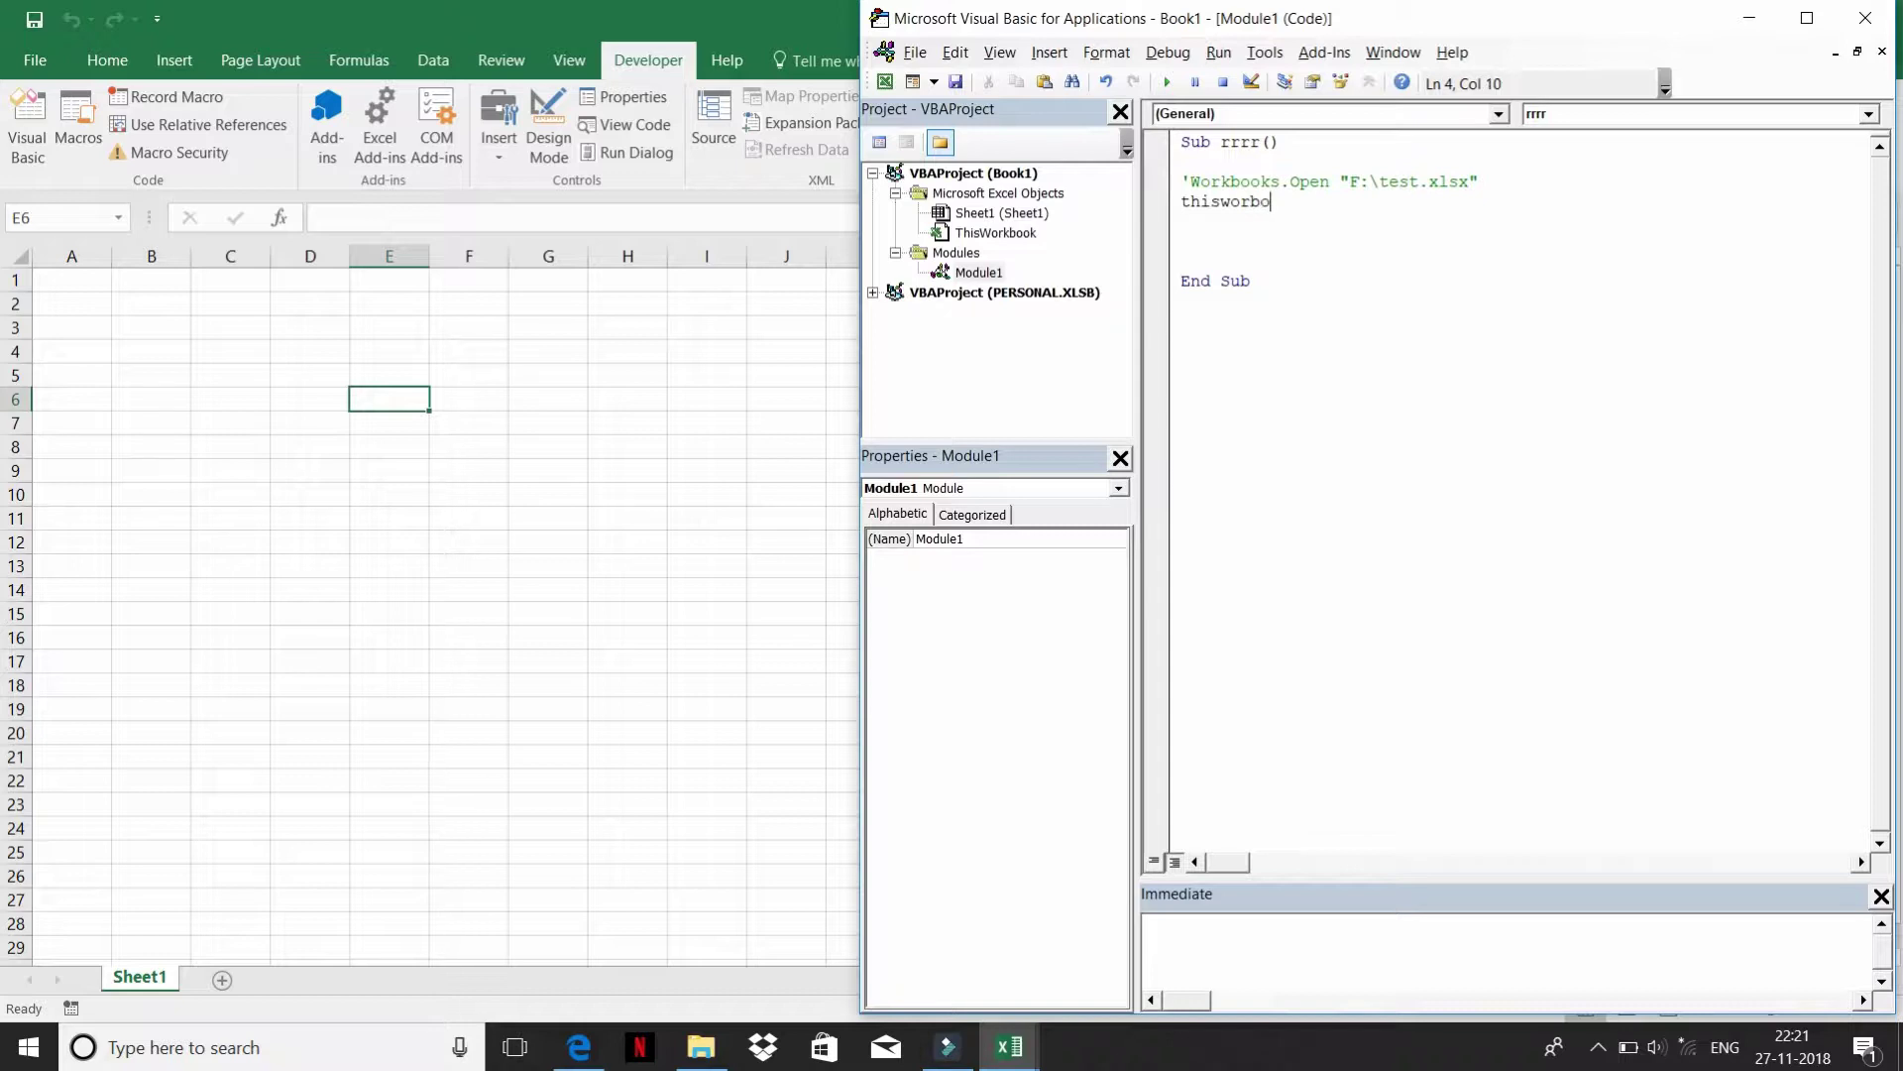
{"action": "type", "text": "ok.sa"}
{"action": "key", "text": "BackSpace"}
{"action": "key", "text": "BackSpace"}
{"action": "key", "text": "BackSpace"}
{"action": "key", "text": "BackSpace"}
{"action": "key", "text": "BackSpace"}
{"action": "key", "text": "BackSpace"}
{"action": "key", "text": "BackSpace"}
{"action": "key", "text": "BackSpace"}
{"action": "left_click", "coordinate": [476, 466]}
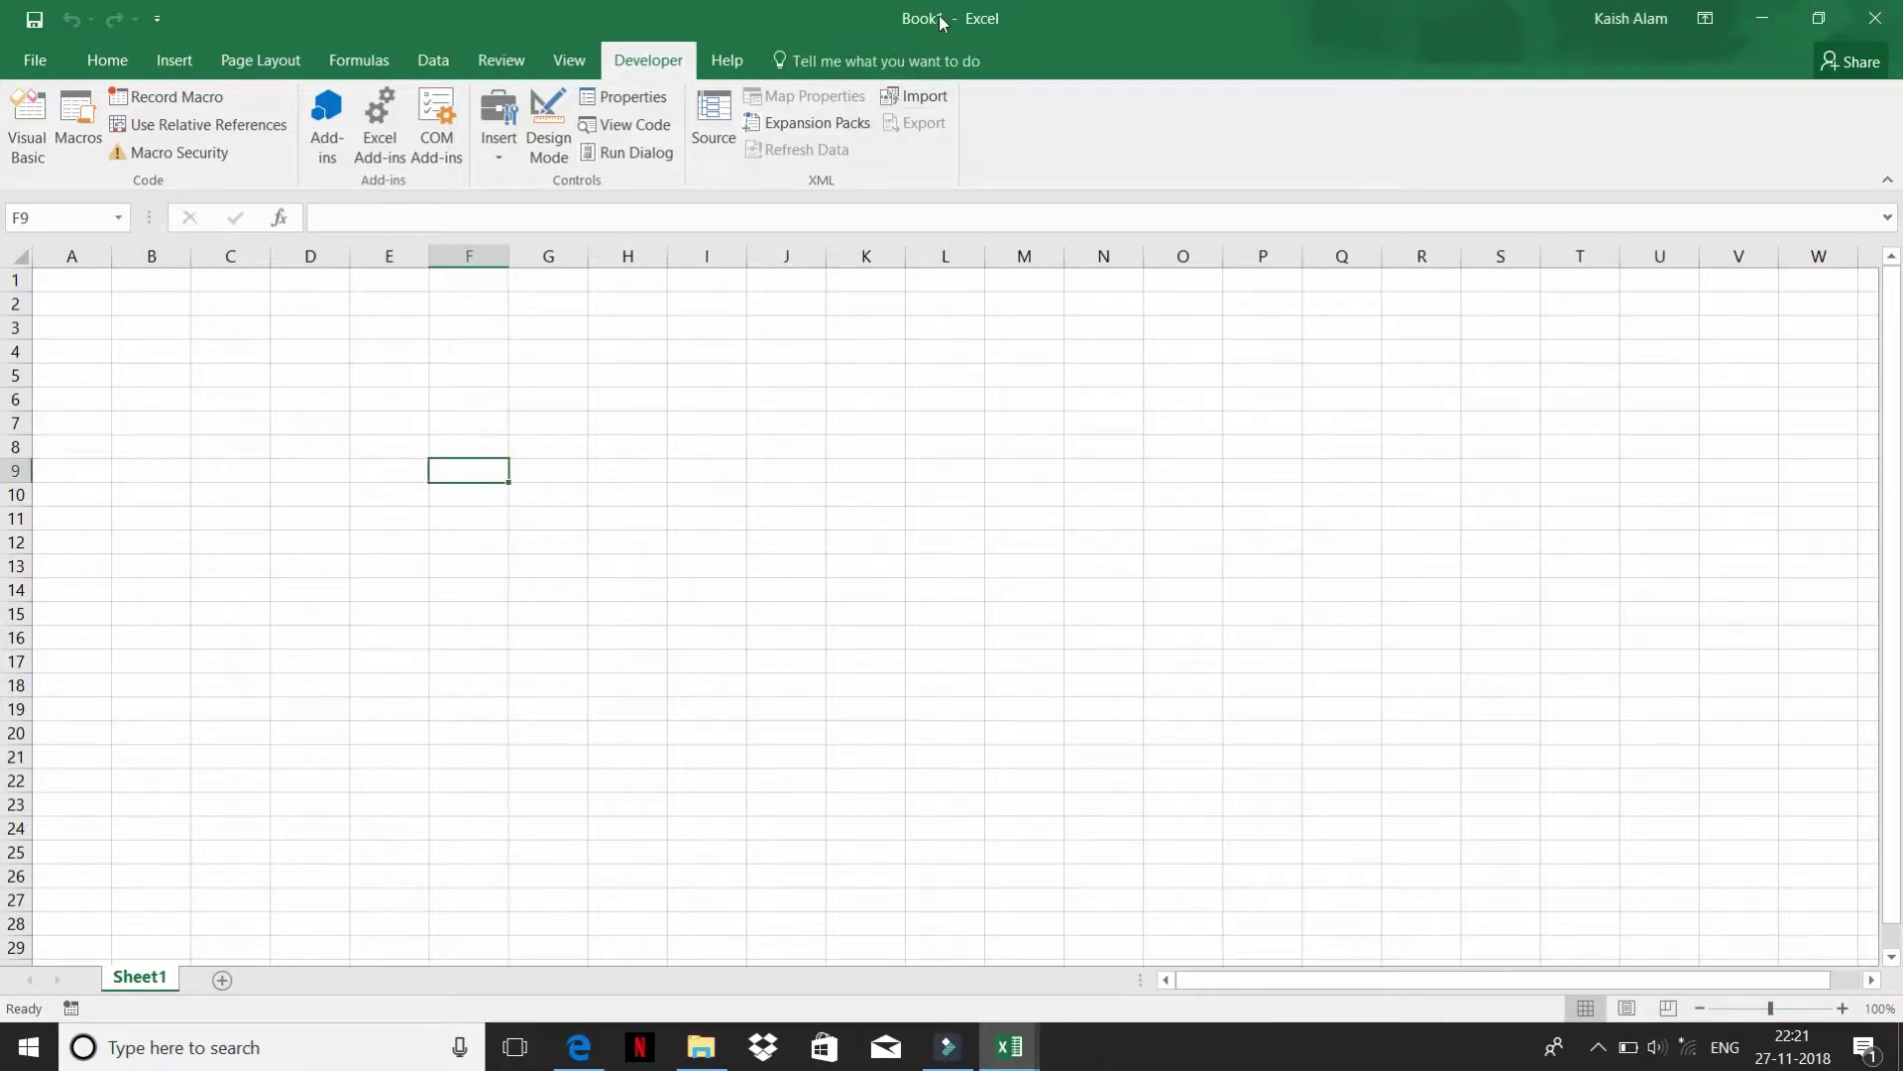
{"action": "key", "text": "alt+F11"}
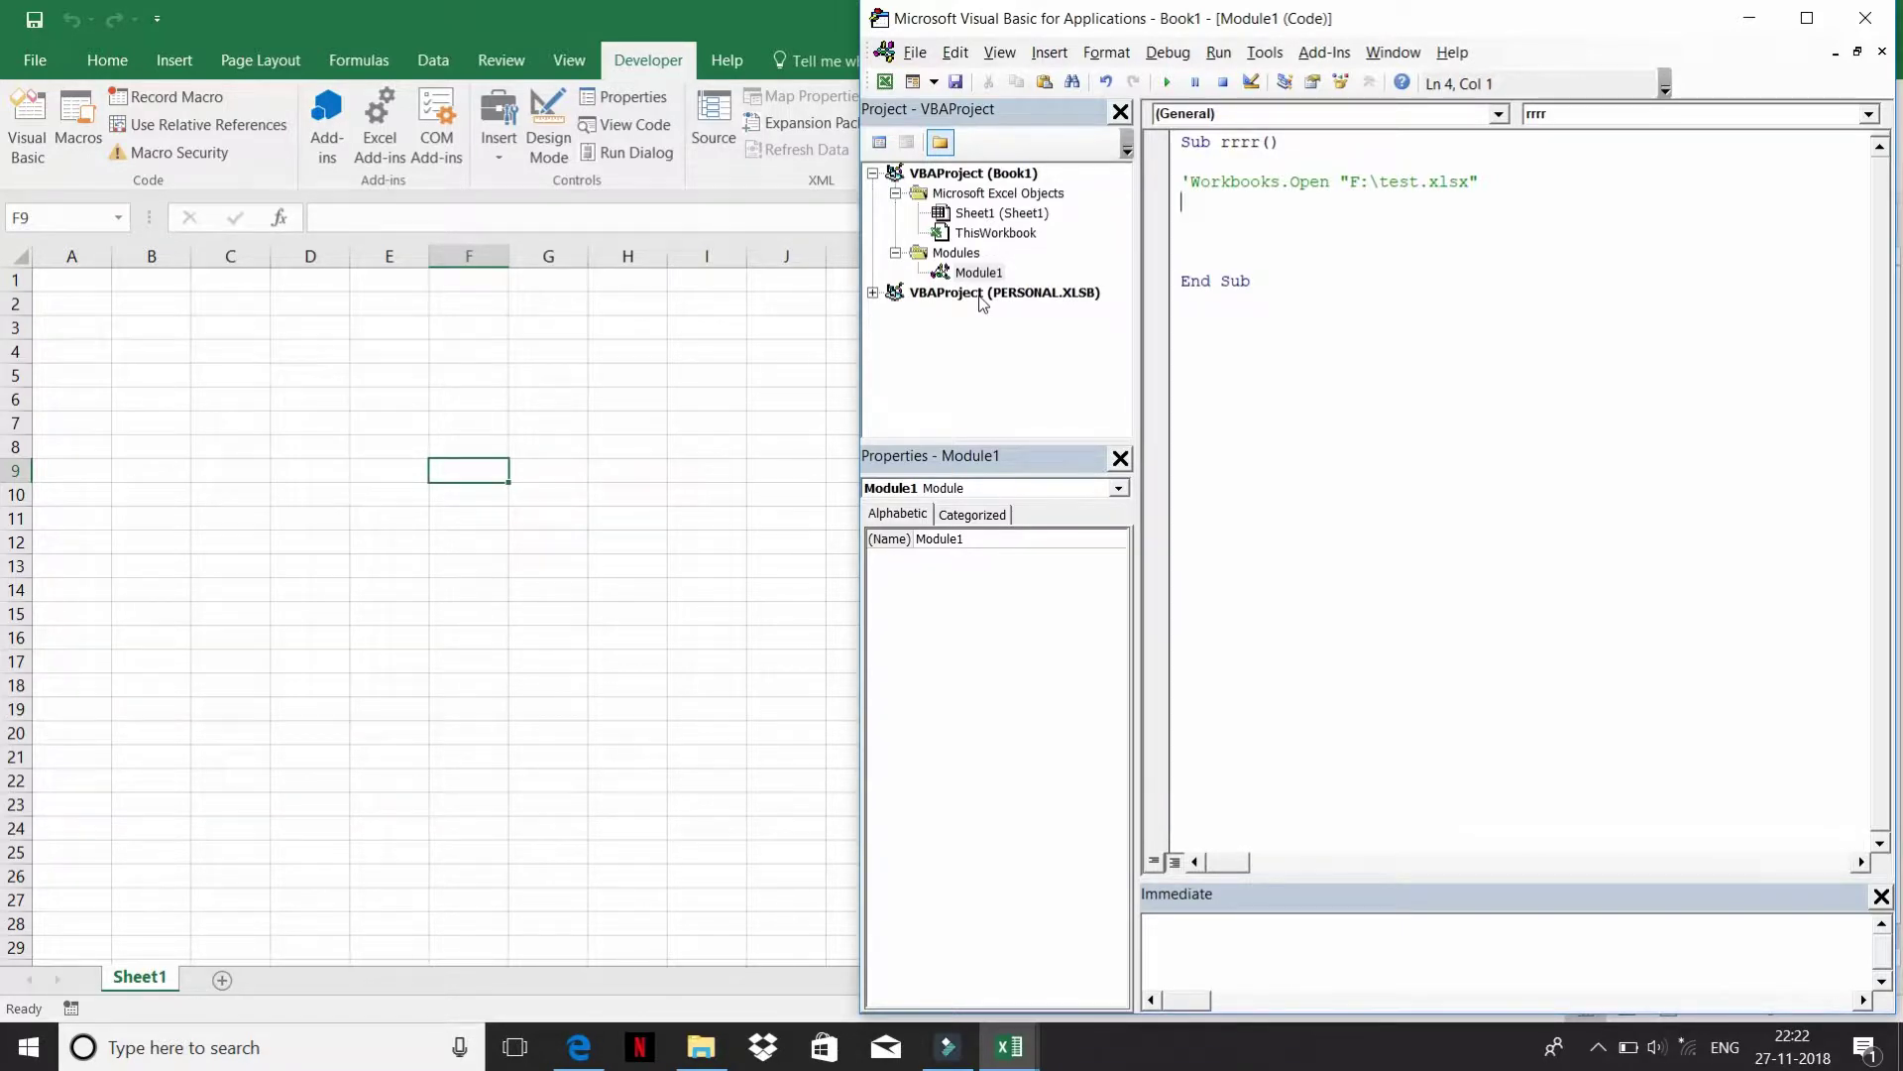
Step: Type activeworkbook.SaveAs followed by an opening quote on the new line
{"action": "type", "text": "active"}
{"action": "left_click", "coordinate": [607, 376]}
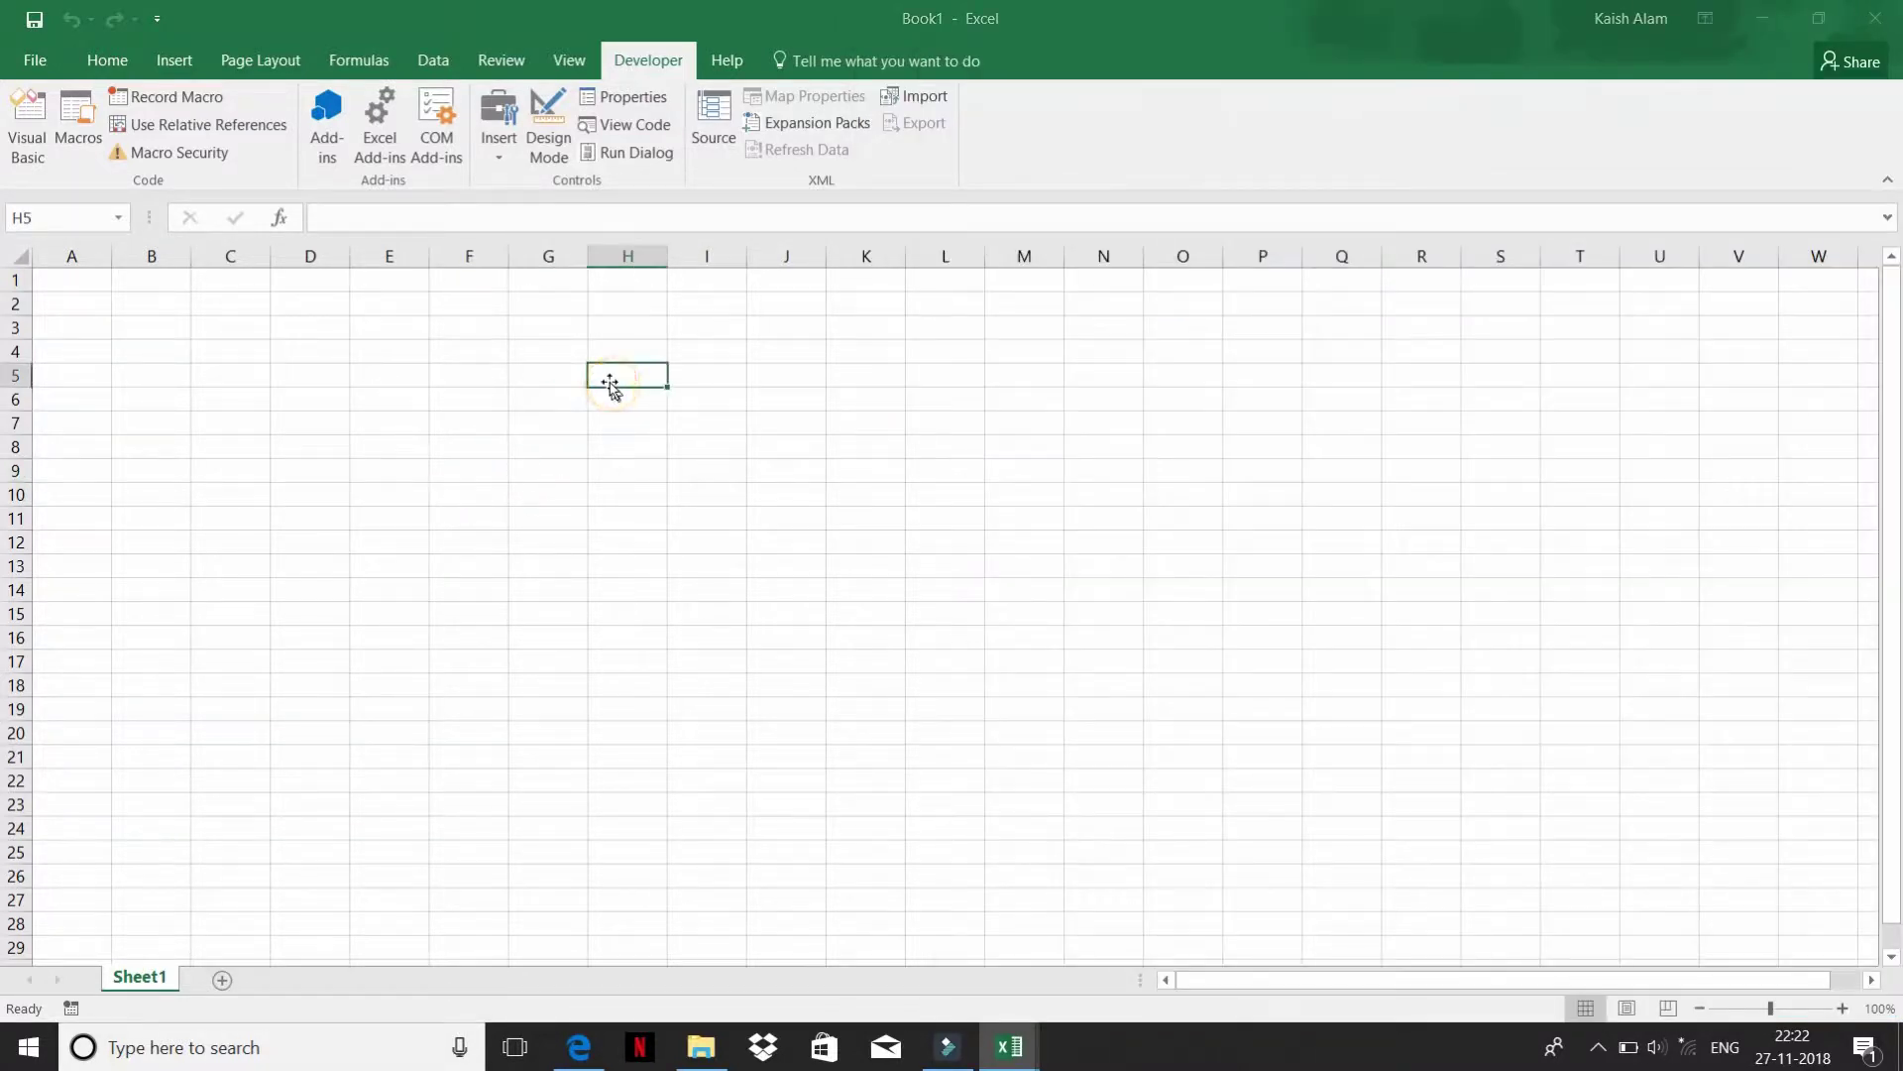
{"action": "key", "text": "alt+F11"}
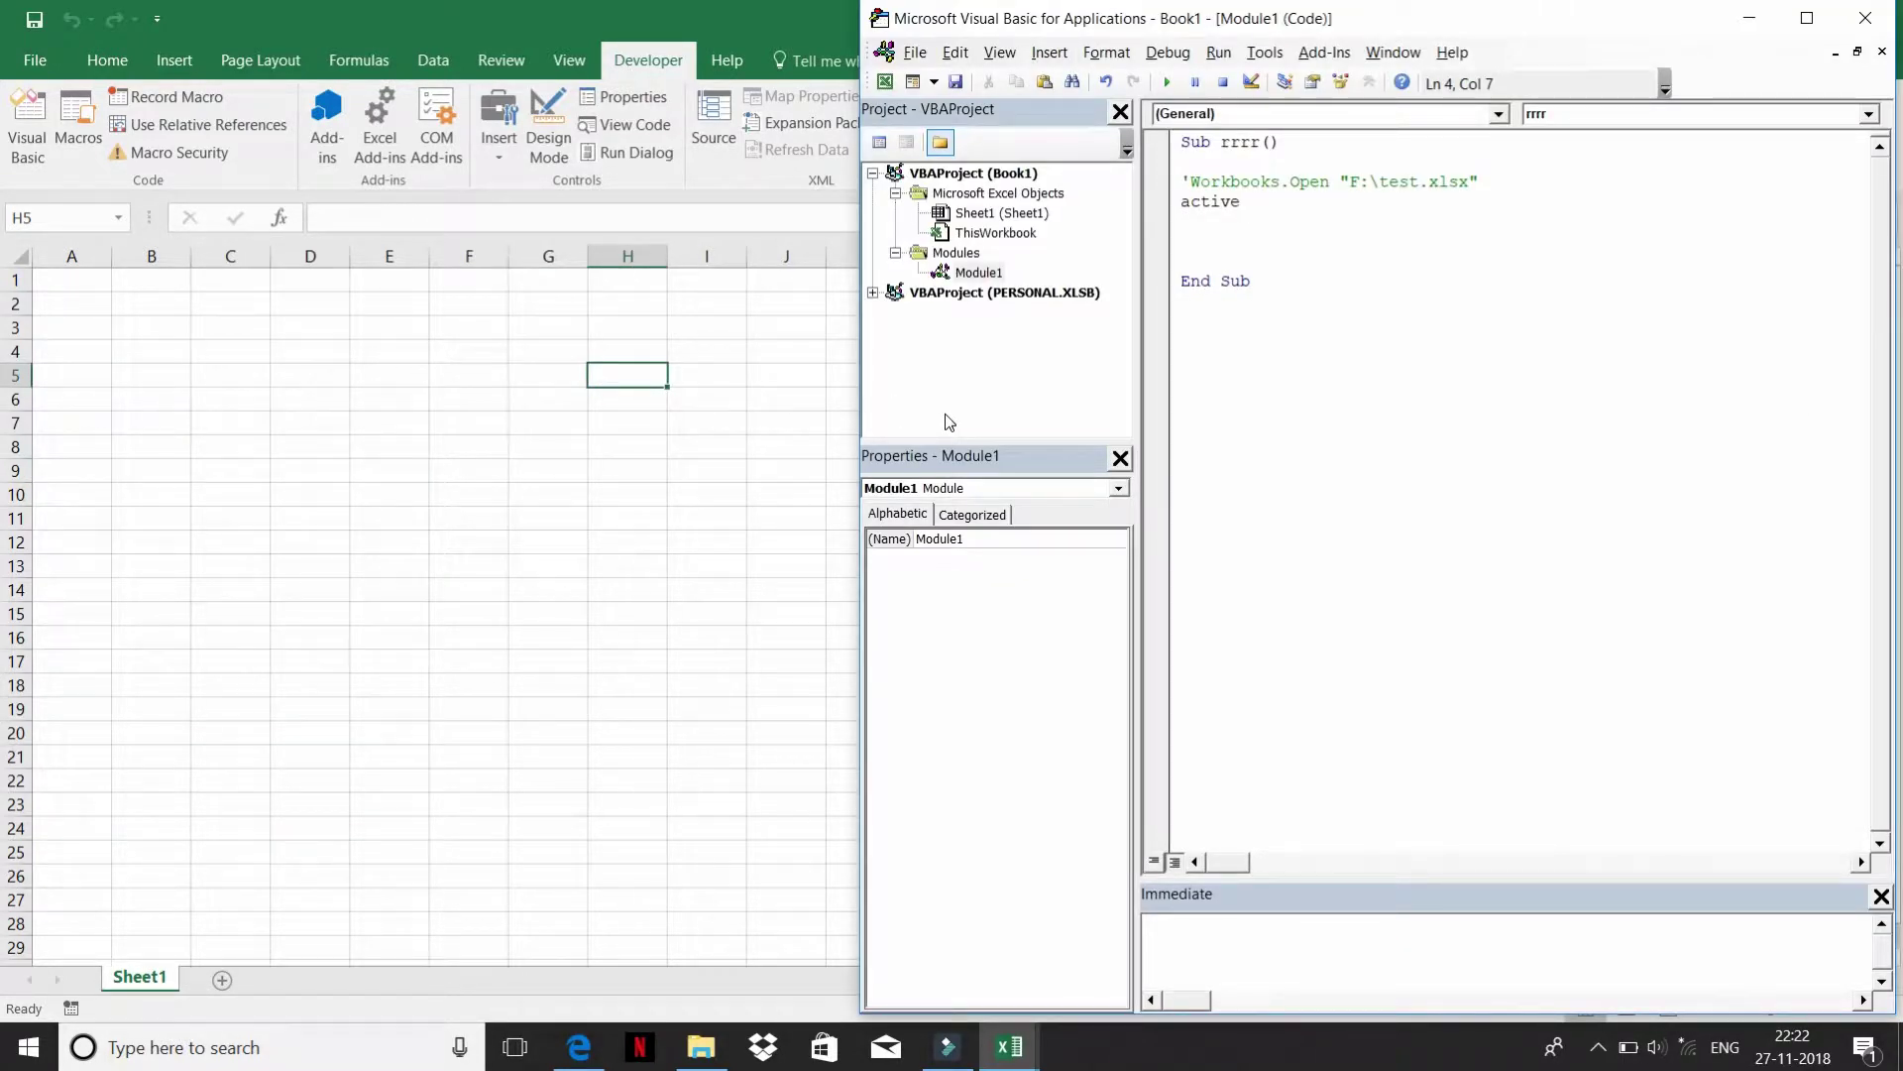
{"action": "type", "text": "work"}
{"action": "type", "text": "bo"}
{"action": "type", "text": "ok."}
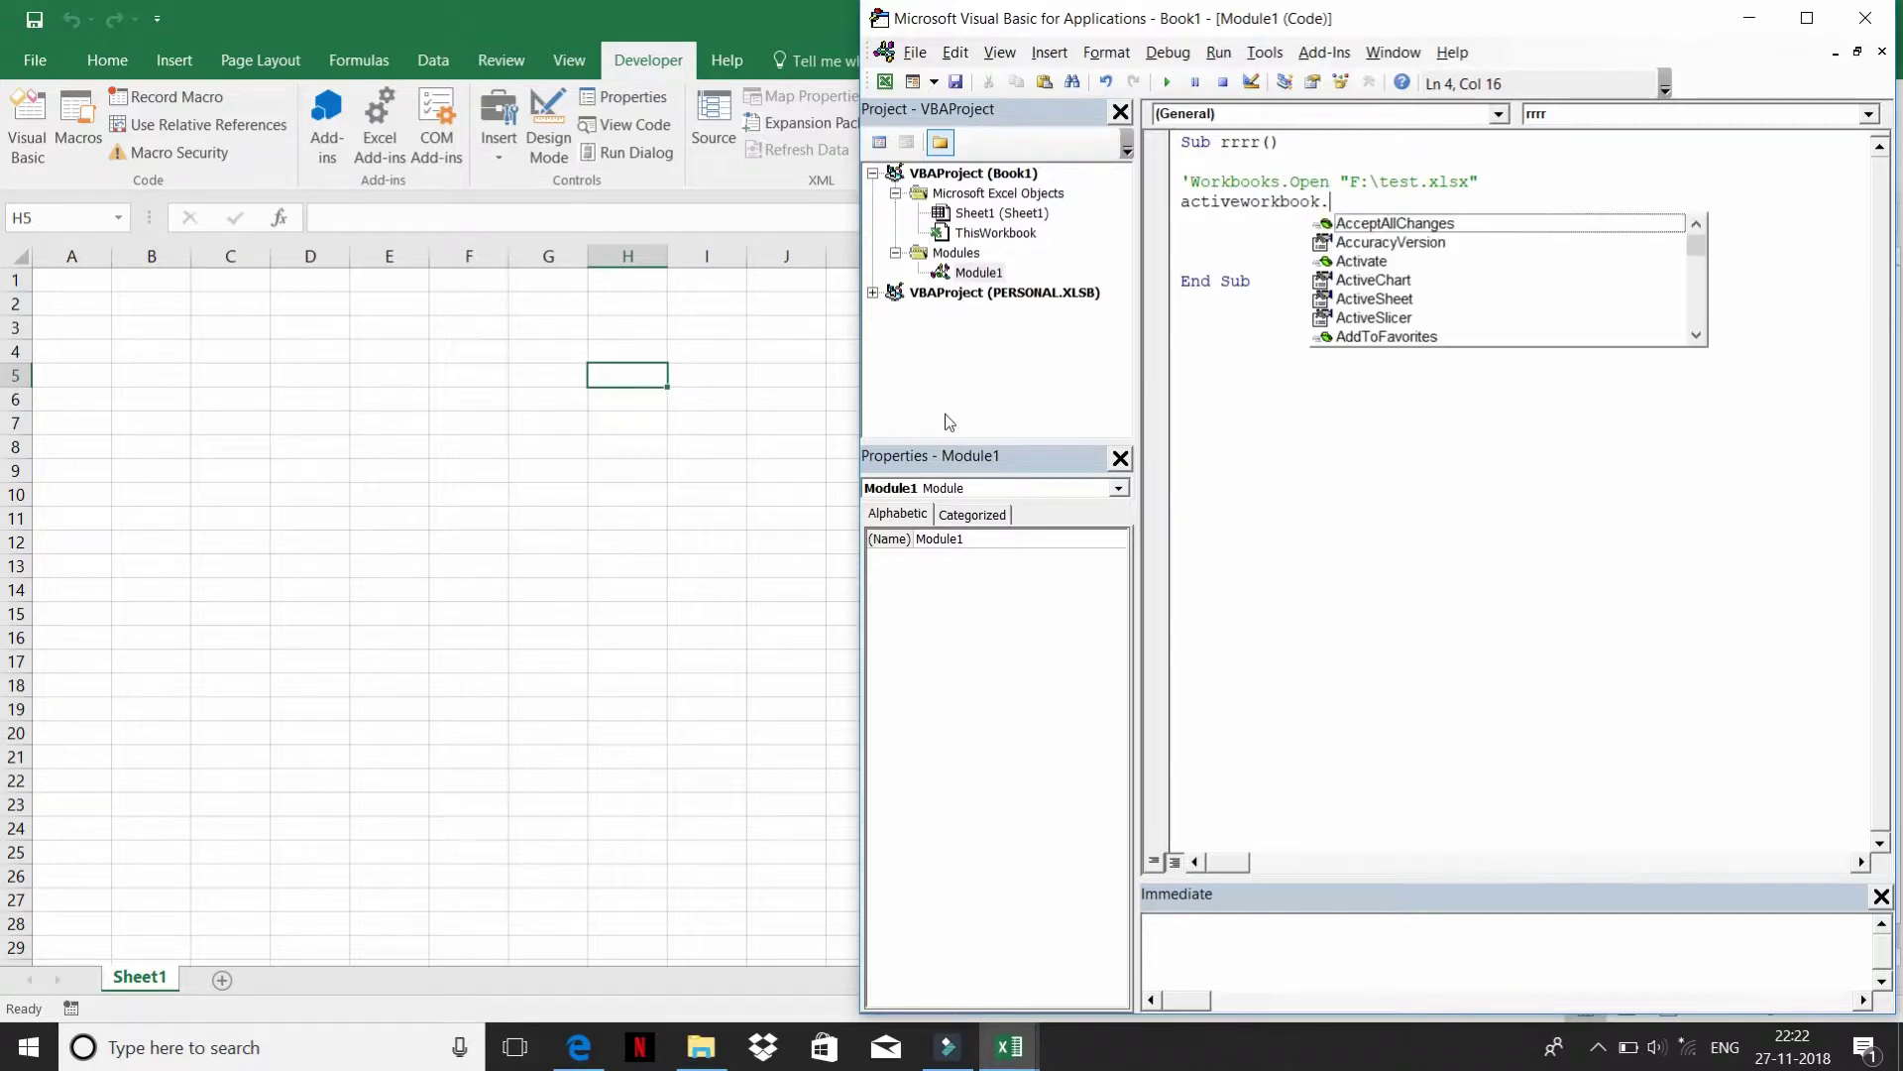
{"action": "type", "text": "savea"}
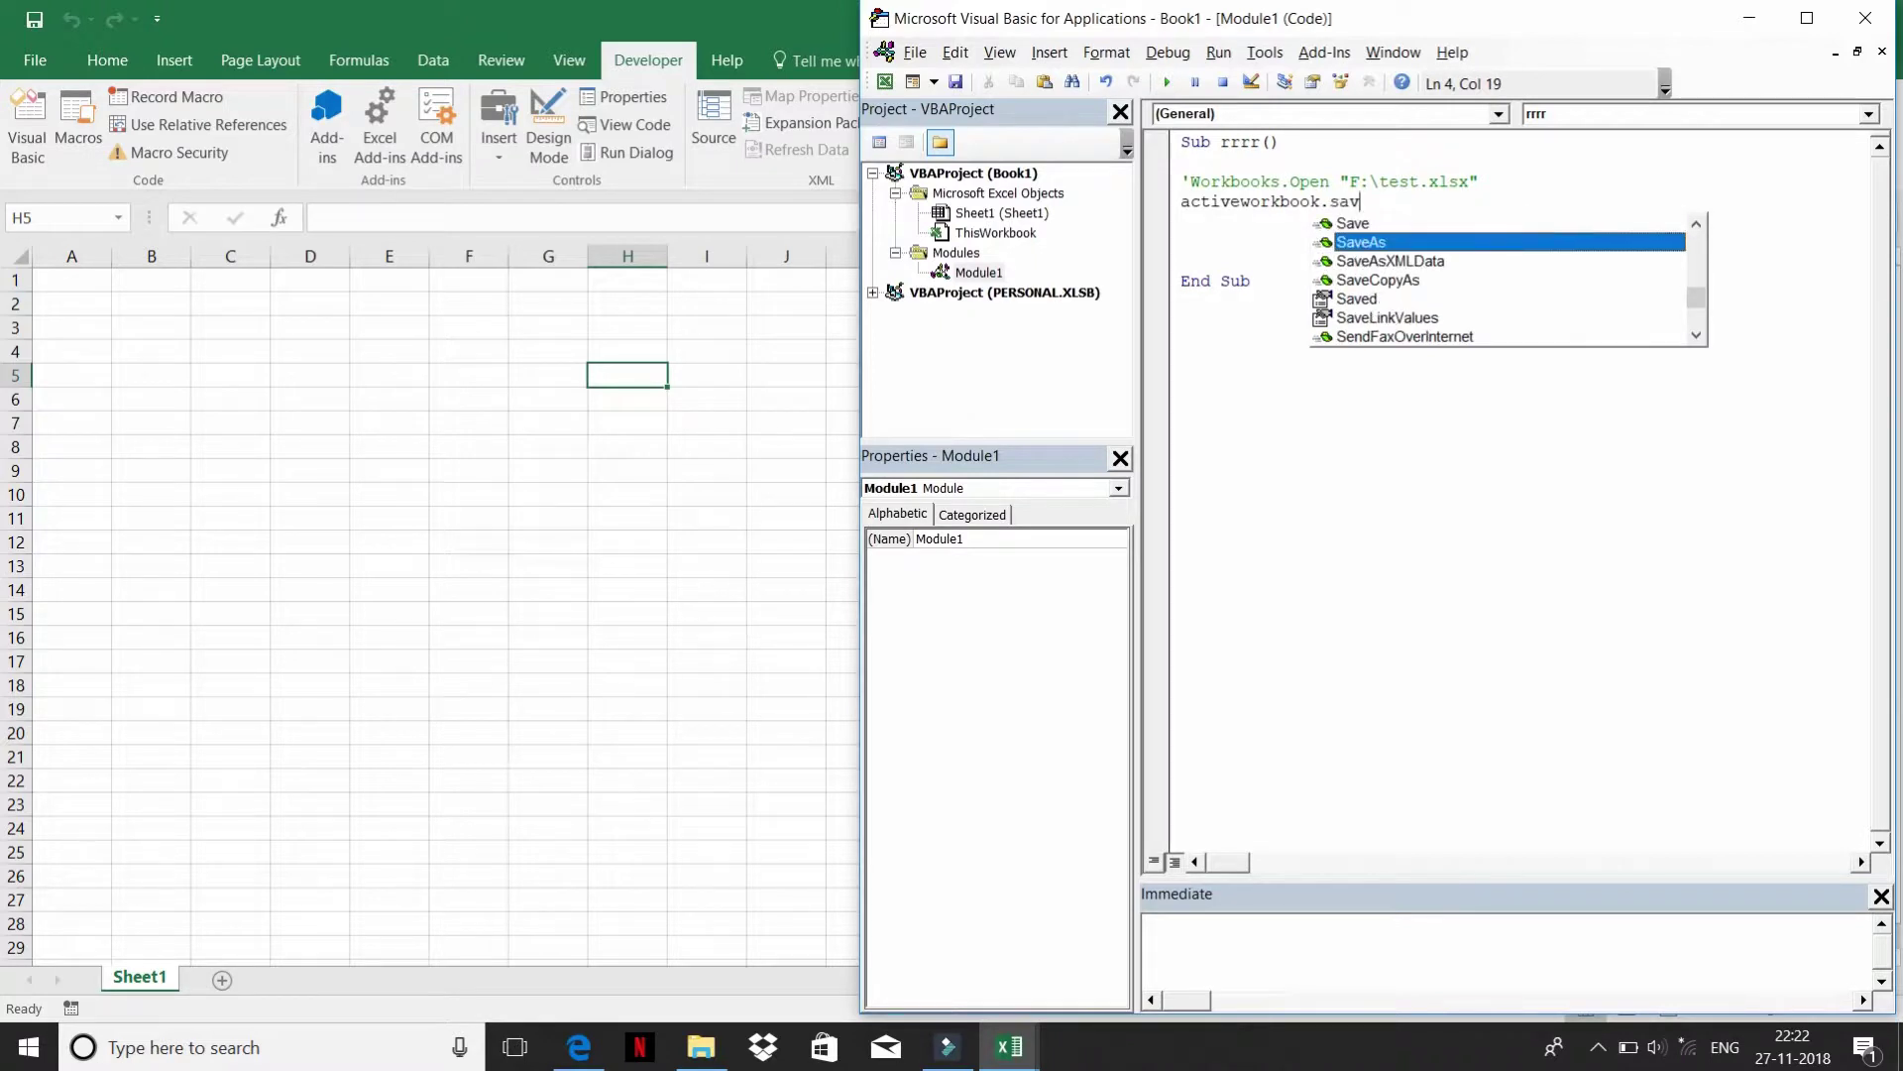
{"action": "key", "text": "Tab"}
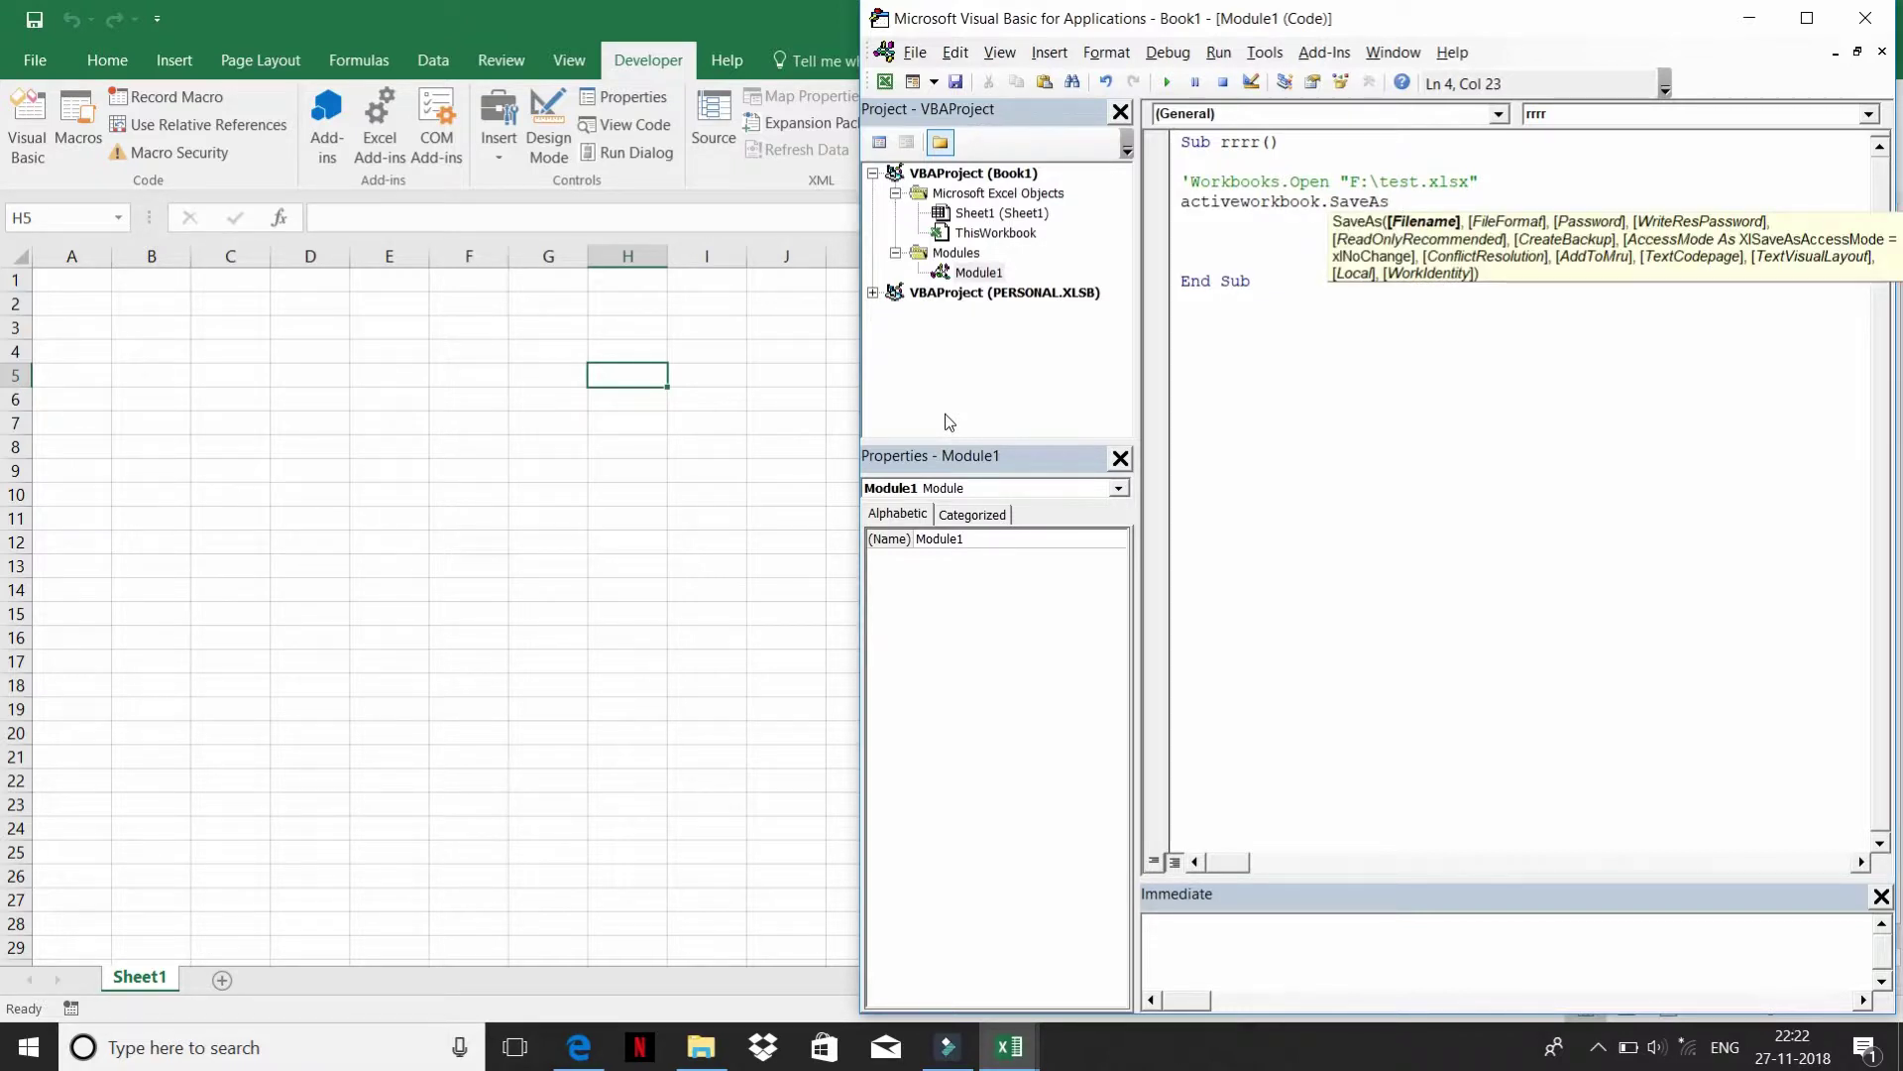
{"action": "type", "text": "\""}
Step: Look up the F: drive path in File Explorer
{"action": "left_click", "coordinate": [702, 1051]}
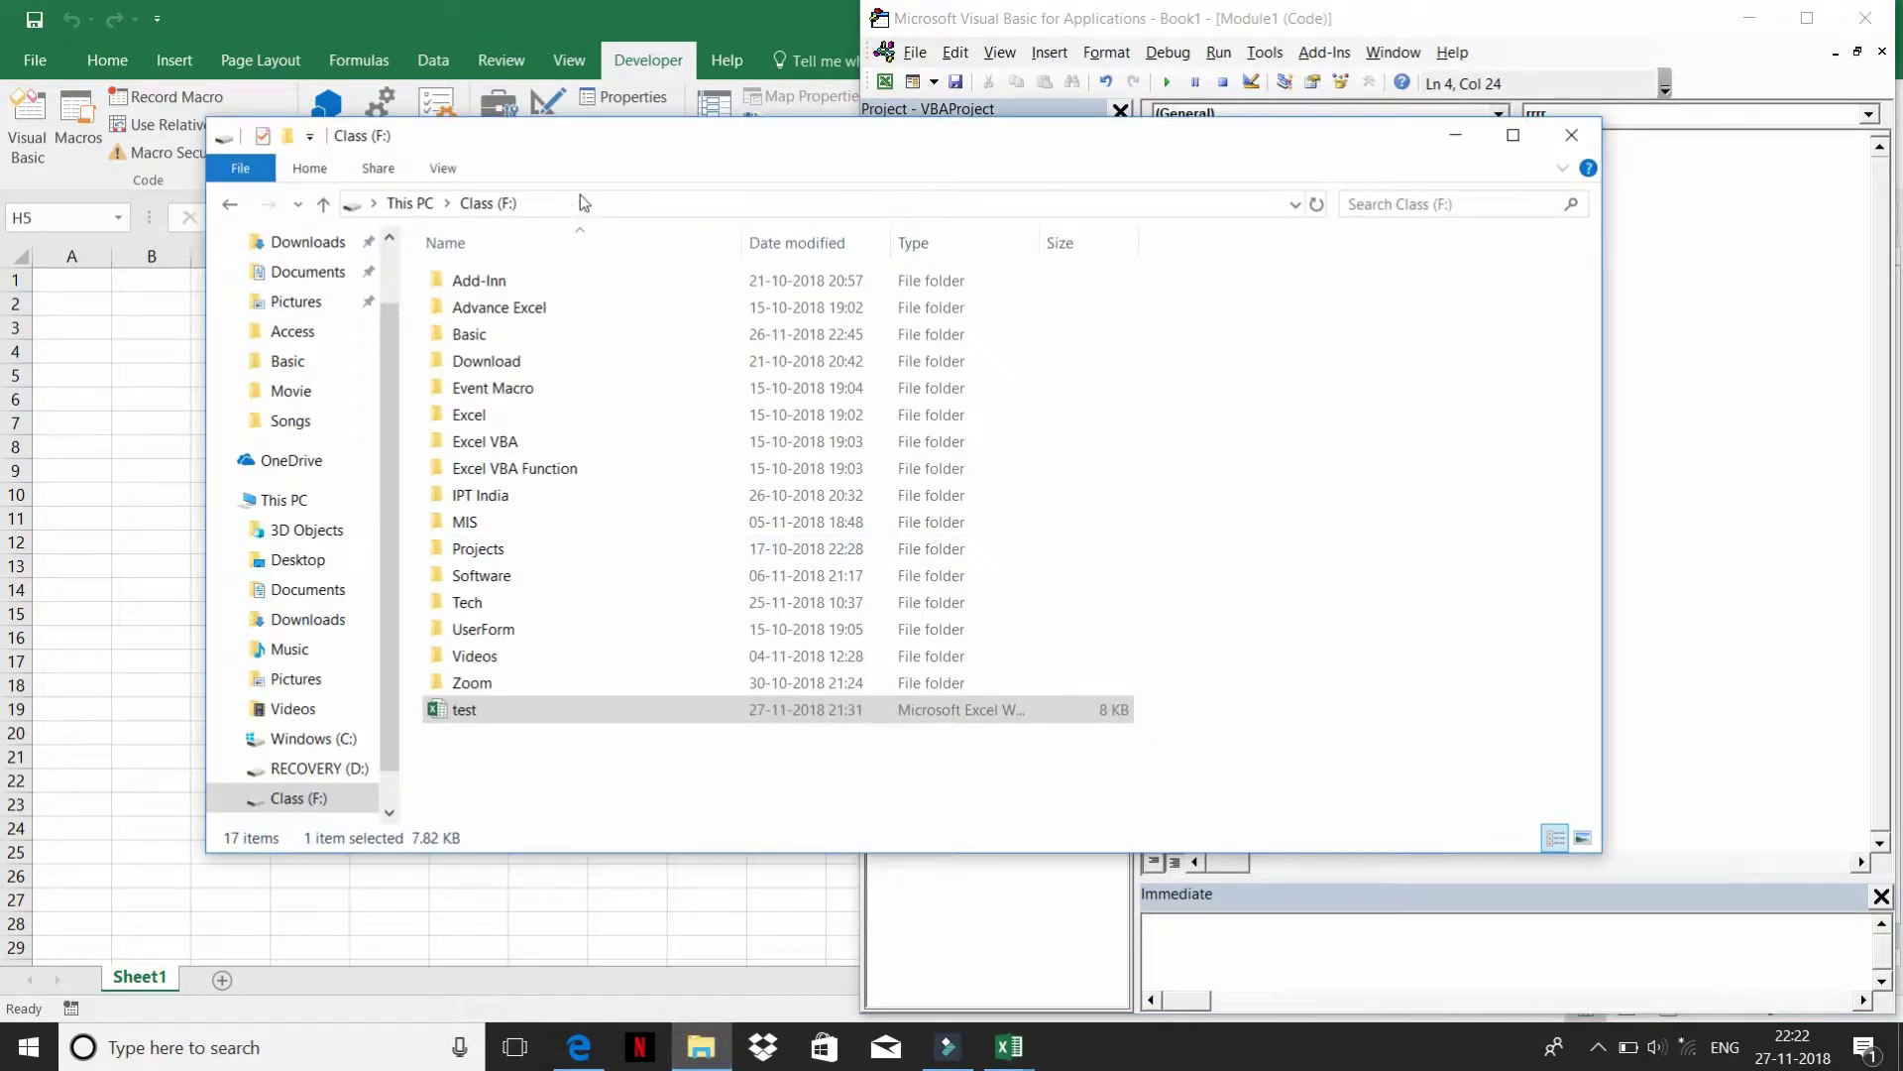
{"action": "left_click", "coordinate": [580, 195]}
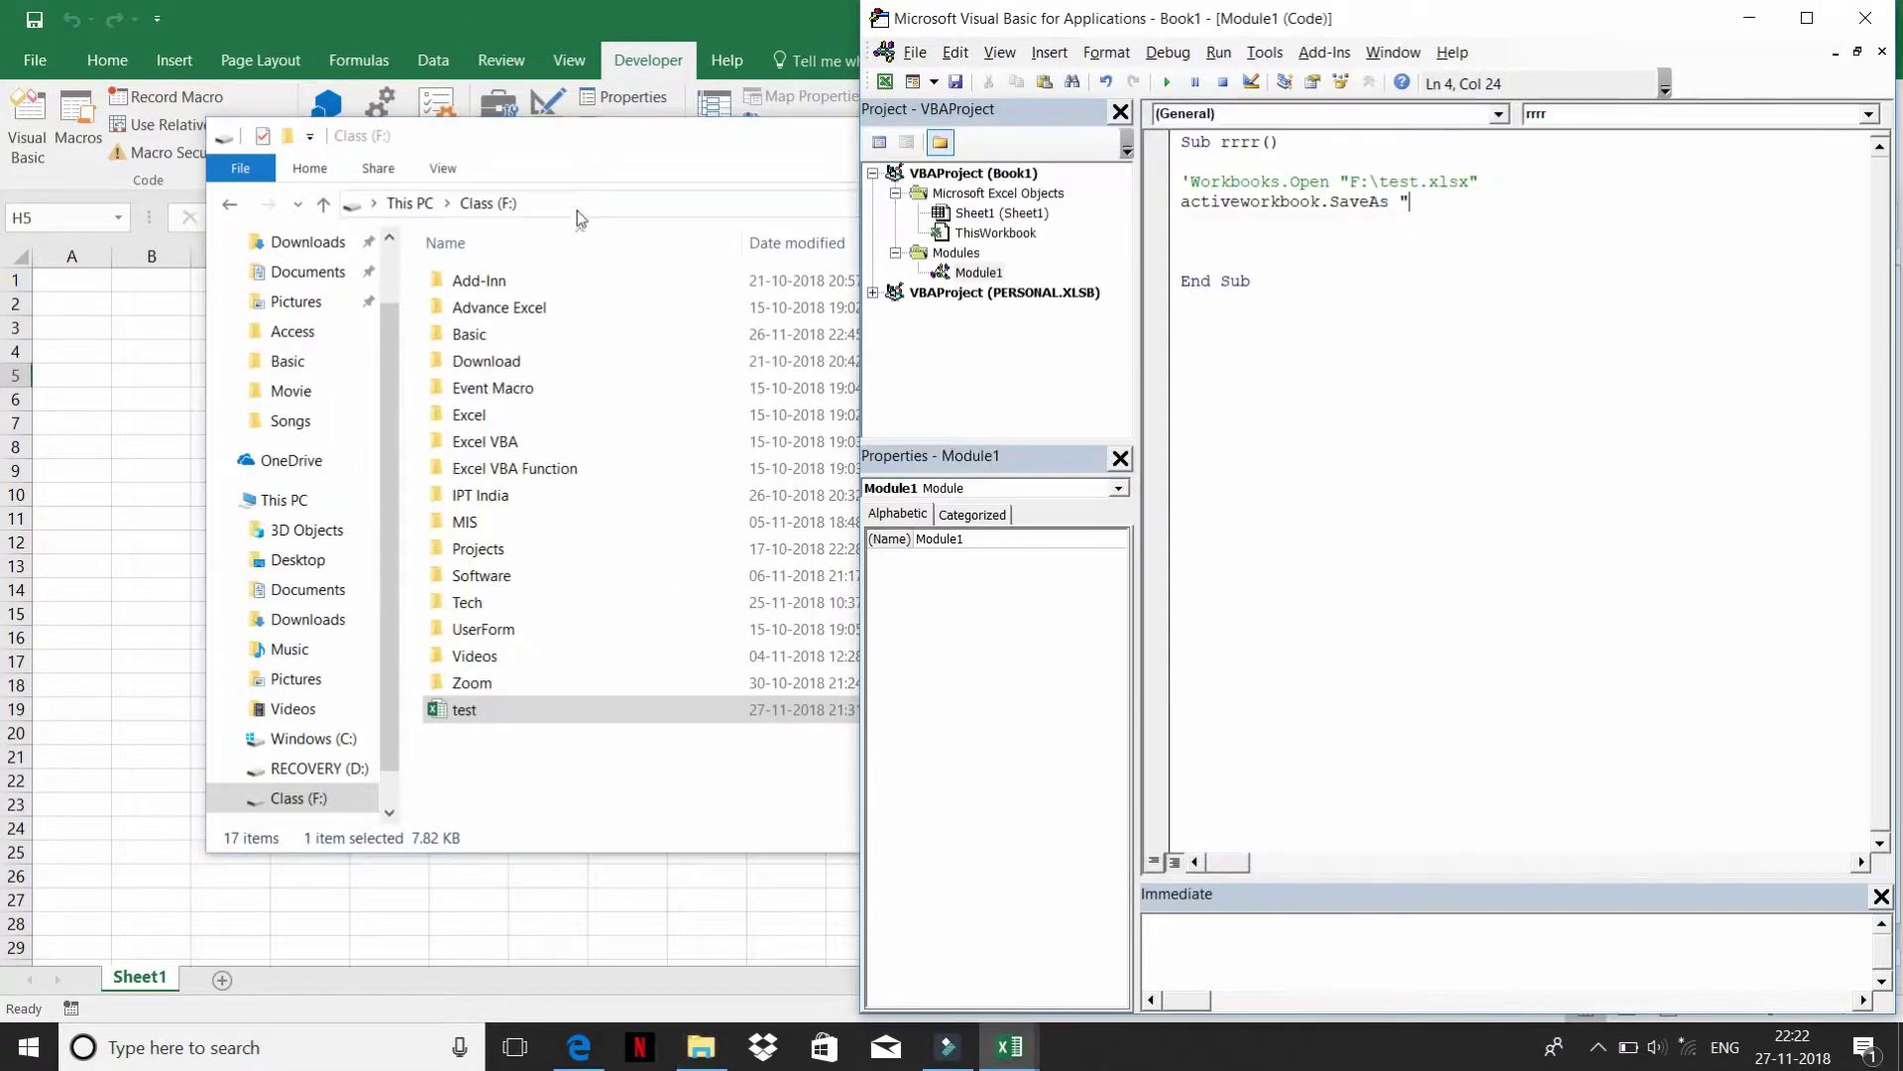
{"action": "left_click", "coordinate": [798, 309], "text": "ctrl"}
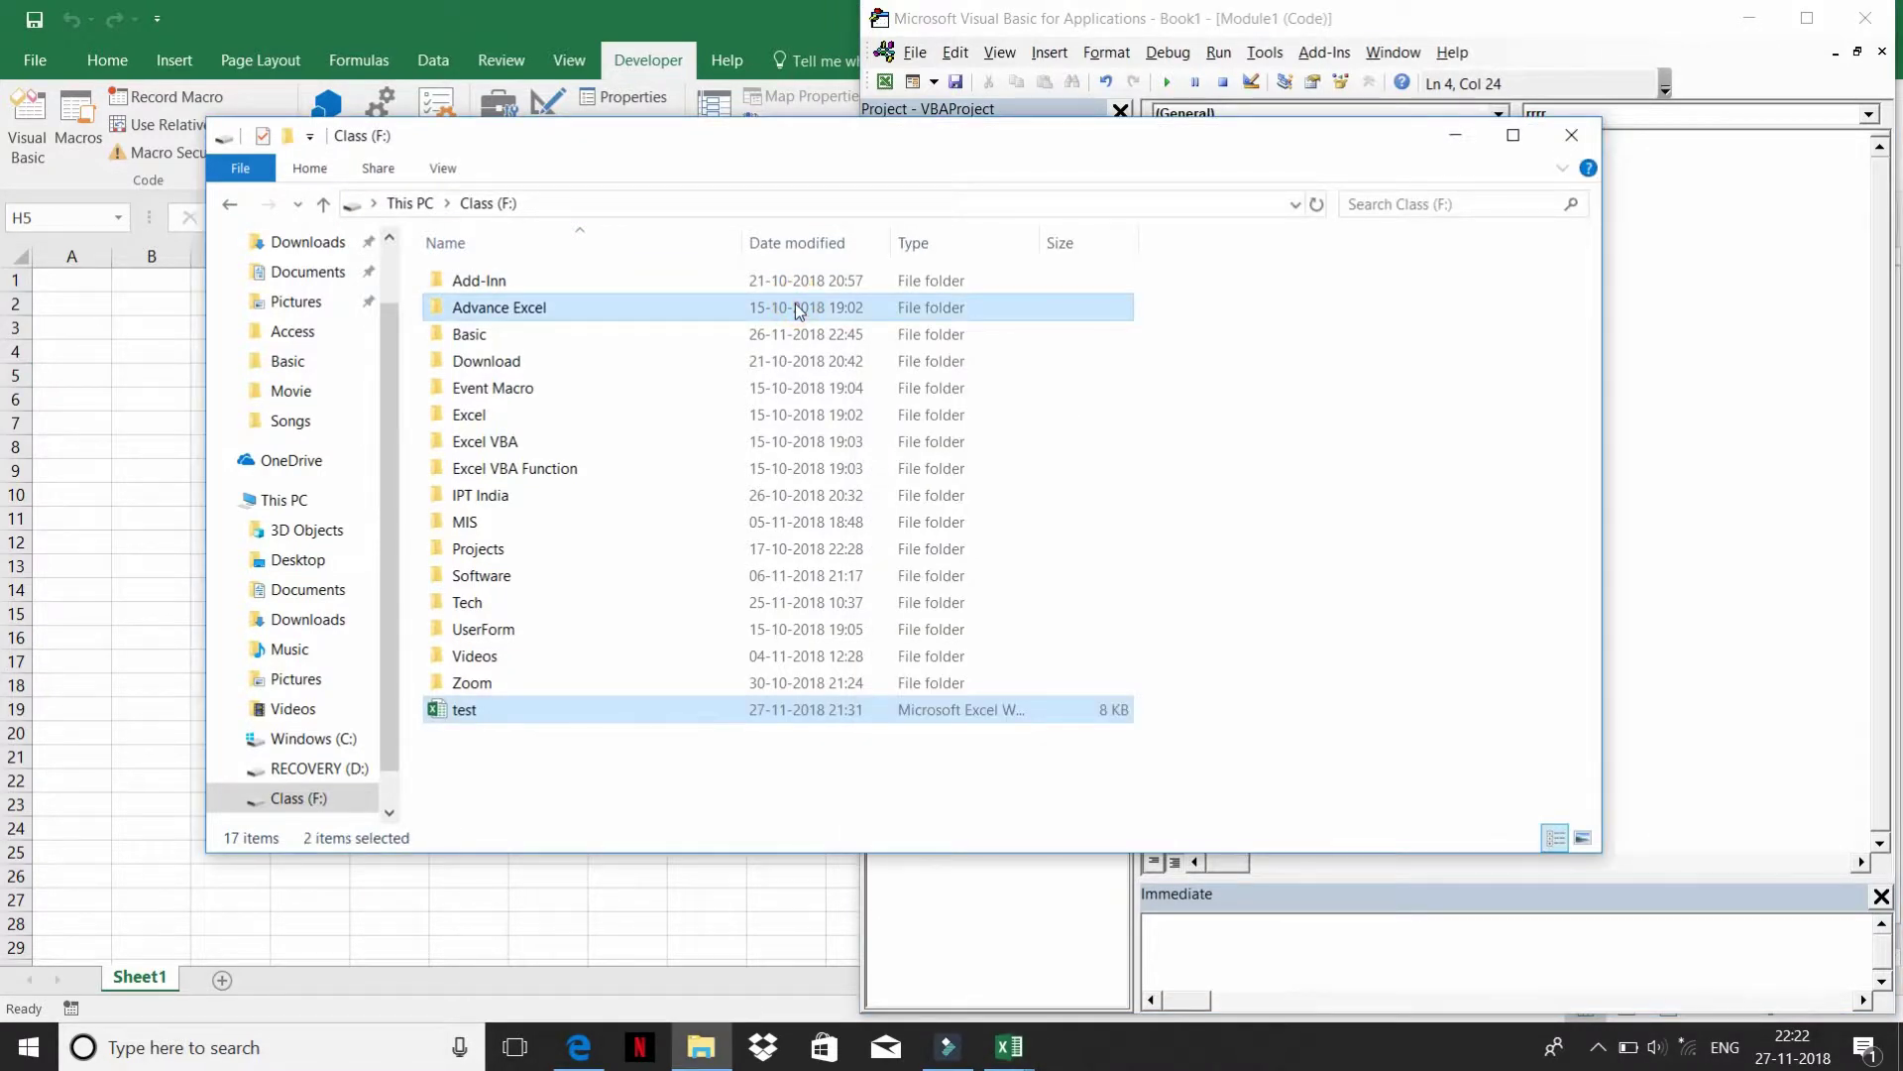
Step: Complete the SaveAs path as "F:\test2.xlsx" and run the macro
{"action": "key", "text": "alt+Tab"}
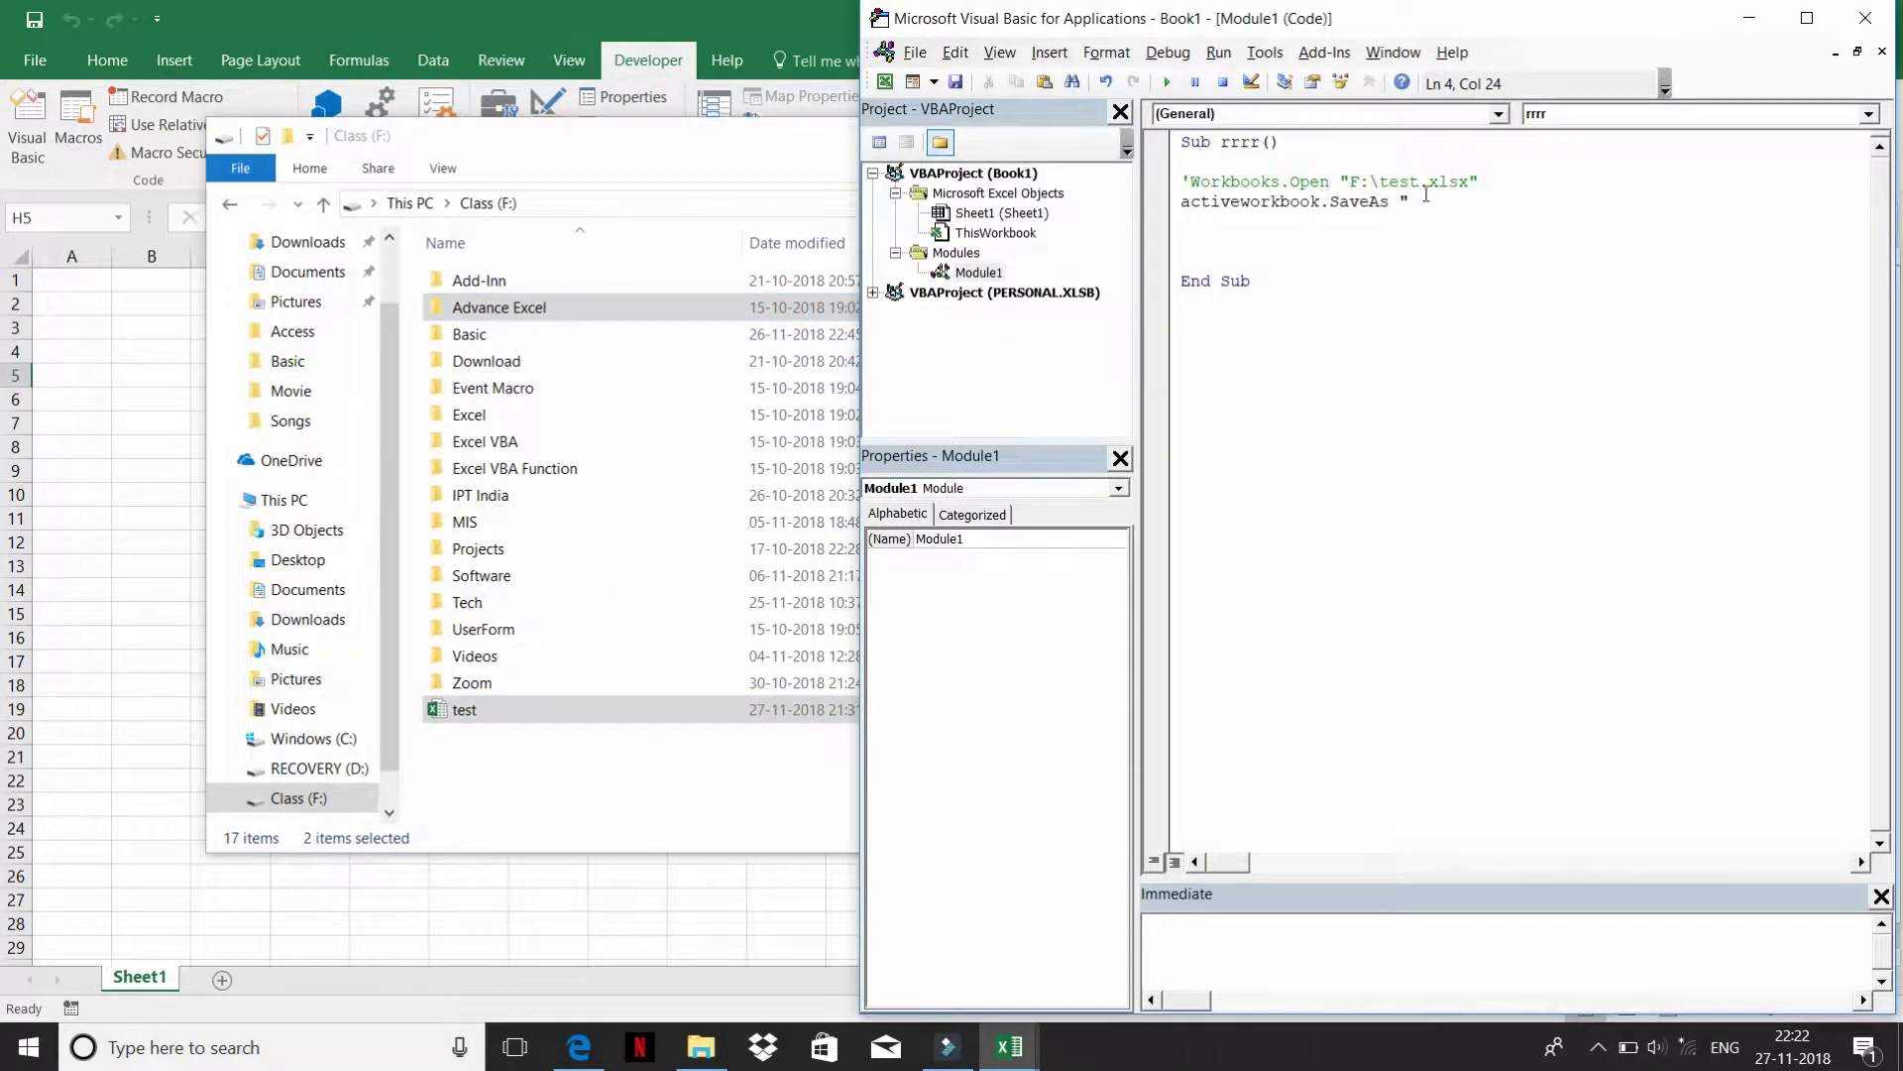
{"action": "type", "text": "F:\\"}
{"action": "type", "text": "test"}
{"action": "type", "text": "2"}
{"action": "type", "text": ".x"}
{"action": "type", "text": "ls"}
{"action": "type", "text": "x"}
{"action": "type", "text": "\""}
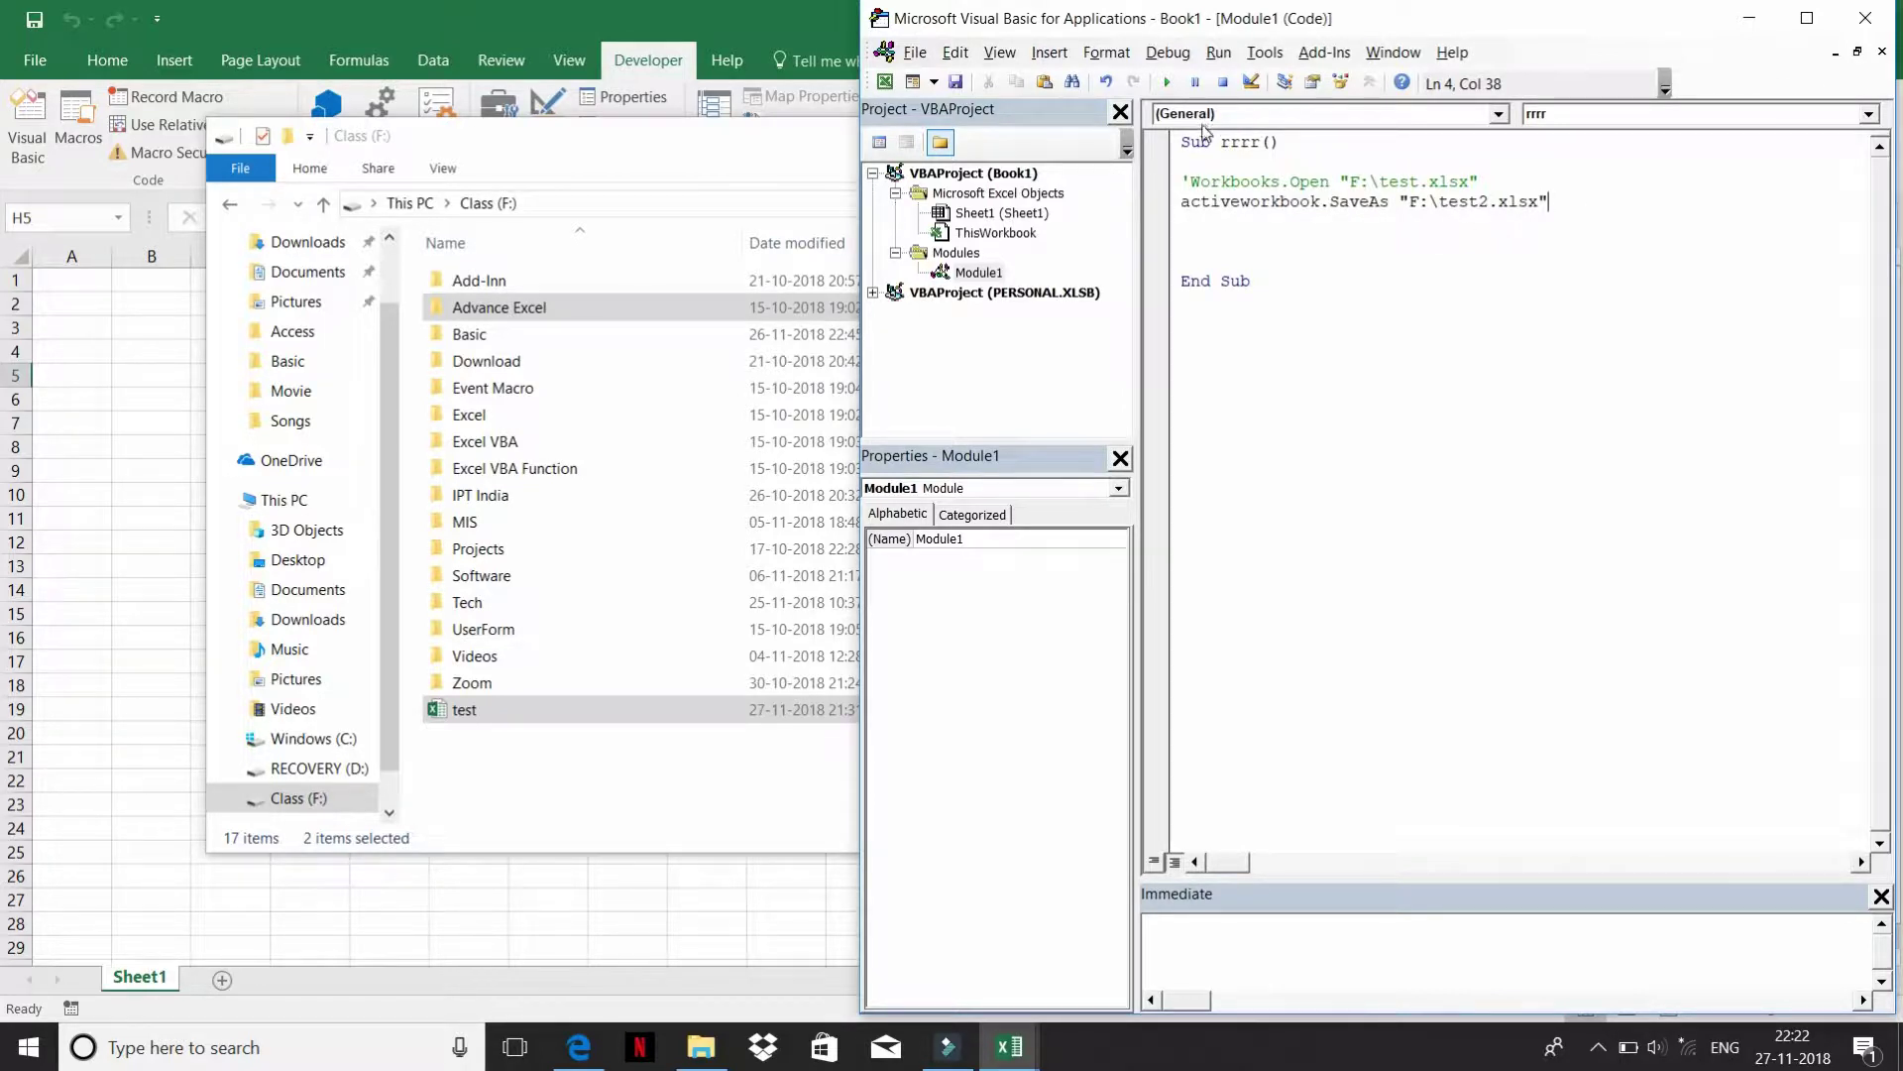
{"action": "left_click", "coordinate": [1167, 83]}
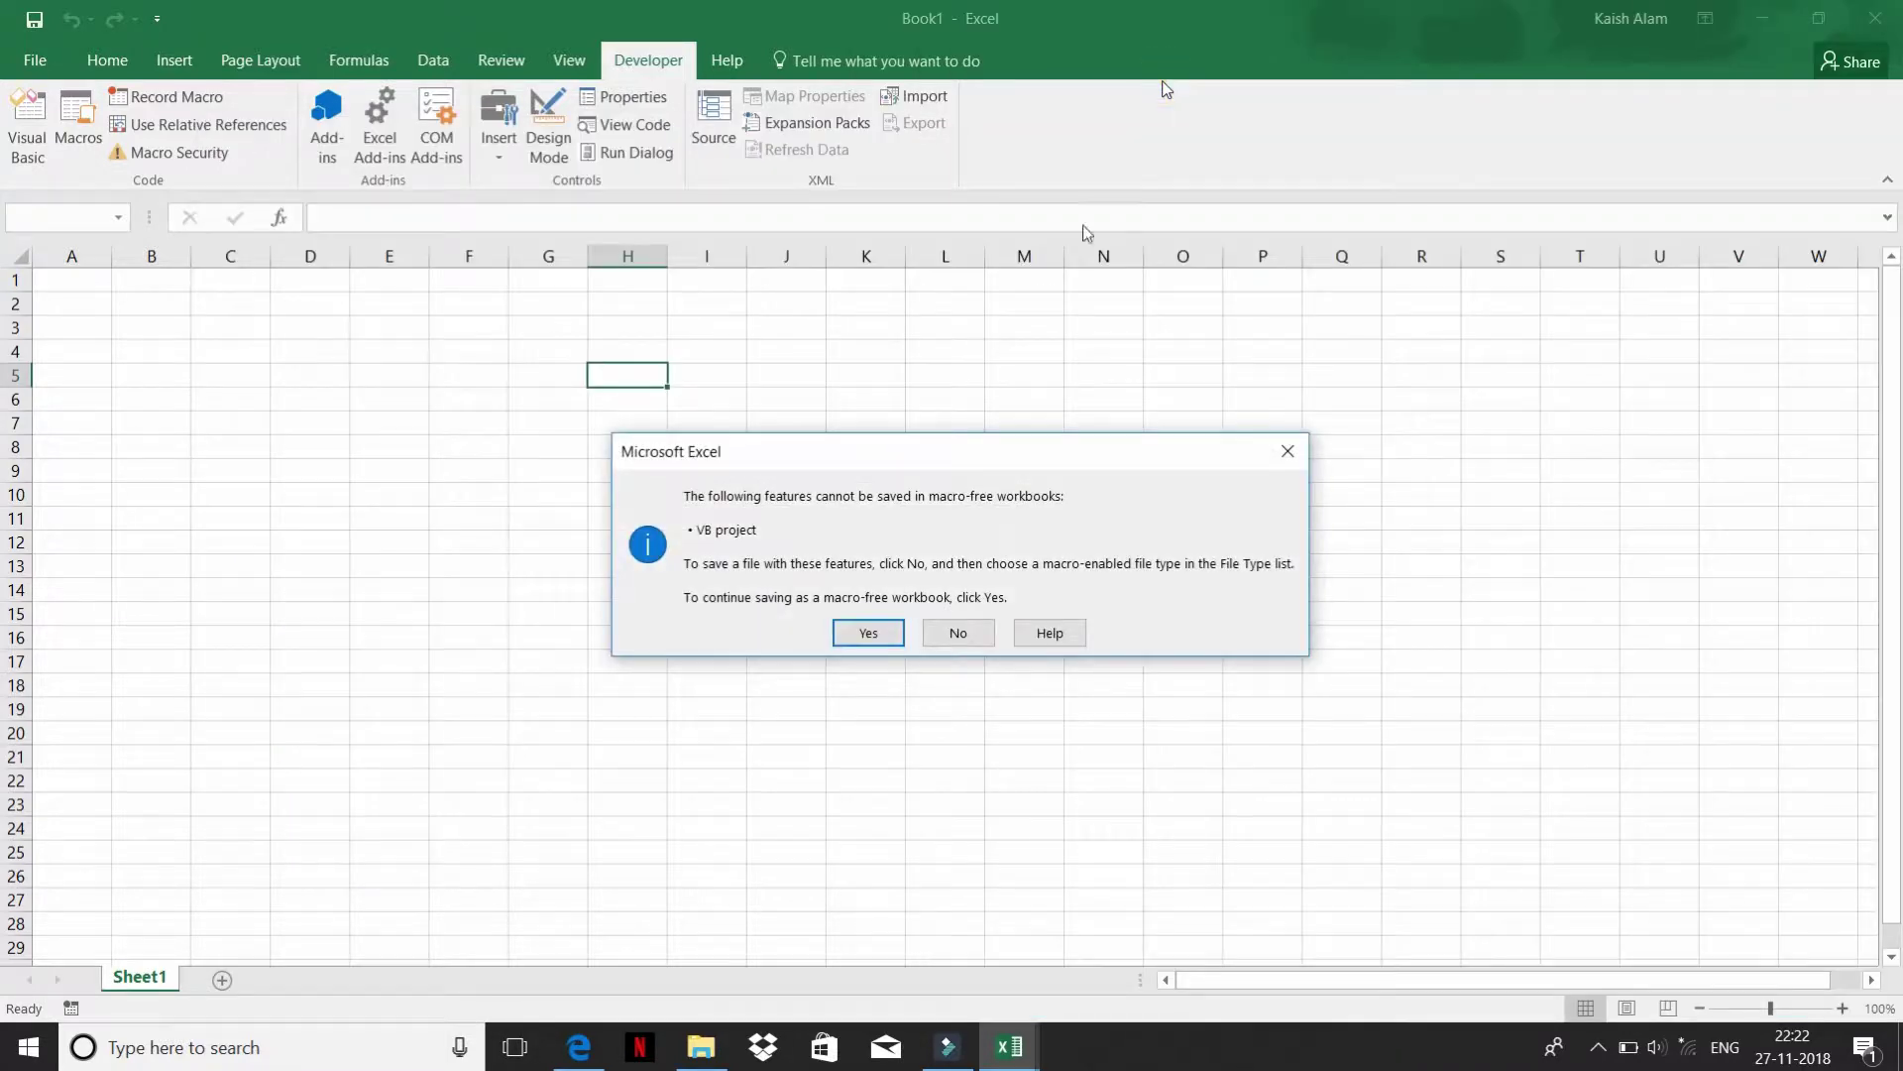
Step: Confirm the macro-free save of test2, check it on F:, and add a line below Workbooks.Open
{"action": "left_click", "coordinate": [895, 634]}
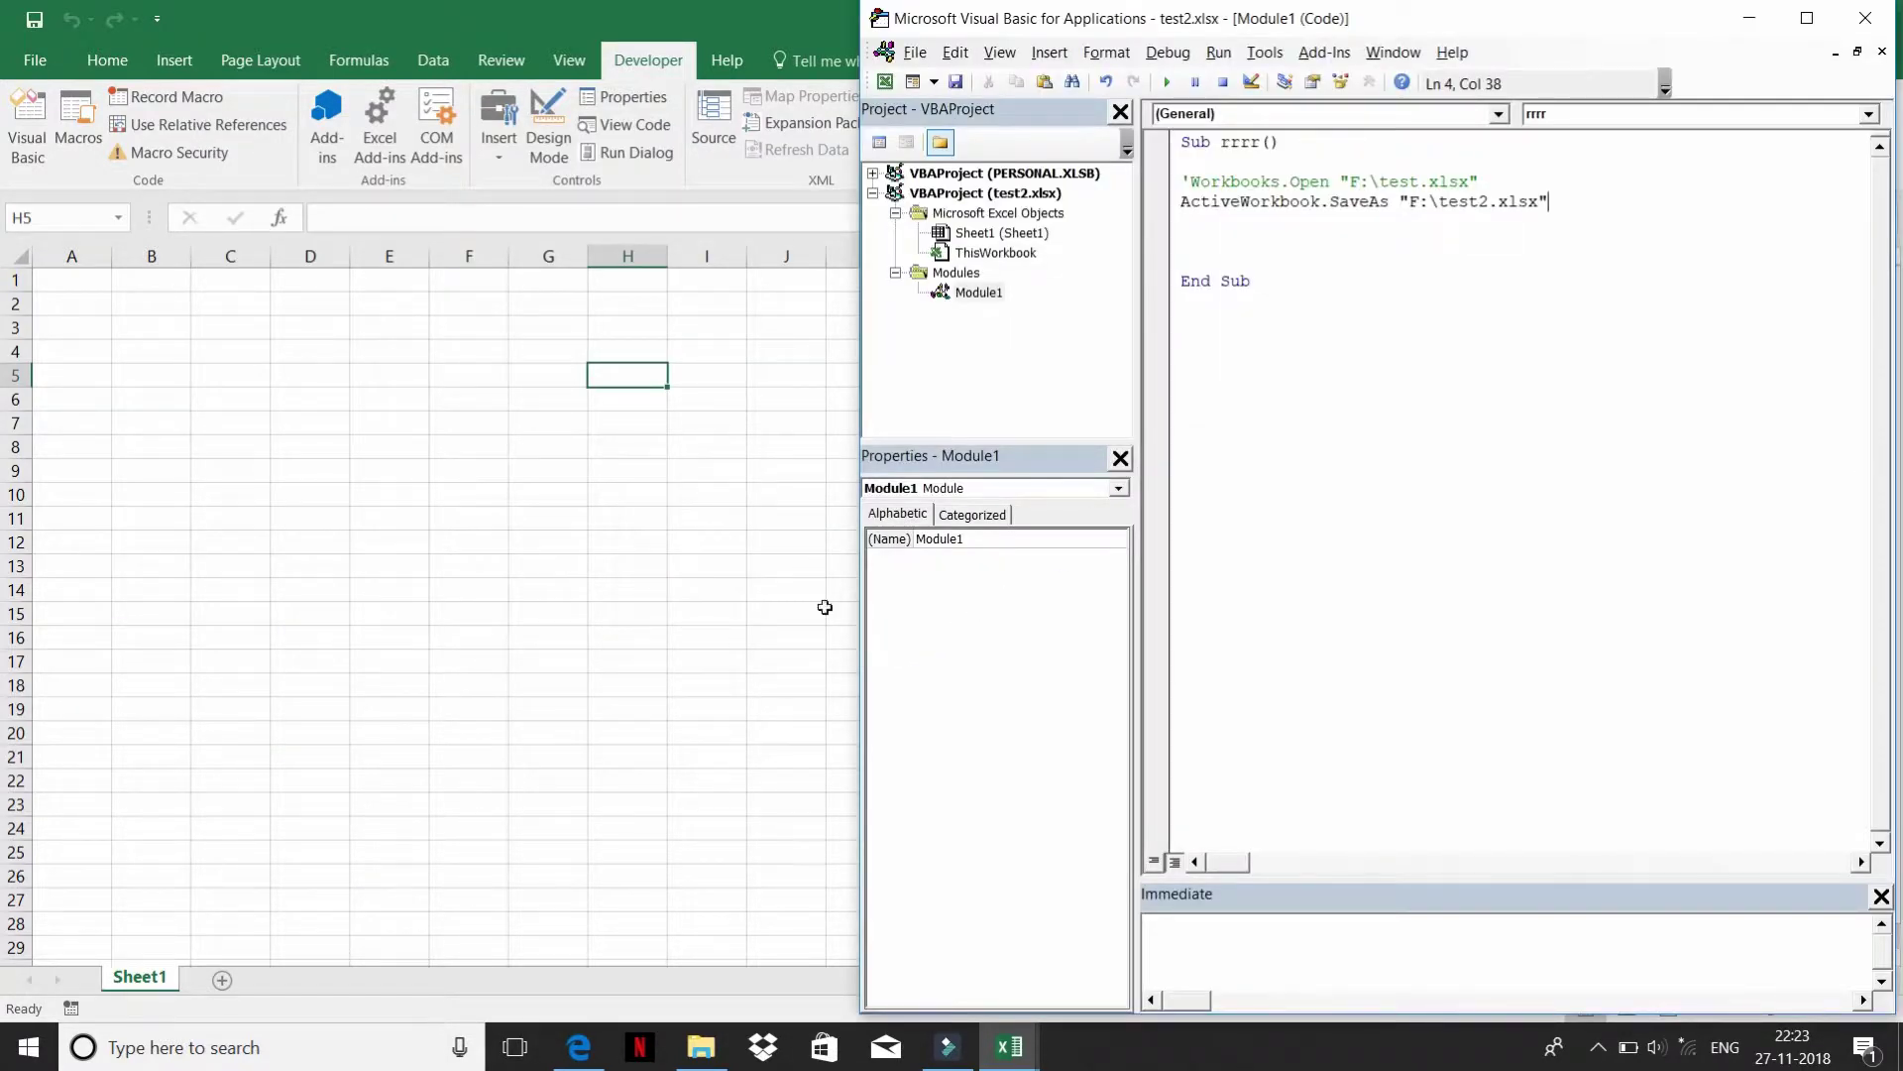
{"action": "left_click", "coordinate": [695, 1039]}
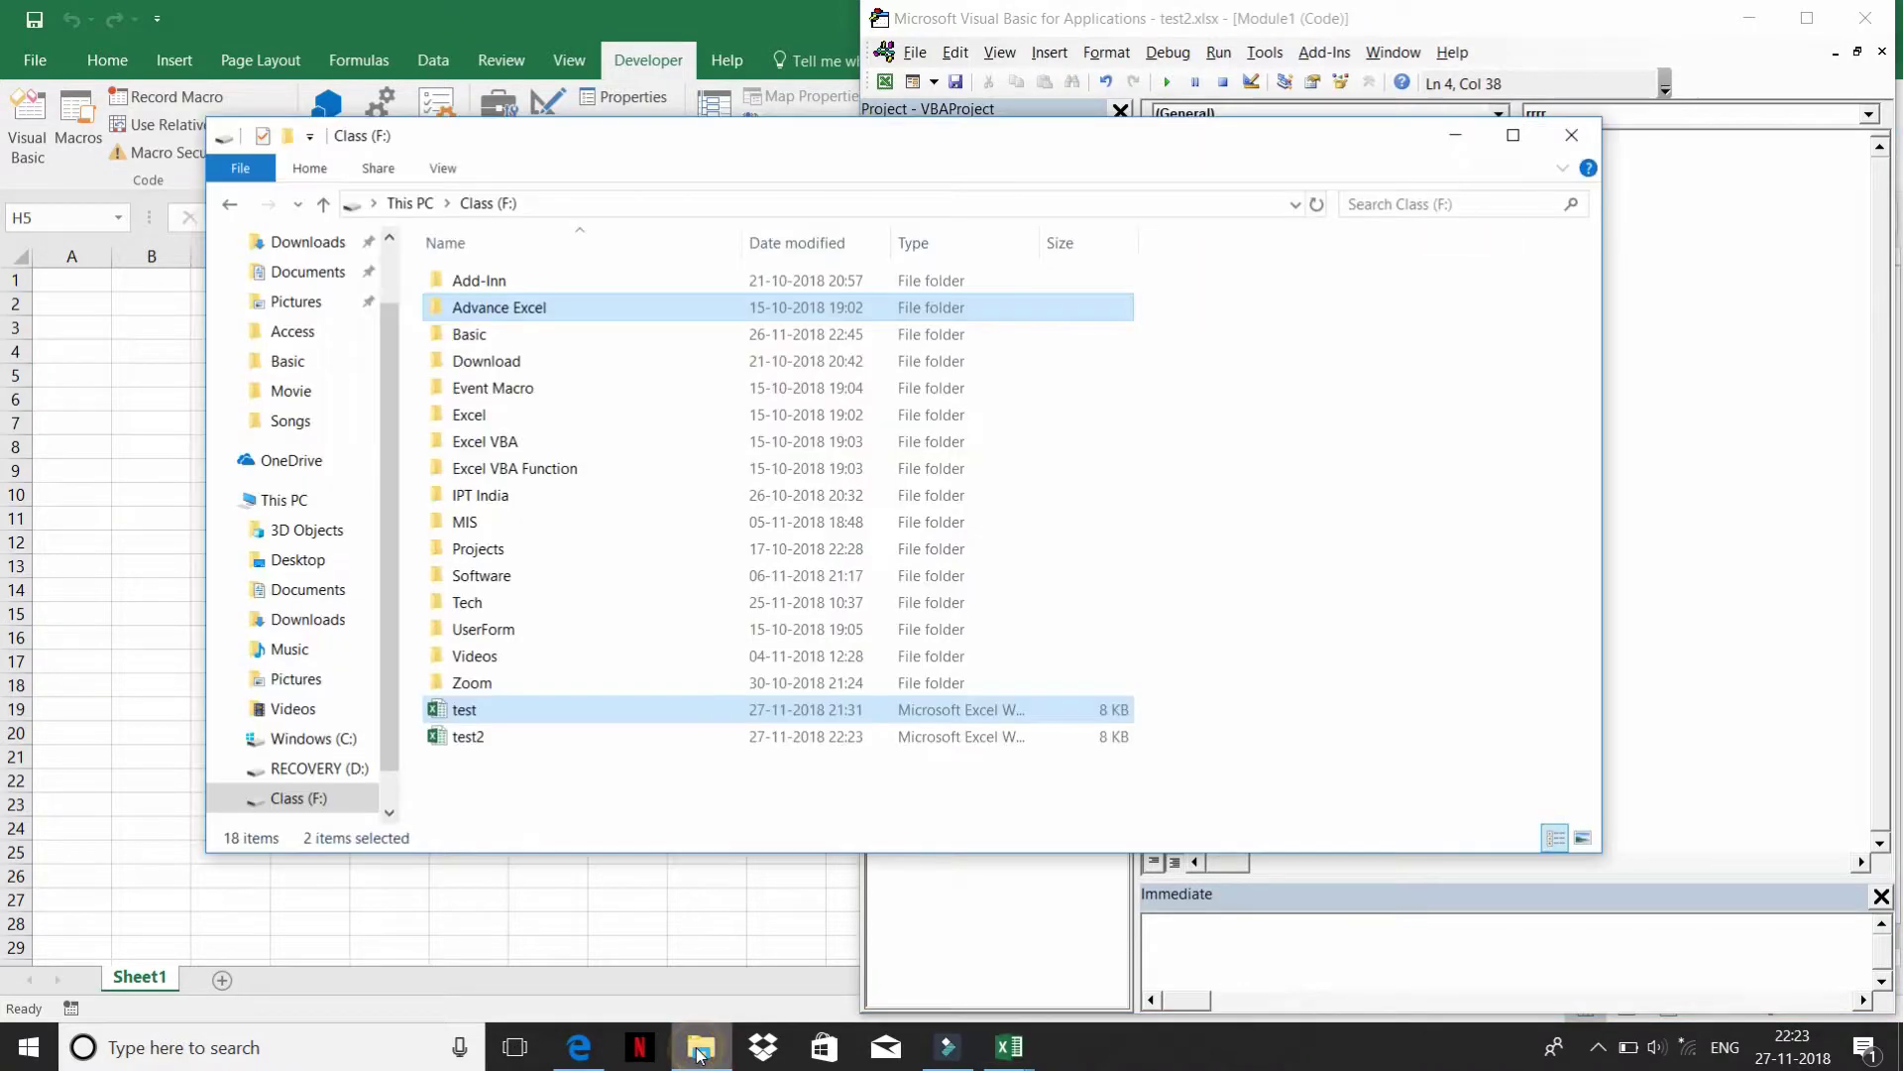
{"action": "left_click", "coordinate": [1680, 451]}
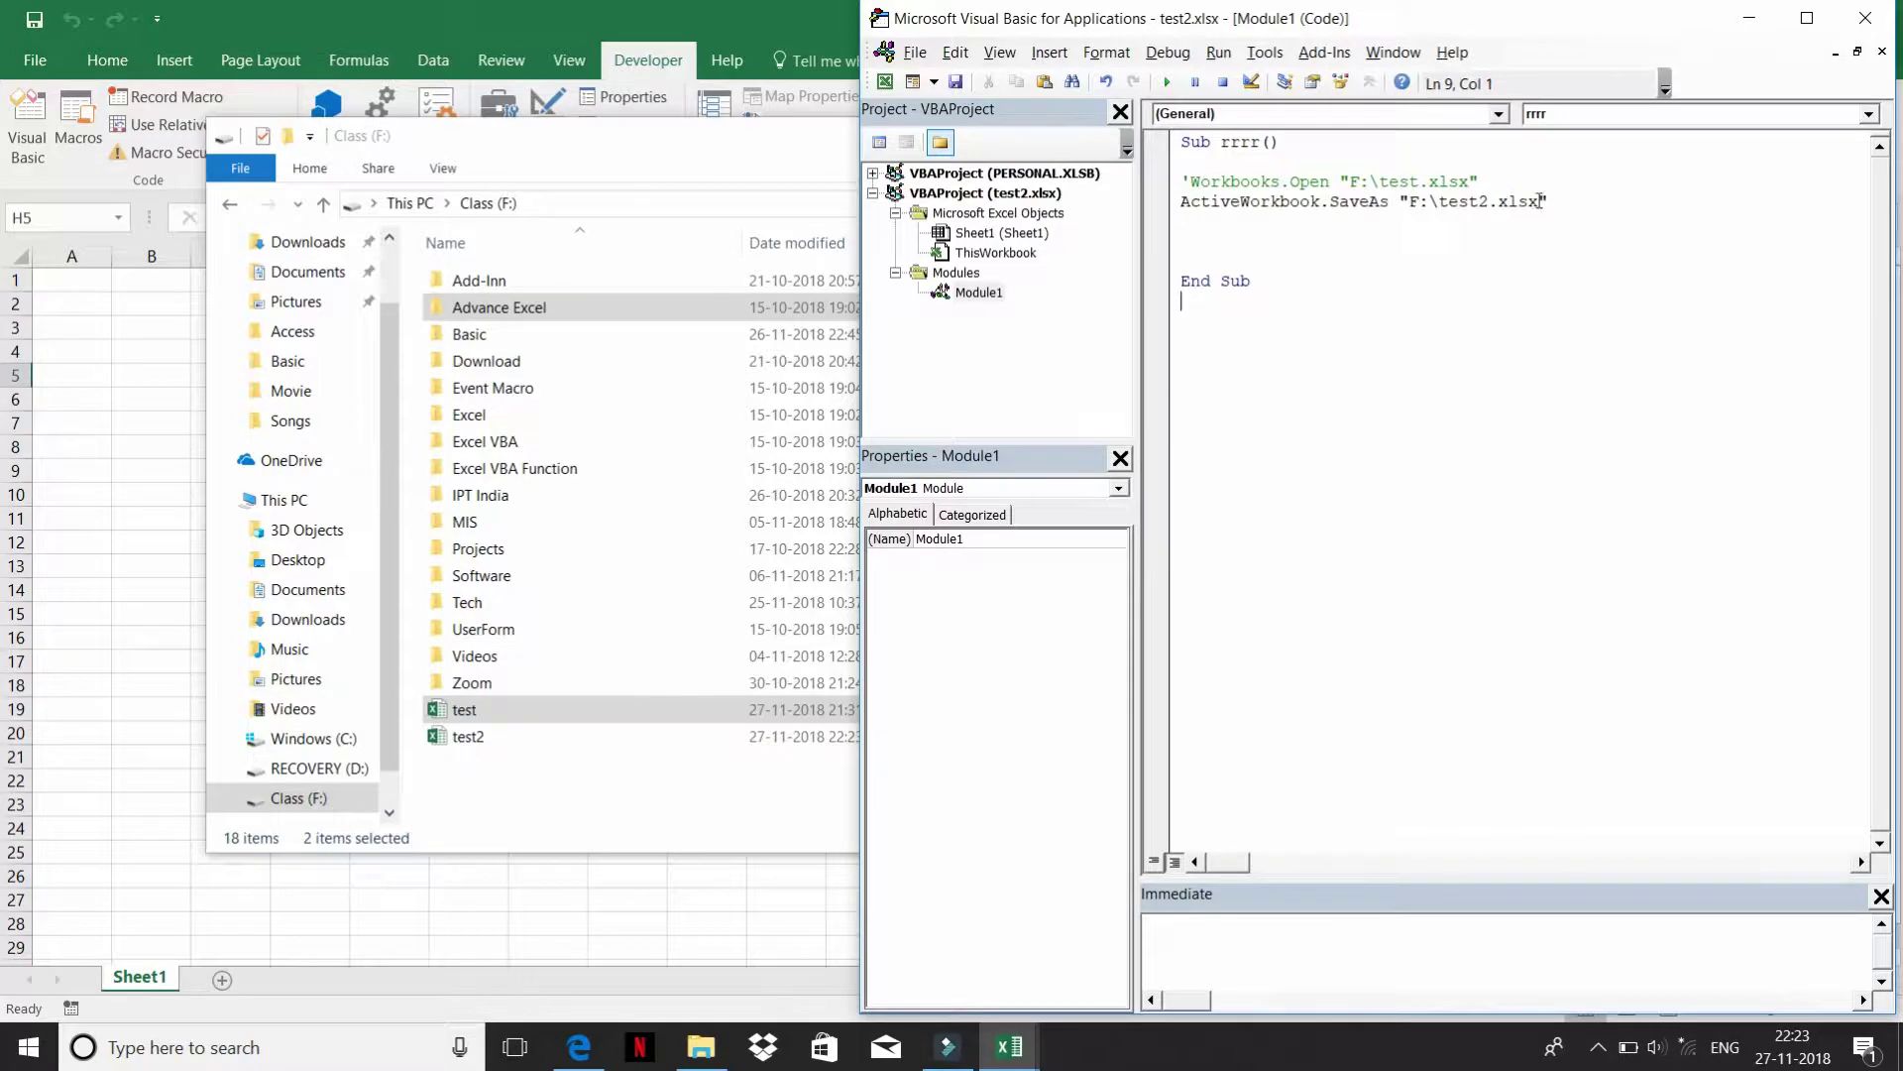
{"action": "left_click", "coordinate": [1489, 181]}
{"action": "key", "text": "Return"}
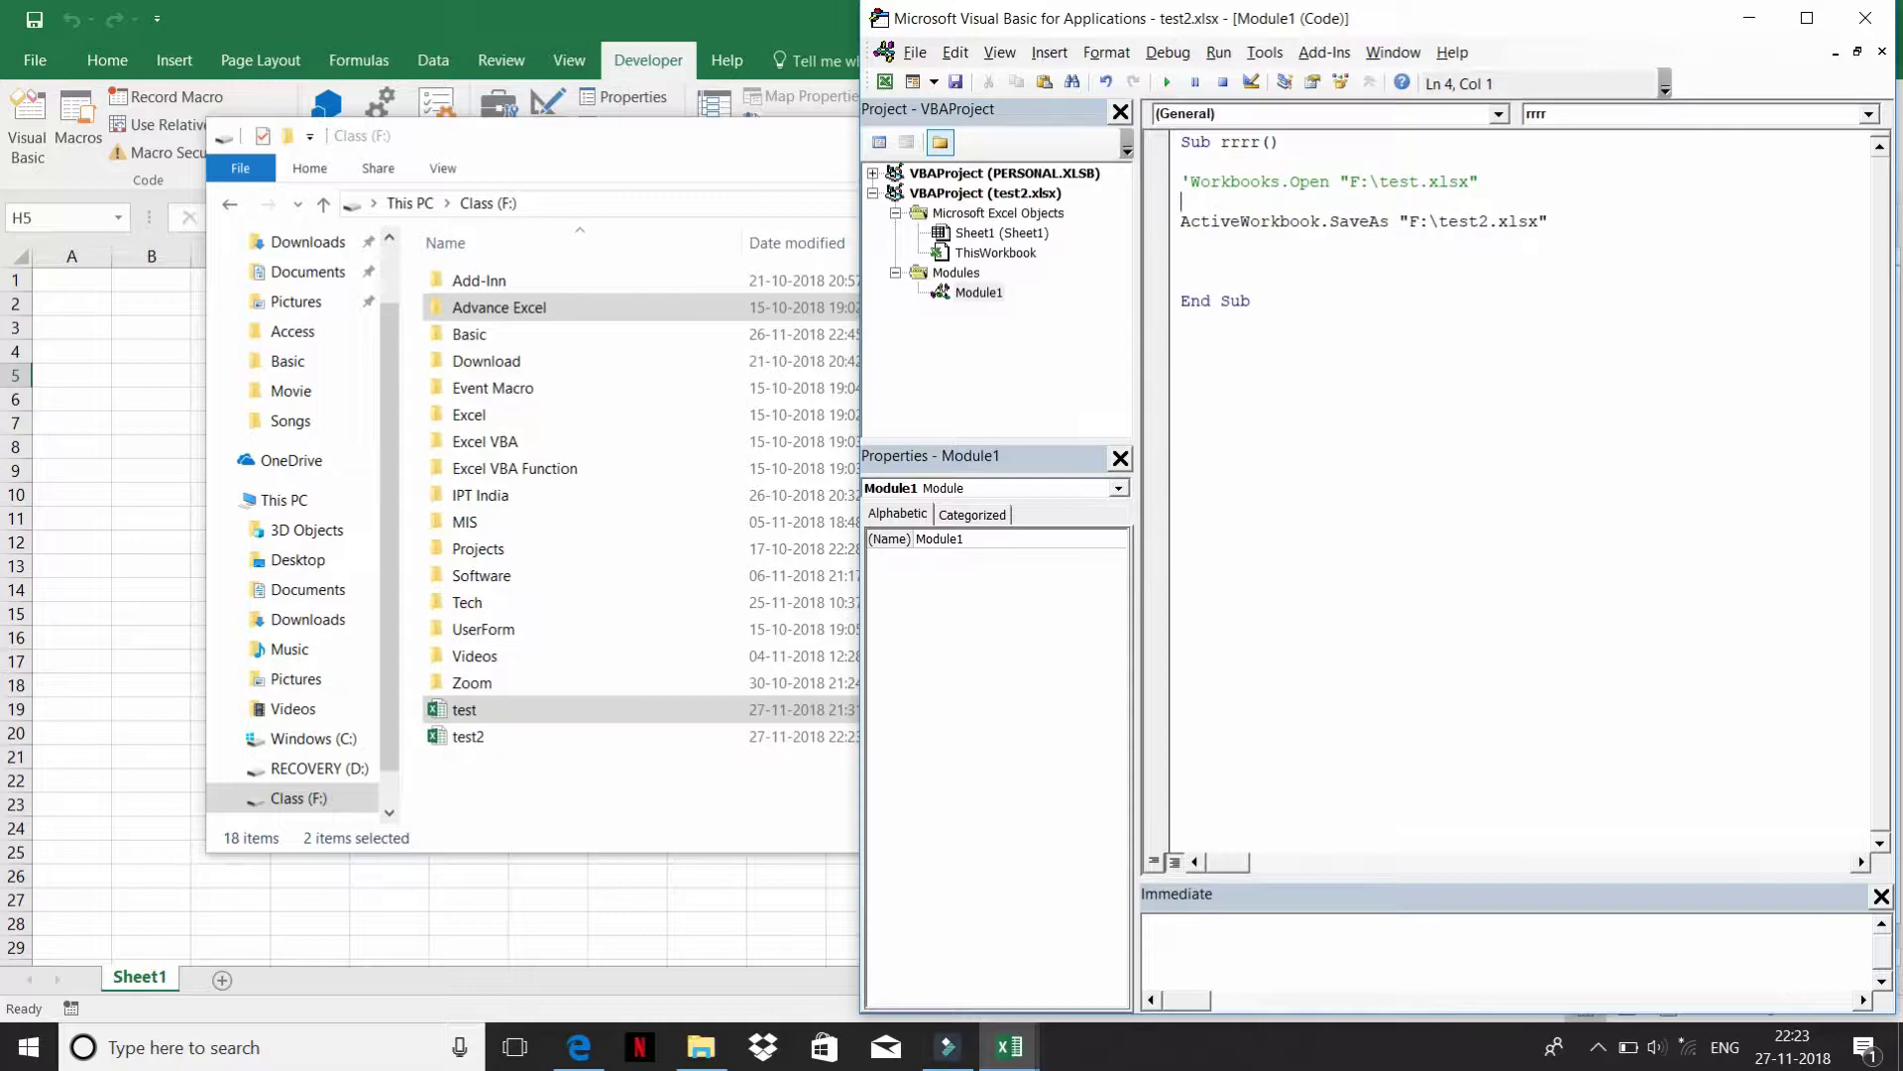
Step: Add the statement Application.DisplayAlerts = False to the macro
{"action": "type", "text": "a"}
{"action": "type", "text": "pplica"}
{"action": "type", "text": "tion.dis"}
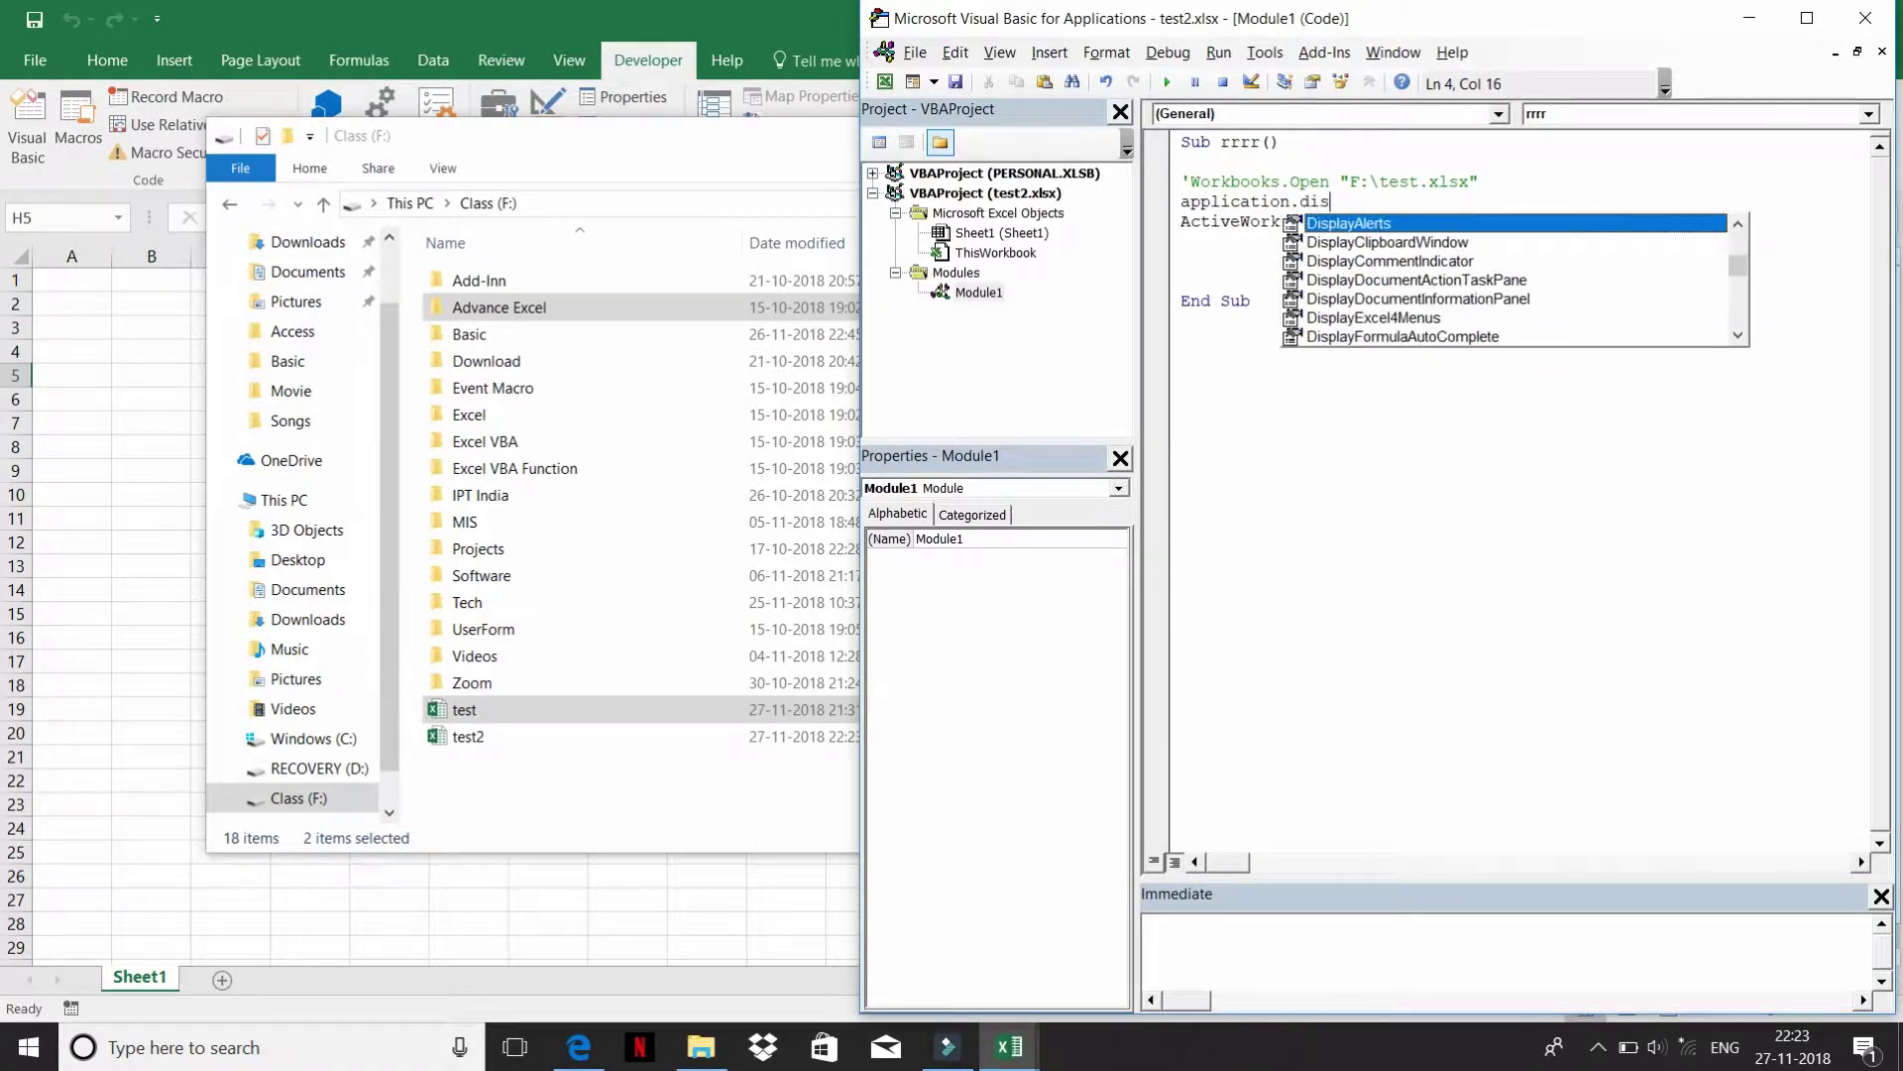
{"action": "key", "text": "Tab"}
{"action": "type", "text": "fa"}
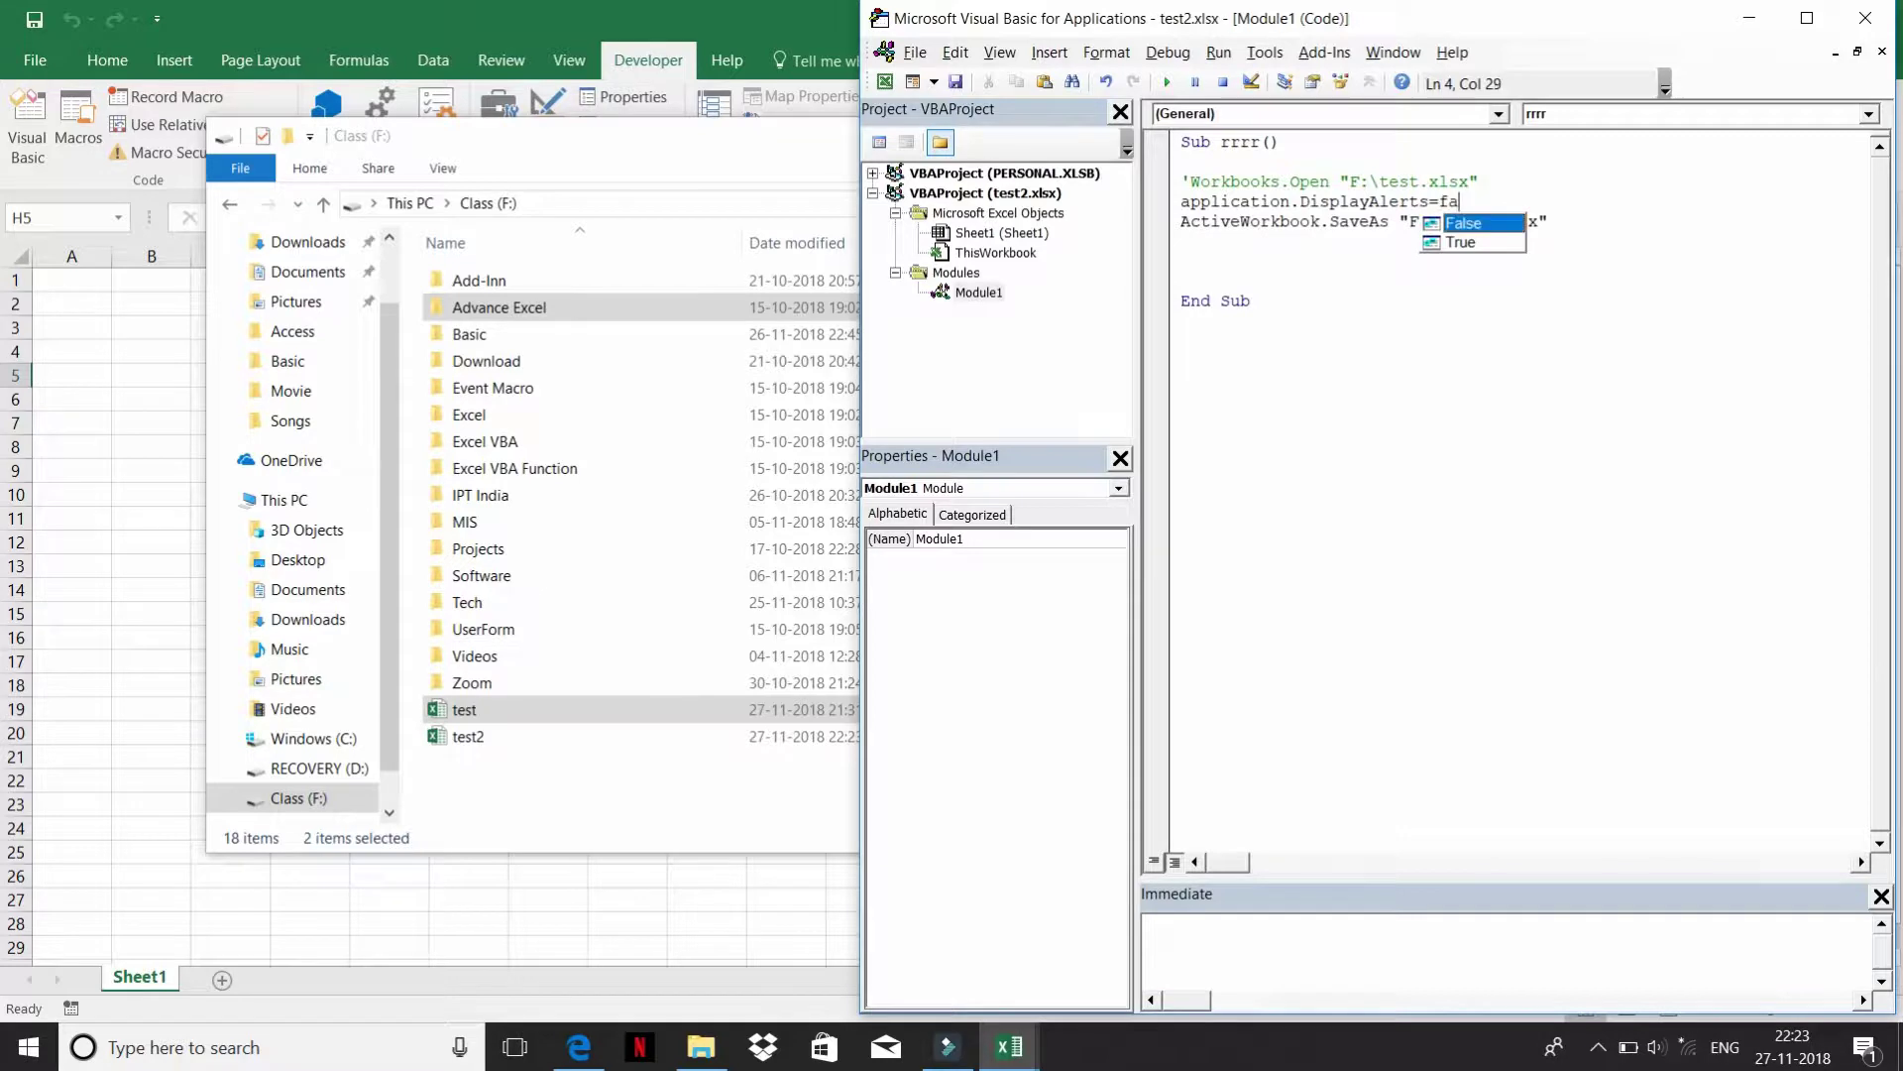
{"action": "key", "text": "Tab"}
{"action": "key", "text": "Return"}
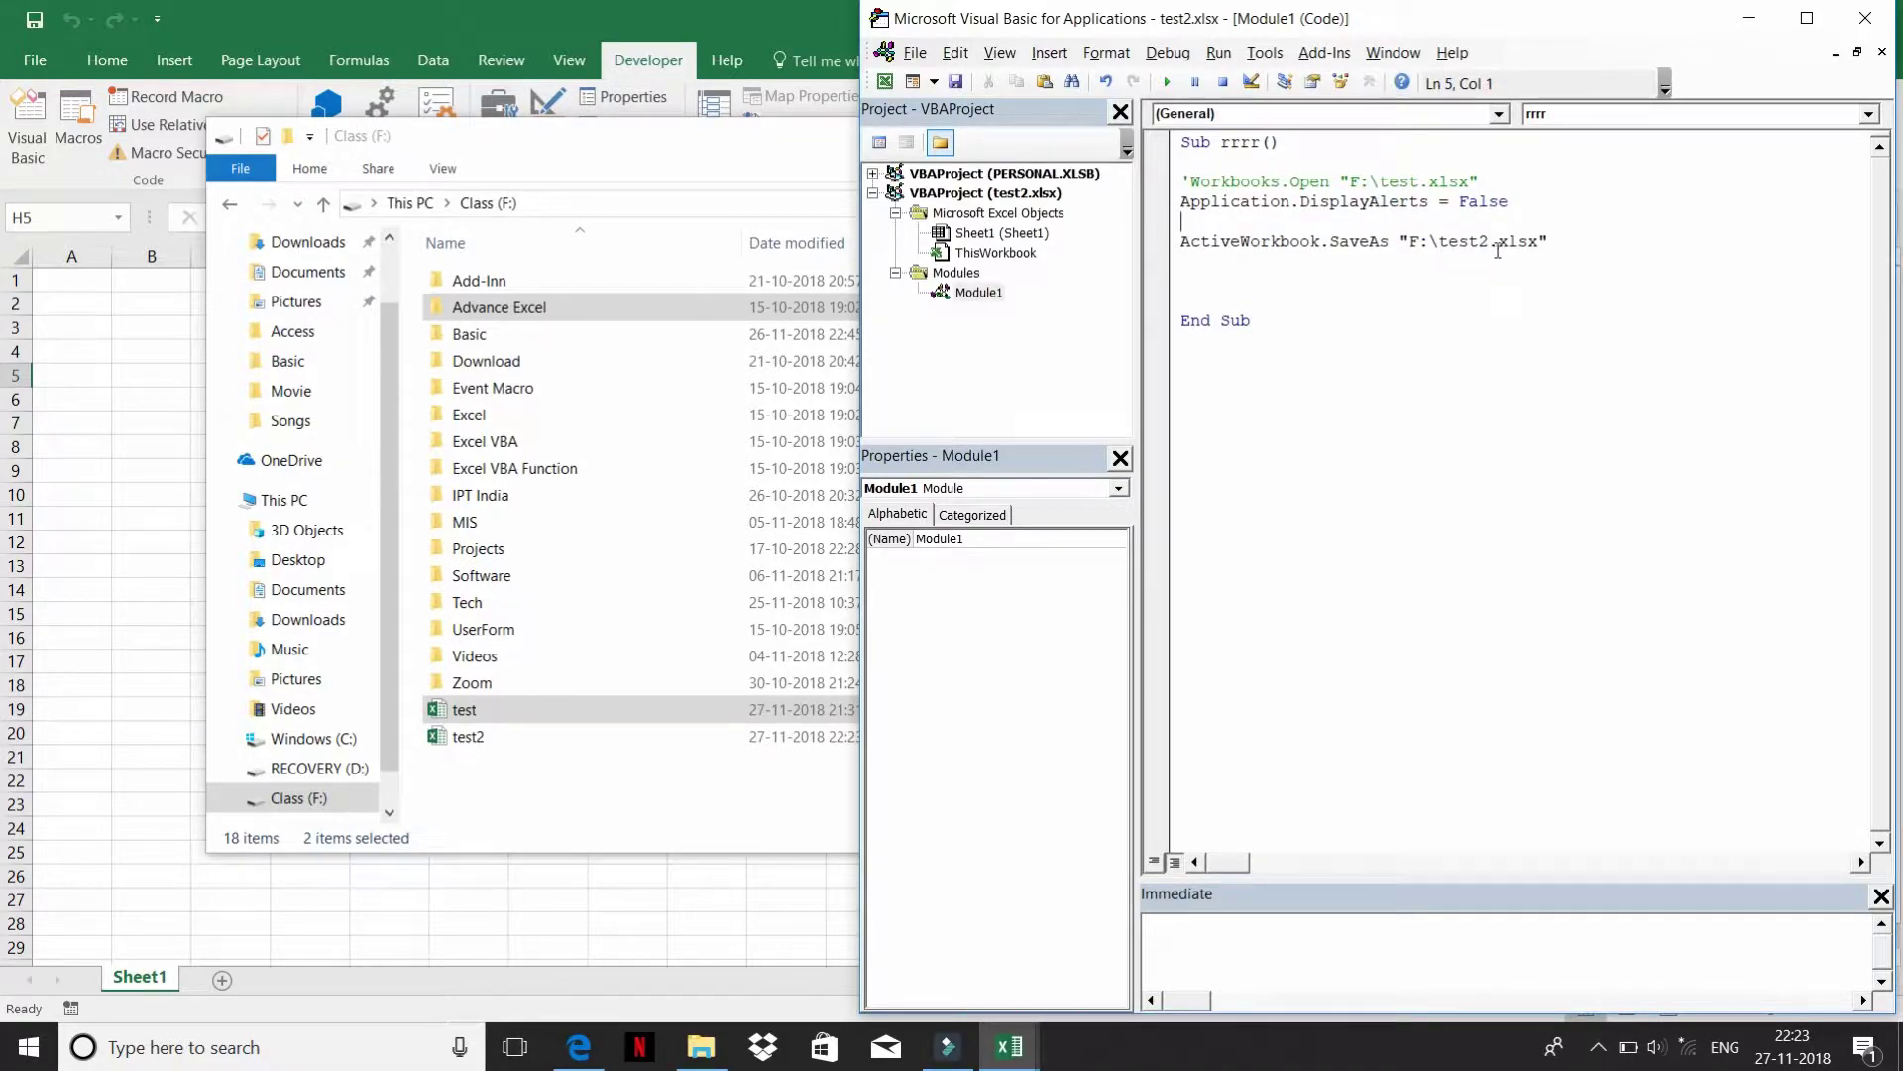
Step: Change the SaveAs file name to test32 and run the macro to save test32.xlsx
{"action": "left_click", "coordinate": [1478, 240]}
{"action": "type", "text": "3"}
{"action": "left_click", "coordinate": [1170, 83]}
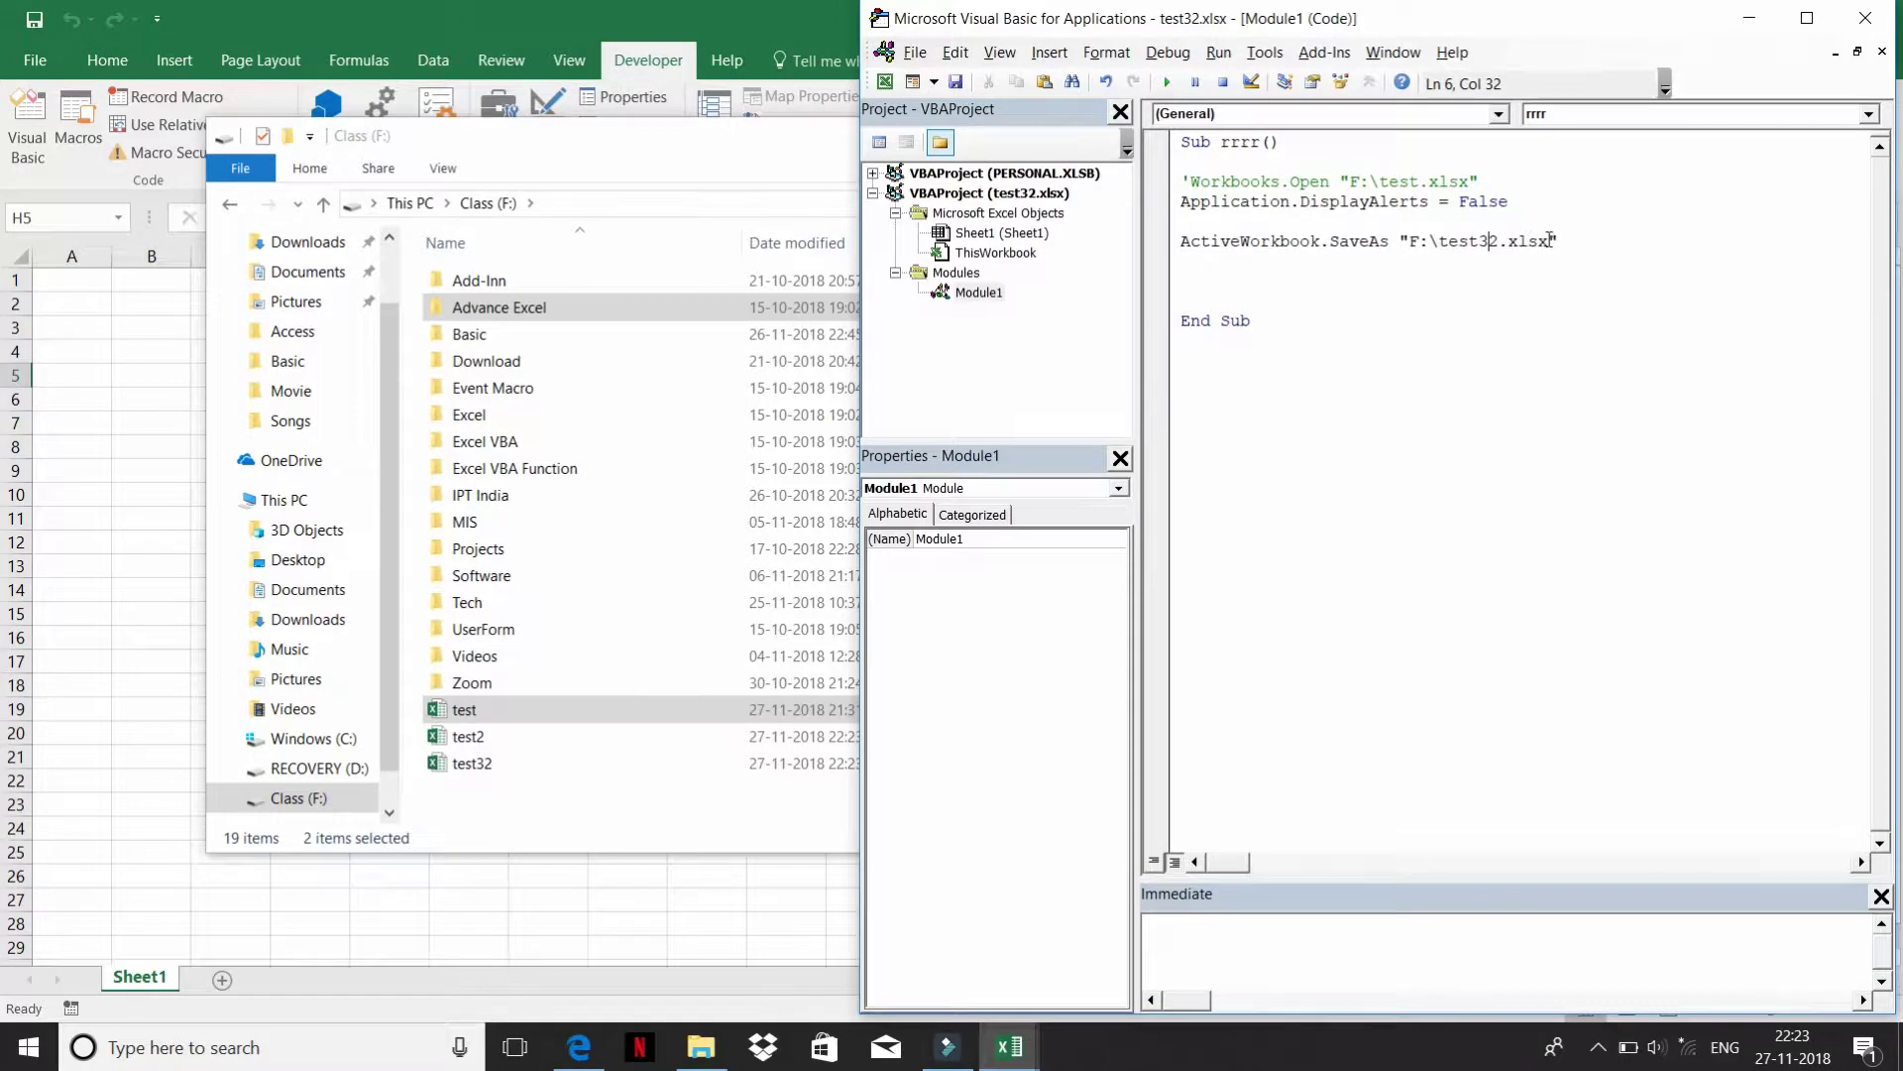
Step: Change the SaveAs extension from .xlsx to .xlsm
{"action": "left_click", "coordinate": [1550, 240]}
{"action": "key", "text": "BackSpace"}
{"action": "type", "text": "m"}
Step: End the run-time error 1004 and change the path to "F:\test32" followed by a comma
{"action": "left_click", "coordinate": [1168, 82]}
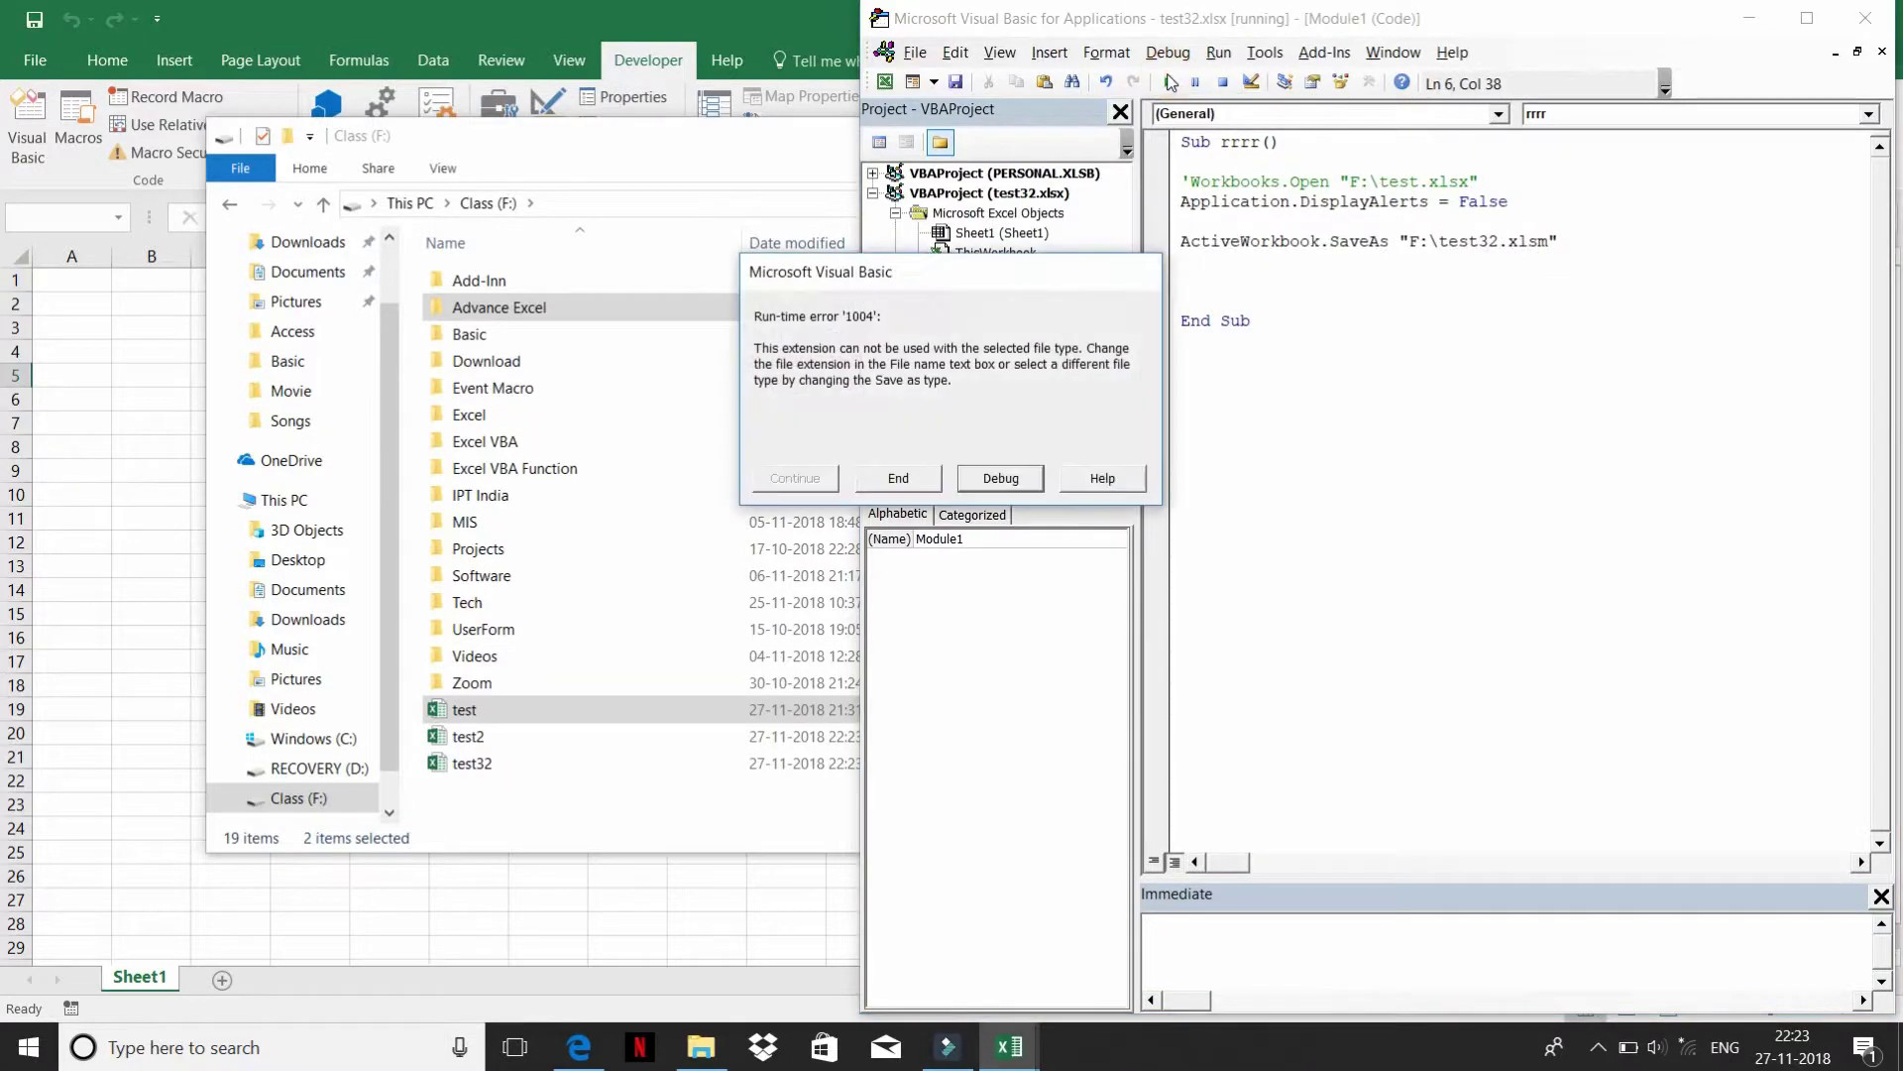
{"action": "left_click", "coordinate": [922, 484]}
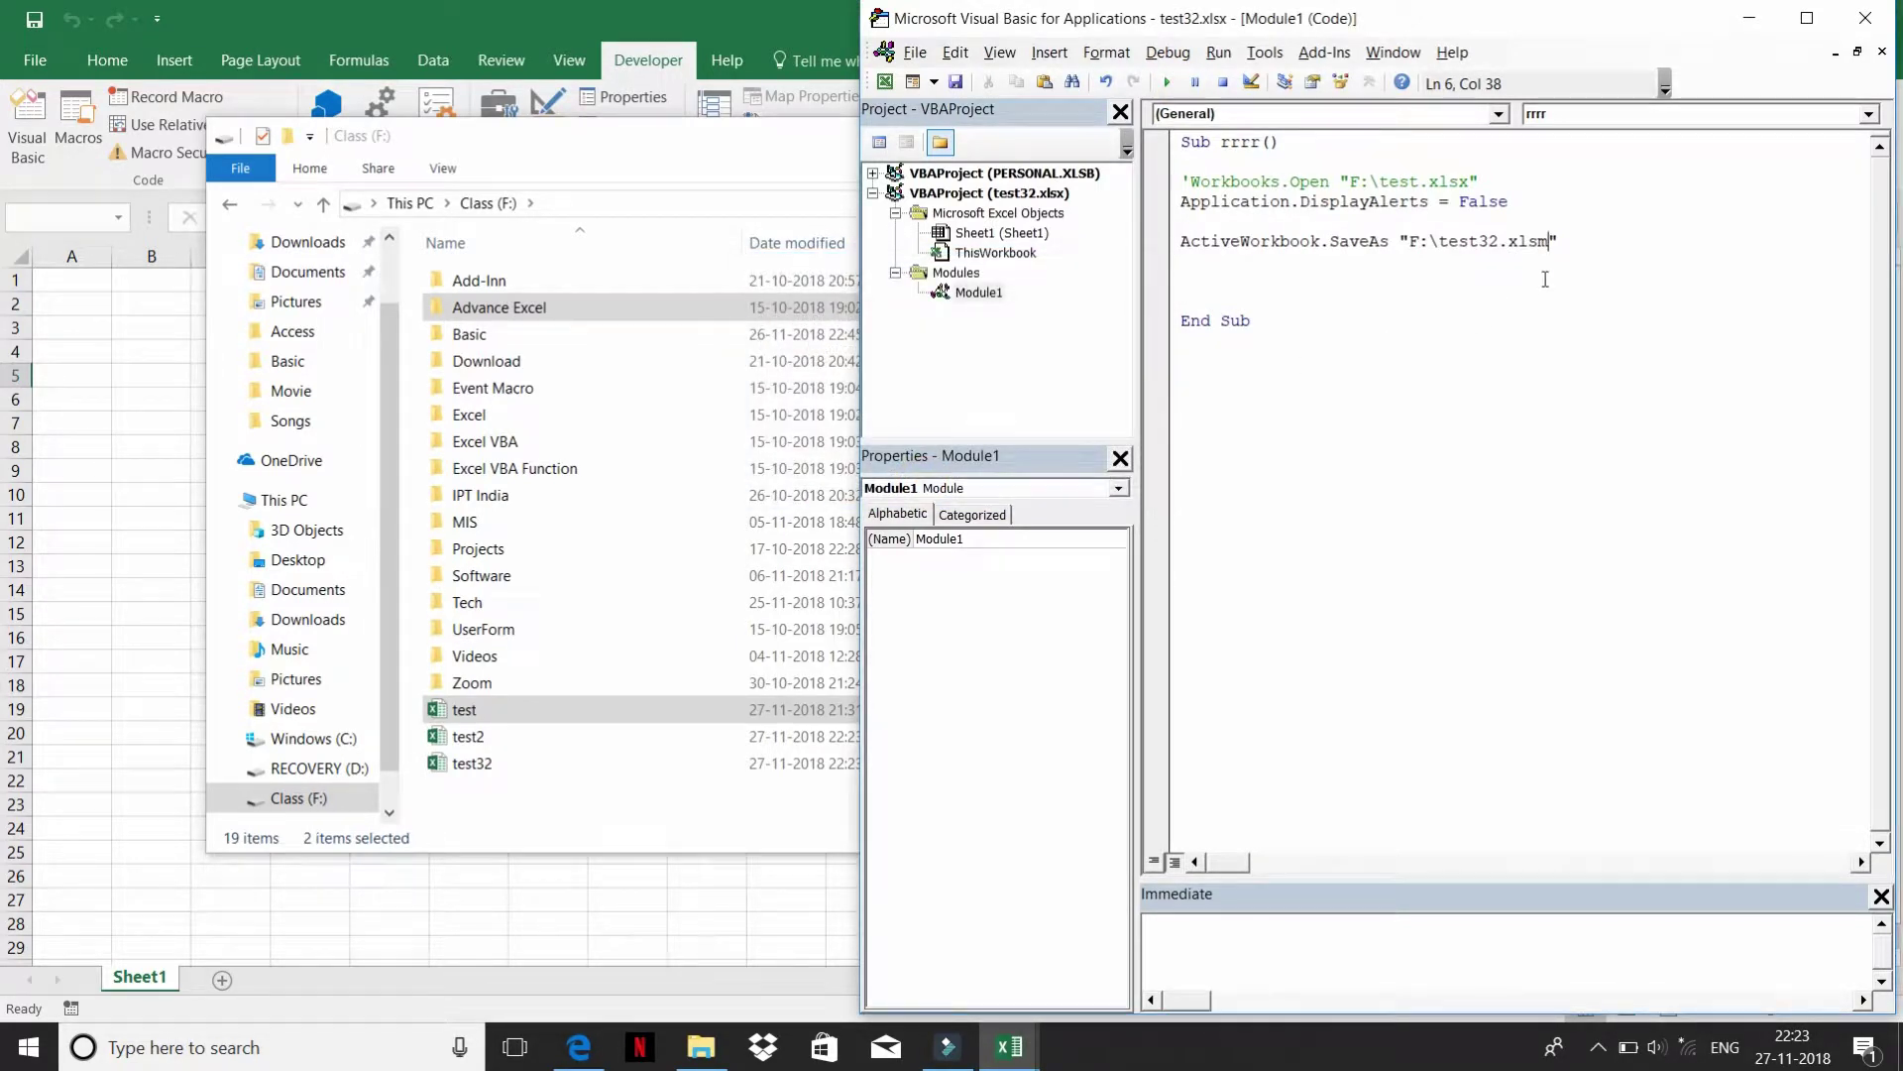
{"action": "left_click", "coordinate": [1583, 238]}
{"action": "key", "text": "BackSpace"}
{"action": "key", "text": "BackSpace"}
{"action": "key", "text": "BackSpace"}
{"action": "key", "text": "BackSpace"}
{"action": "key", "text": "BackSpace"}
{"action": "key", "text": "BackSpace"}
{"action": "type", "text": "\","}
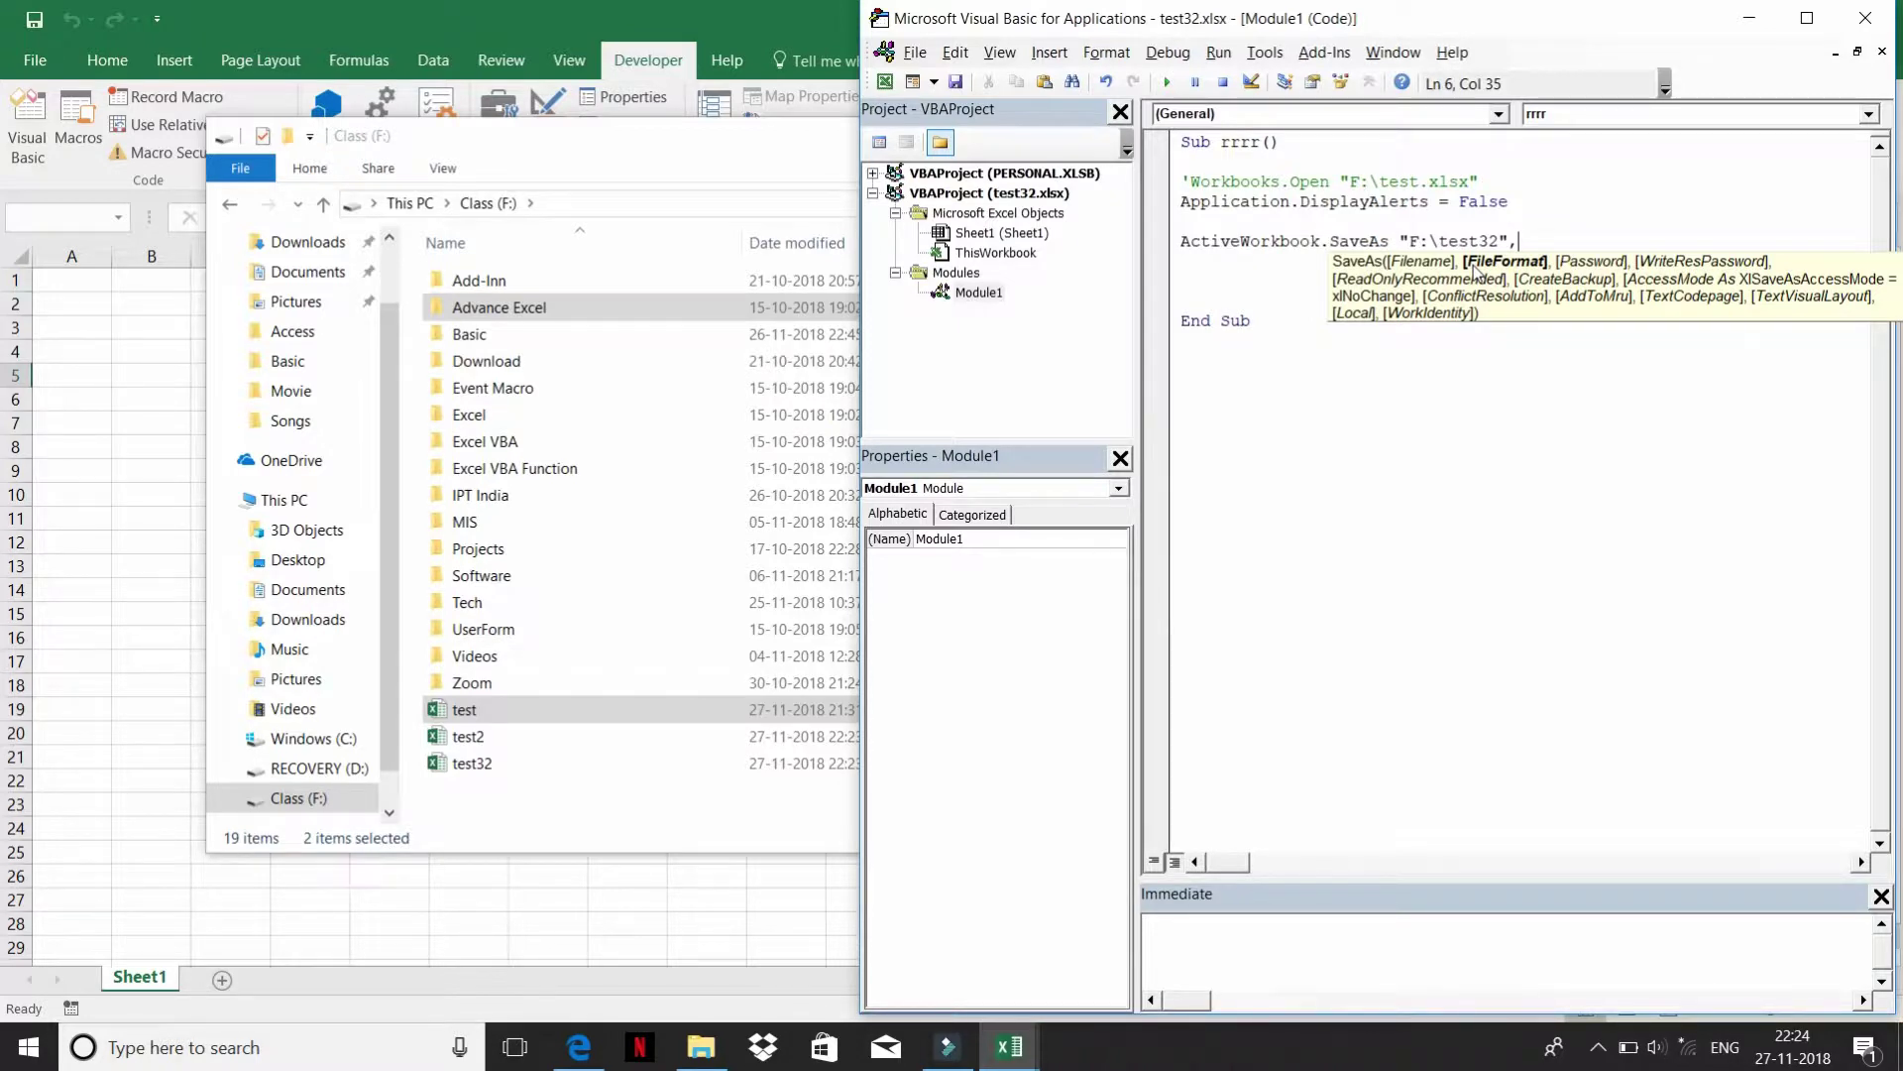
Step: Set FileFormat 52, run the macro, and check test32 in the F: folder
{"action": "type", "text": "52"}
{"action": "left_click", "coordinate": [1274, 296]}
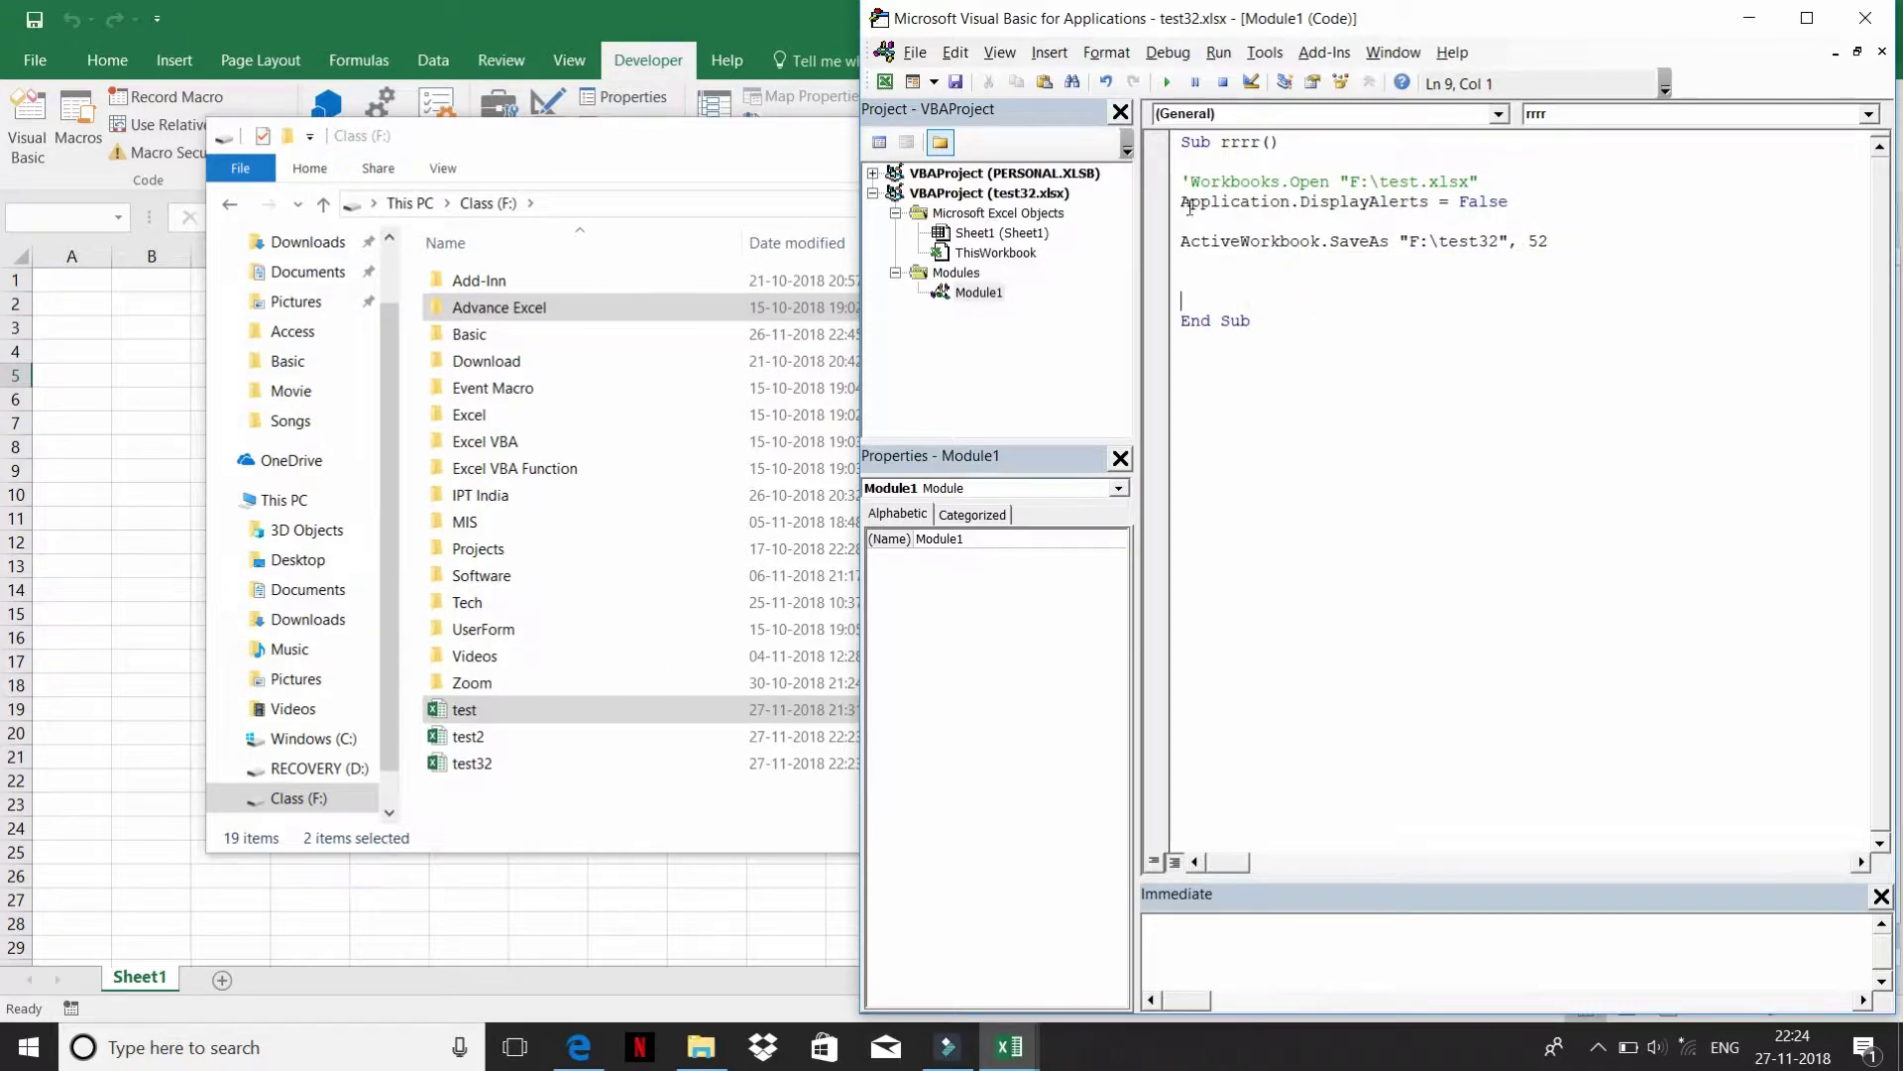
{"action": "left_click", "coordinate": [1168, 83]}
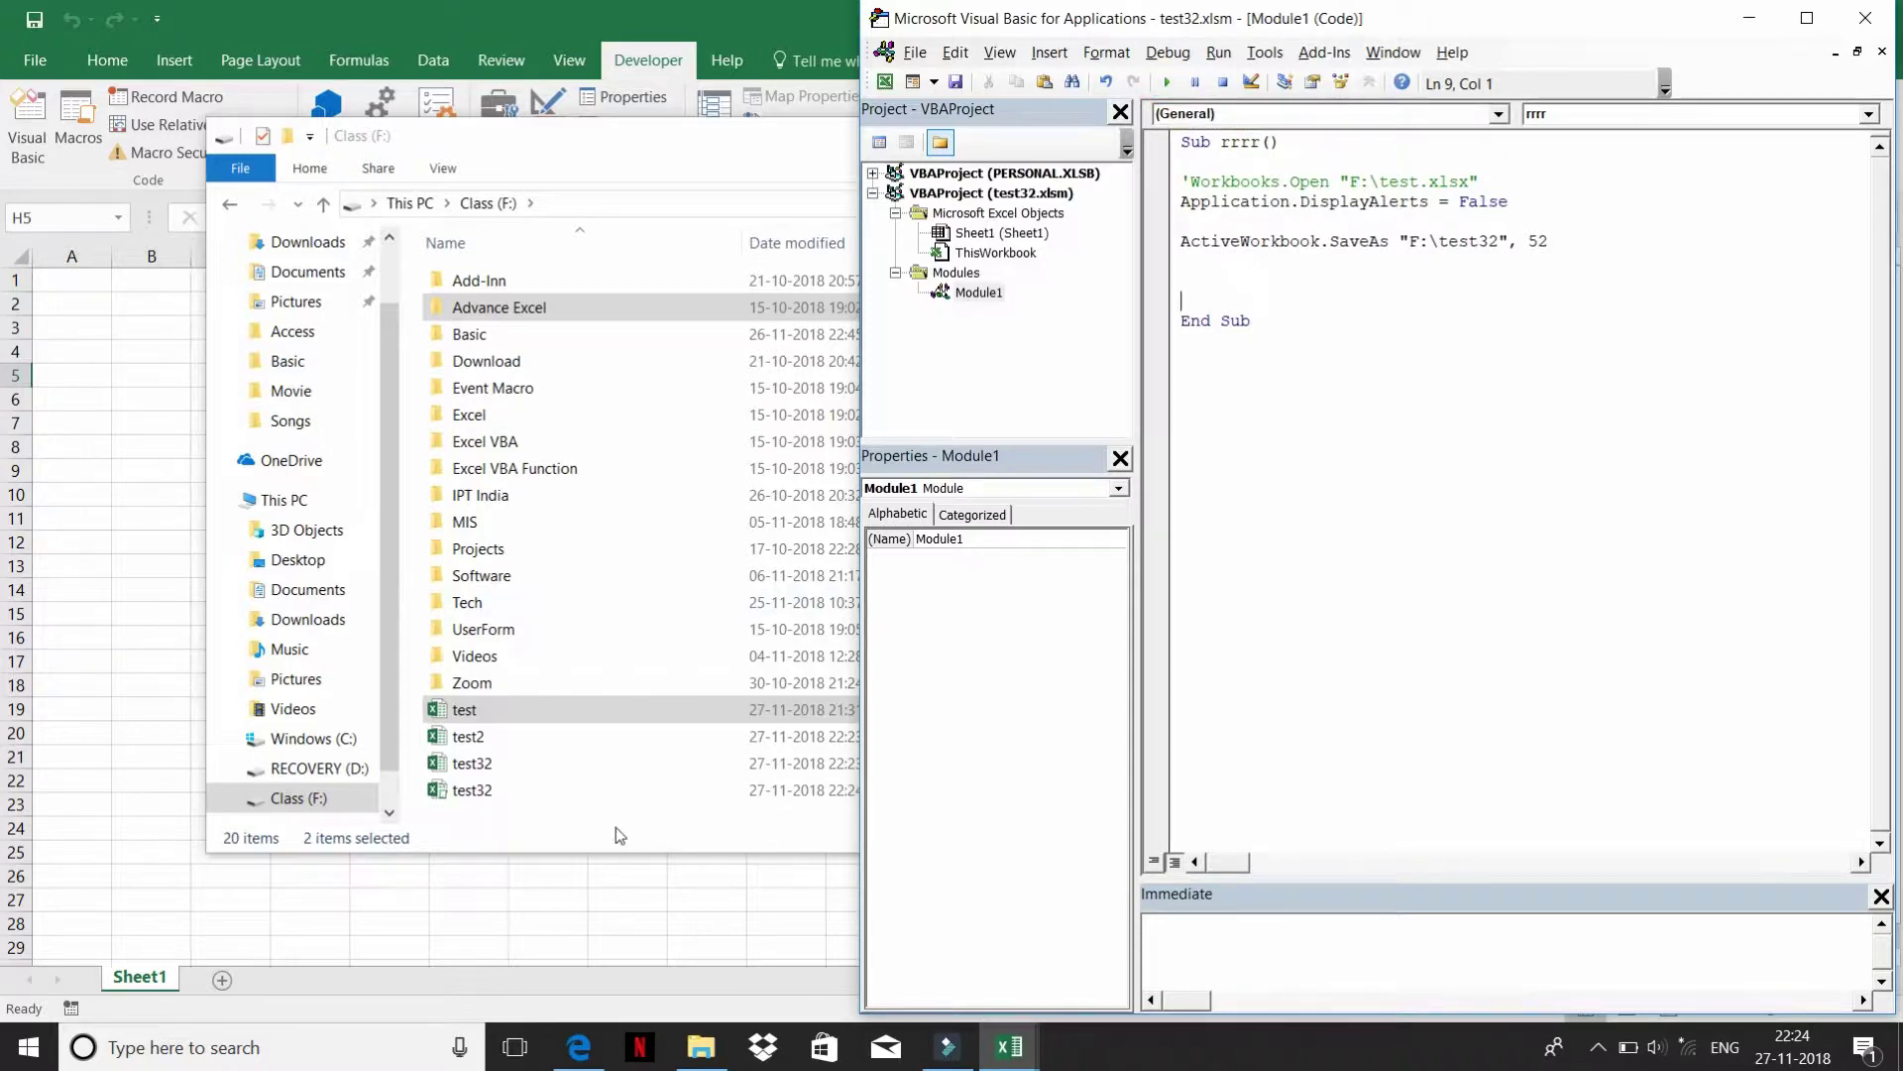
{"action": "left_click", "coordinate": [543, 789]}
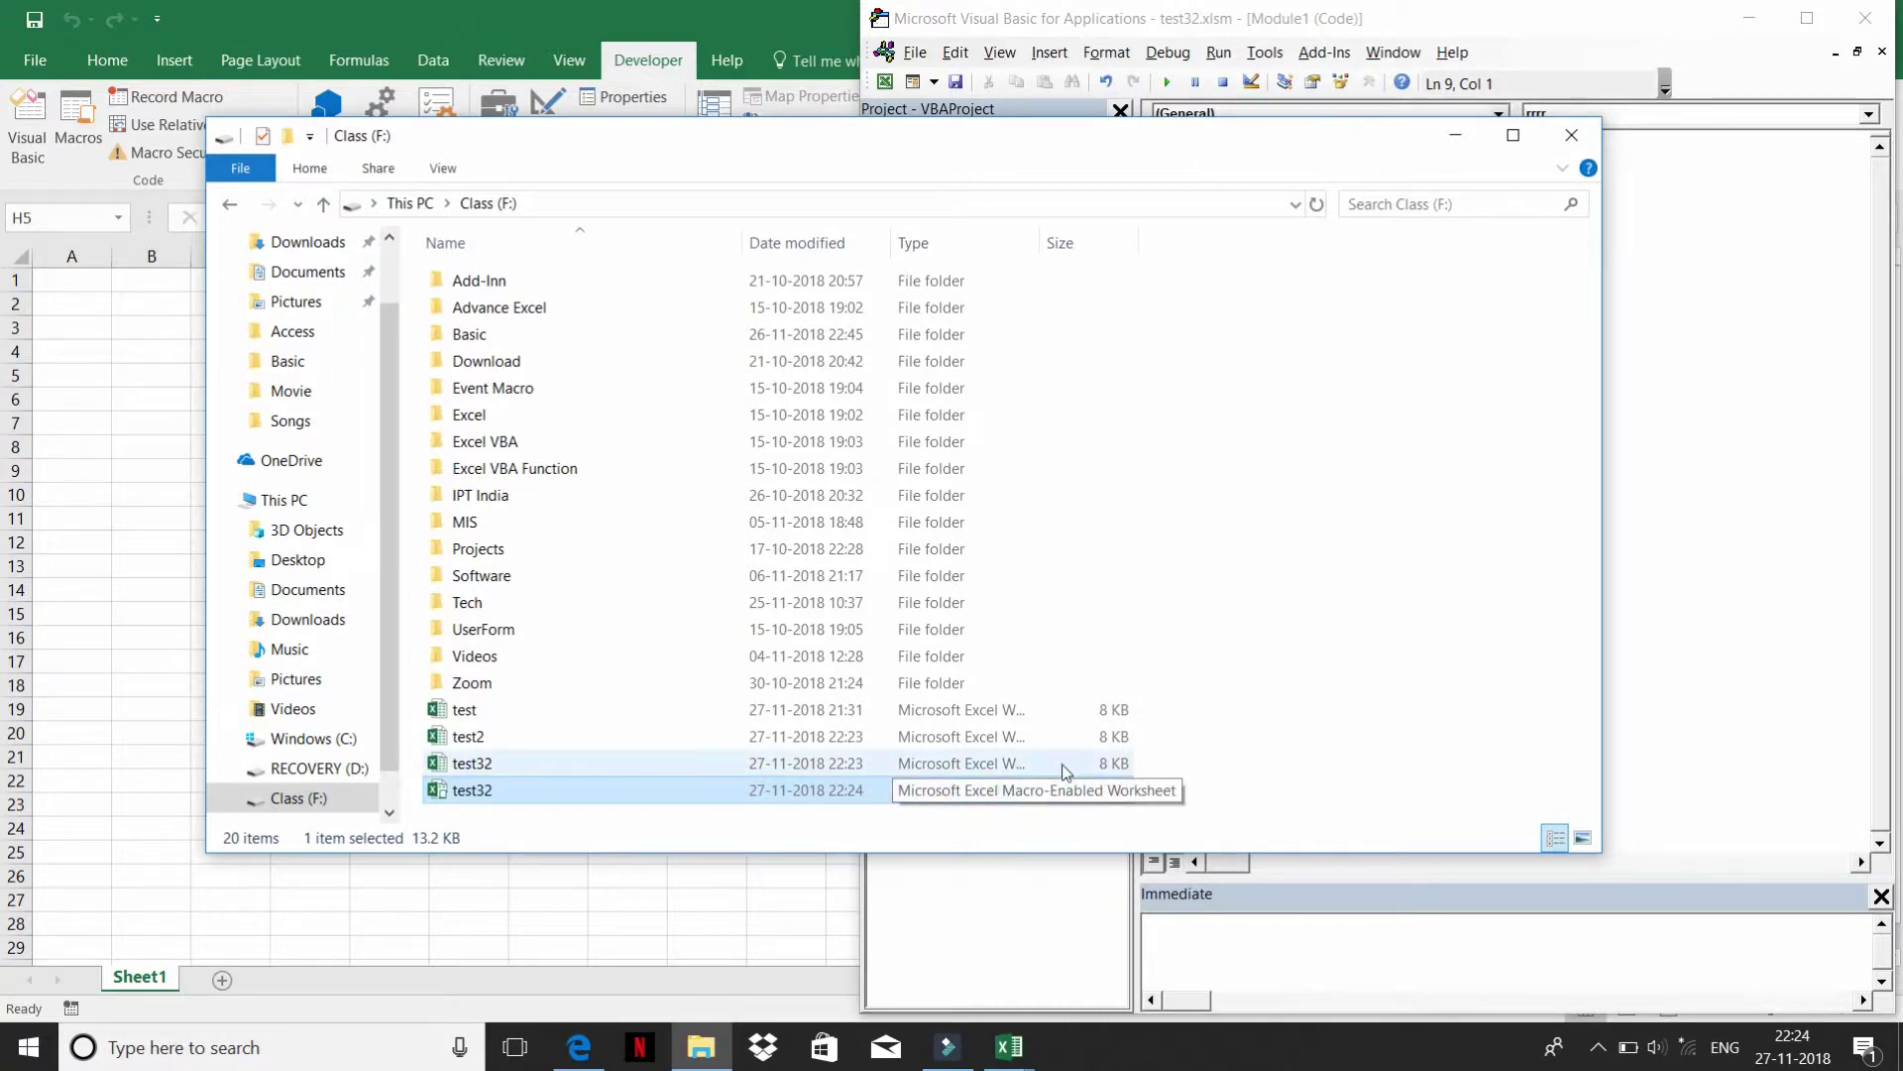
Step: Change the SaveAs to "F:\test62" with FileFormat 51
{"action": "left_click", "coordinate": [1757, 345]}
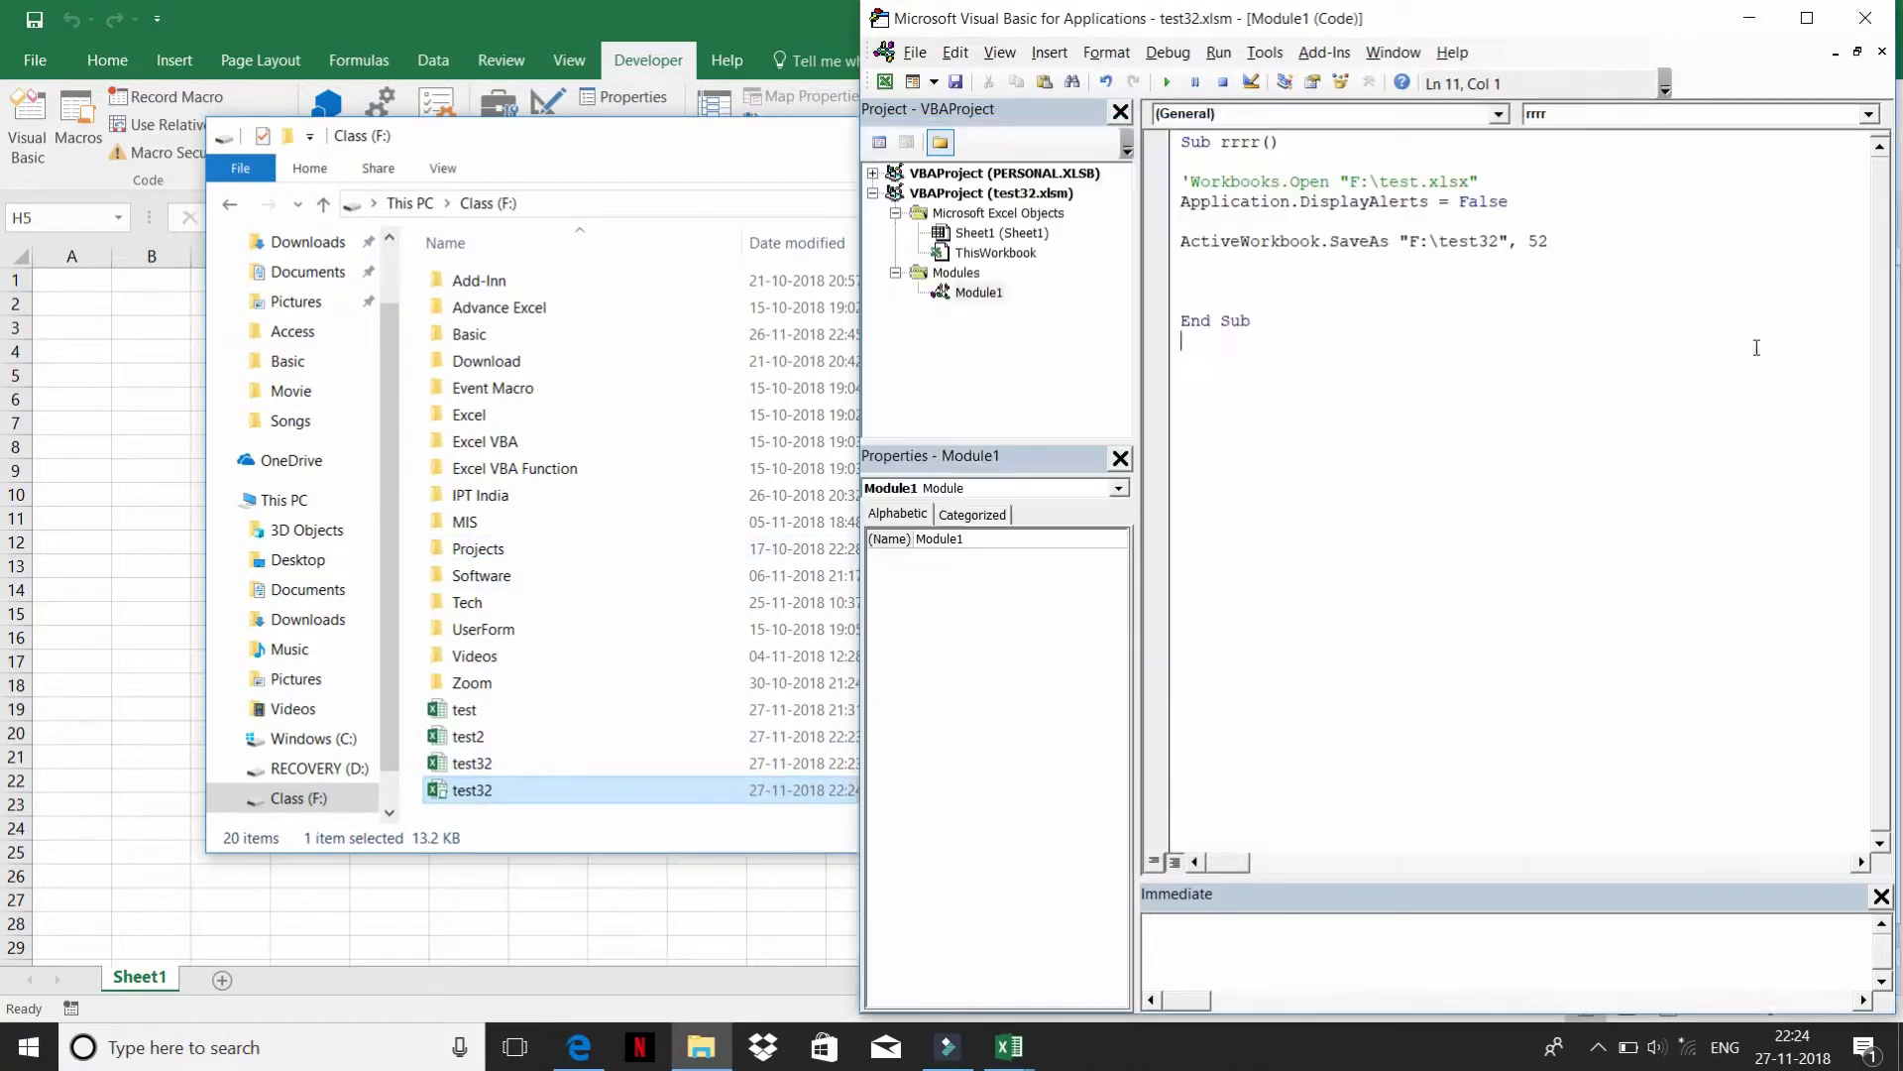
{"action": "left_click", "coordinate": [1578, 244]}
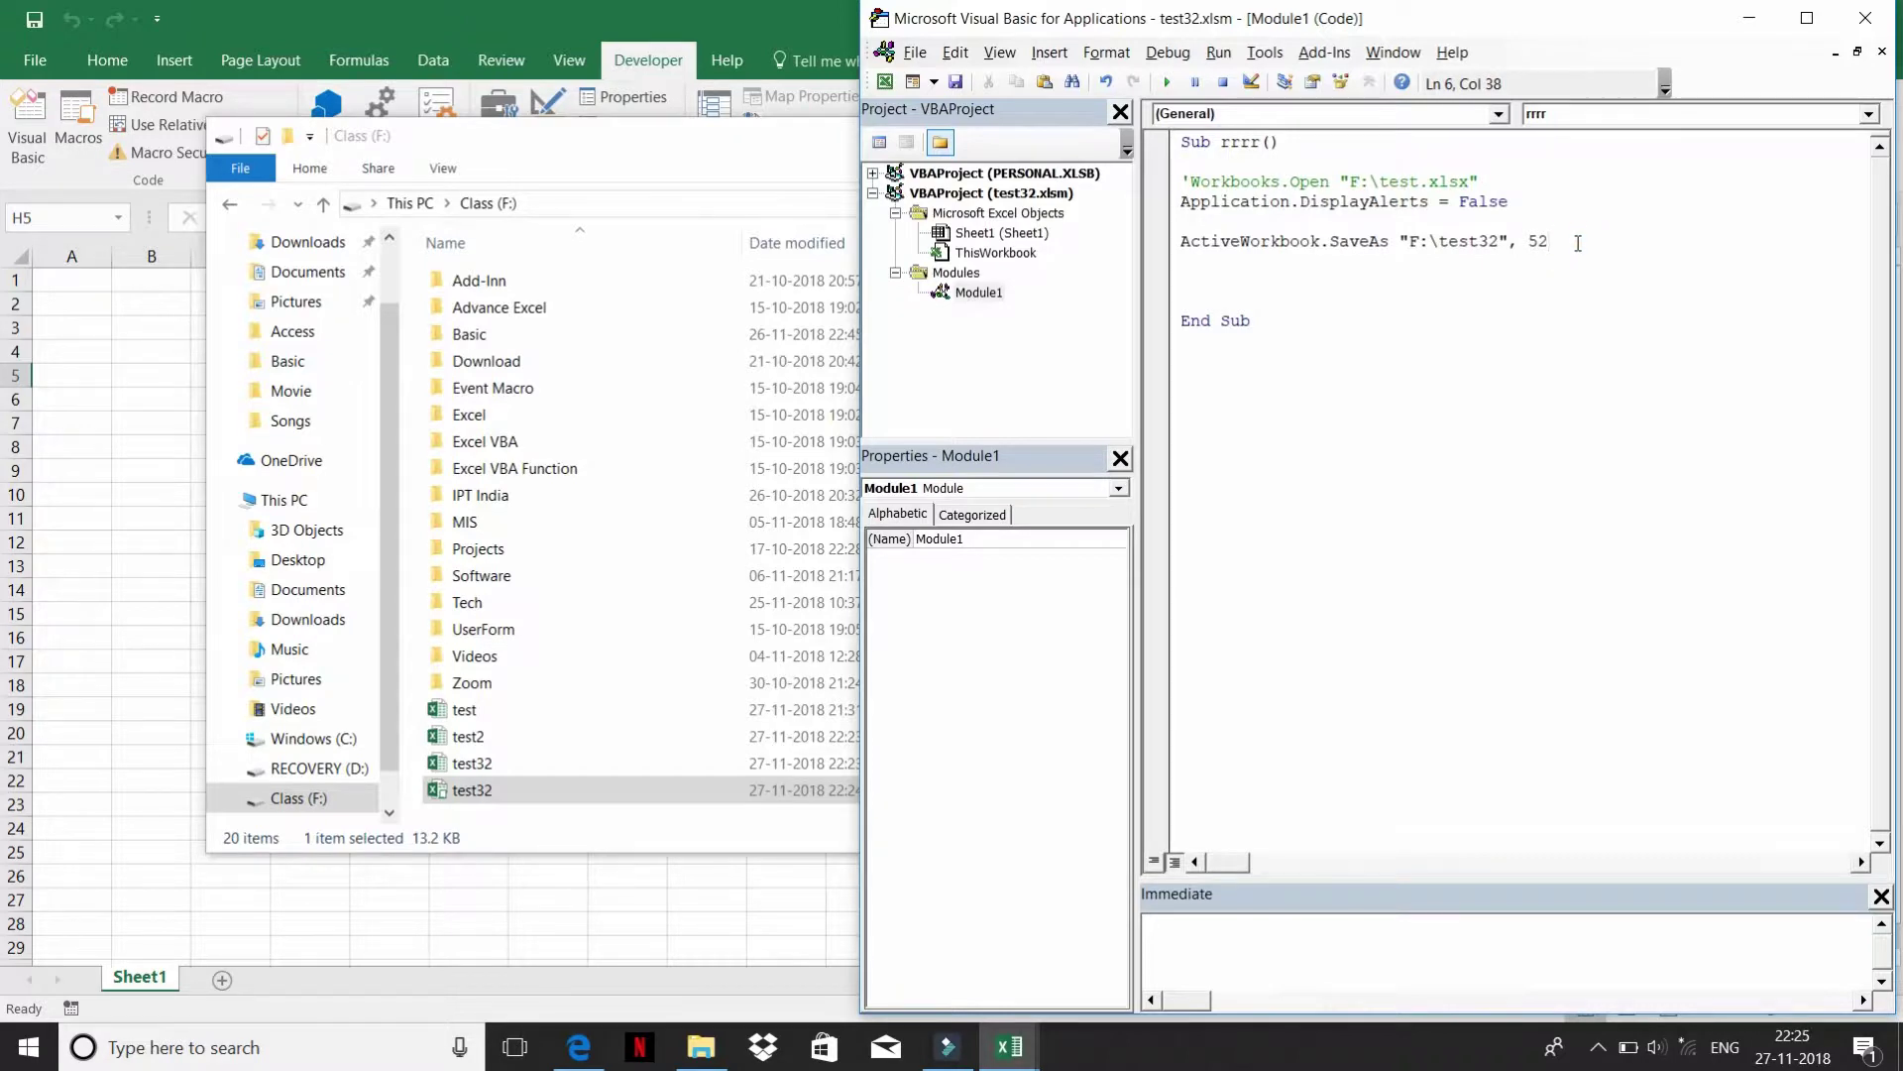
{"action": "key", "text": "BackSpace"}
{"action": "type", "text": "1"}
{"action": "key", "text": "BackSpace"}
{"action": "type", "text": "6"}
Step: Run the macro to save test62 with format 51 and verify it in Class (F:)
{"action": "left_click", "coordinate": [1168, 83]}
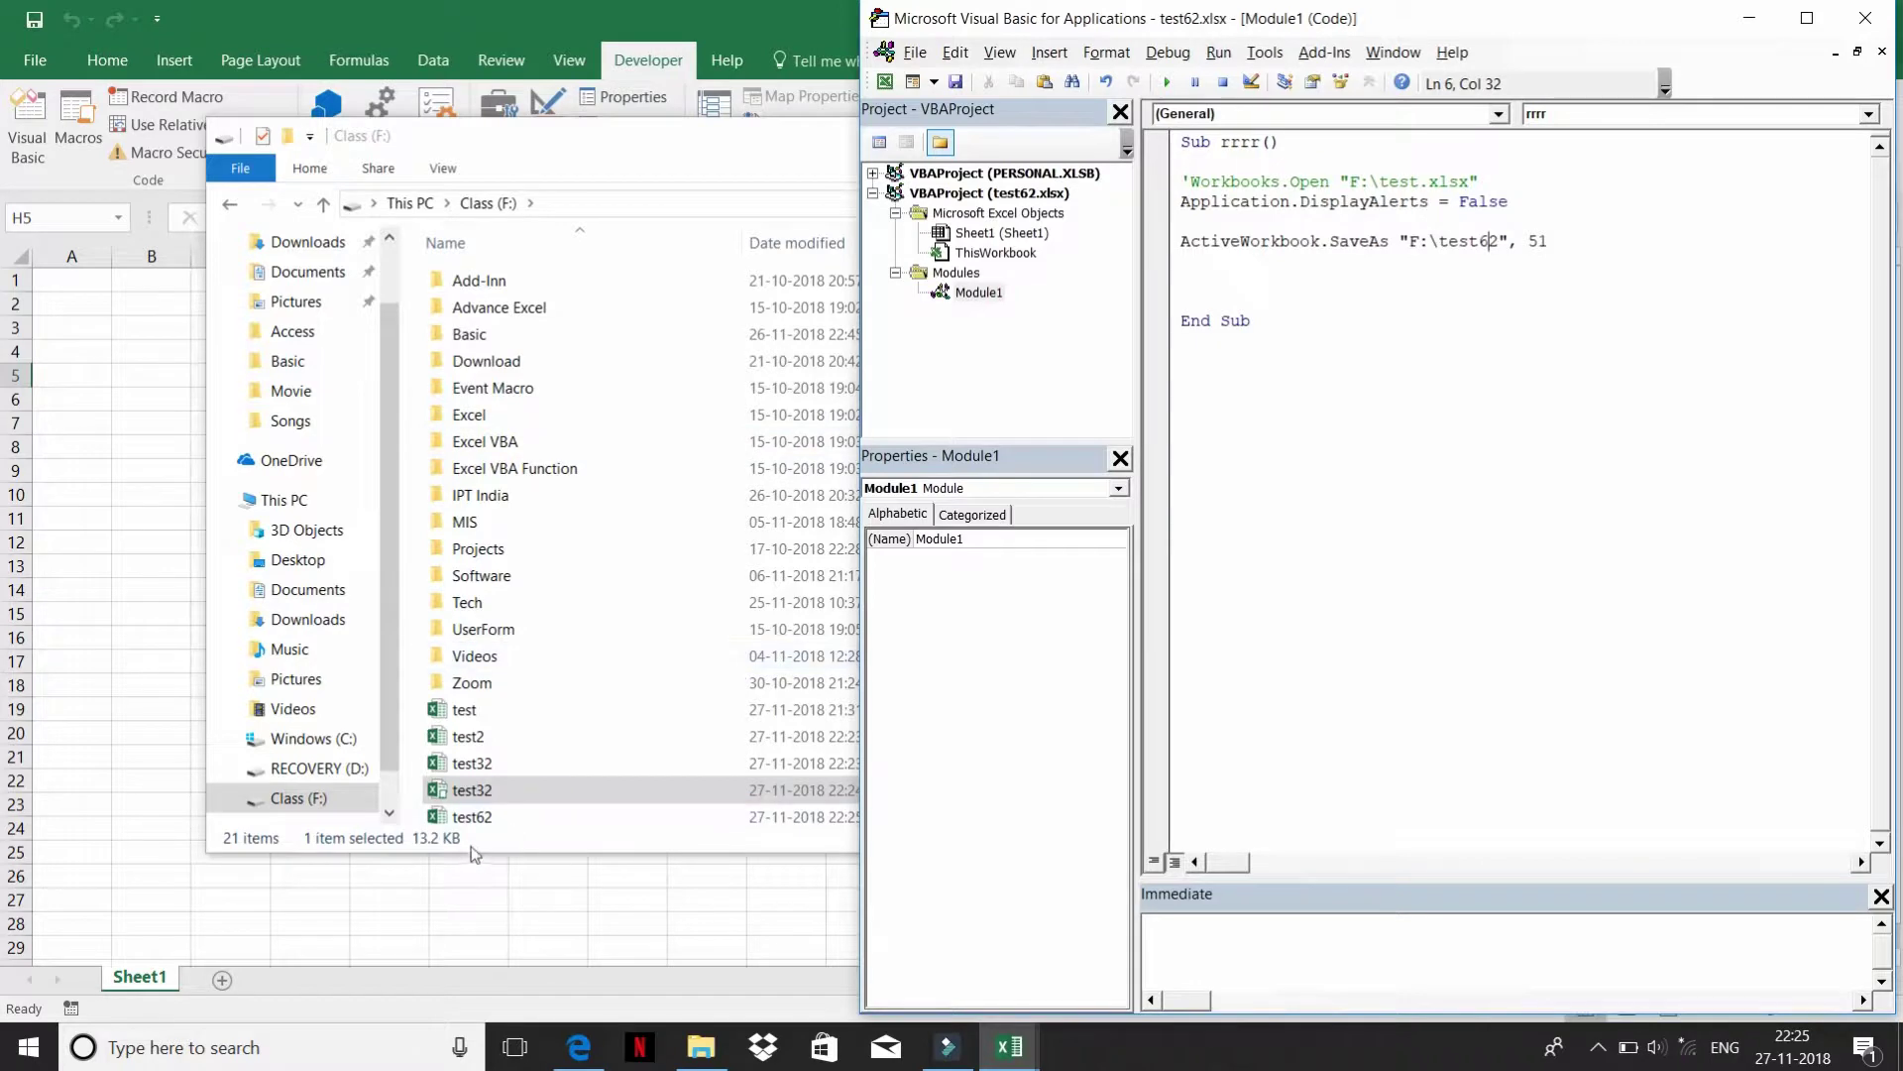
{"action": "left_click", "coordinate": [497, 813]}
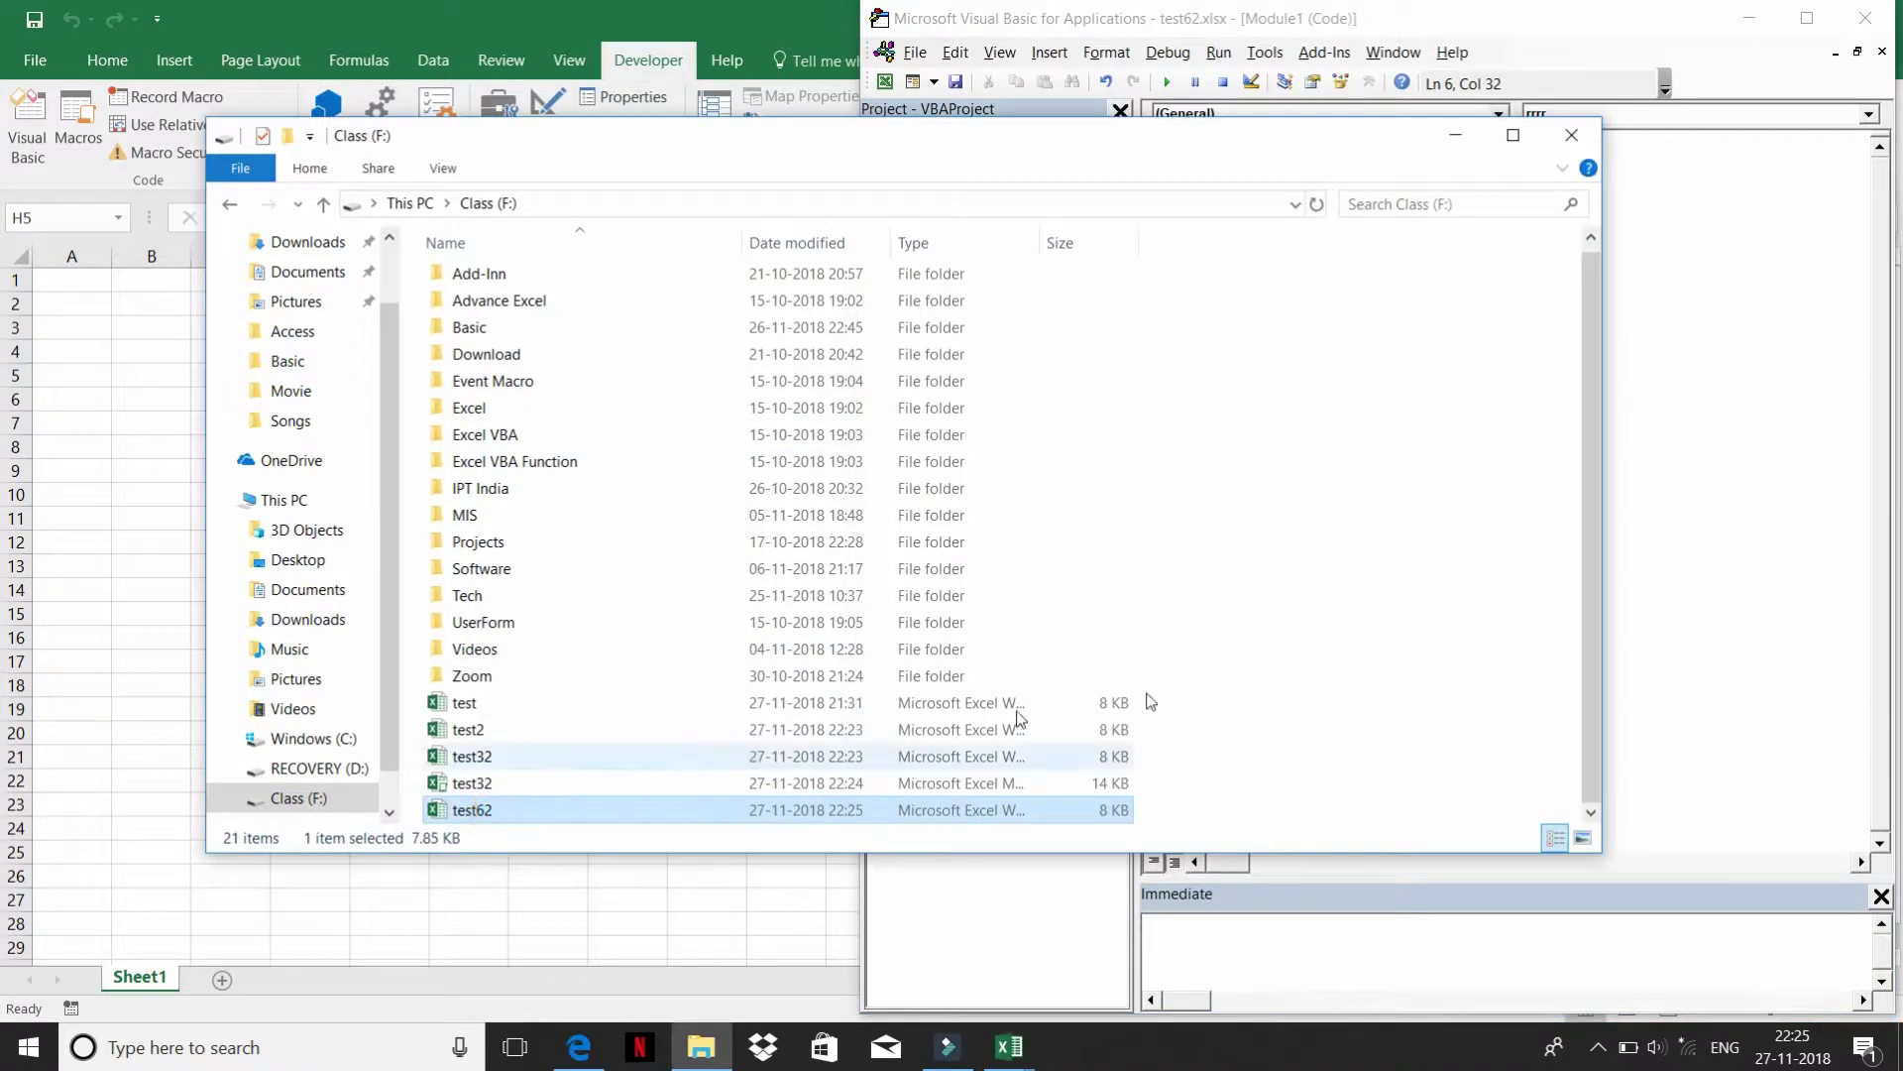
{"action": "left_click", "coordinate": [1768, 353]}
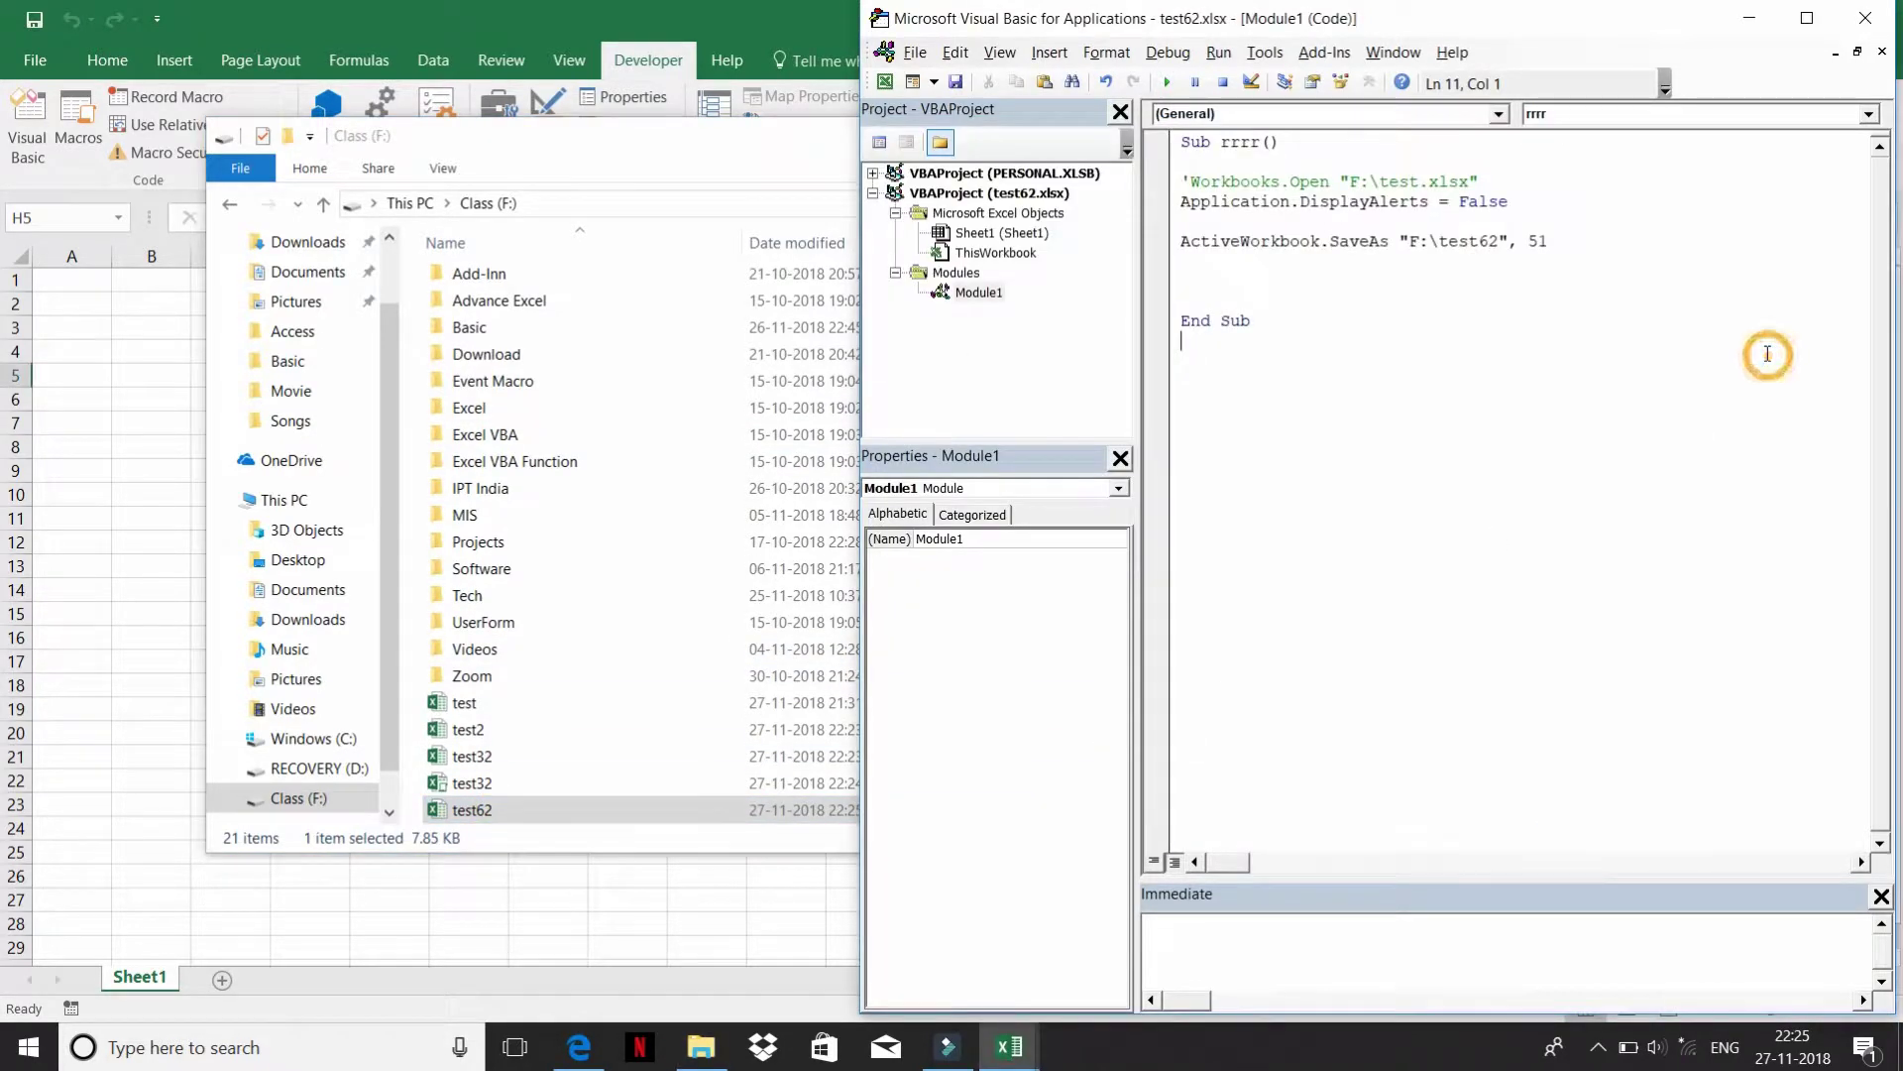
{"action": "left_click", "coordinate": [1583, 238]}
Step: Change the format to 50, run the macro to save test62.xlsb, then delete the 50
{"action": "key", "text": "BackSpace"}
{"action": "type", "text": "0"}
{"action": "left_click", "coordinate": [1167, 86]}
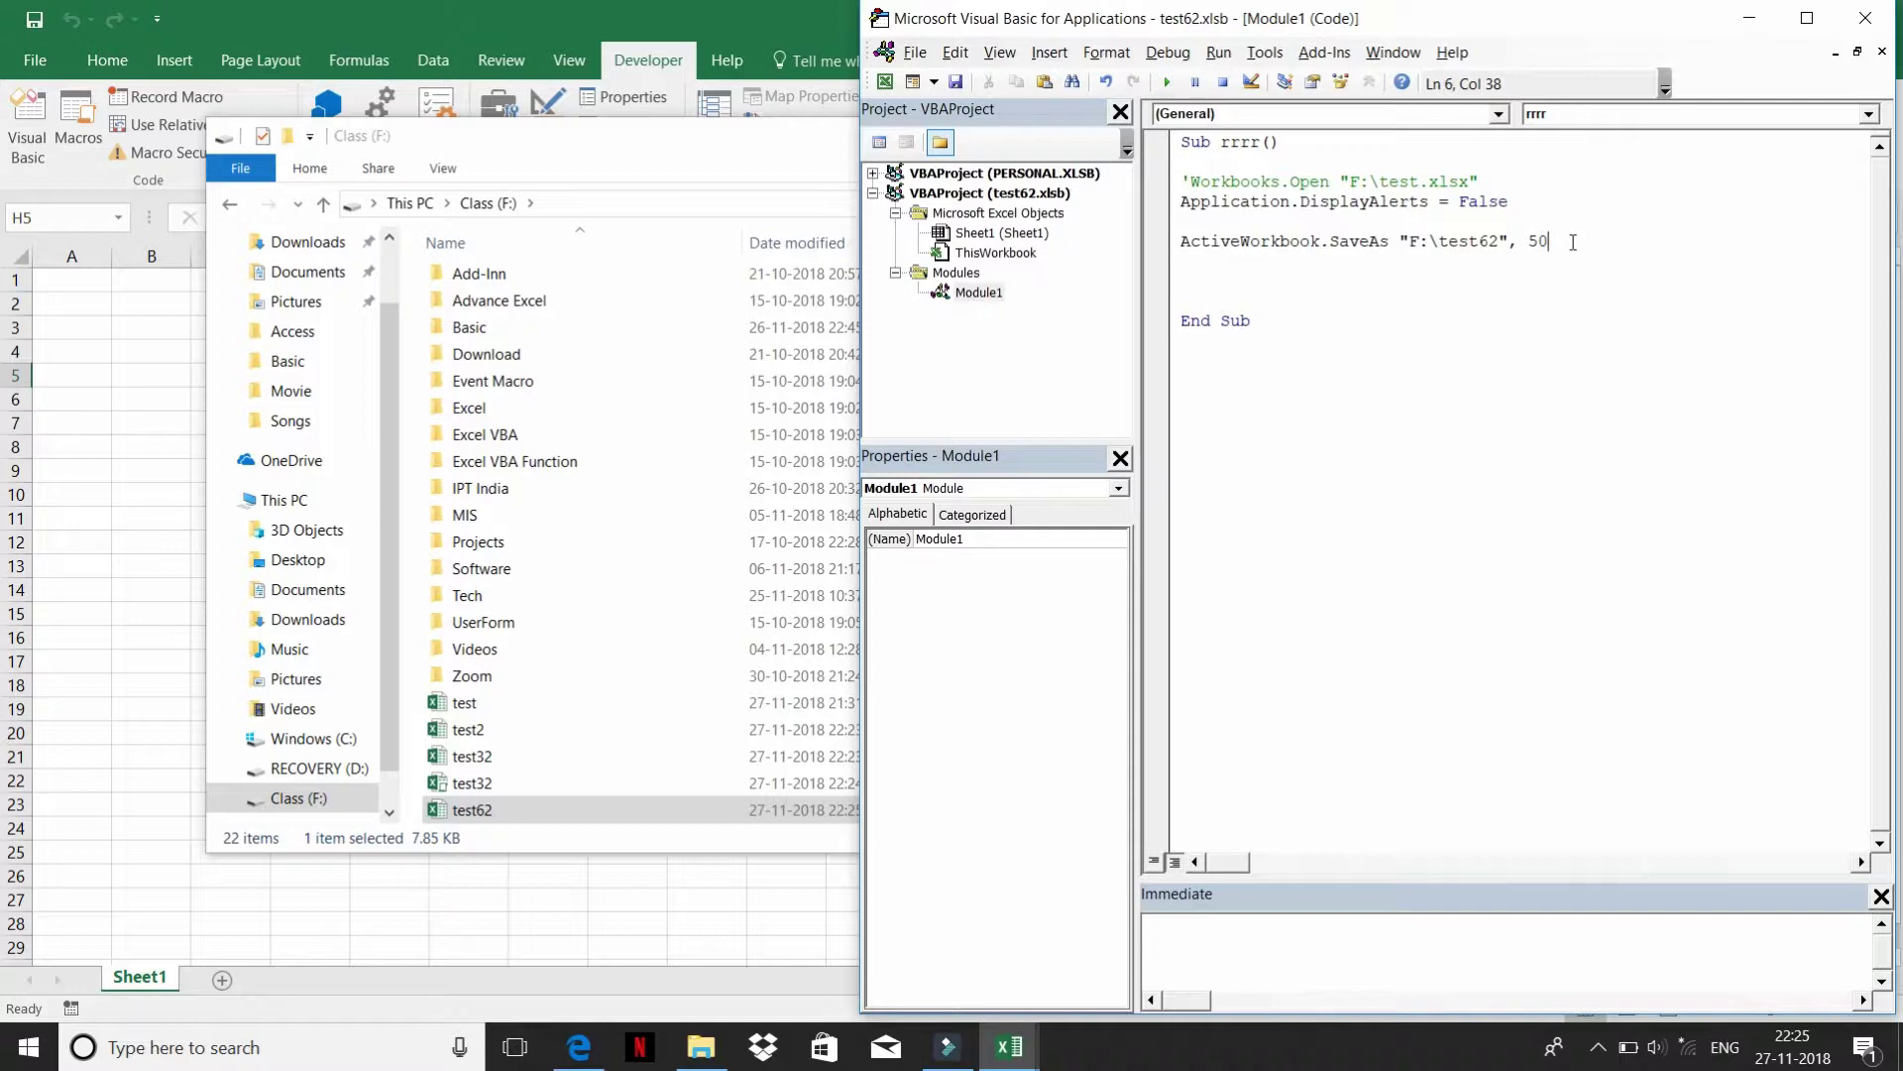
{"action": "key", "text": "BackSpace"}
{"action": "key", "text": "BackSpace"}
Step: Set the file format argument to xlOpenXMLWorkbookMacroEnabled using autocomplete
{"action": "type", "text": "xl"}
{"action": "key", "text": "BackSpace"}
{"action": "key", "text": "BackSpace"}
{"action": "key", "text": "ctrl+space"}
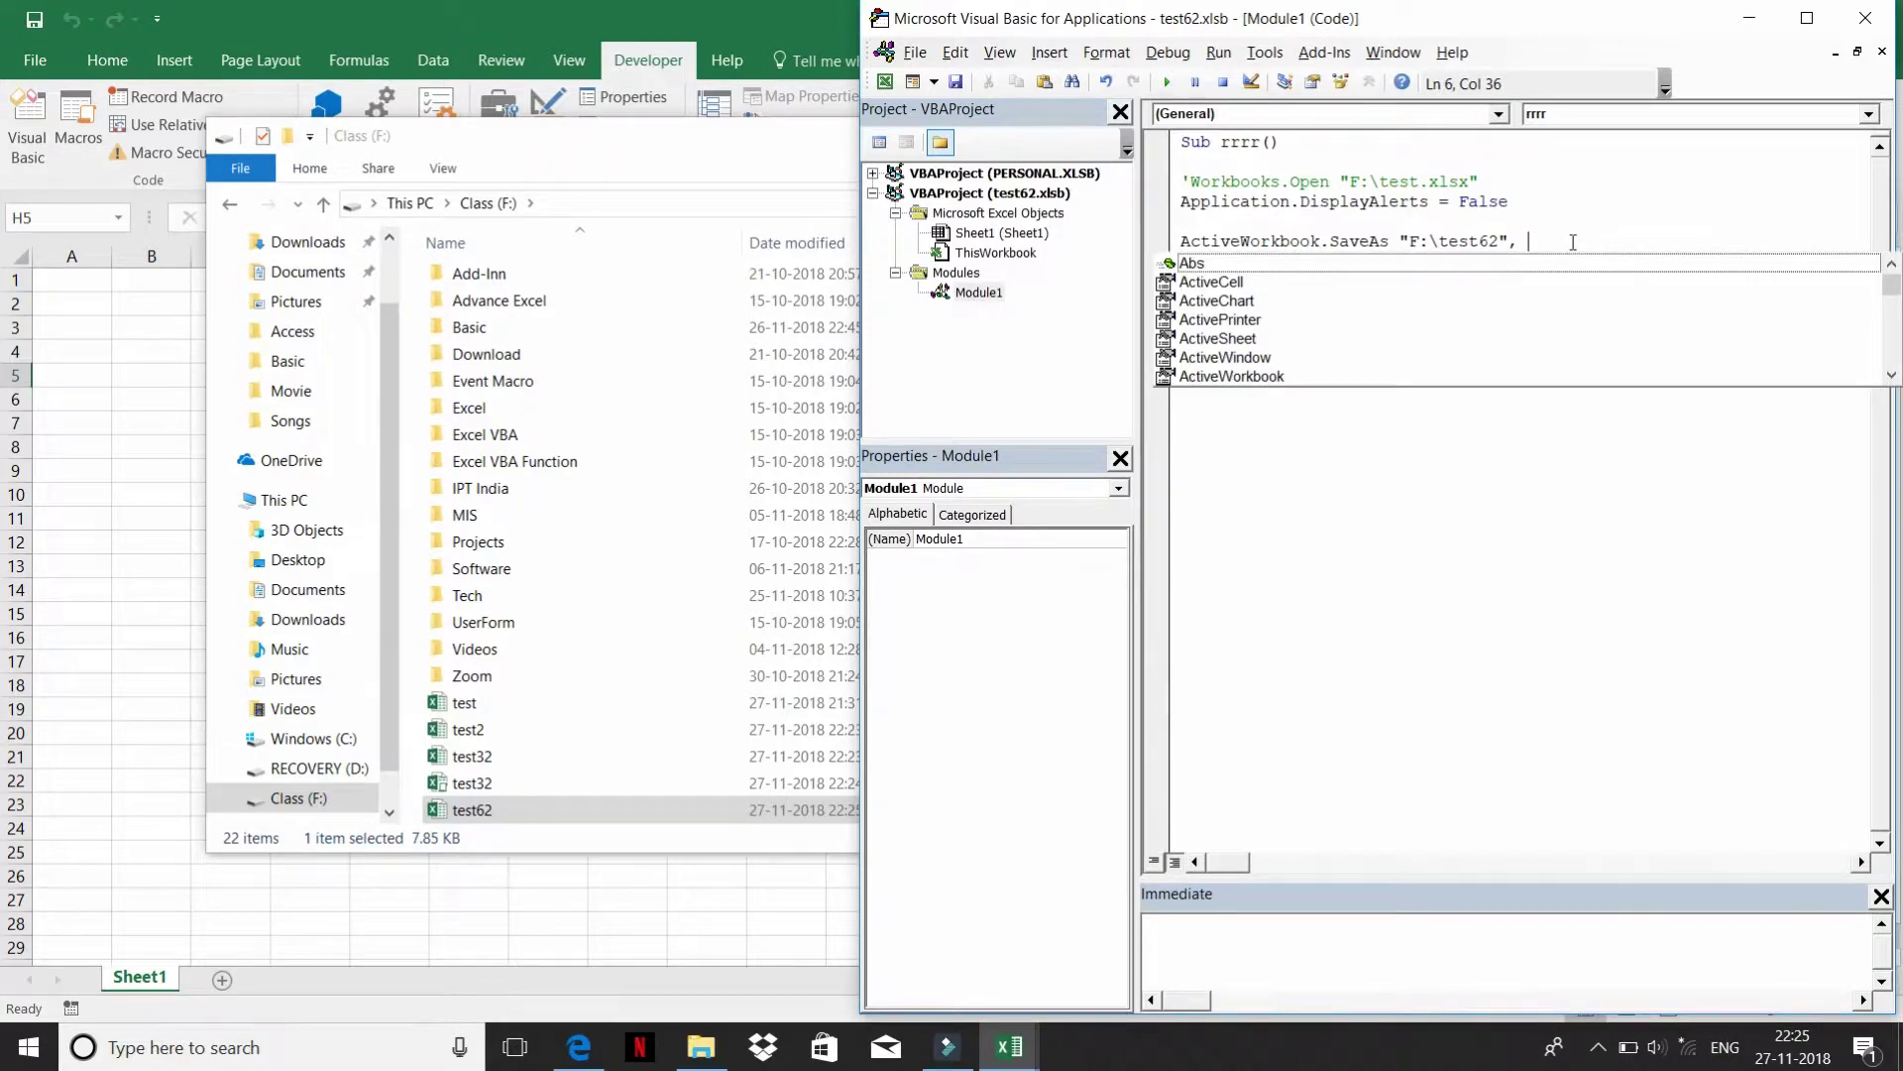
{"action": "type", "text": "xl"}
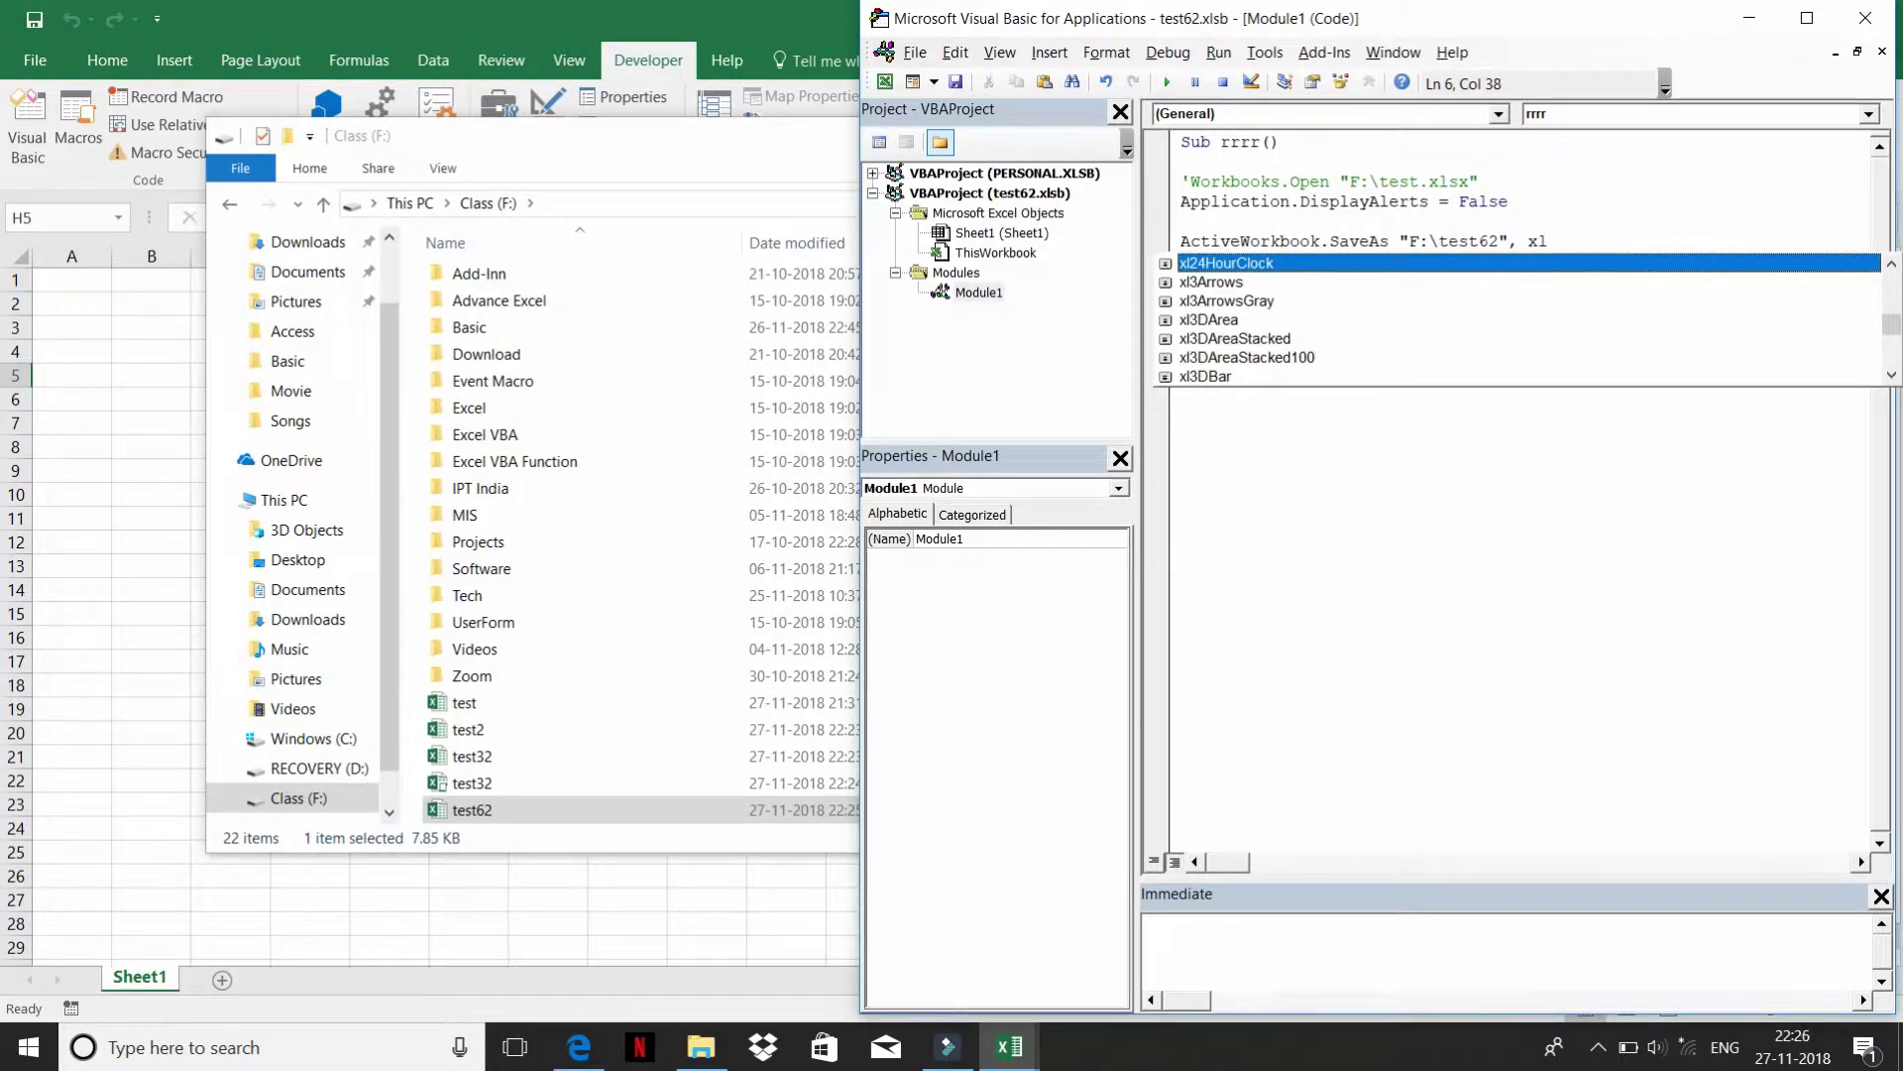
{"action": "type", "text": "o"}
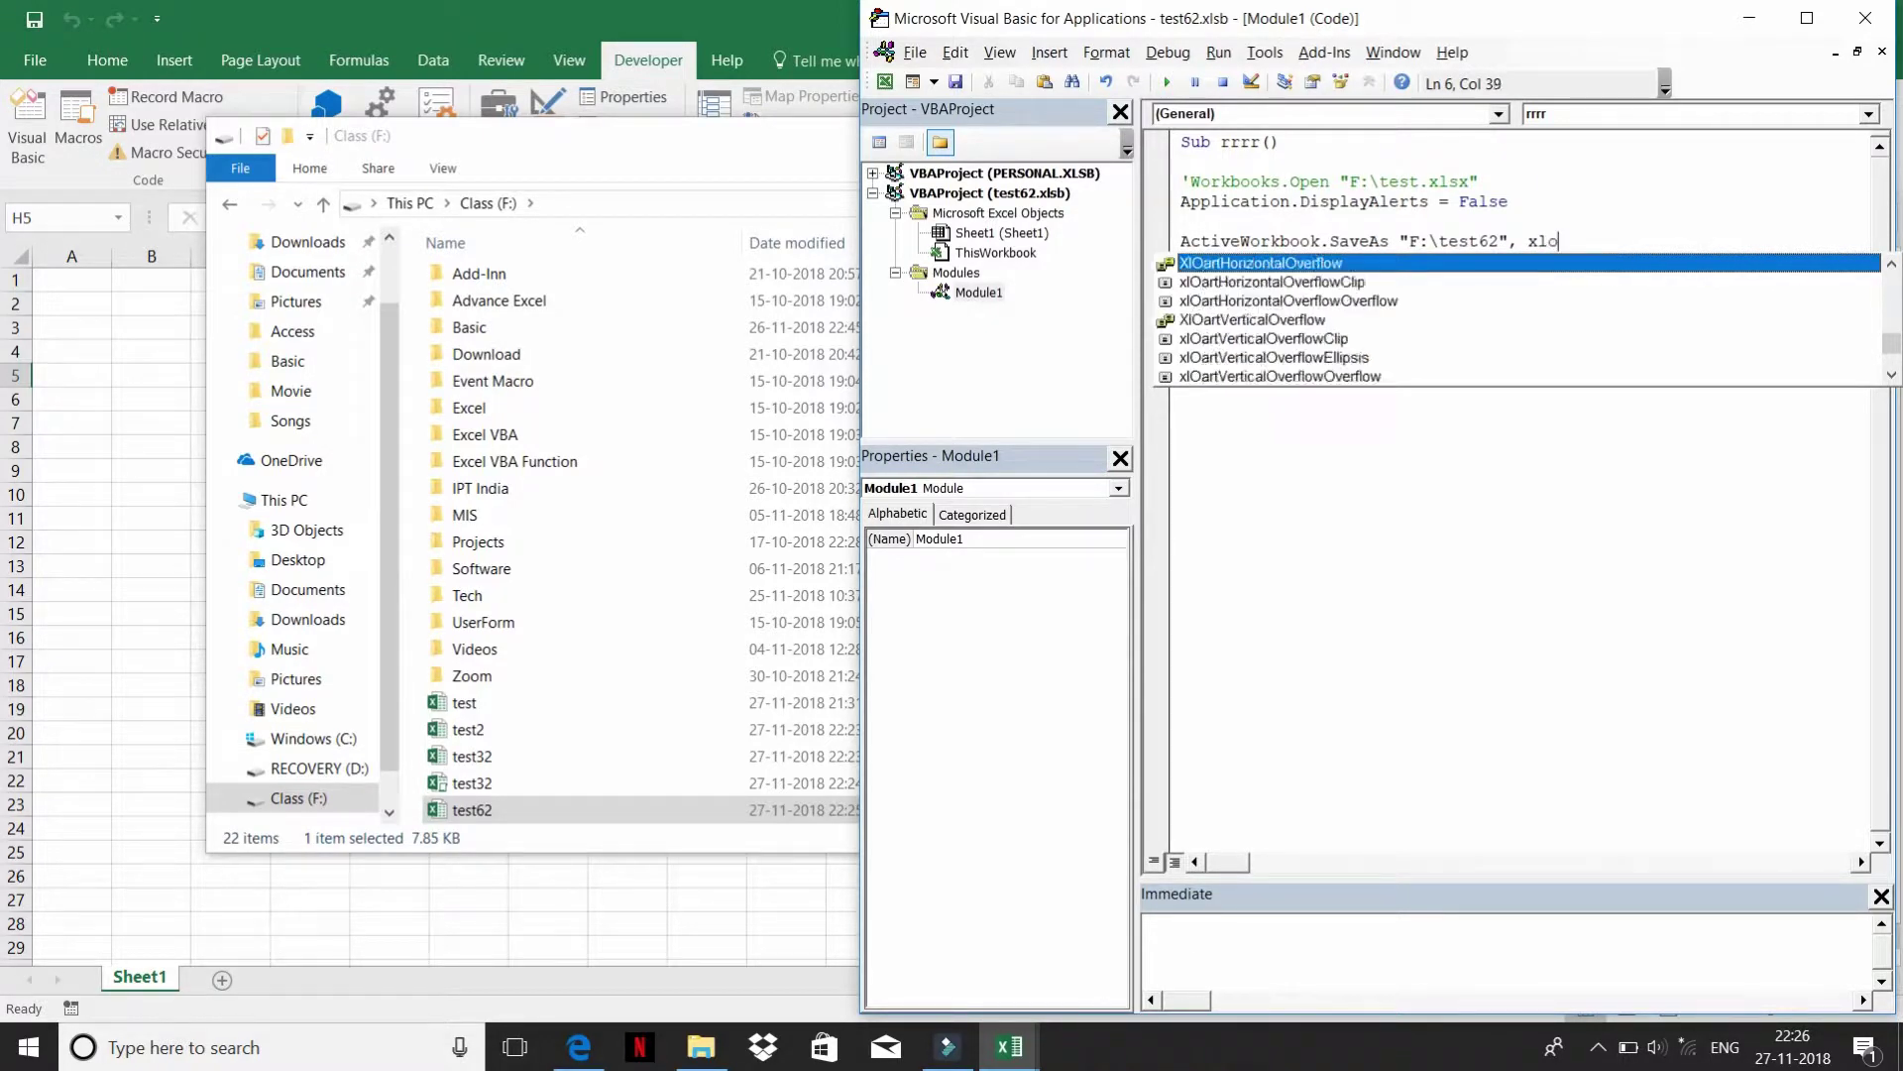
{"action": "type", "text": "pen"}
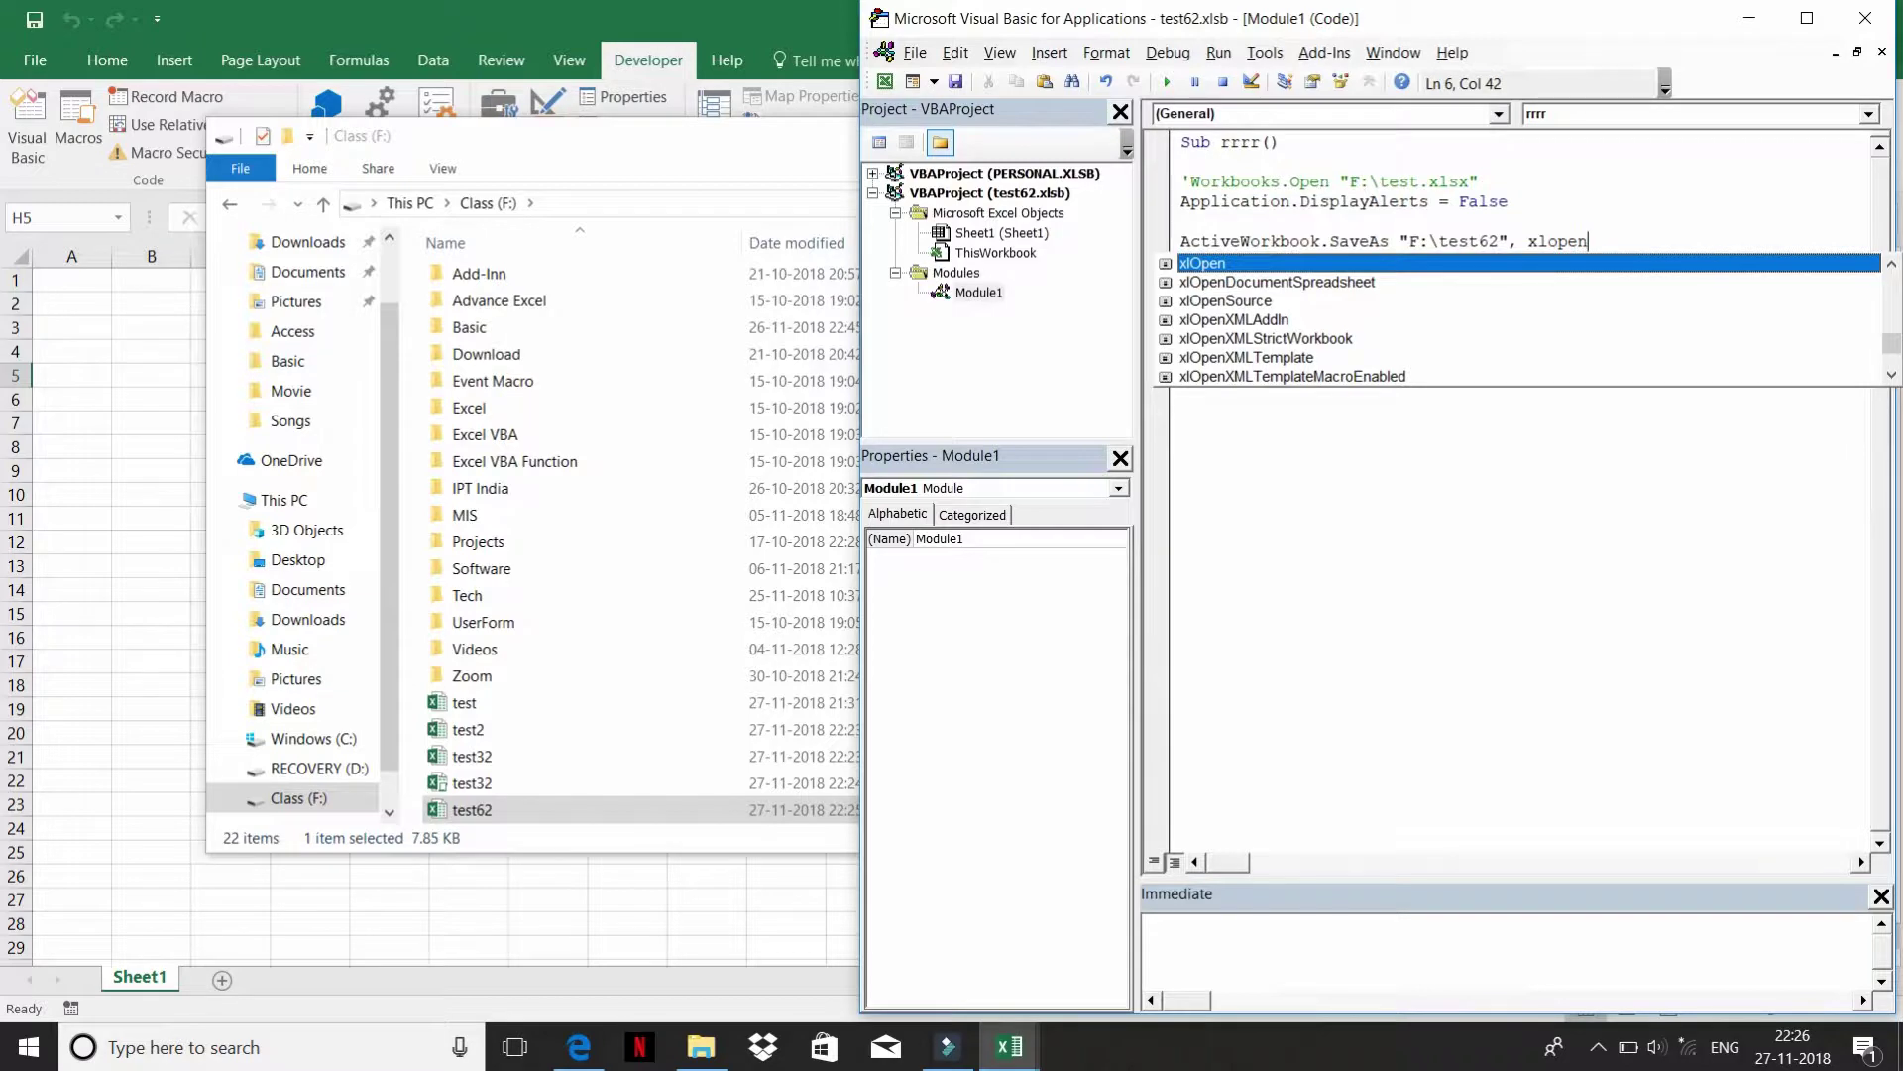
{"action": "type", "text": "xml"}
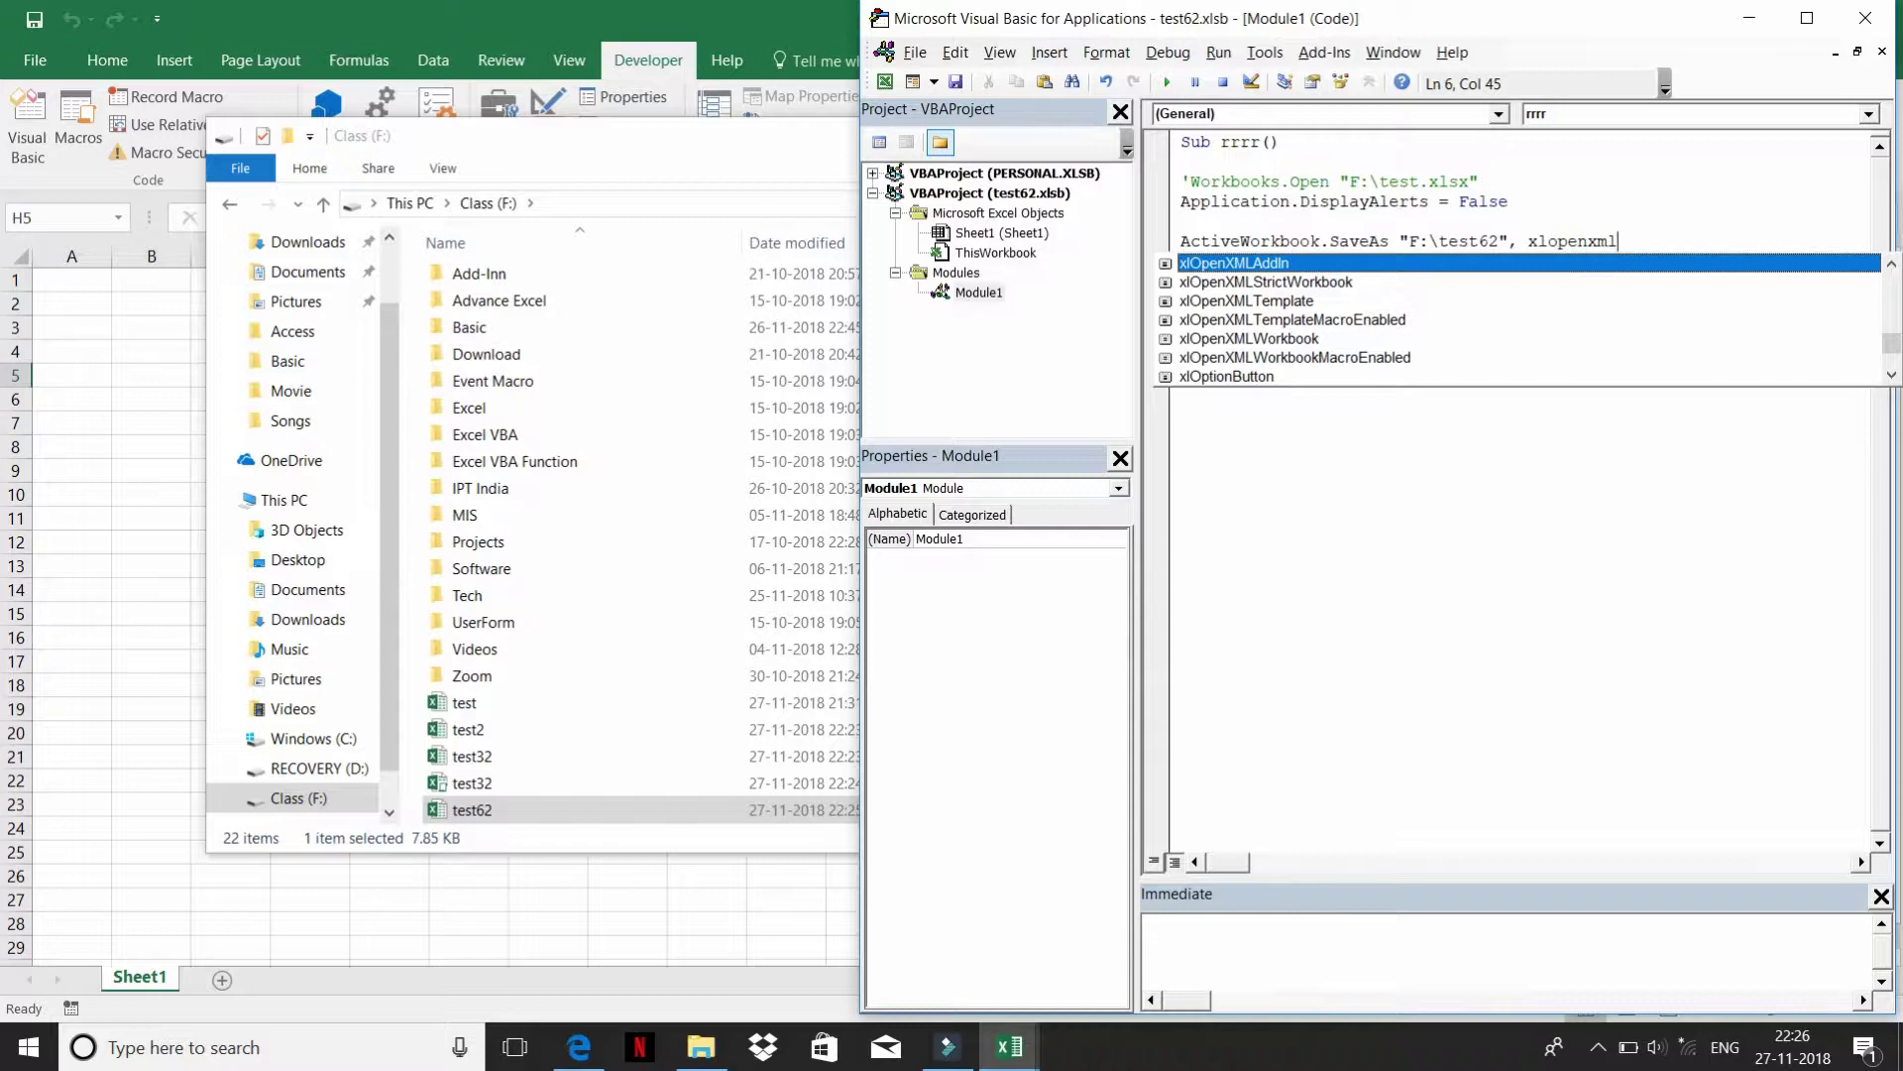
{"action": "key", "text": "Down"}
{"action": "key", "text": "Down"}
{"action": "key", "text": "Down"}
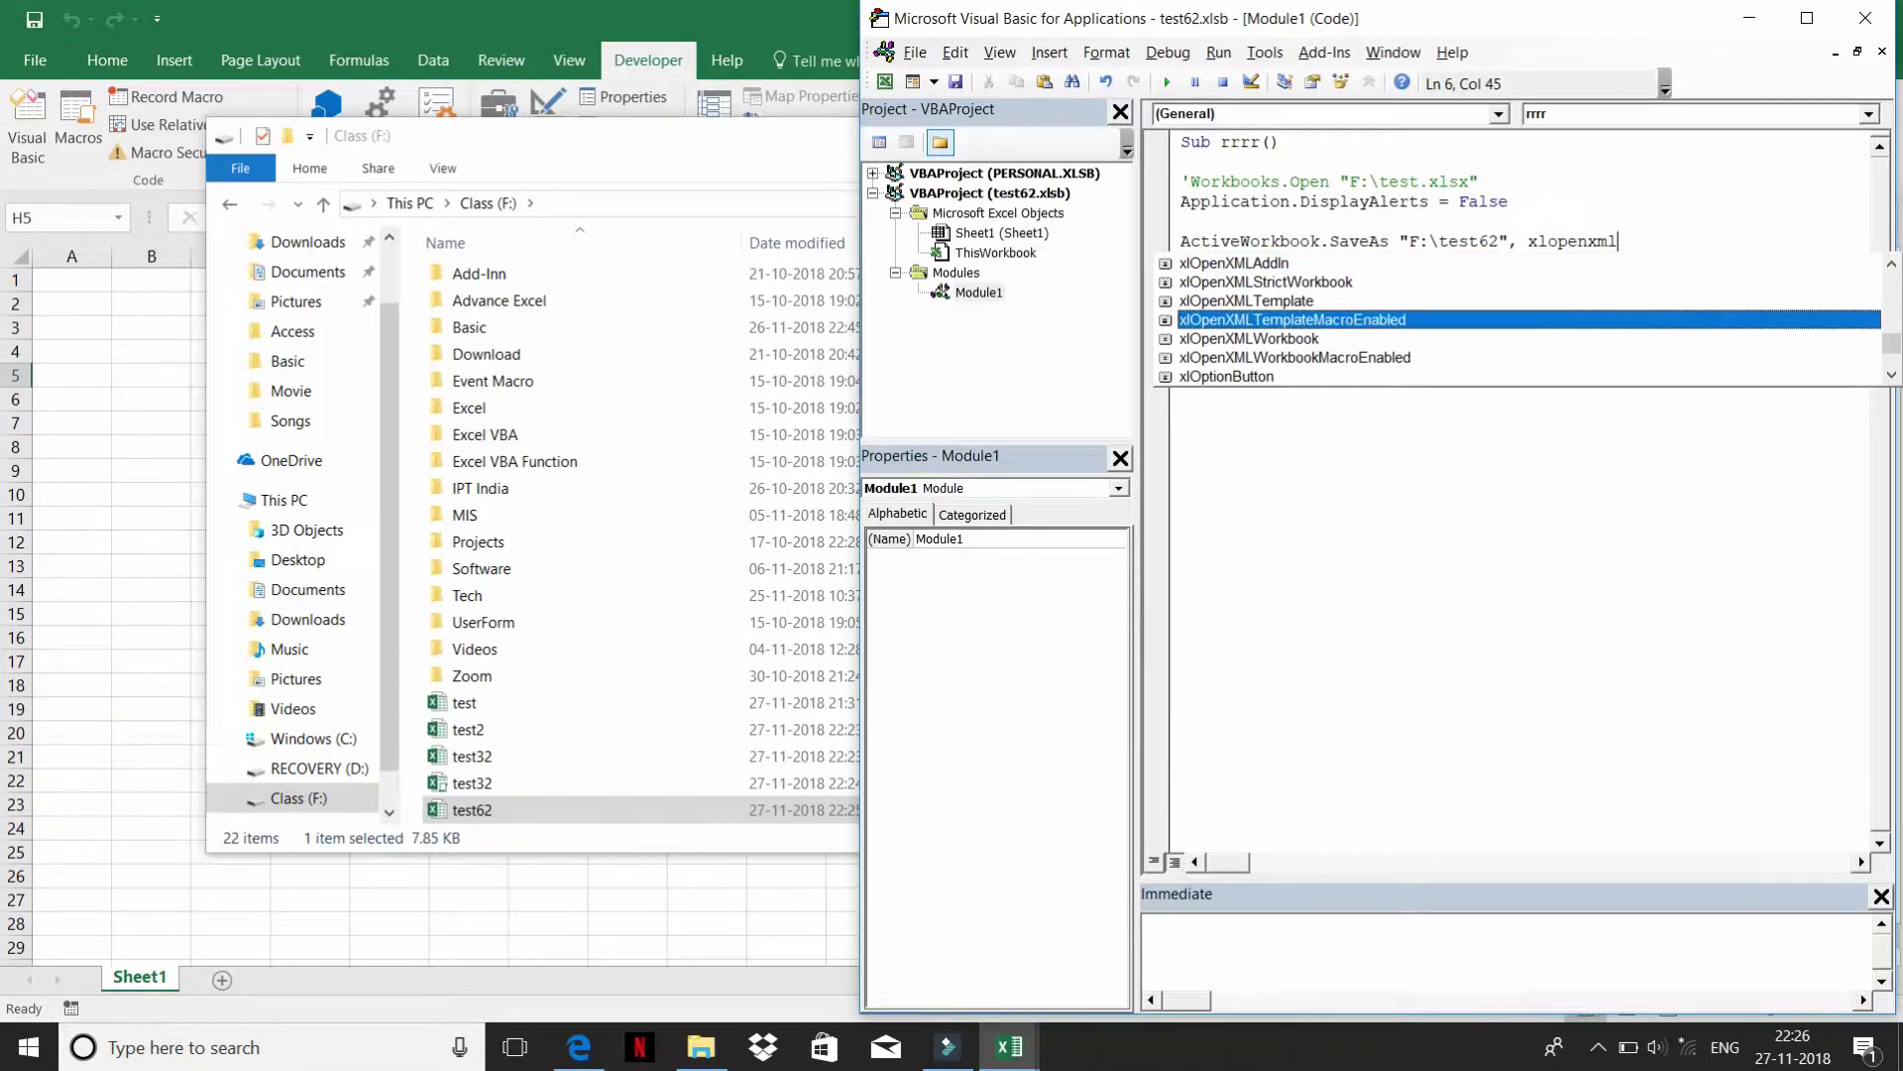
{"action": "key", "text": "Down"}
{"action": "key", "text": "Down"}
{"action": "key", "text": "Return"}
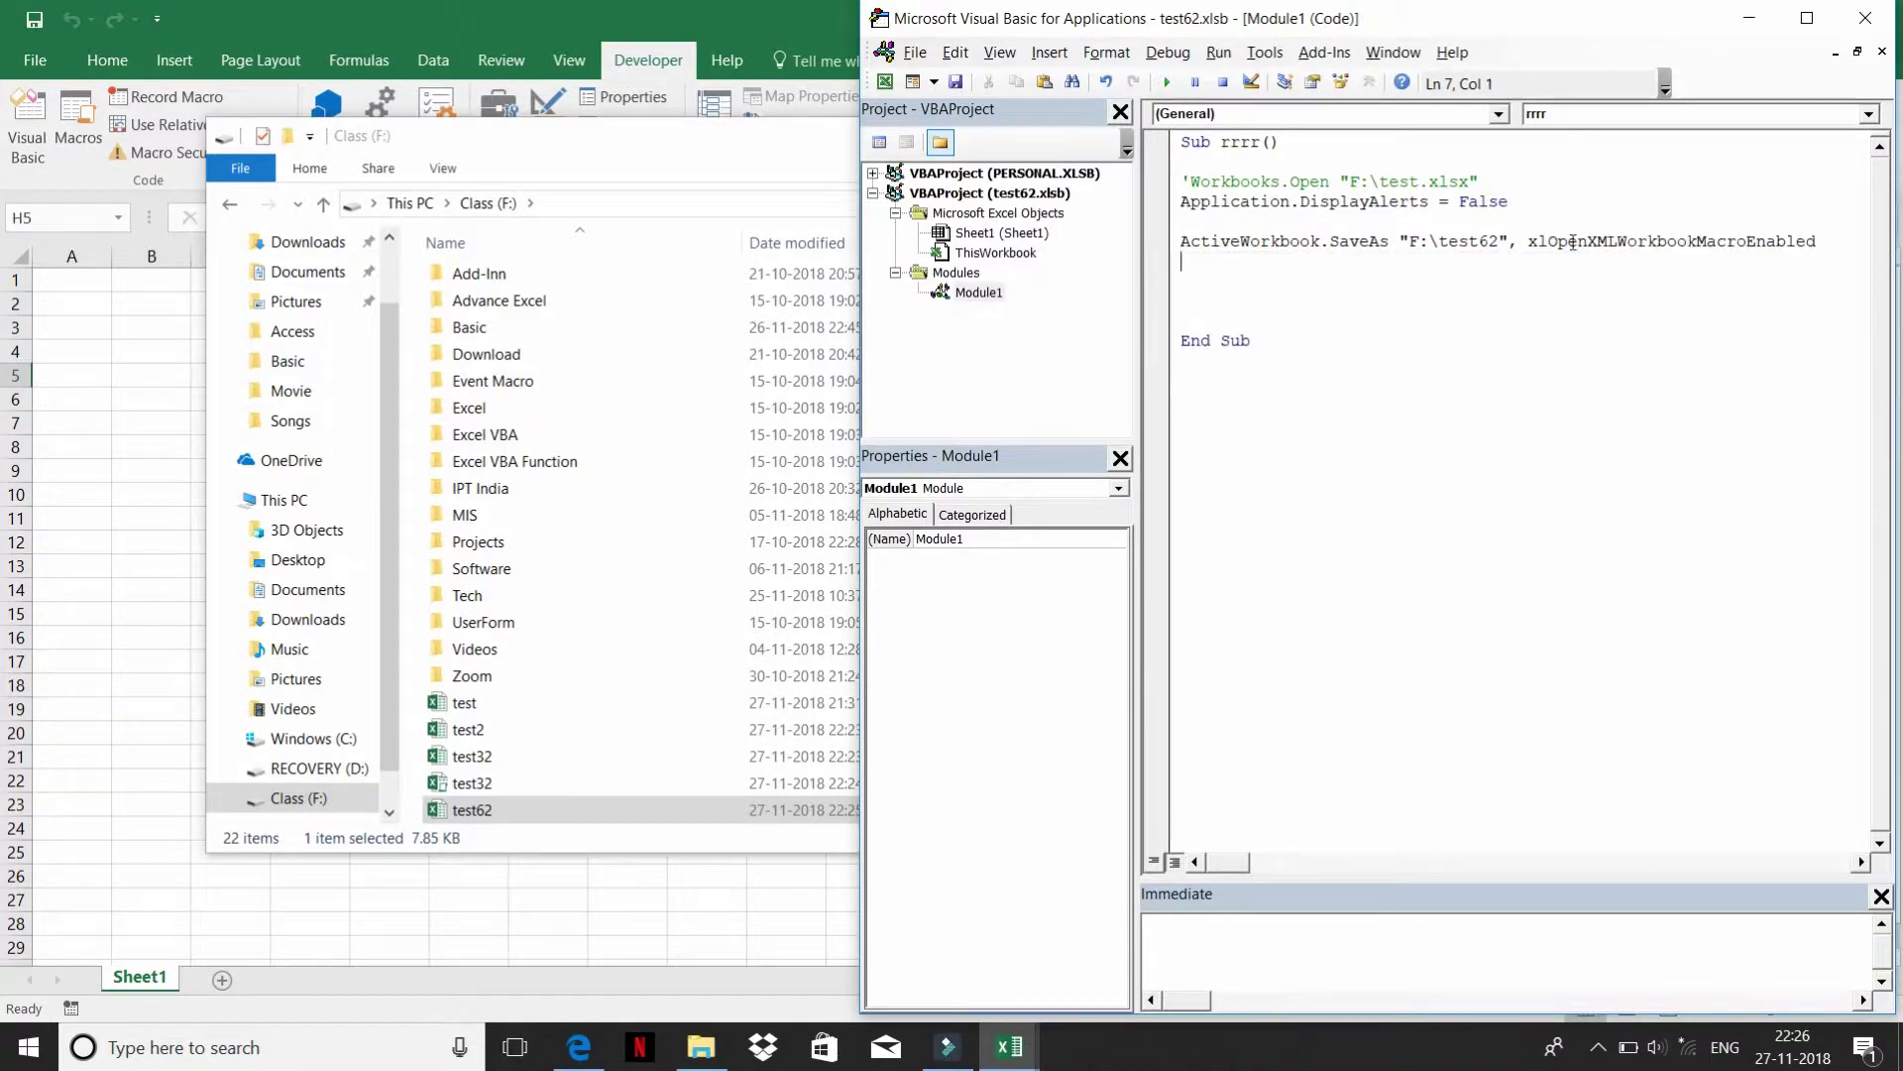
Step: Change the file name to test20, run the macro, and confirm test20.xlsm in Class (F:)
{"action": "left_click", "coordinate": [1498, 241]}
{"action": "key", "text": "BackSpace"}
{"action": "key", "text": "BackSpace"}
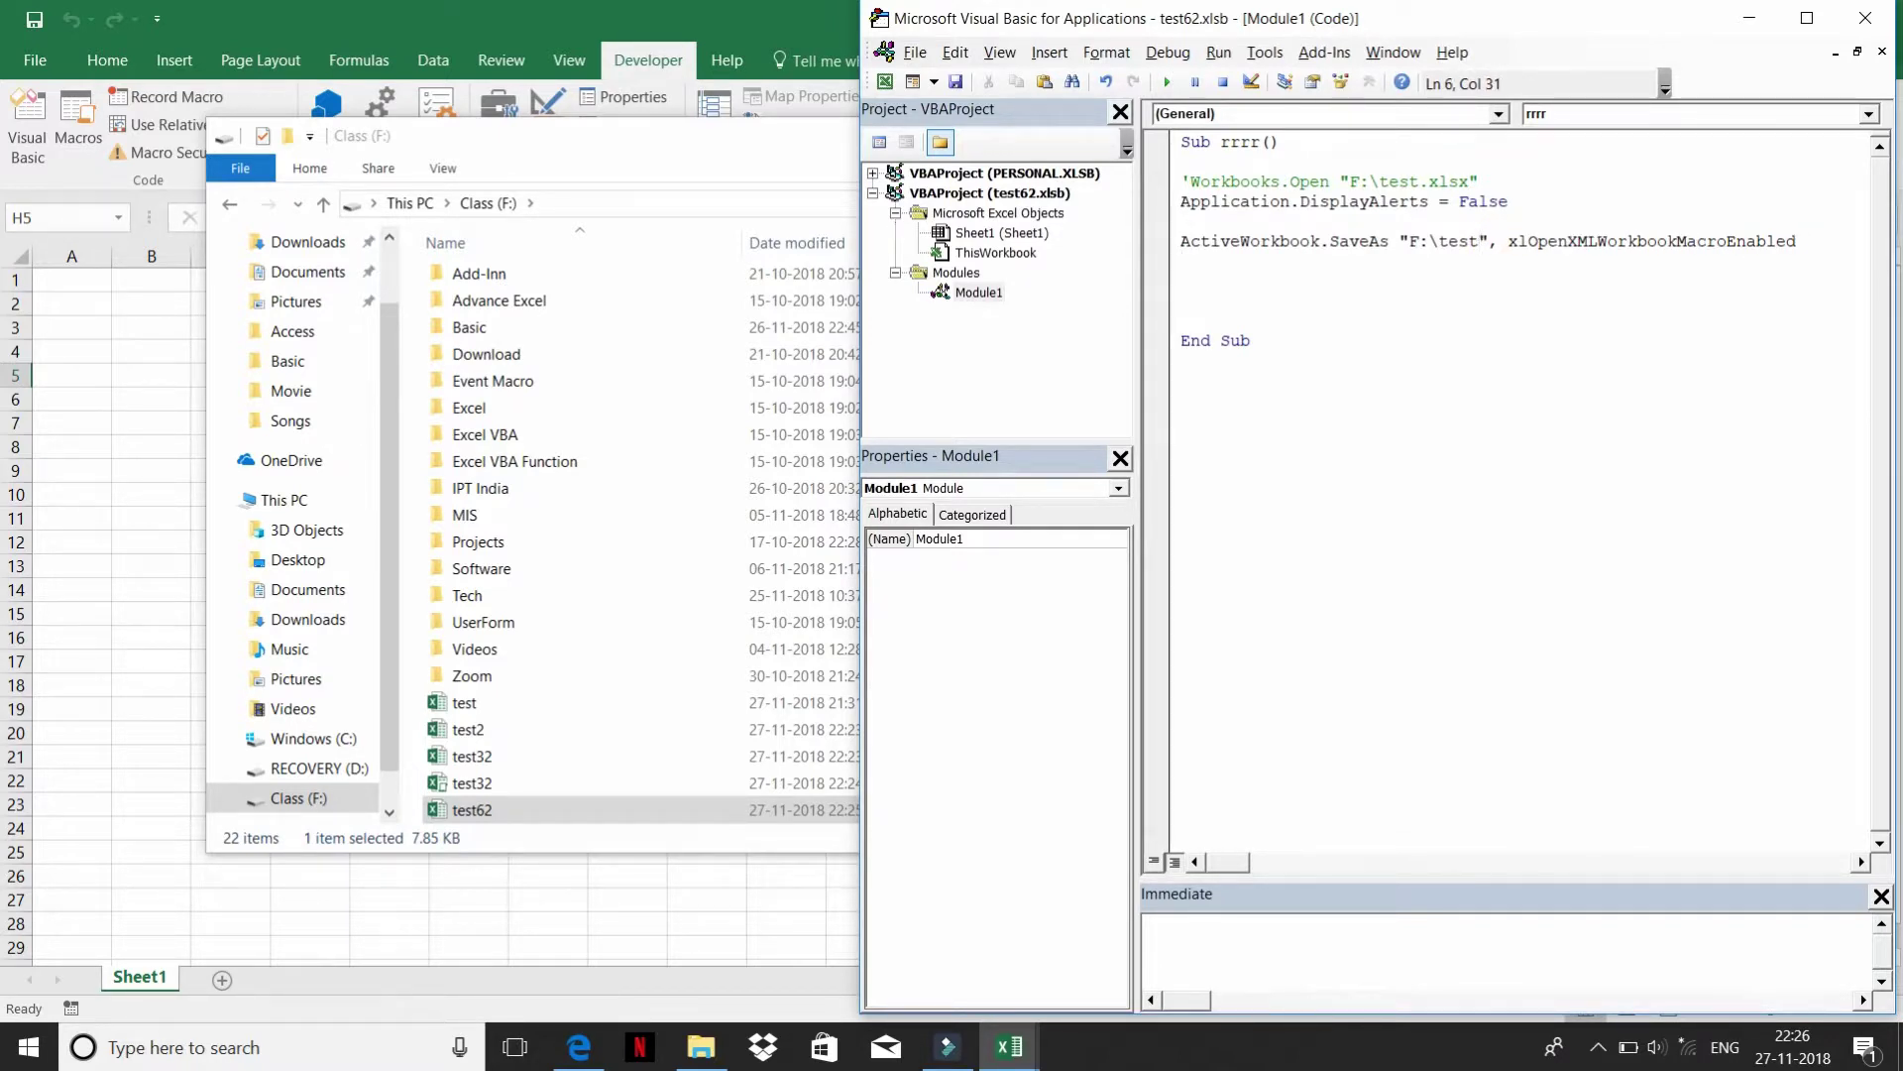
{"action": "type", "text": "20"}
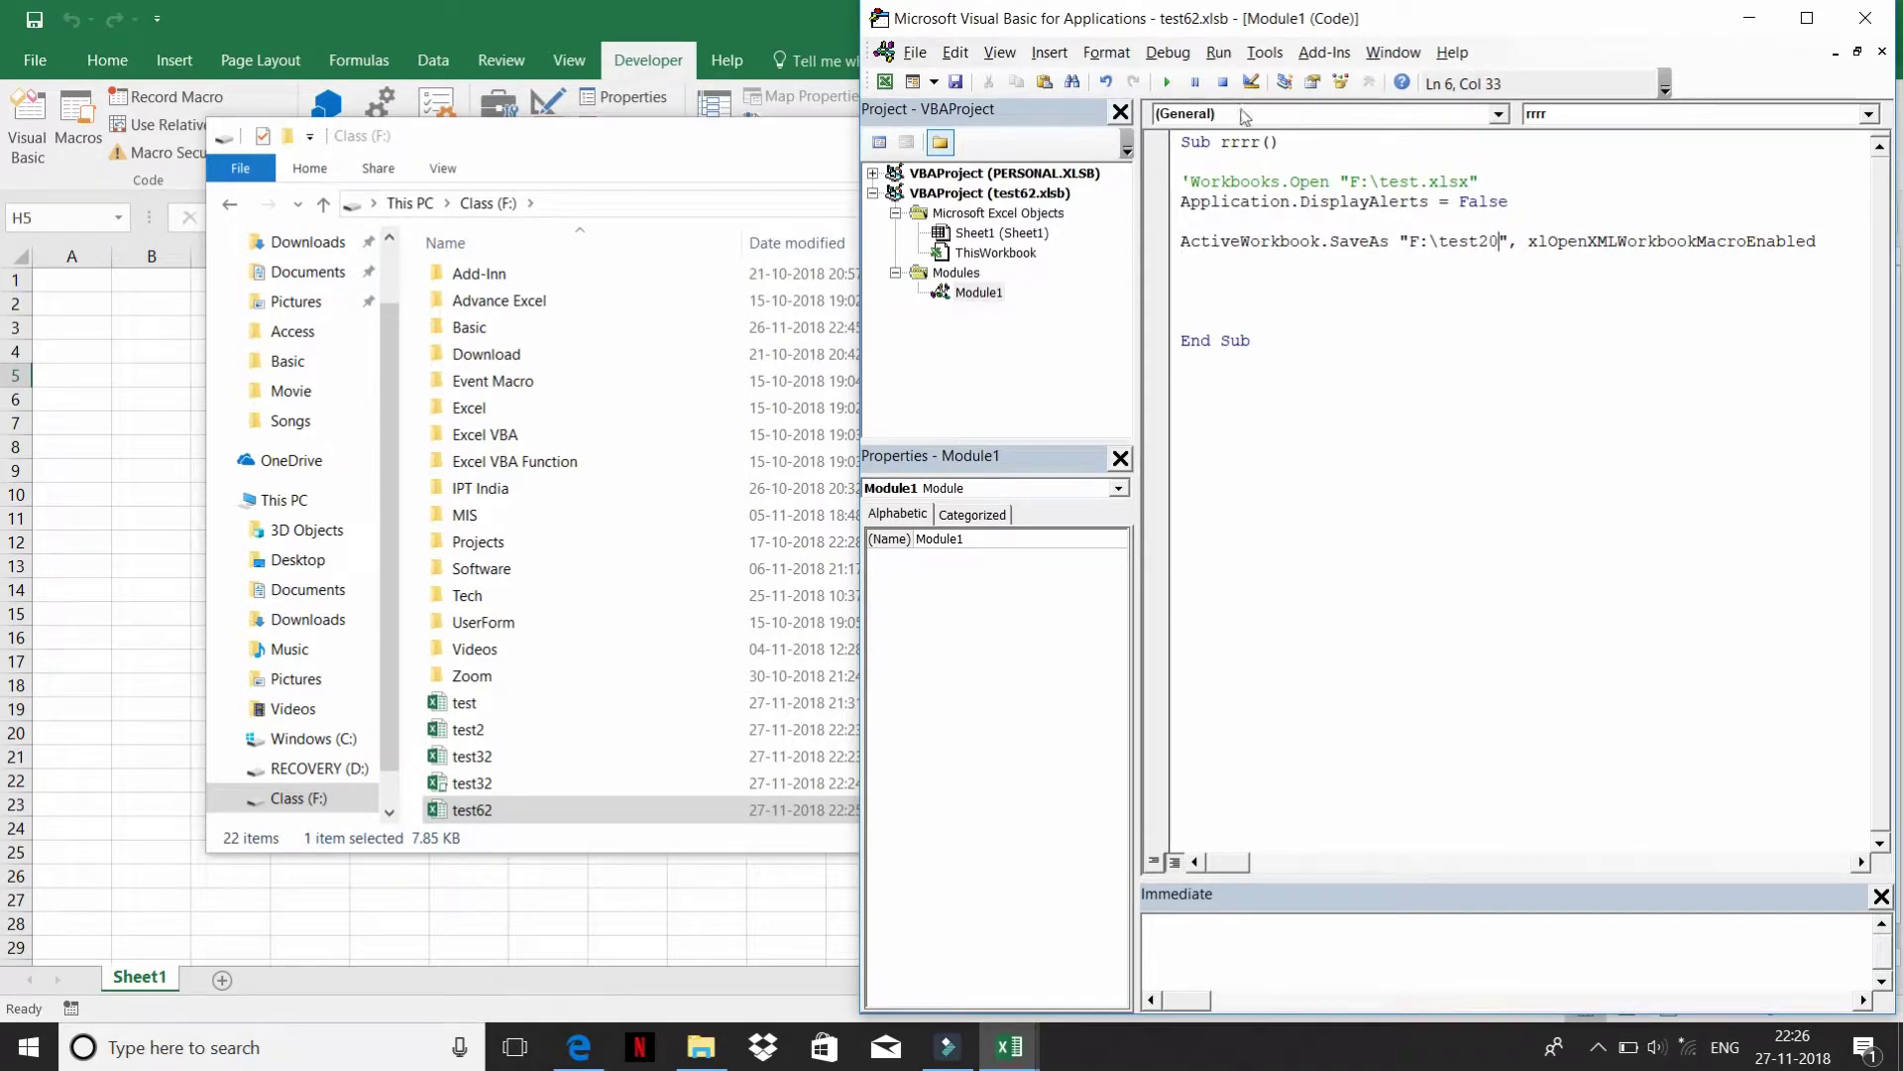
{"action": "left_click", "coordinate": [1166, 81]}
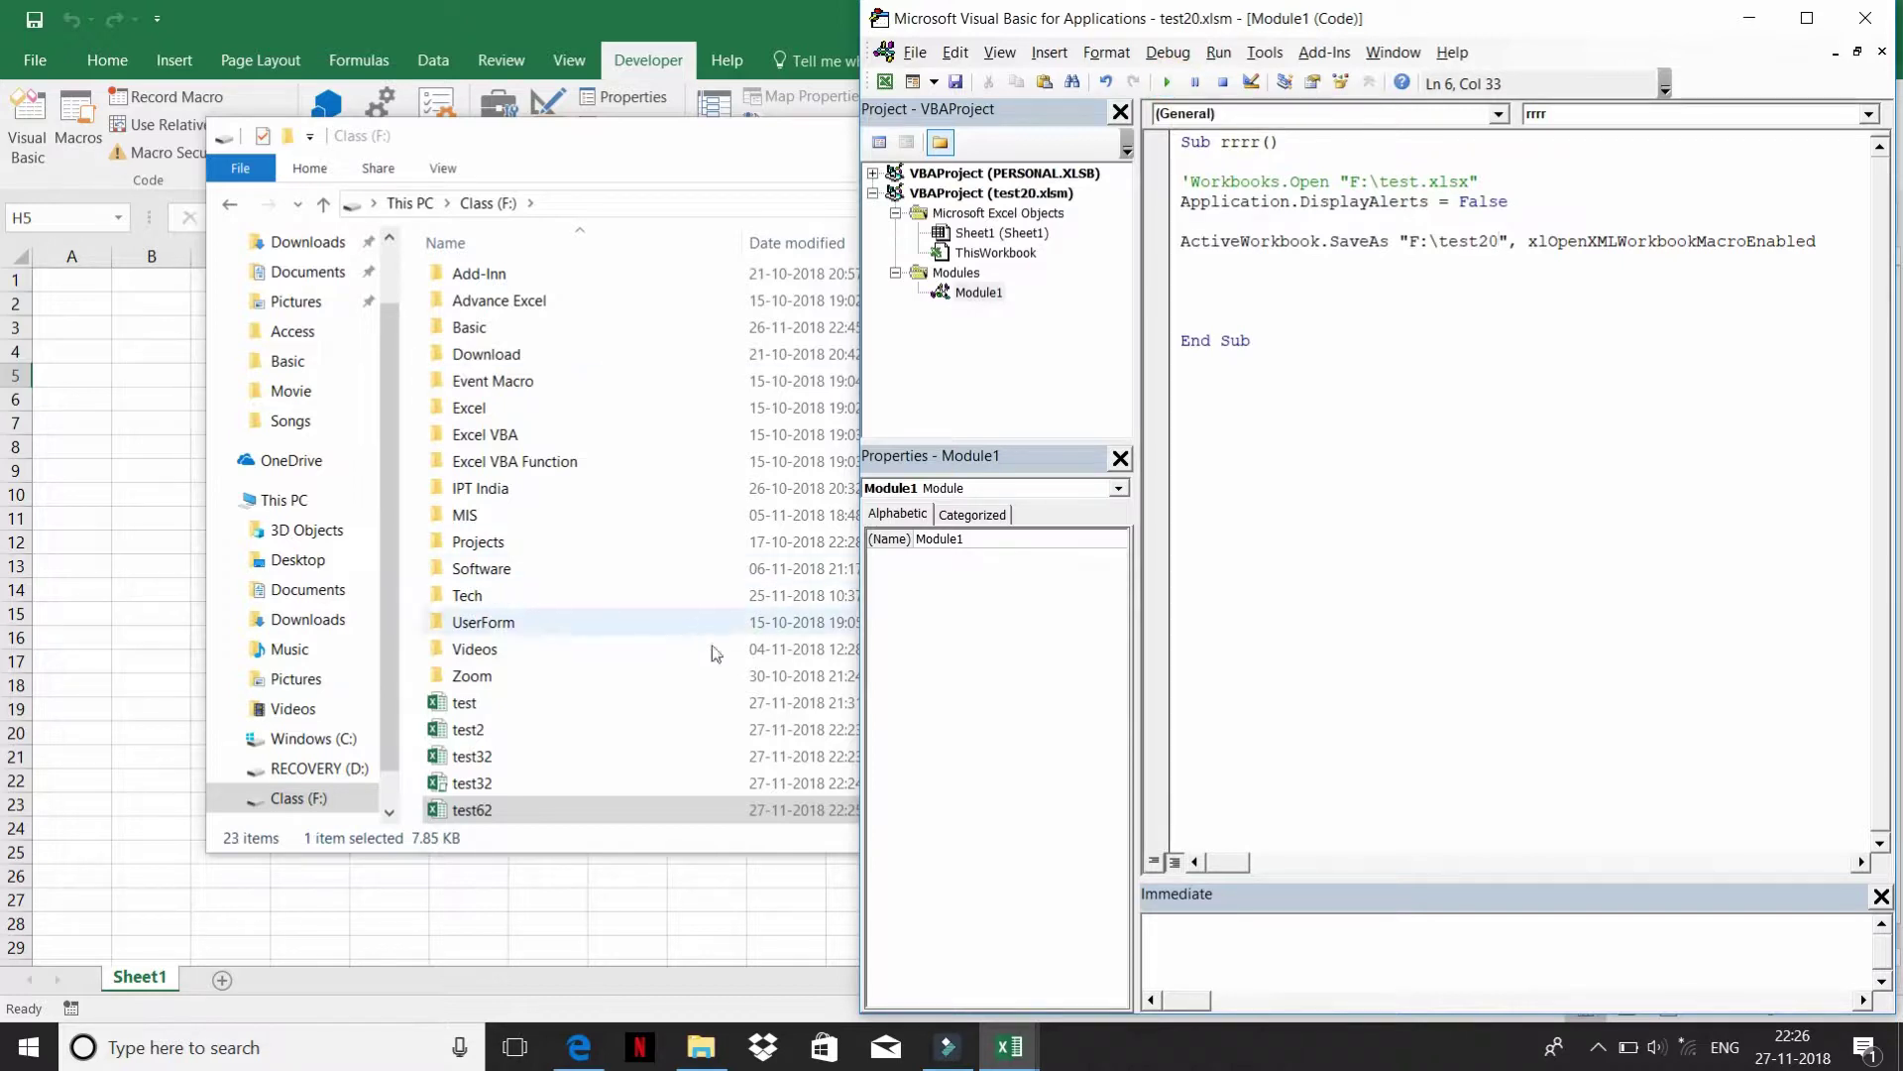
{"action": "left_click", "coordinate": [499, 810]}
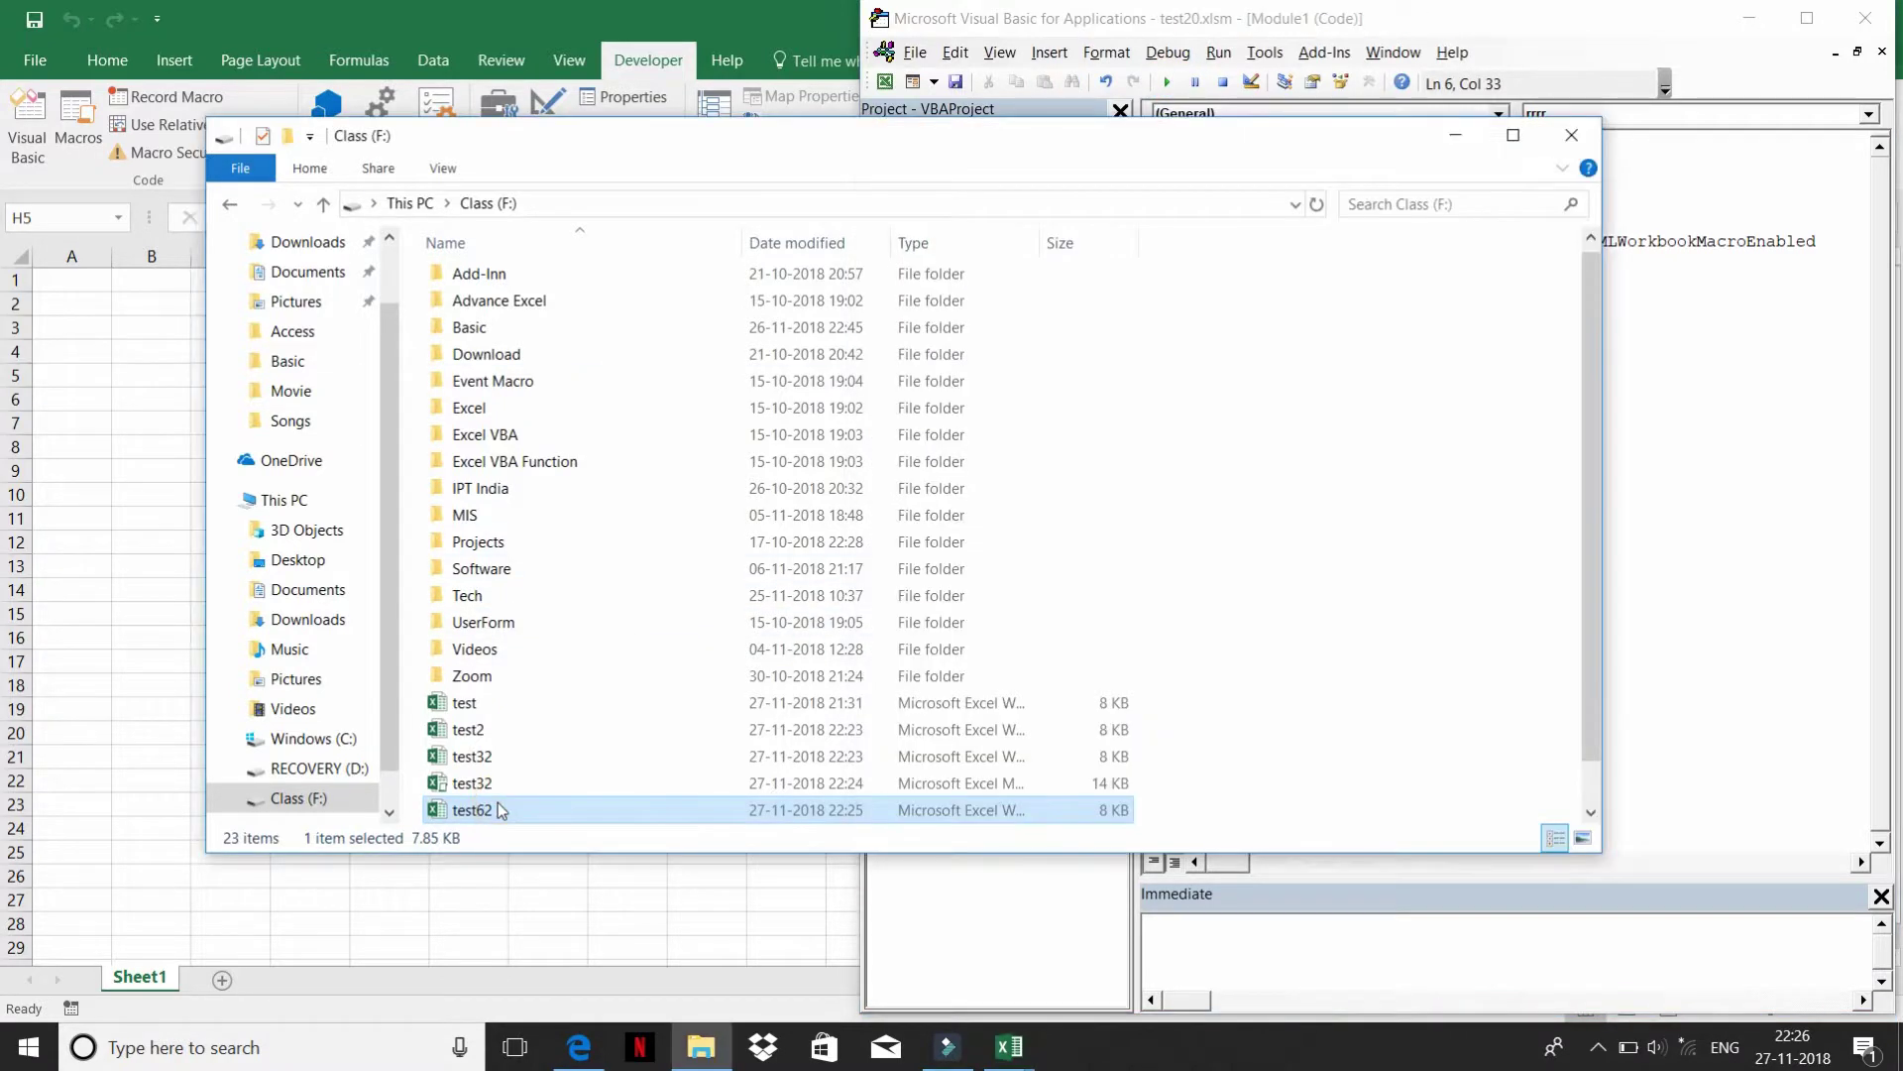
{"action": "key", "text": "Down"}
{"action": "key", "text": "Down"}
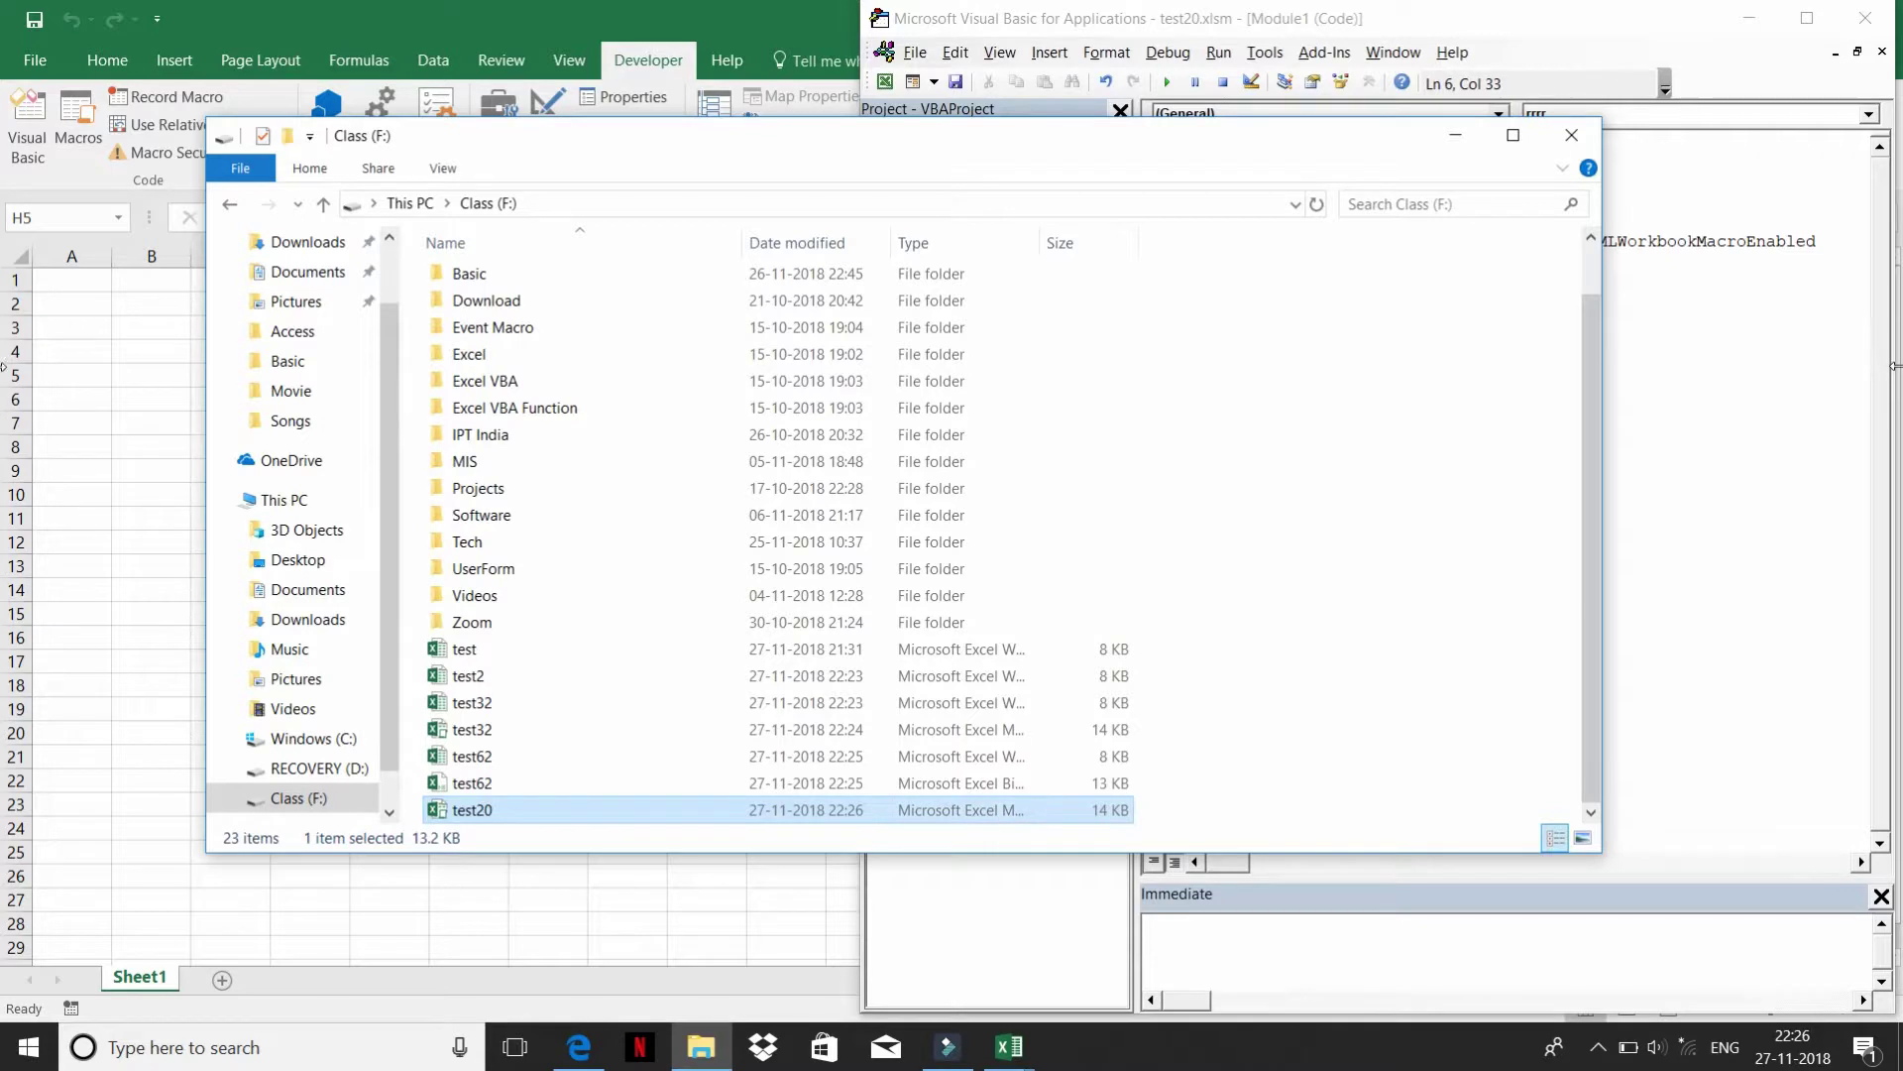
{"action": "left_click", "coordinate": [1730, 238]}
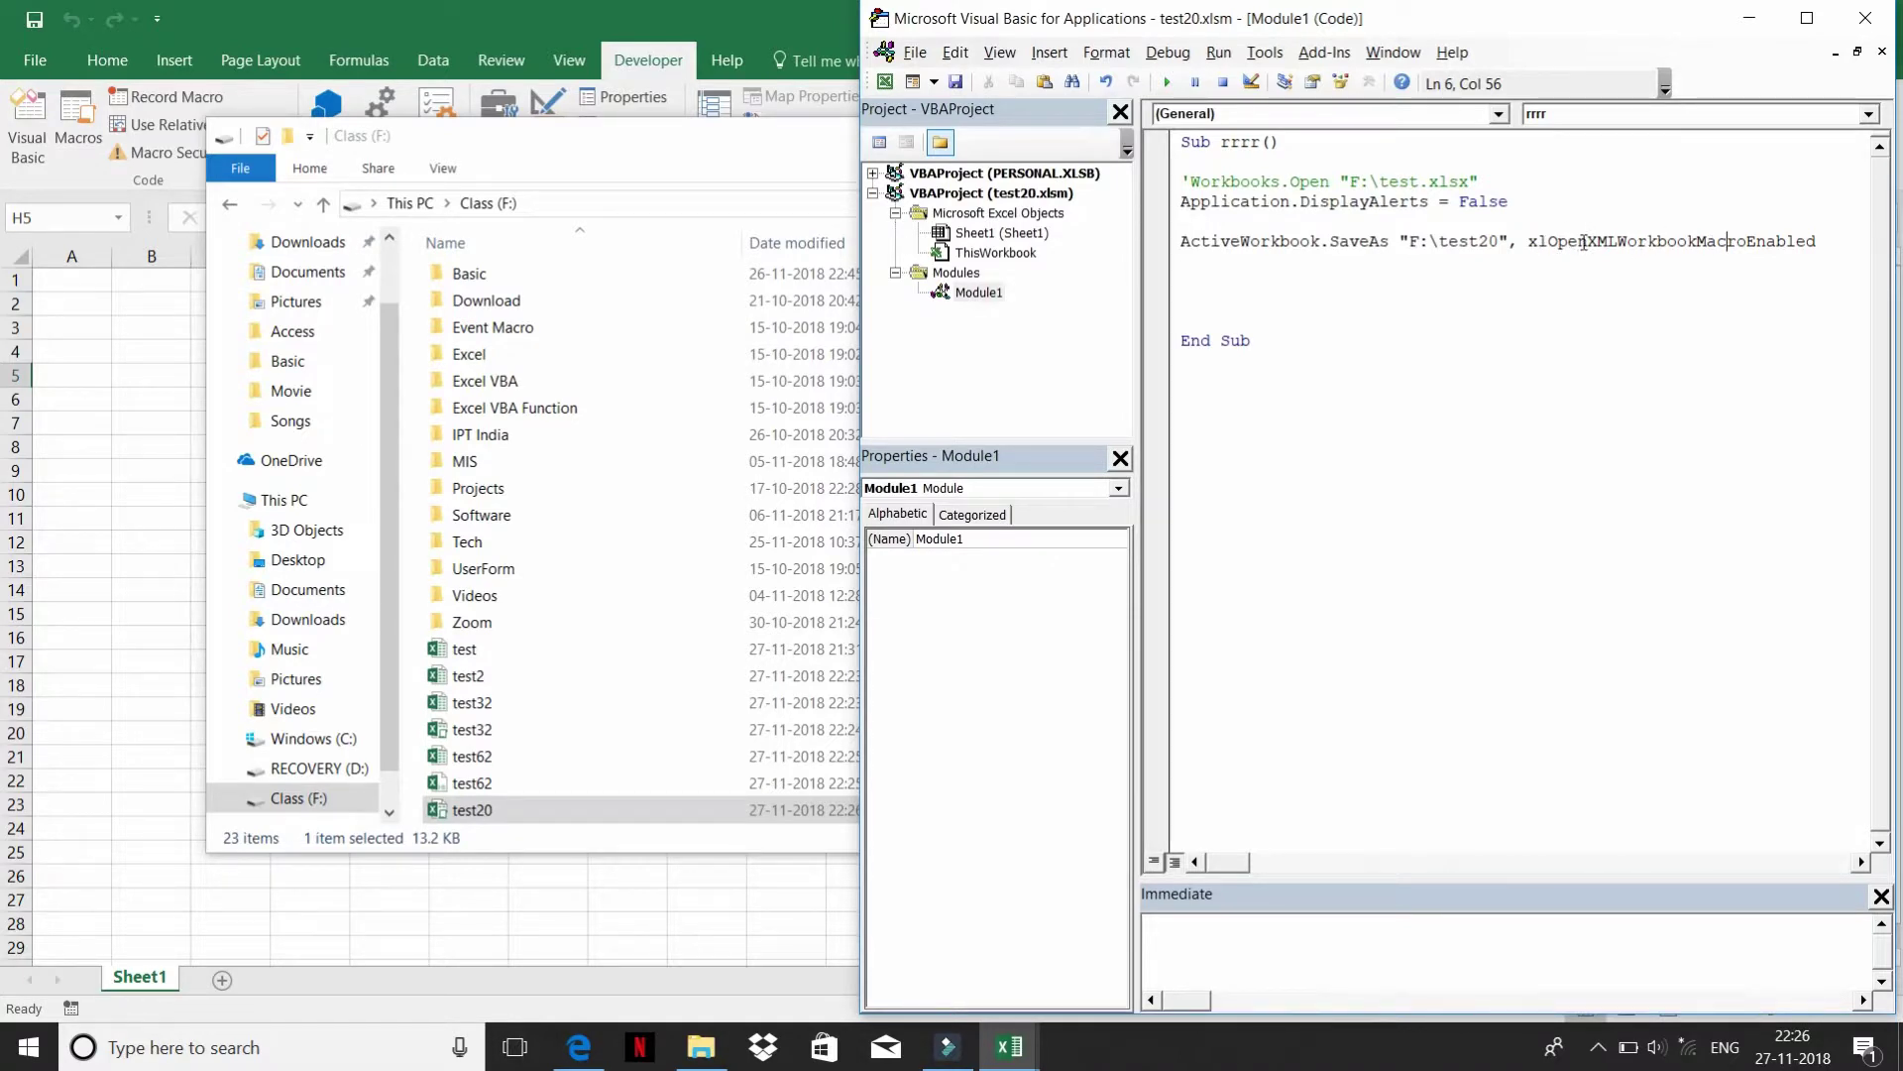
{"action": "left_click", "coordinate": [1599, 241]}
{"action": "left_click", "coordinate": [1832, 230]}
{"action": "type", "text": ","}
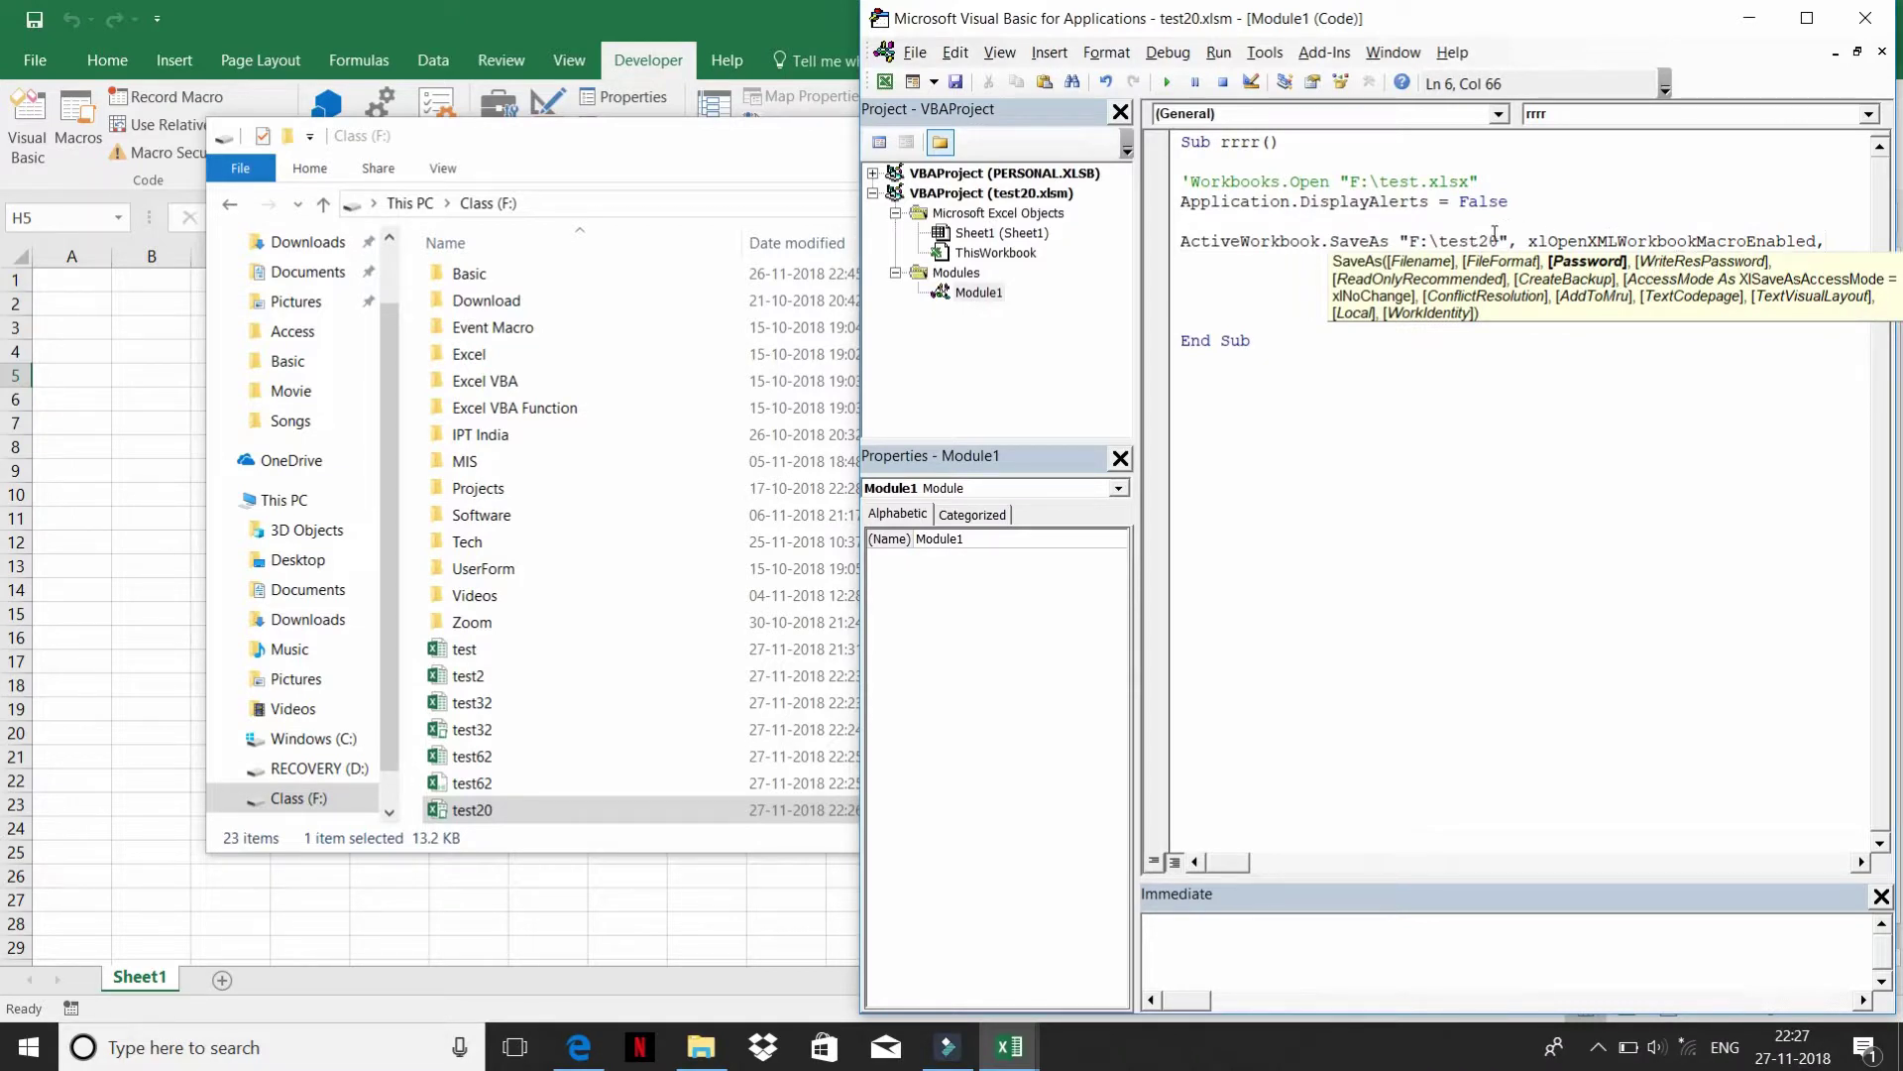
{"action": "left_click", "coordinate": [1494, 238]}
{"action": "key", "text": "BackSpace"}
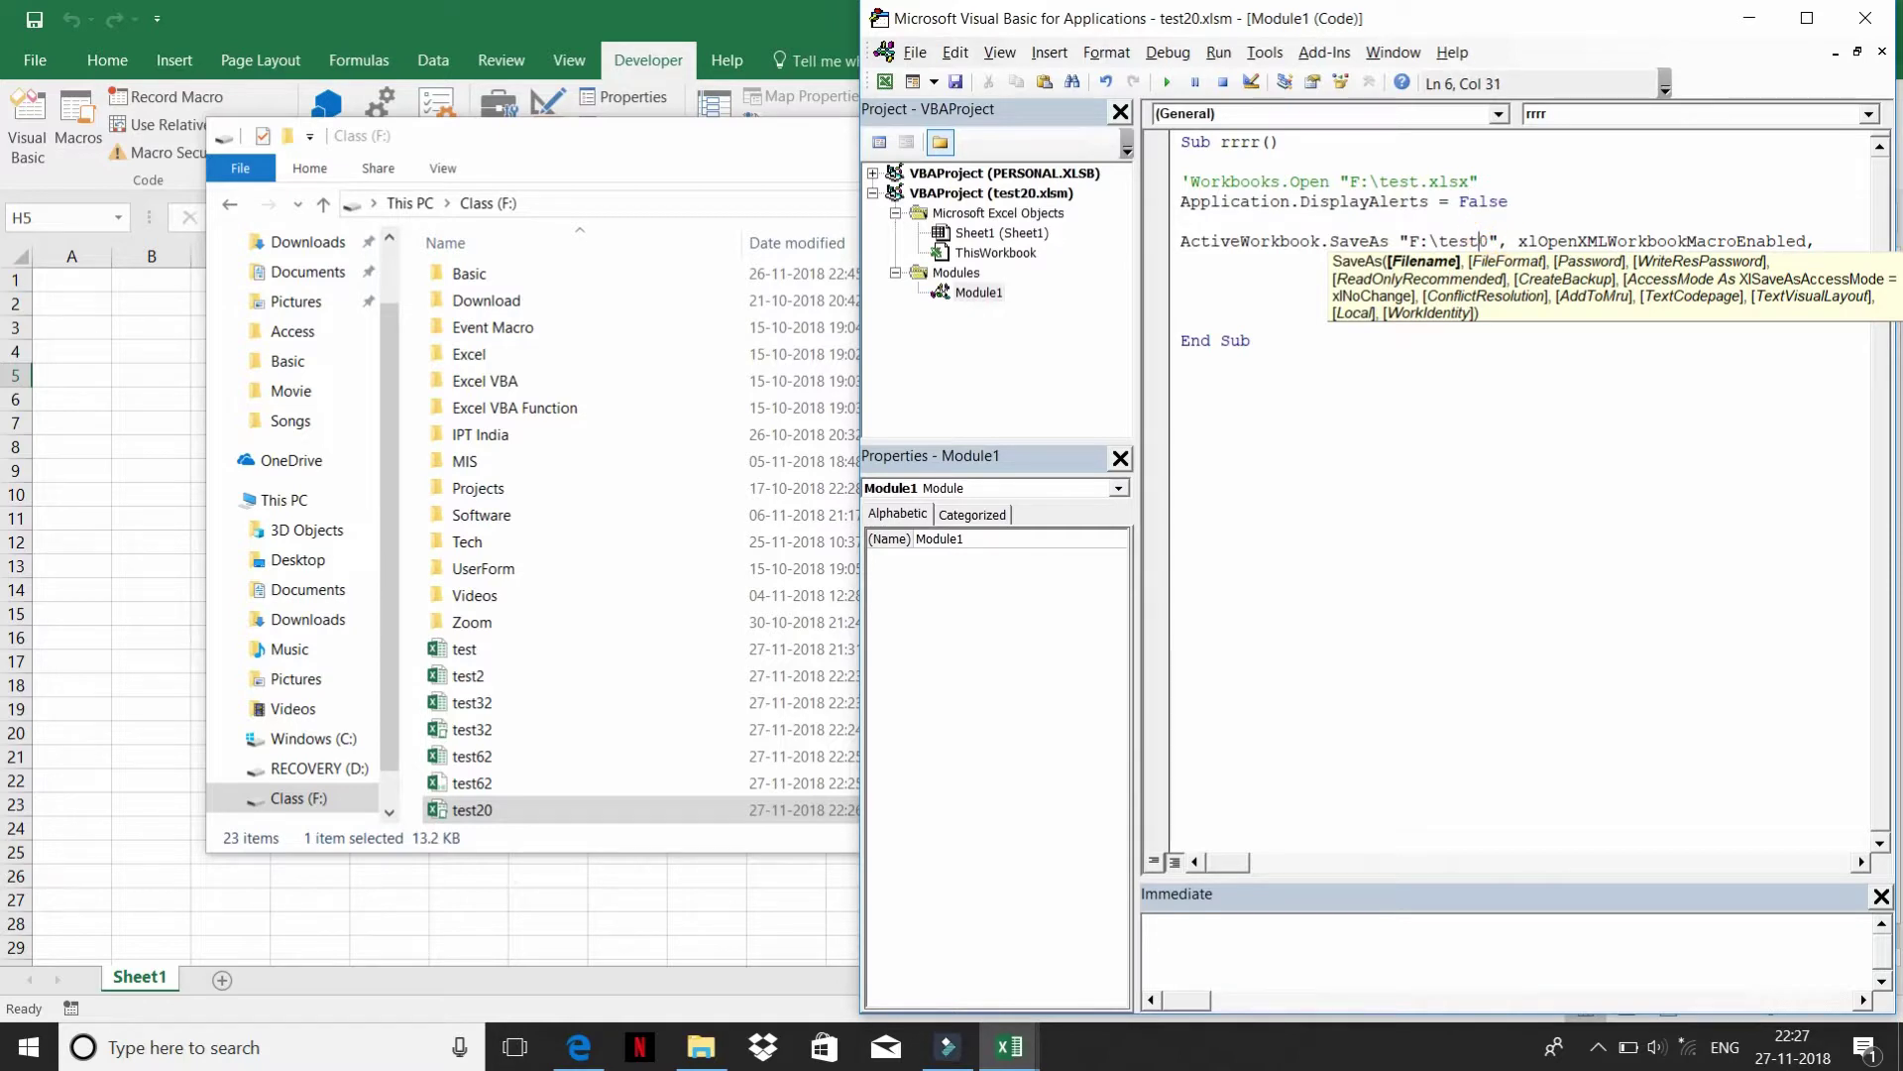
{"action": "type", "text": "0"}
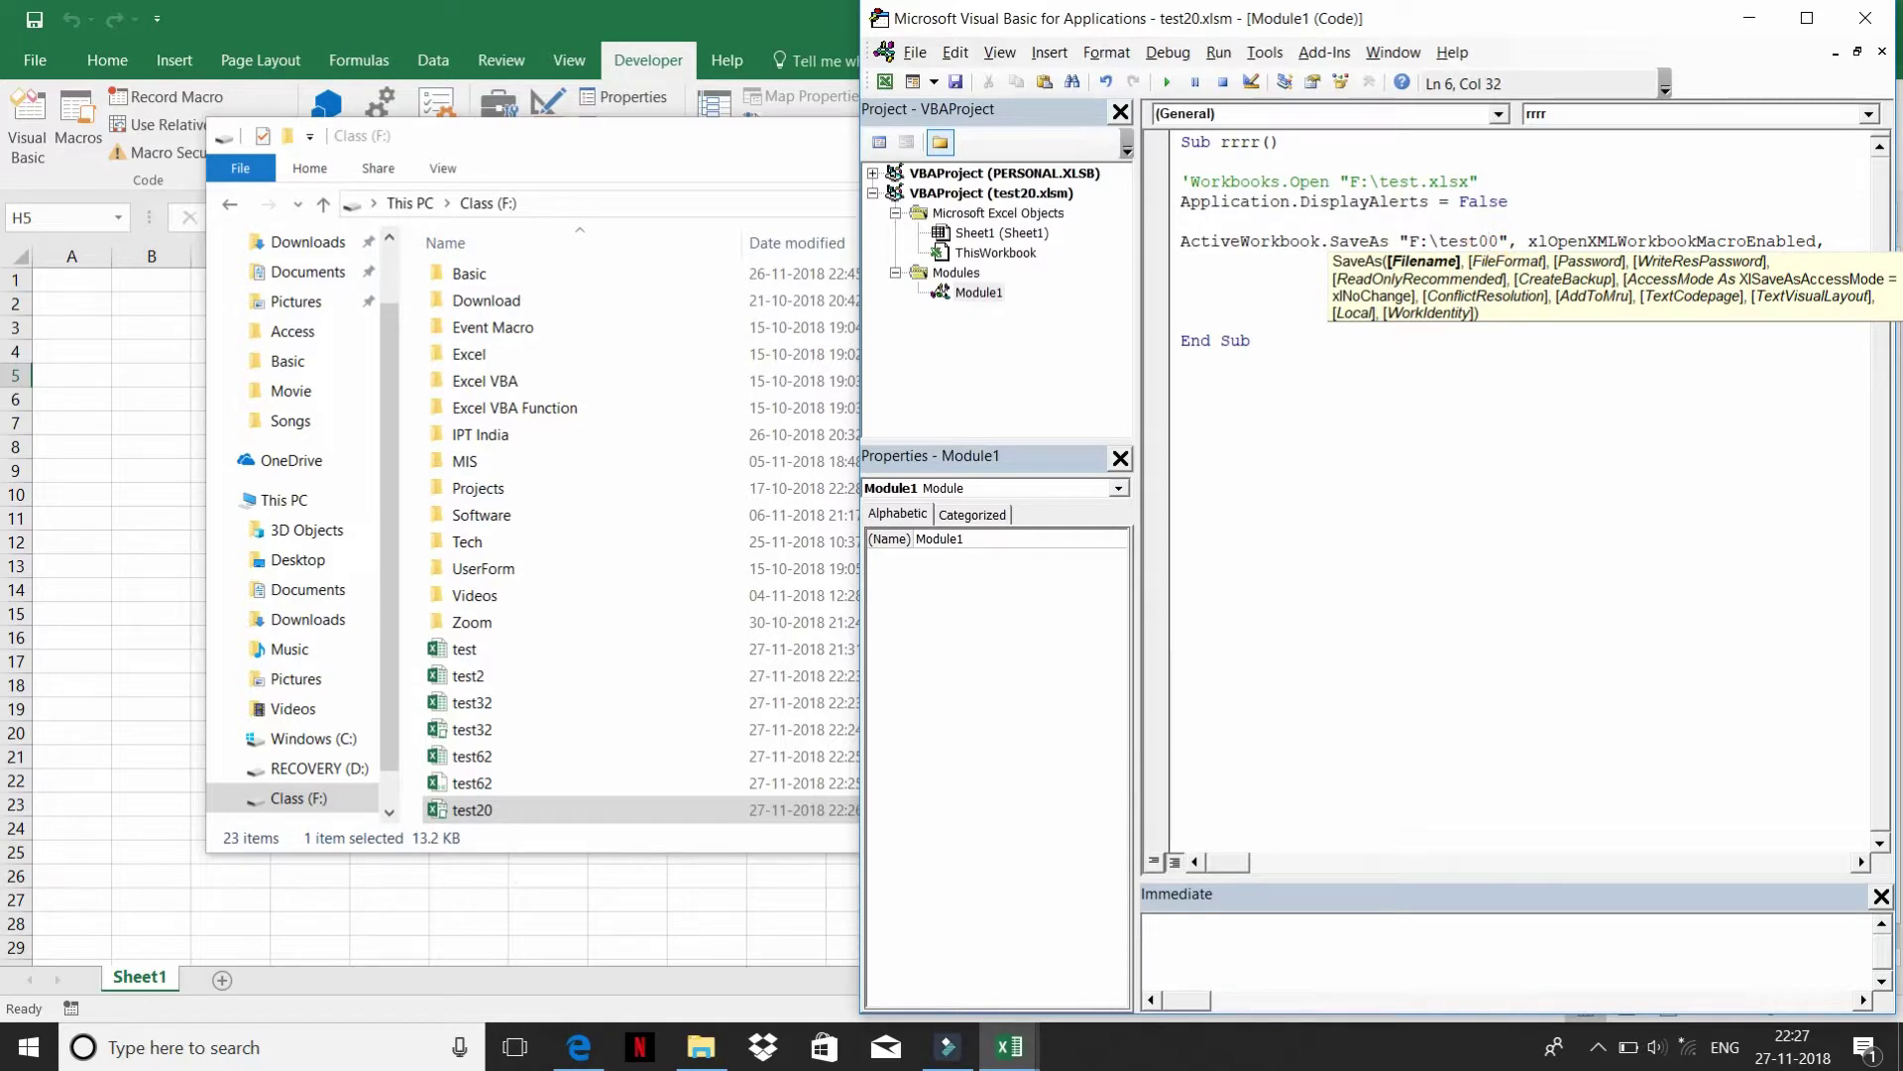
{"action": "key", "text": "BackSpace"}
{"action": "type", "text": "3"}
{"action": "left_click", "coordinate": [1833, 232]}
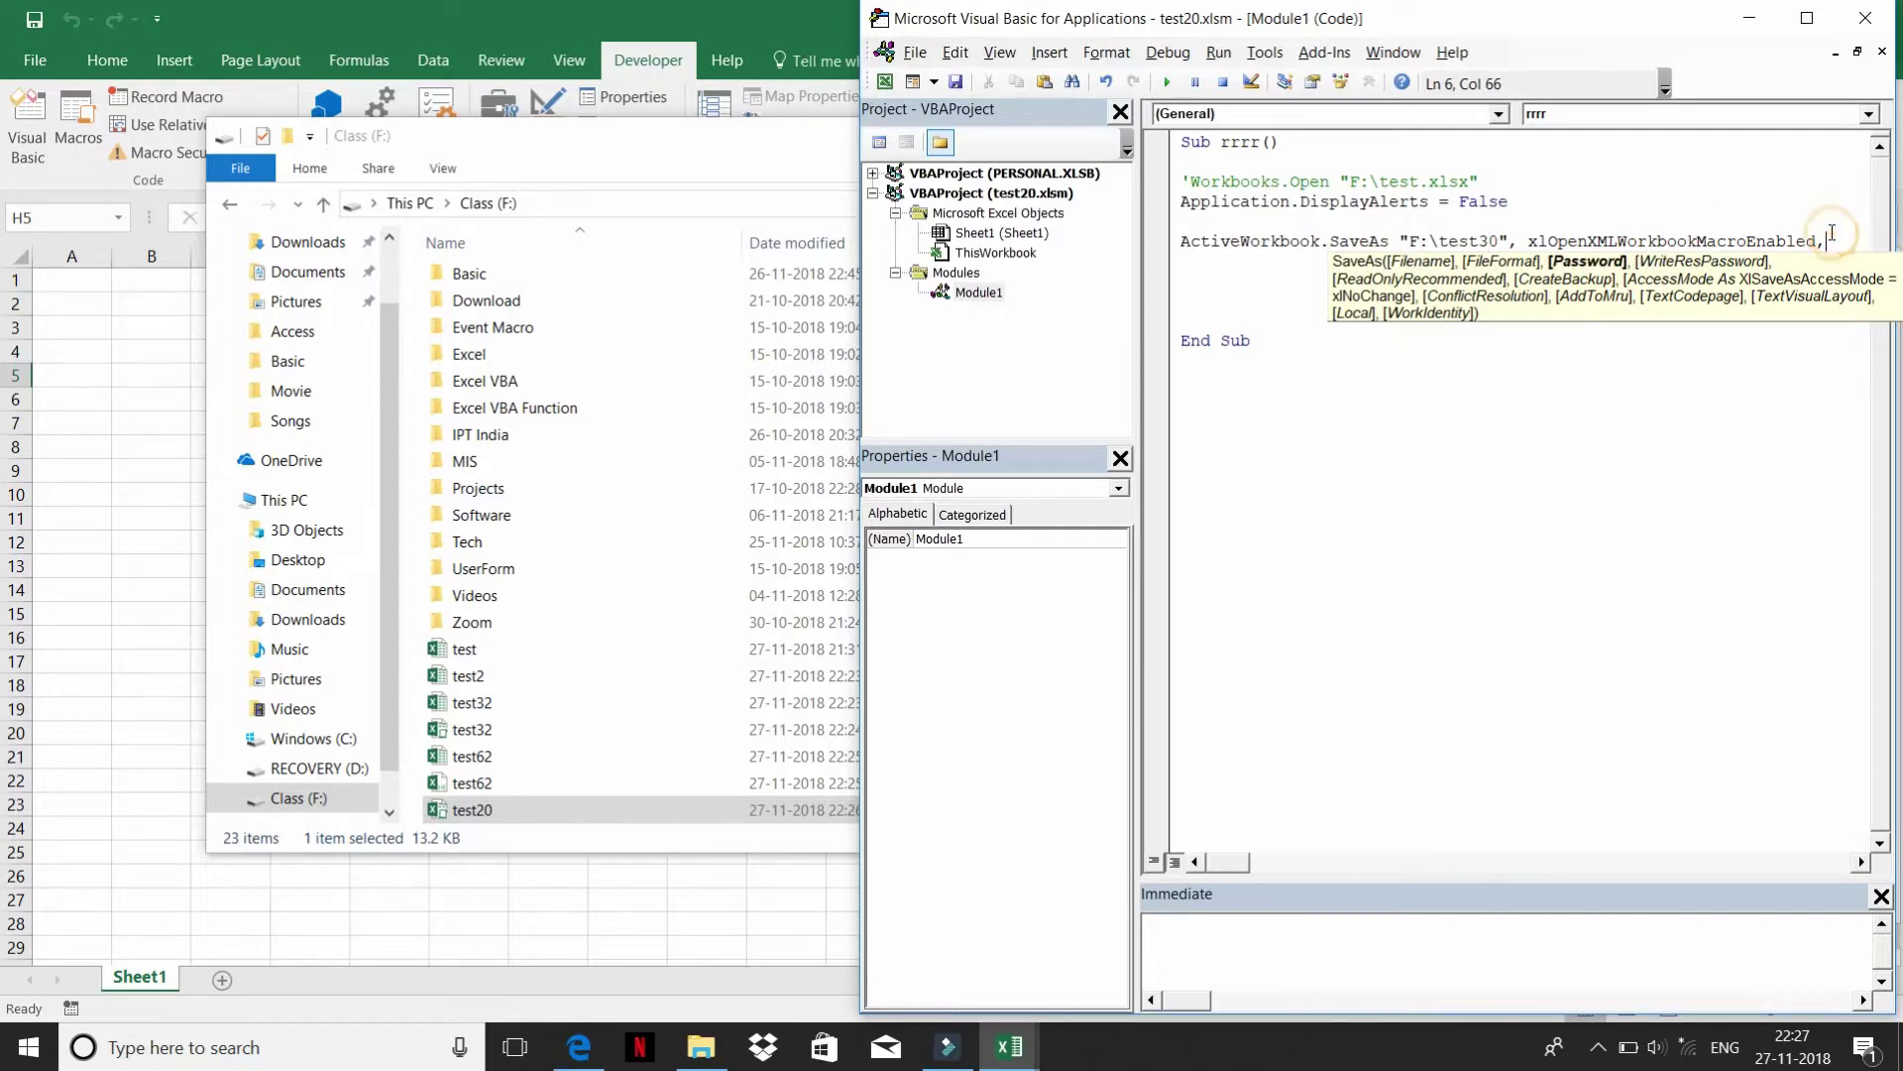
Step: Run the macro to save test30, then comment out the DisplayAlerts and SaveAs lines
{"action": "left_click", "coordinate": [1170, 85]}
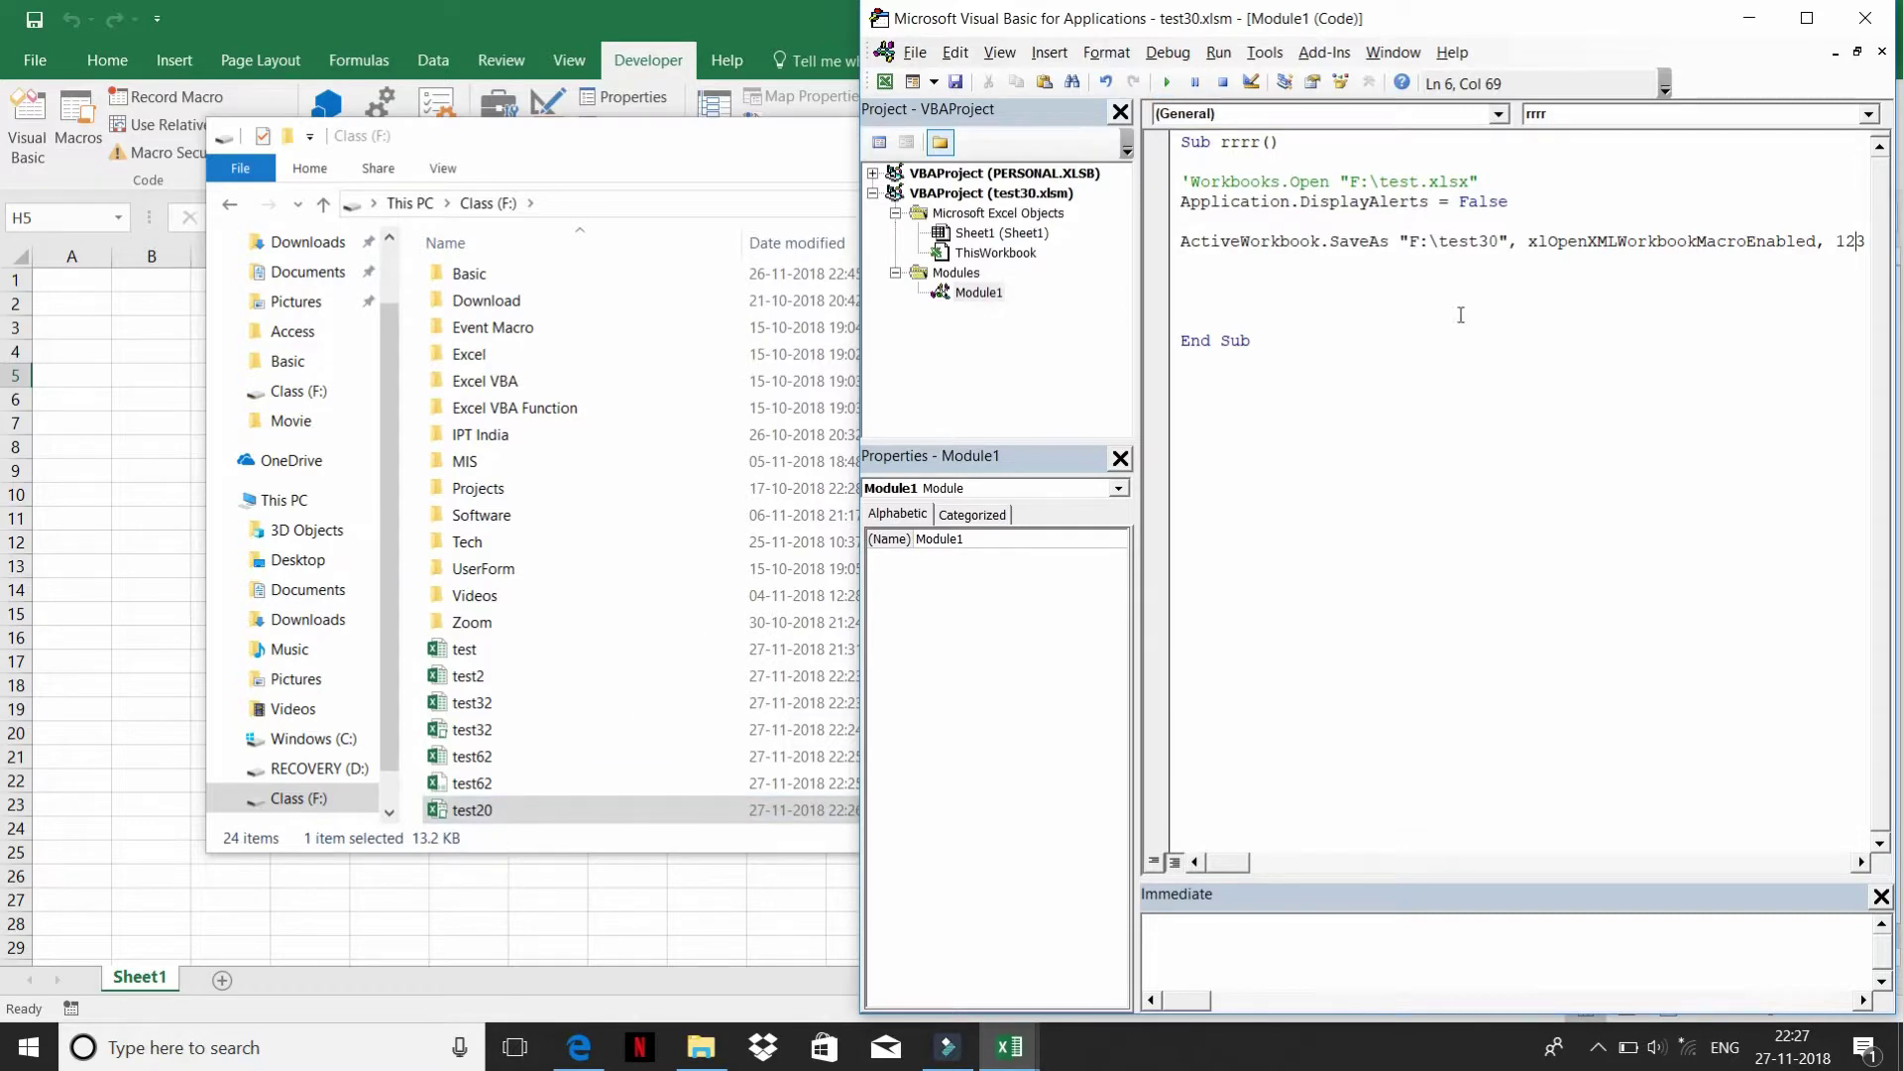
{"action": "left_click", "coordinate": [1180, 201]}
{"action": "type", "text": "'"}
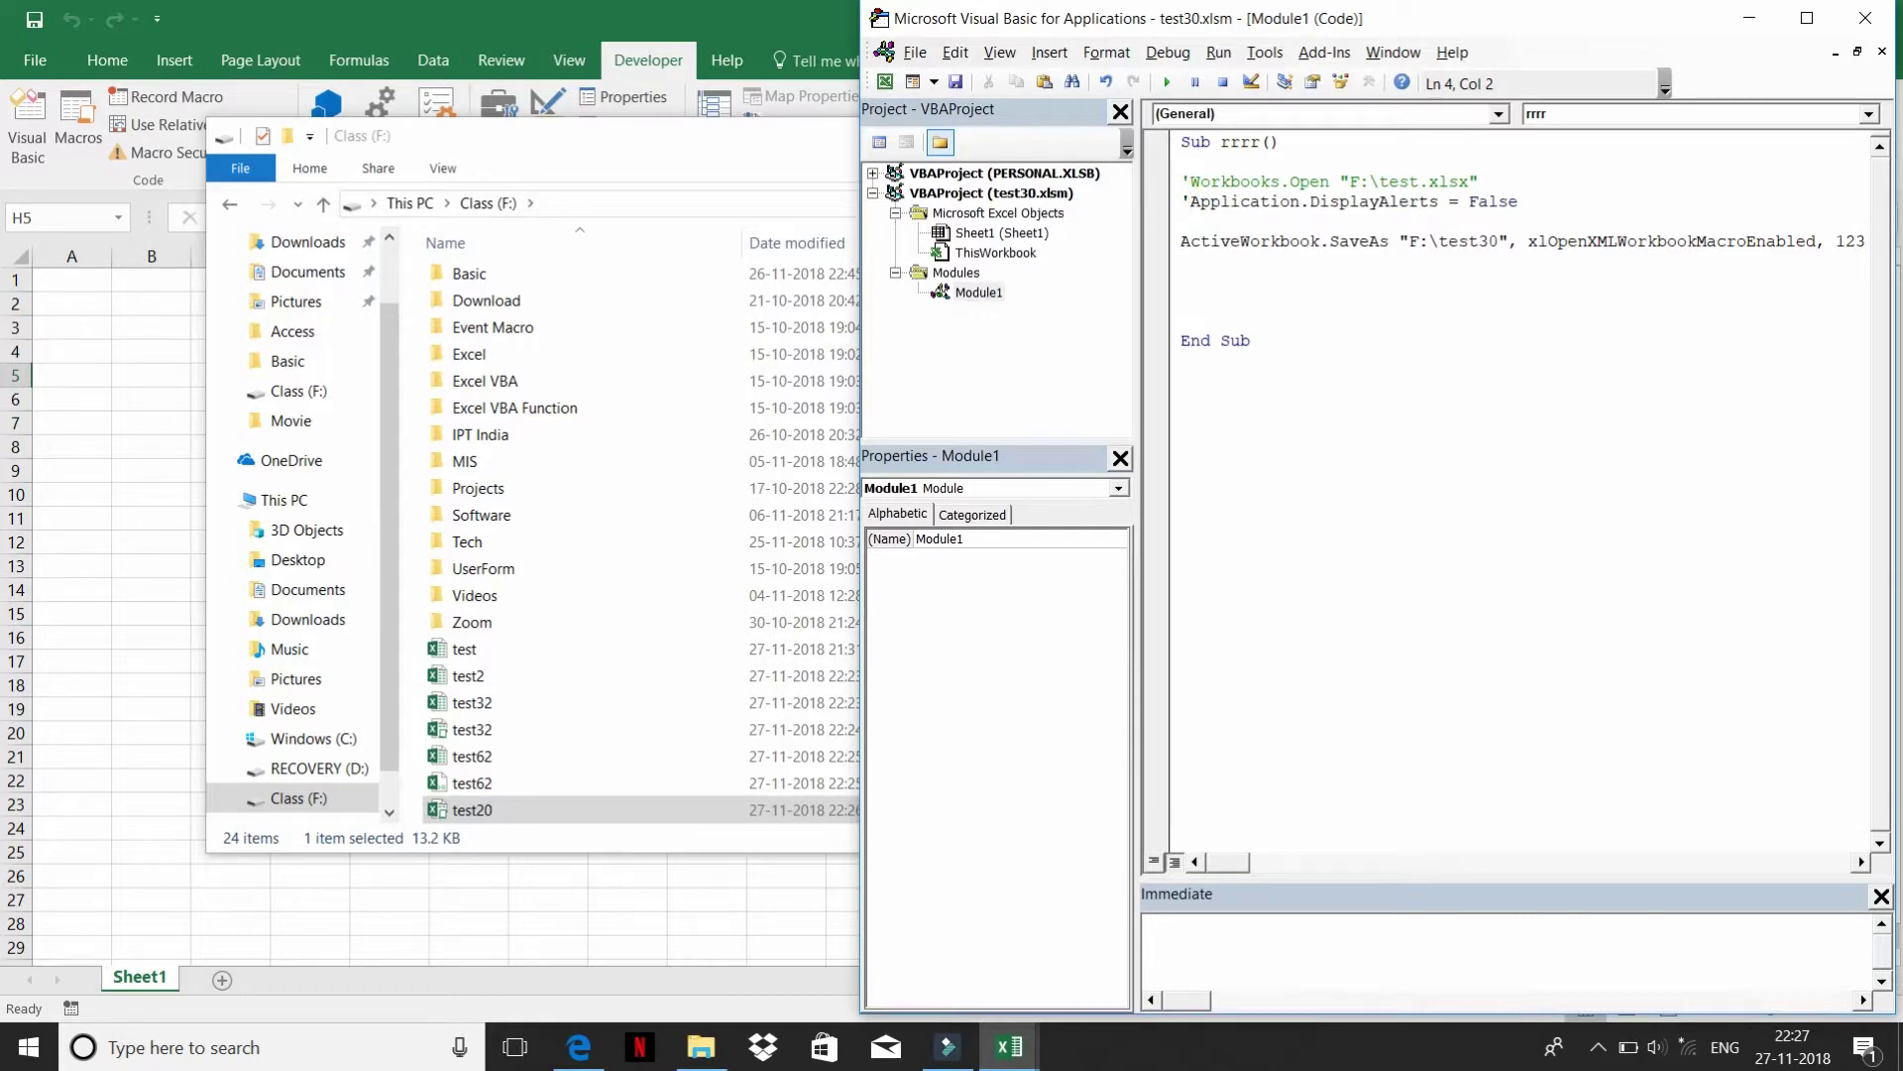
{"action": "left_click", "coordinate": [1180, 220]}
{"action": "type", "text": "'"}
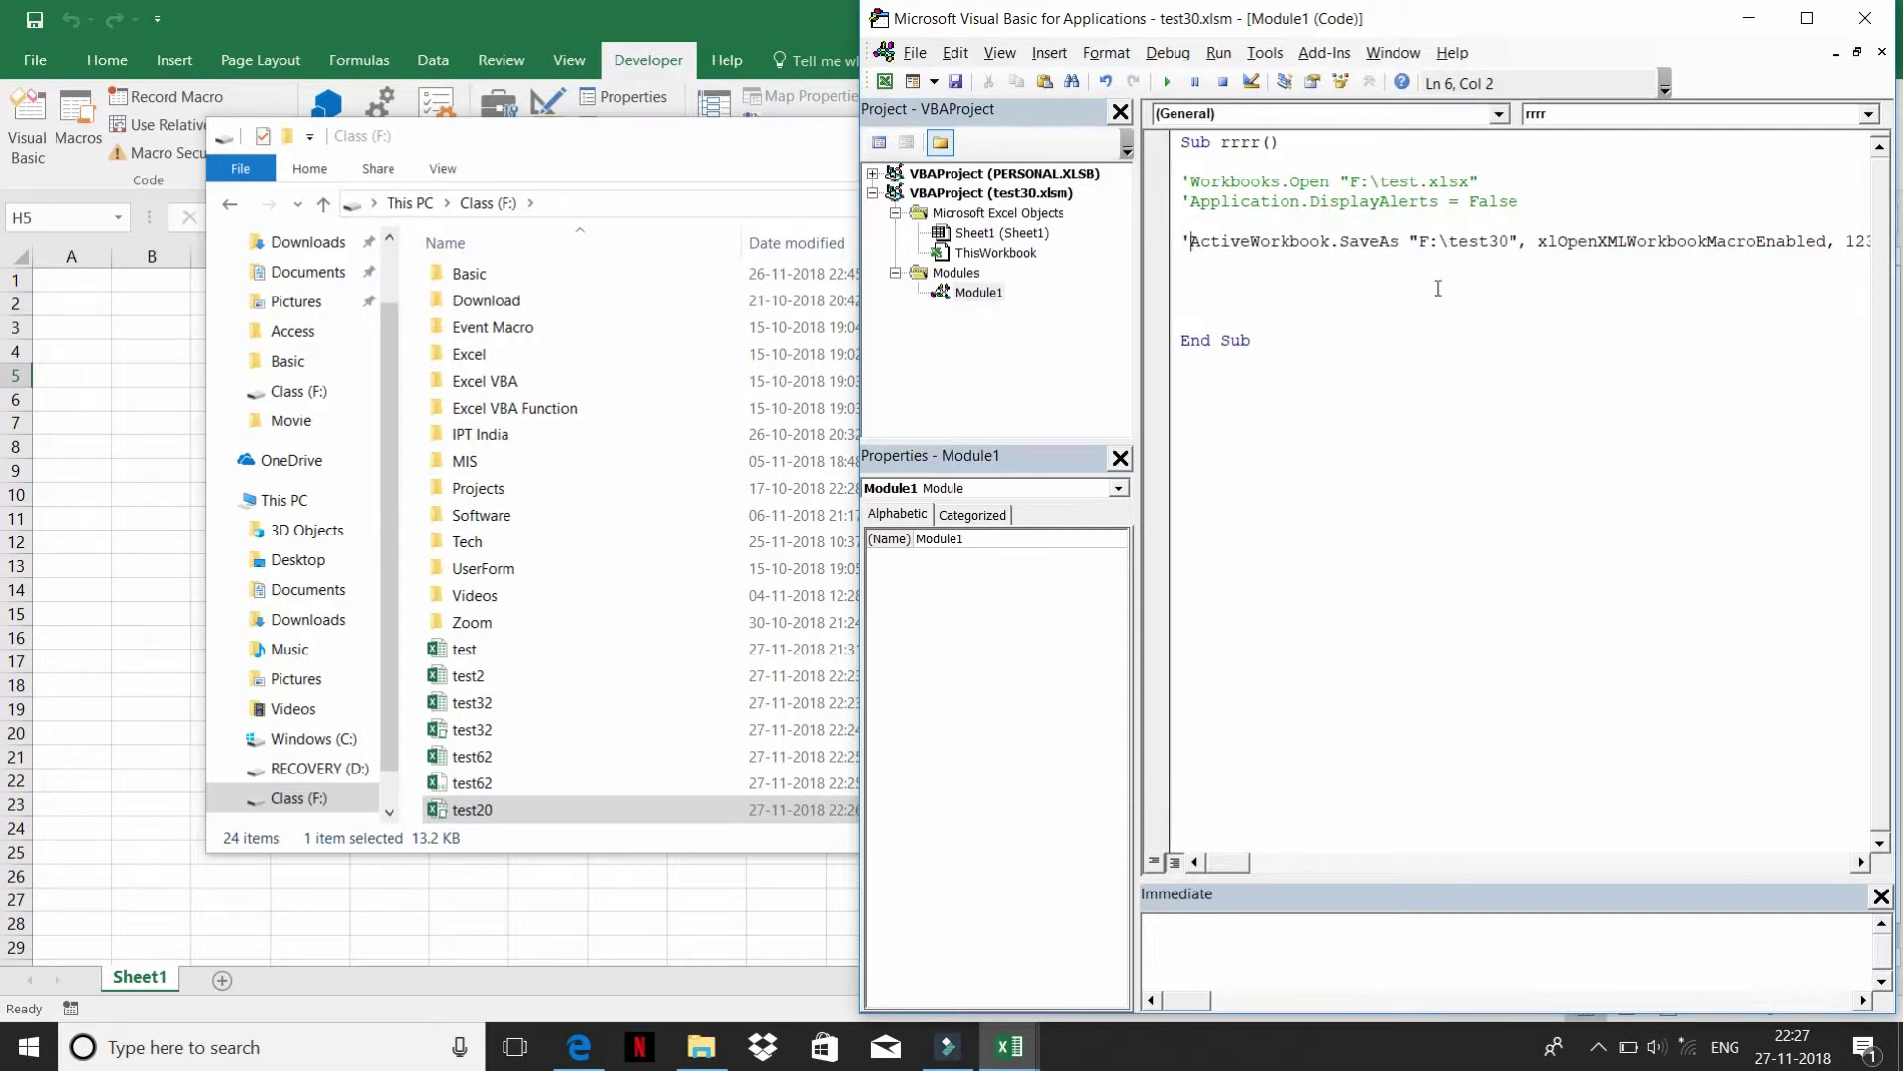
{"action": "left_click", "coordinate": [1394, 222]}
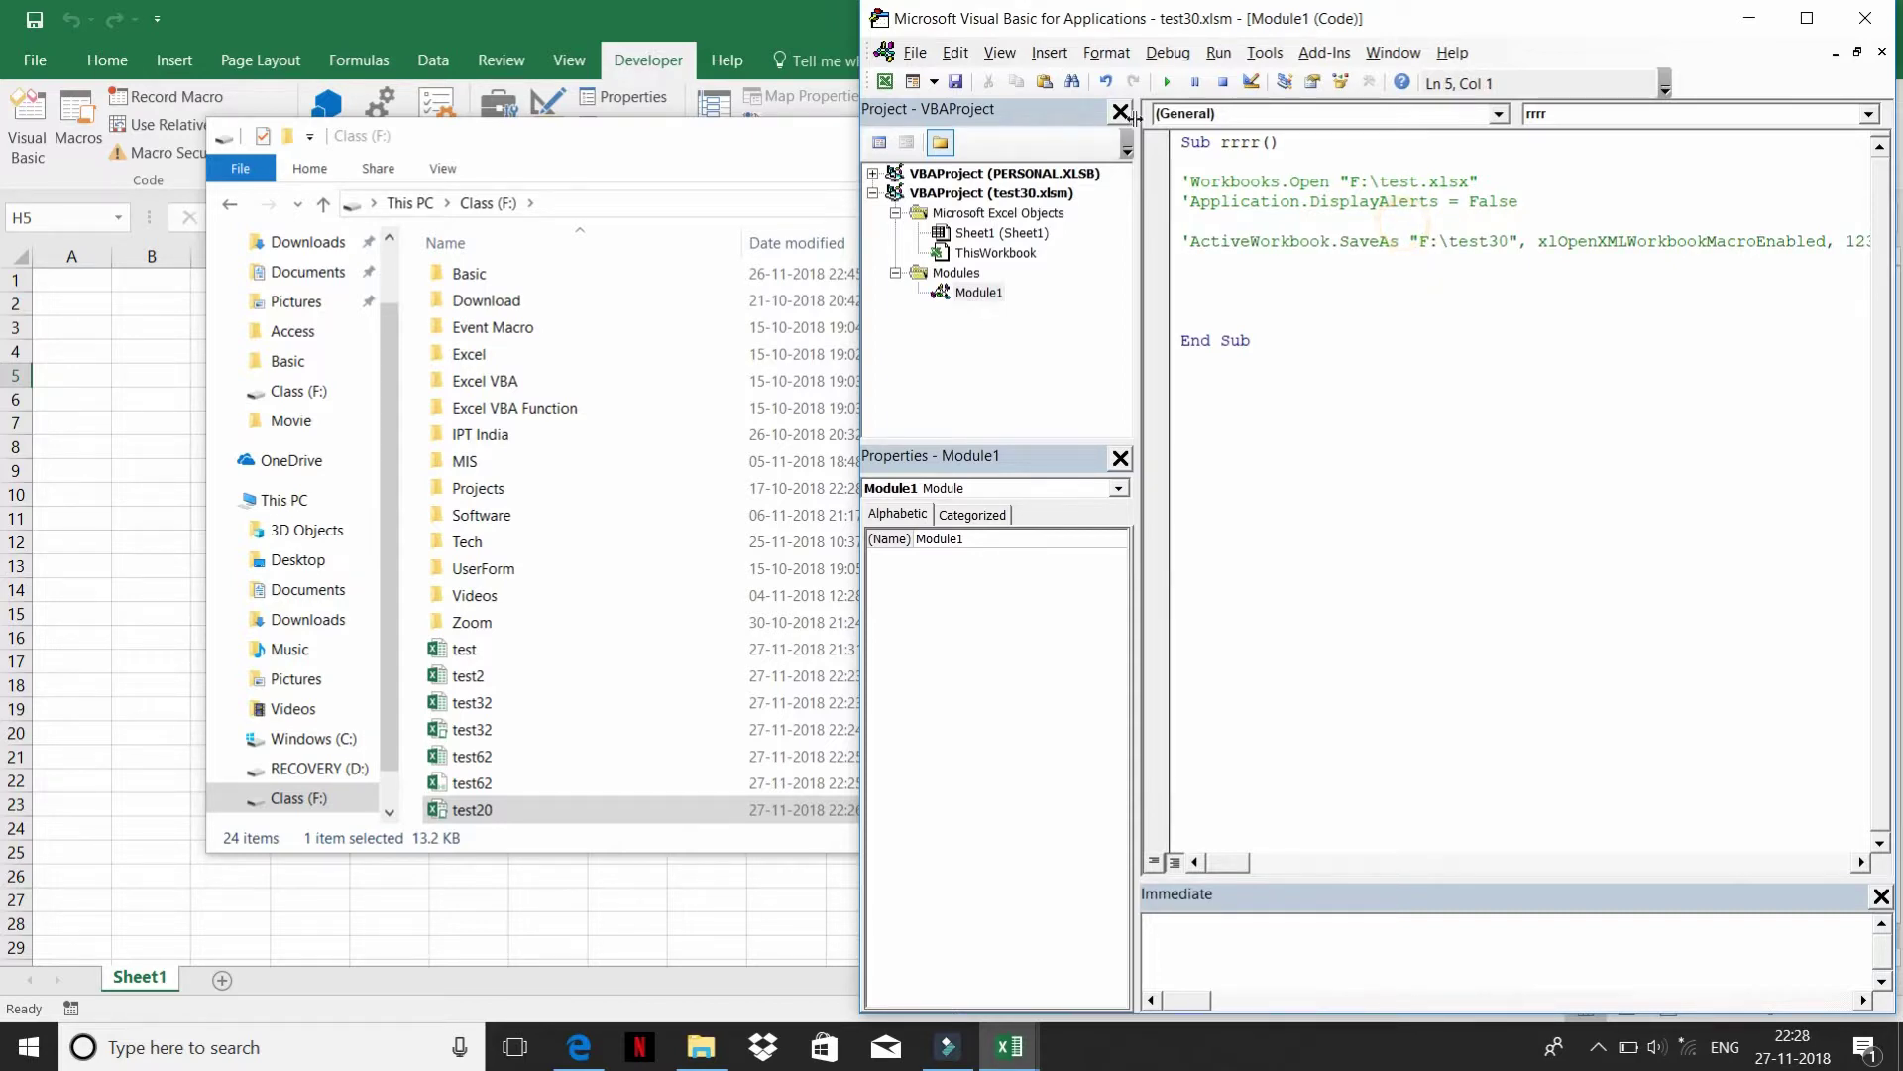
Step: Uncomment the Workbooks.Open line and remove the .xlsx extension from its path
{"action": "left_click", "coordinate": [1183, 181]}
{"action": "key", "text": "Delete"}
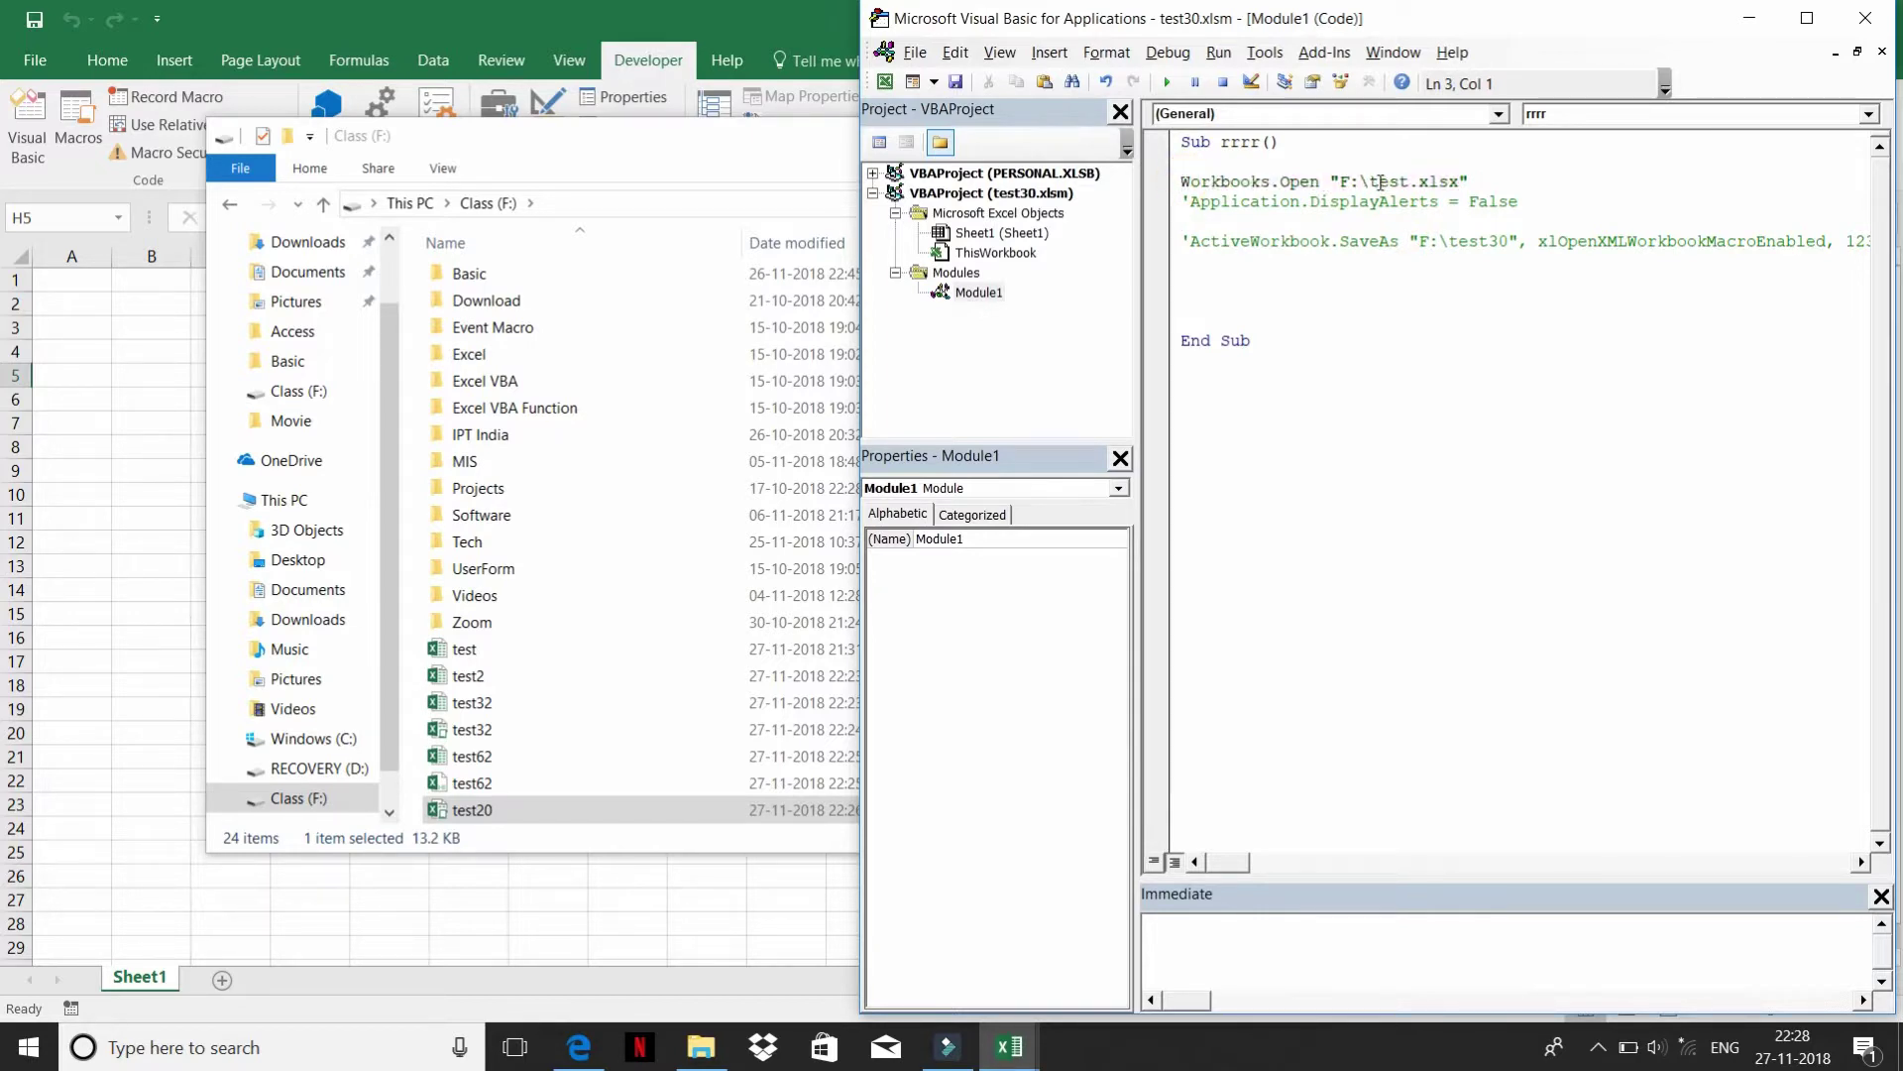
{"action": "left_click", "coordinate": [1469, 180]}
{"action": "key", "text": "BackSpace"}
{"action": "key", "text": "BackSpace"}
{"action": "key", "text": "BackSpace"}
{"action": "key", "text": "BackSpace"}
{"action": "key", "text": "BackSpace"}
{"action": "key", "text": "BackSpace"}
Step: Check the newly saved test30 file in File Explorer
{"action": "key", "text": "alt+Tab"}
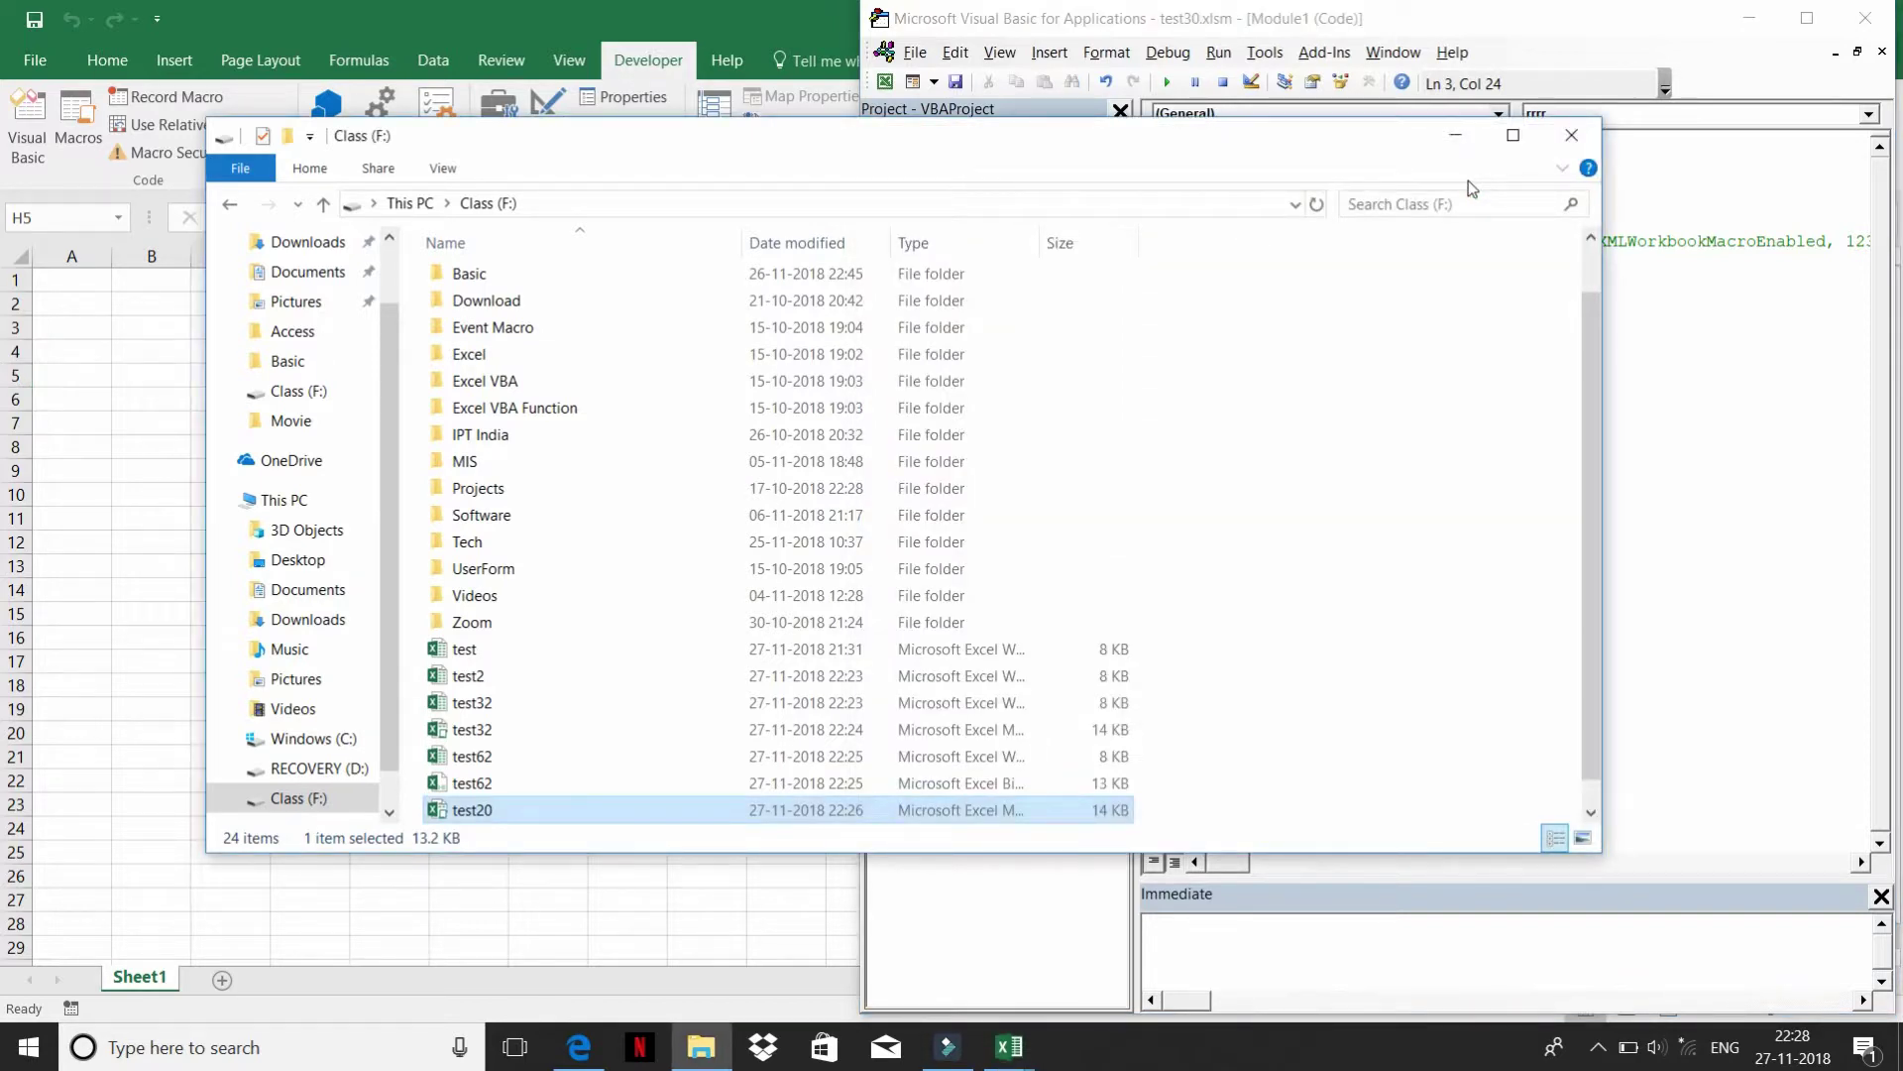
{"action": "key", "text": "Down"}
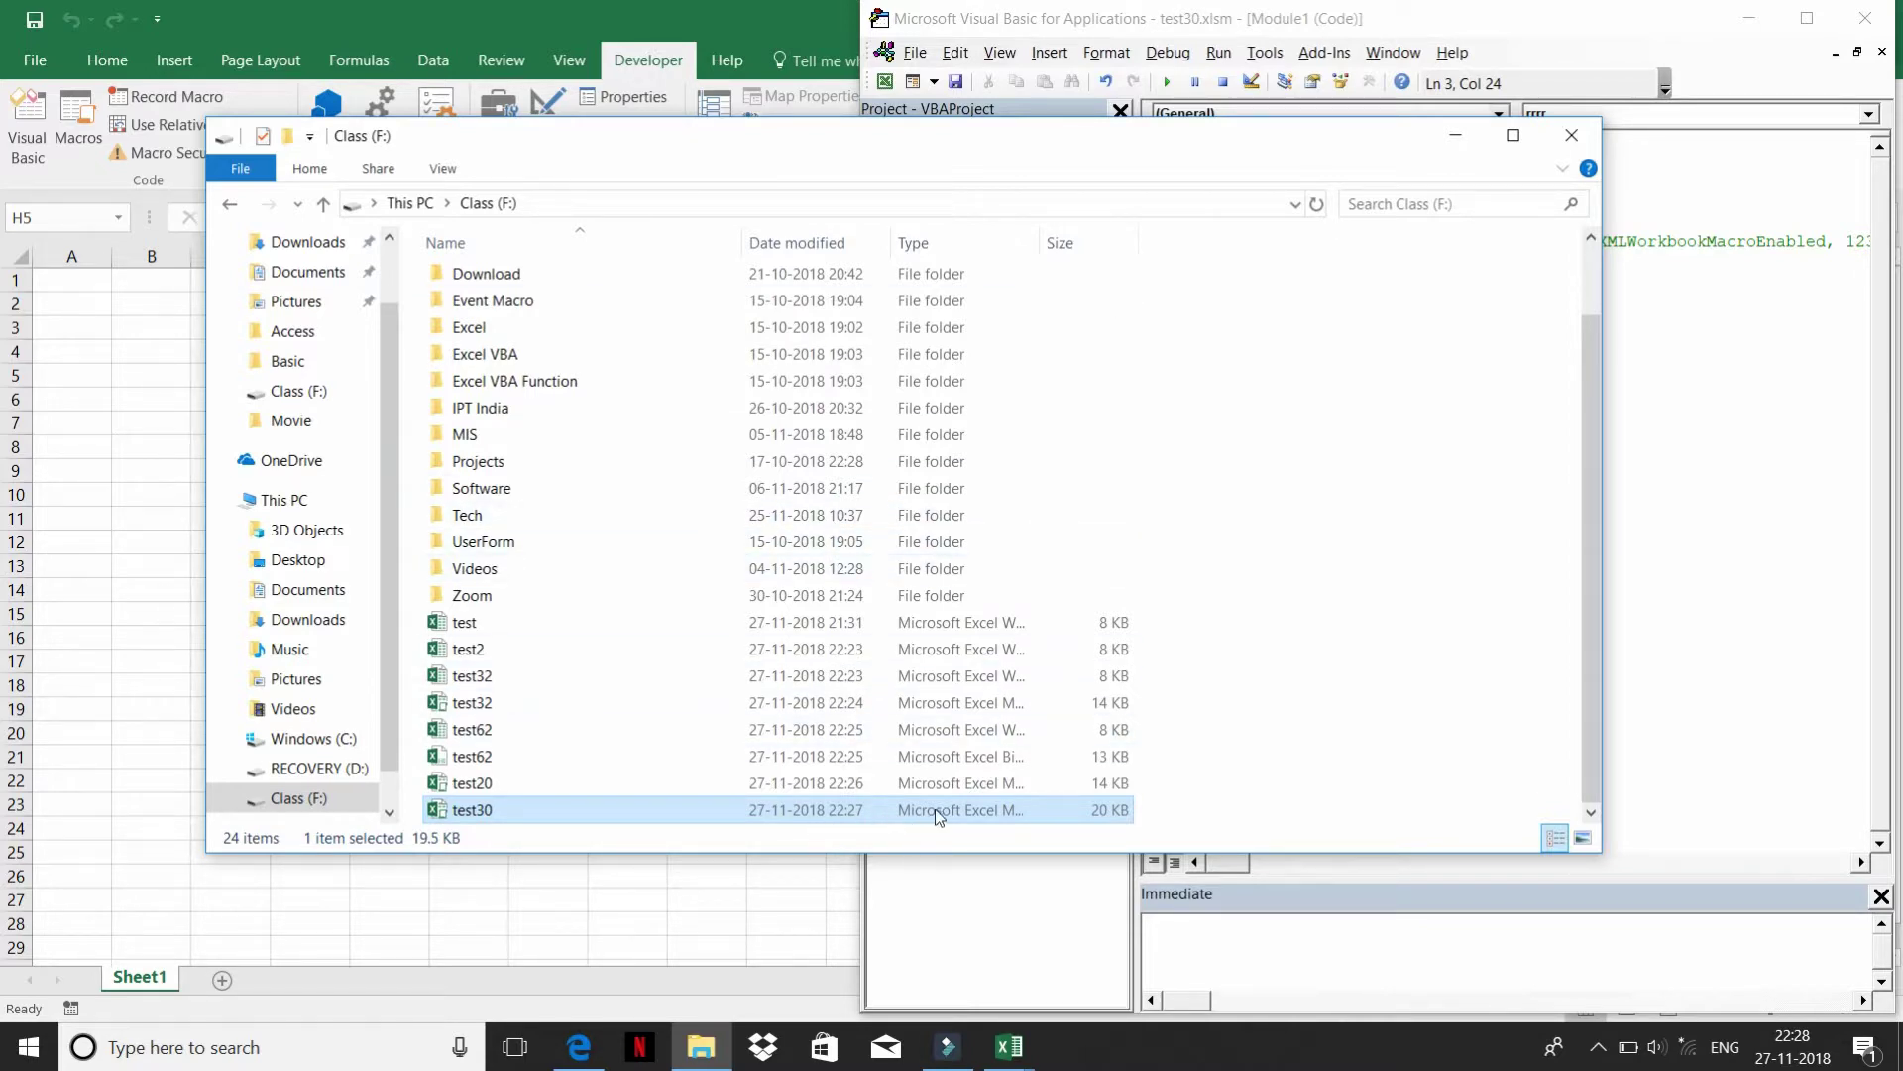
{"action": "key", "text": "alt+Tab"}
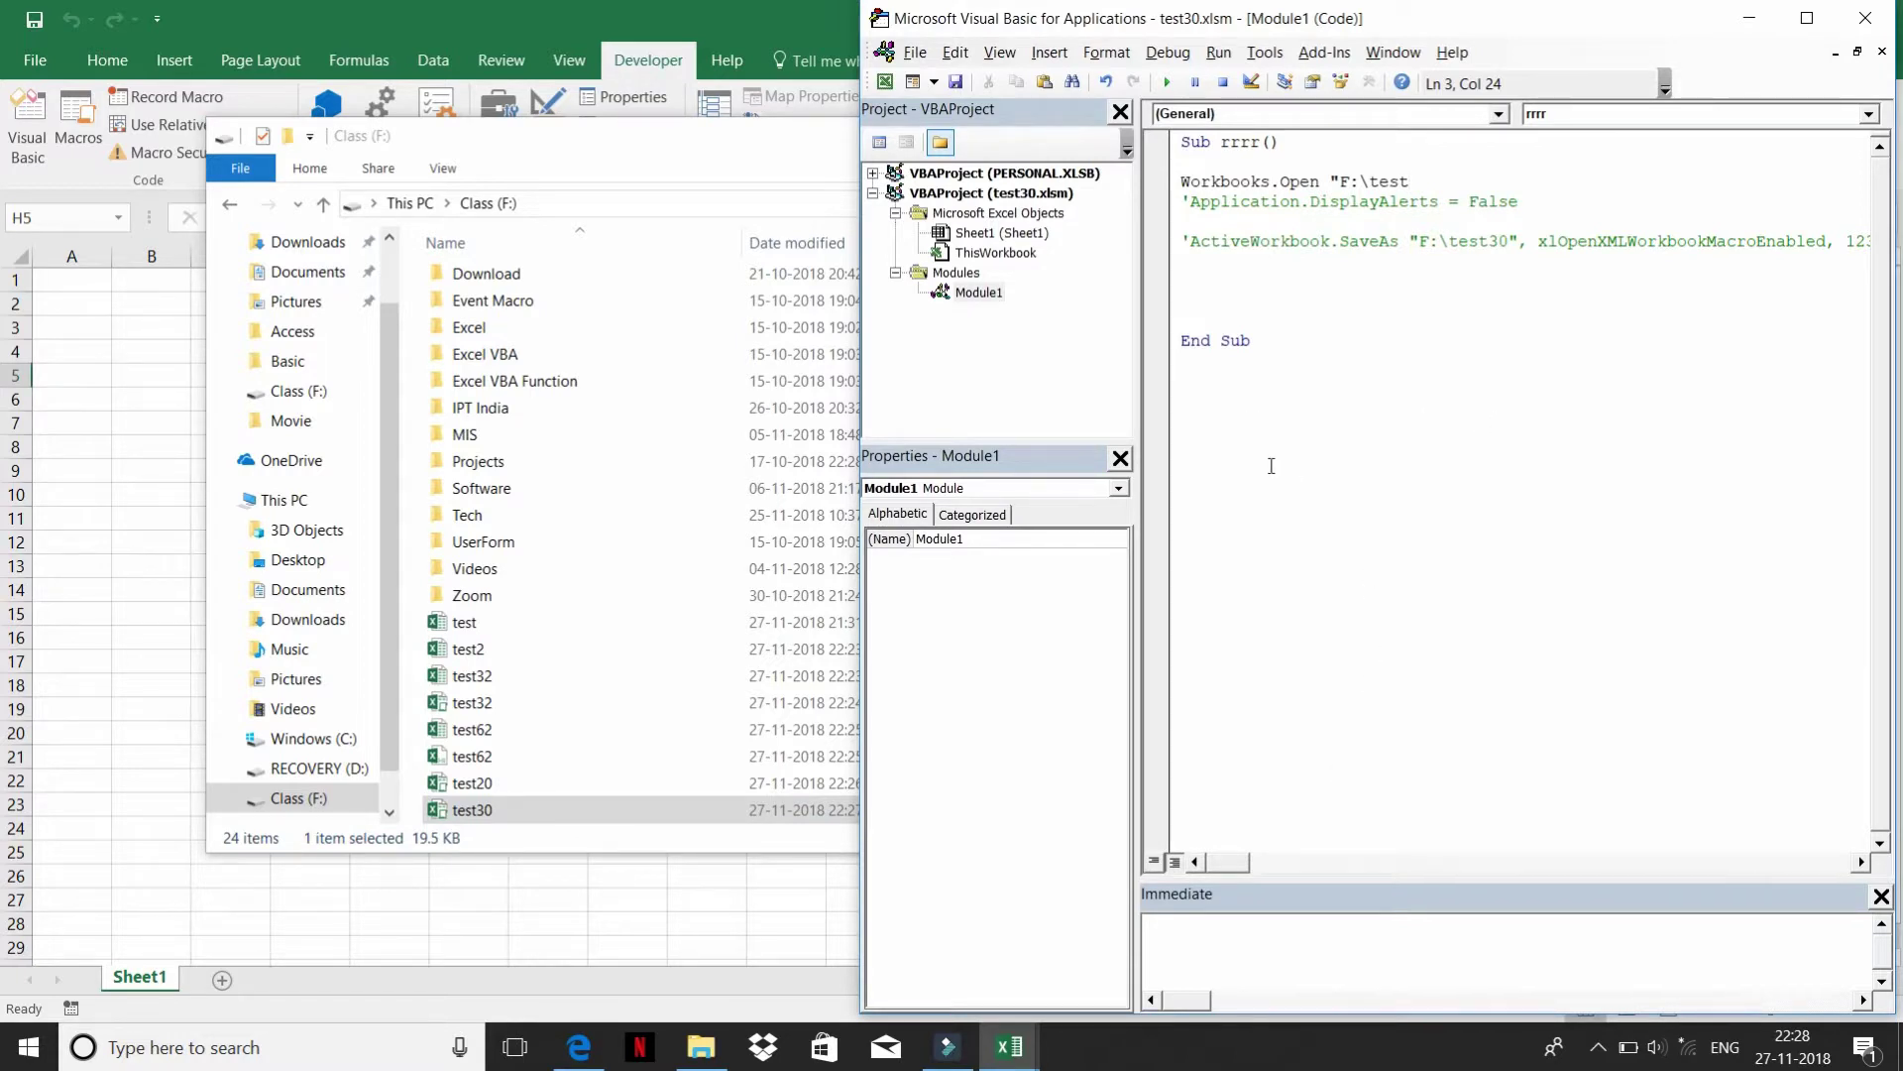
Step: Finish the Open line as "F:\test30.xlsm" with the workbook password as fifth argument, and run it
{"action": "type", "text": "30"}
{"action": "type", "text": ".x"}
{"action": "type", "text": "lsm"}
{"action": "type", "text": "\""}
{"action": "type", "text": ","}
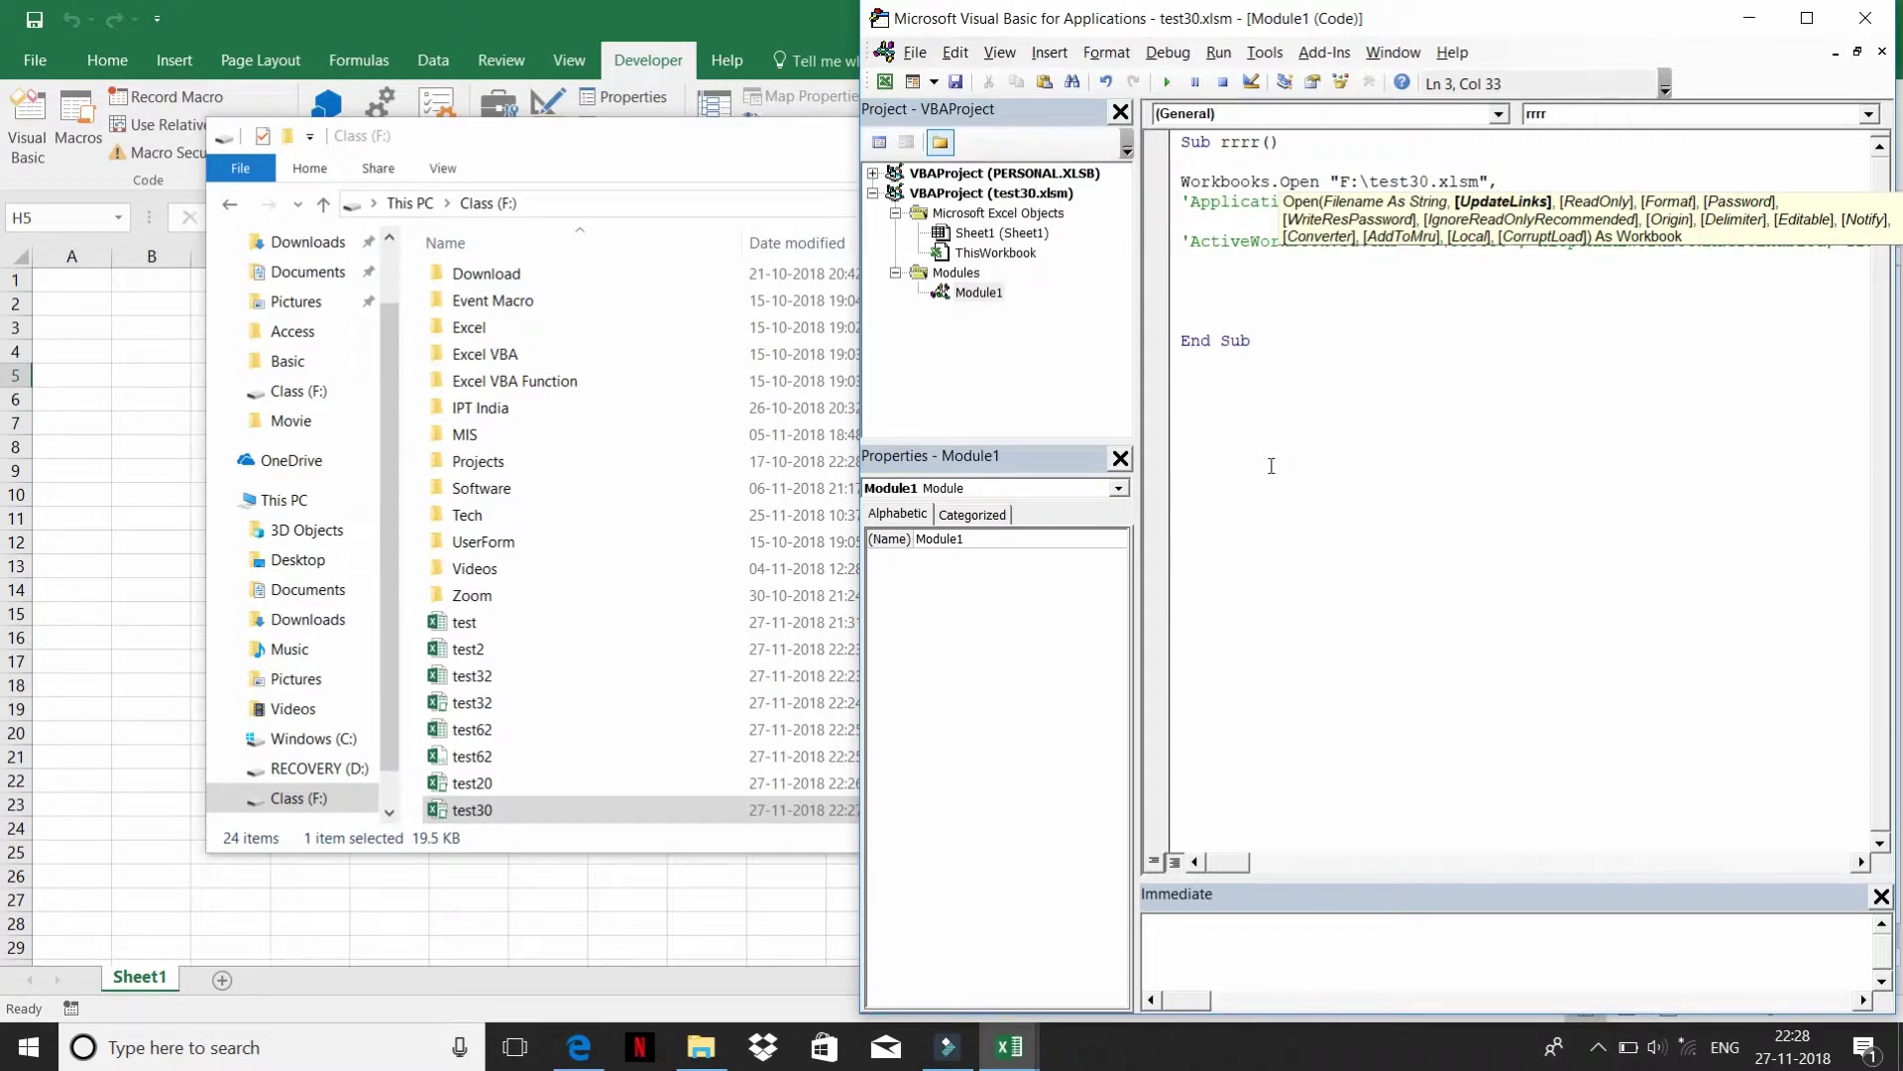
{"action": "type", "text": ","}
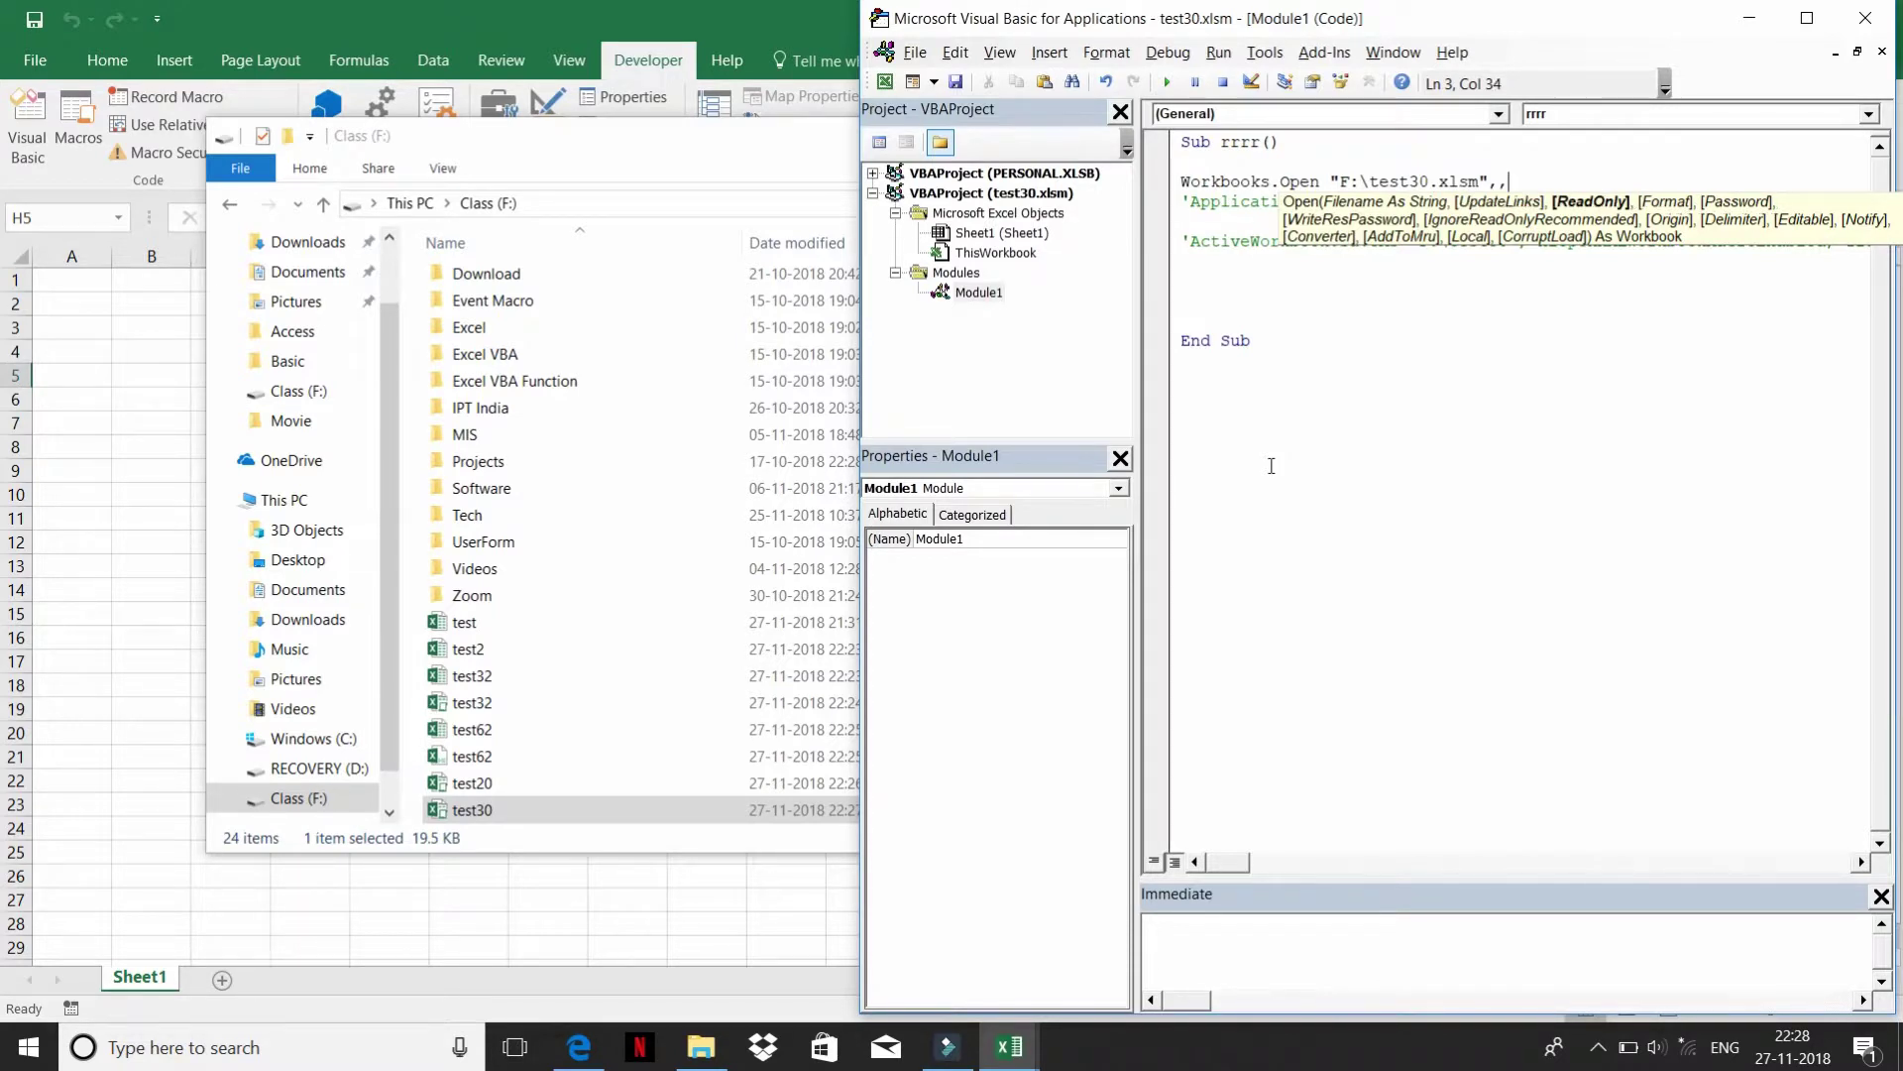
{"action": "type", "text": ","}
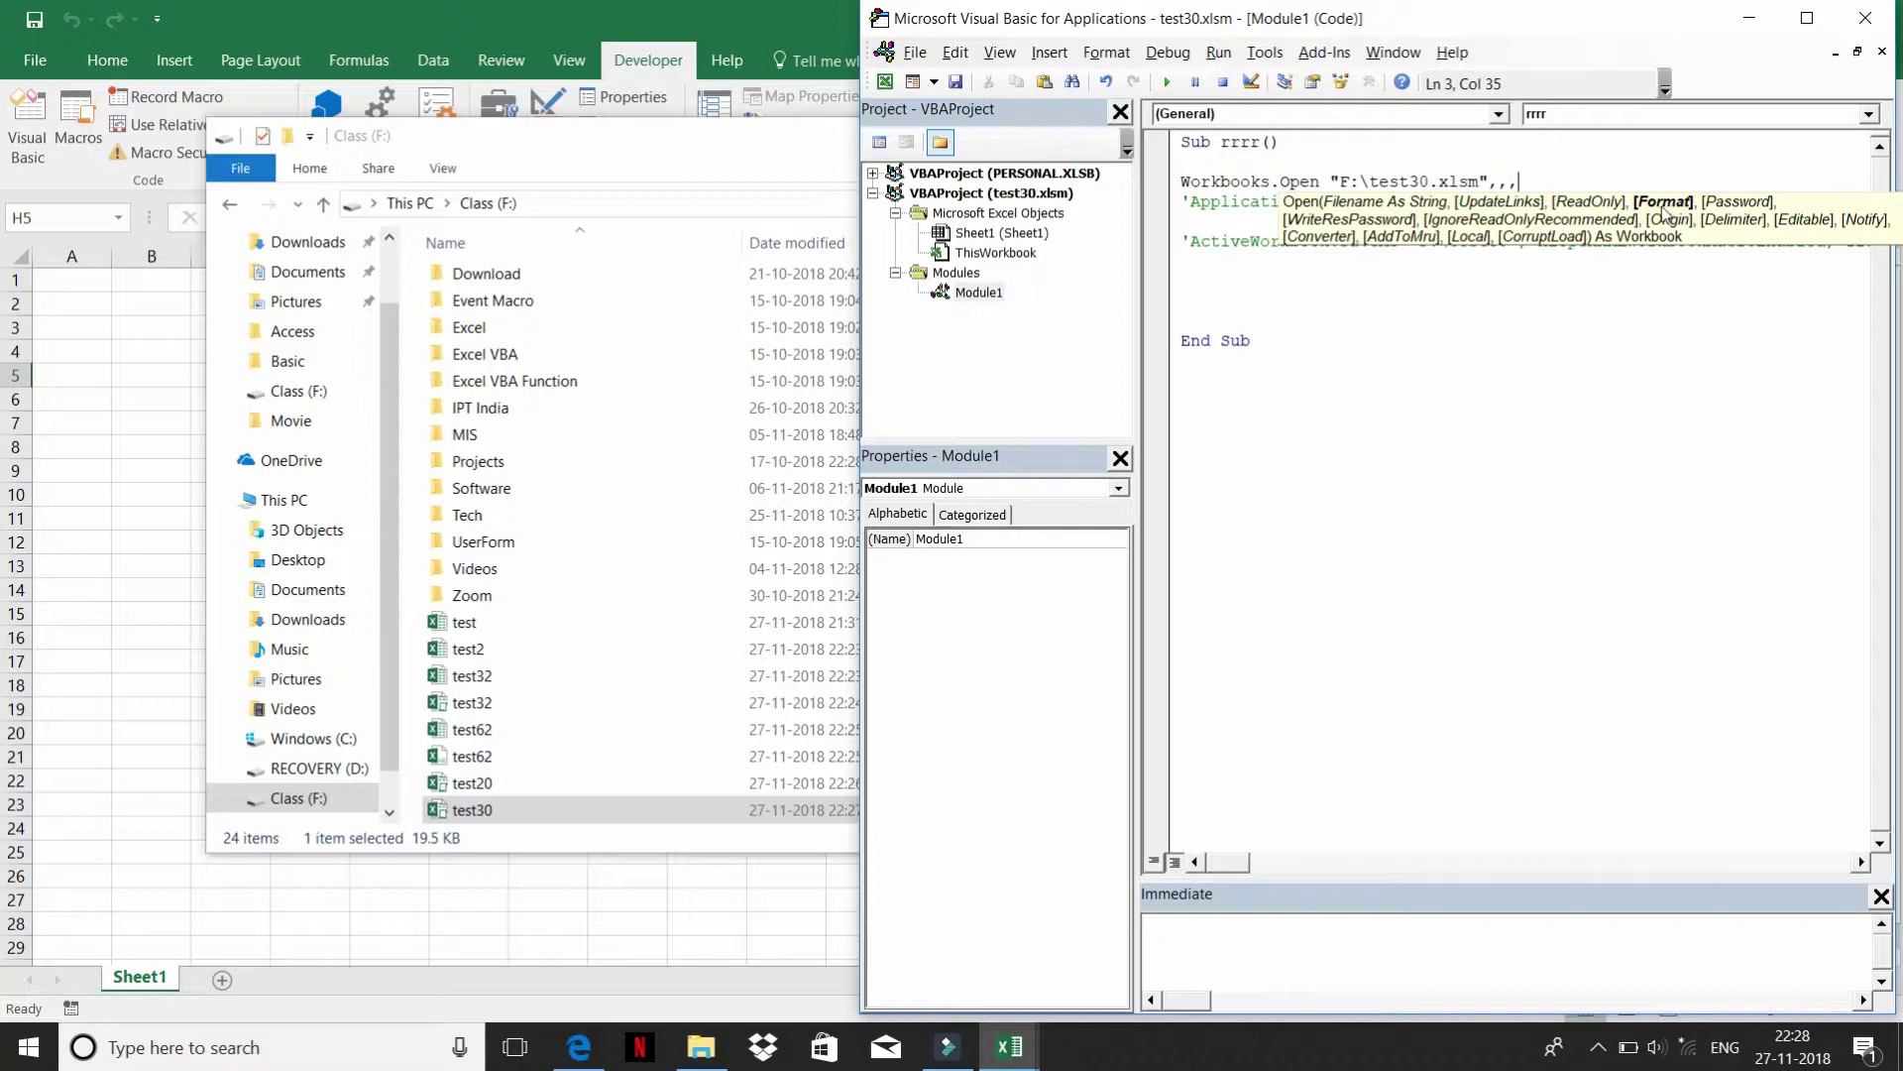
{"action": "type", "text": ", "}
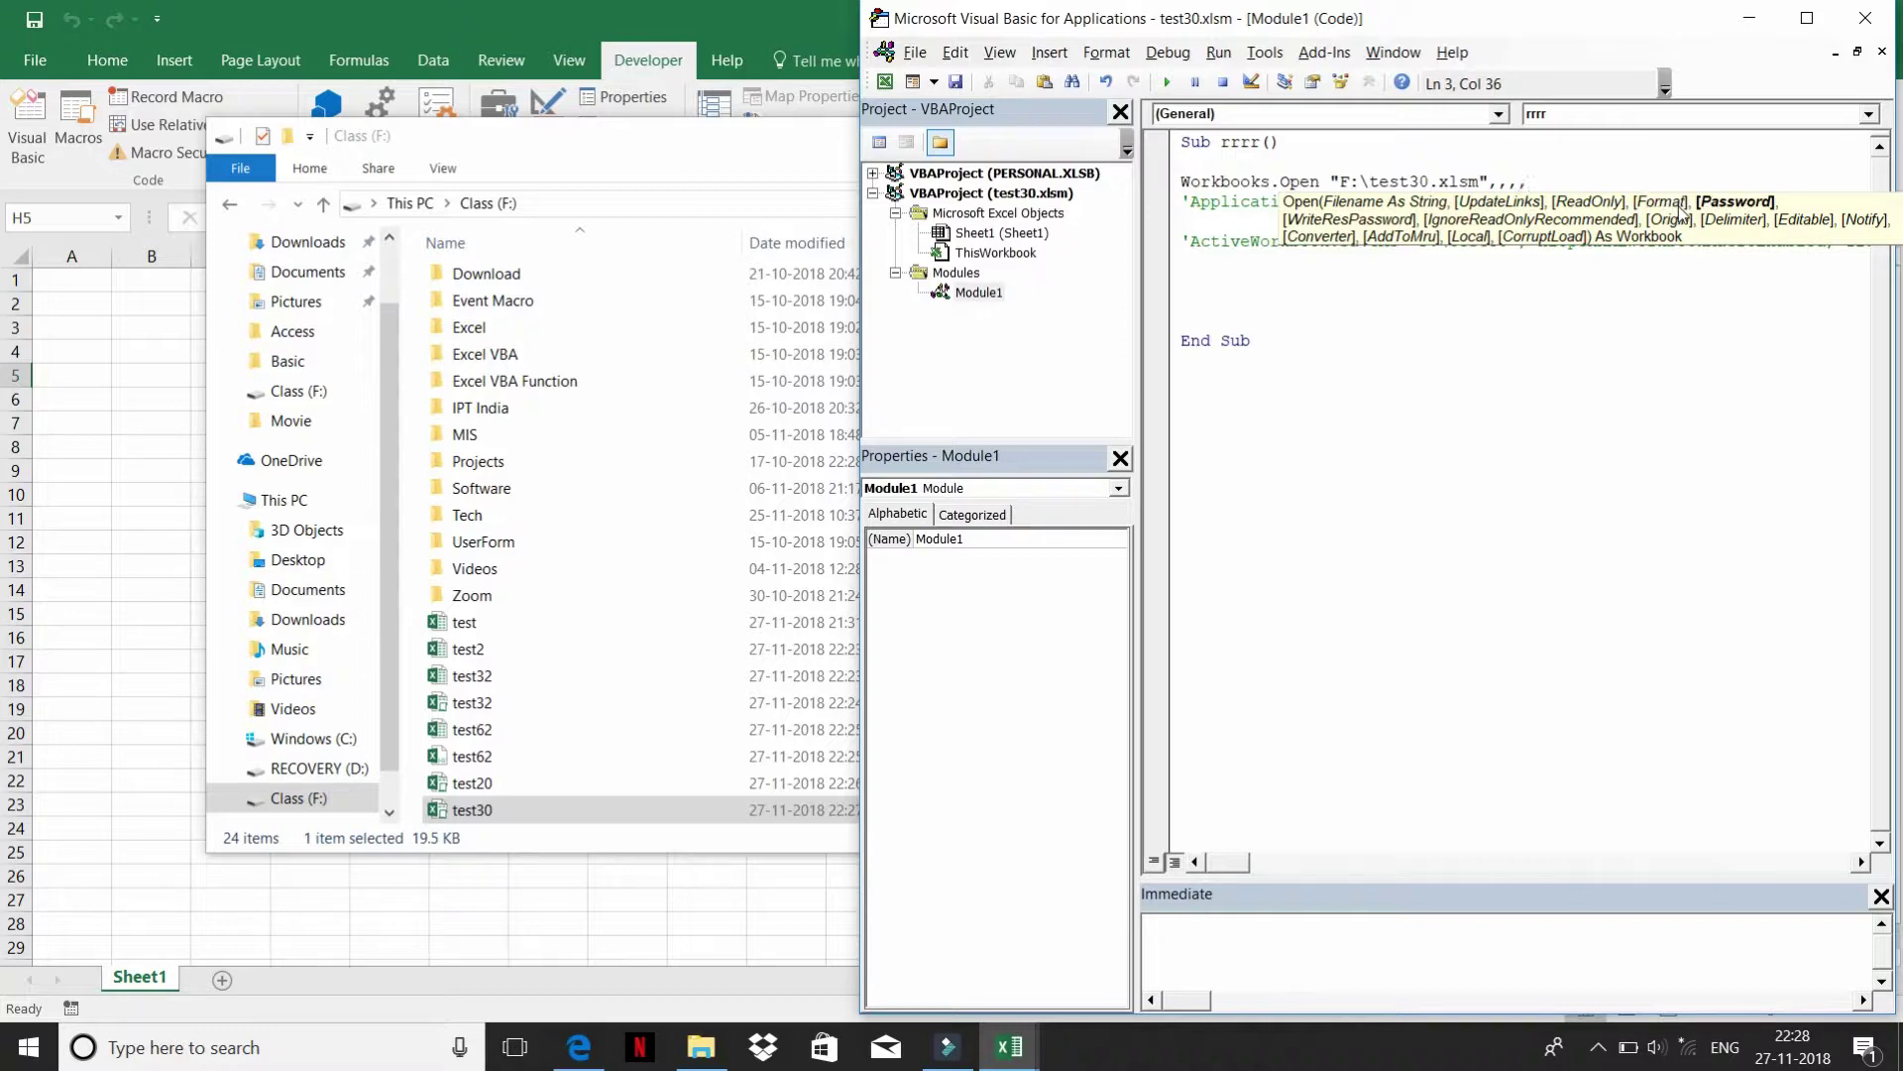
{"action": "key", "text": "Return"}
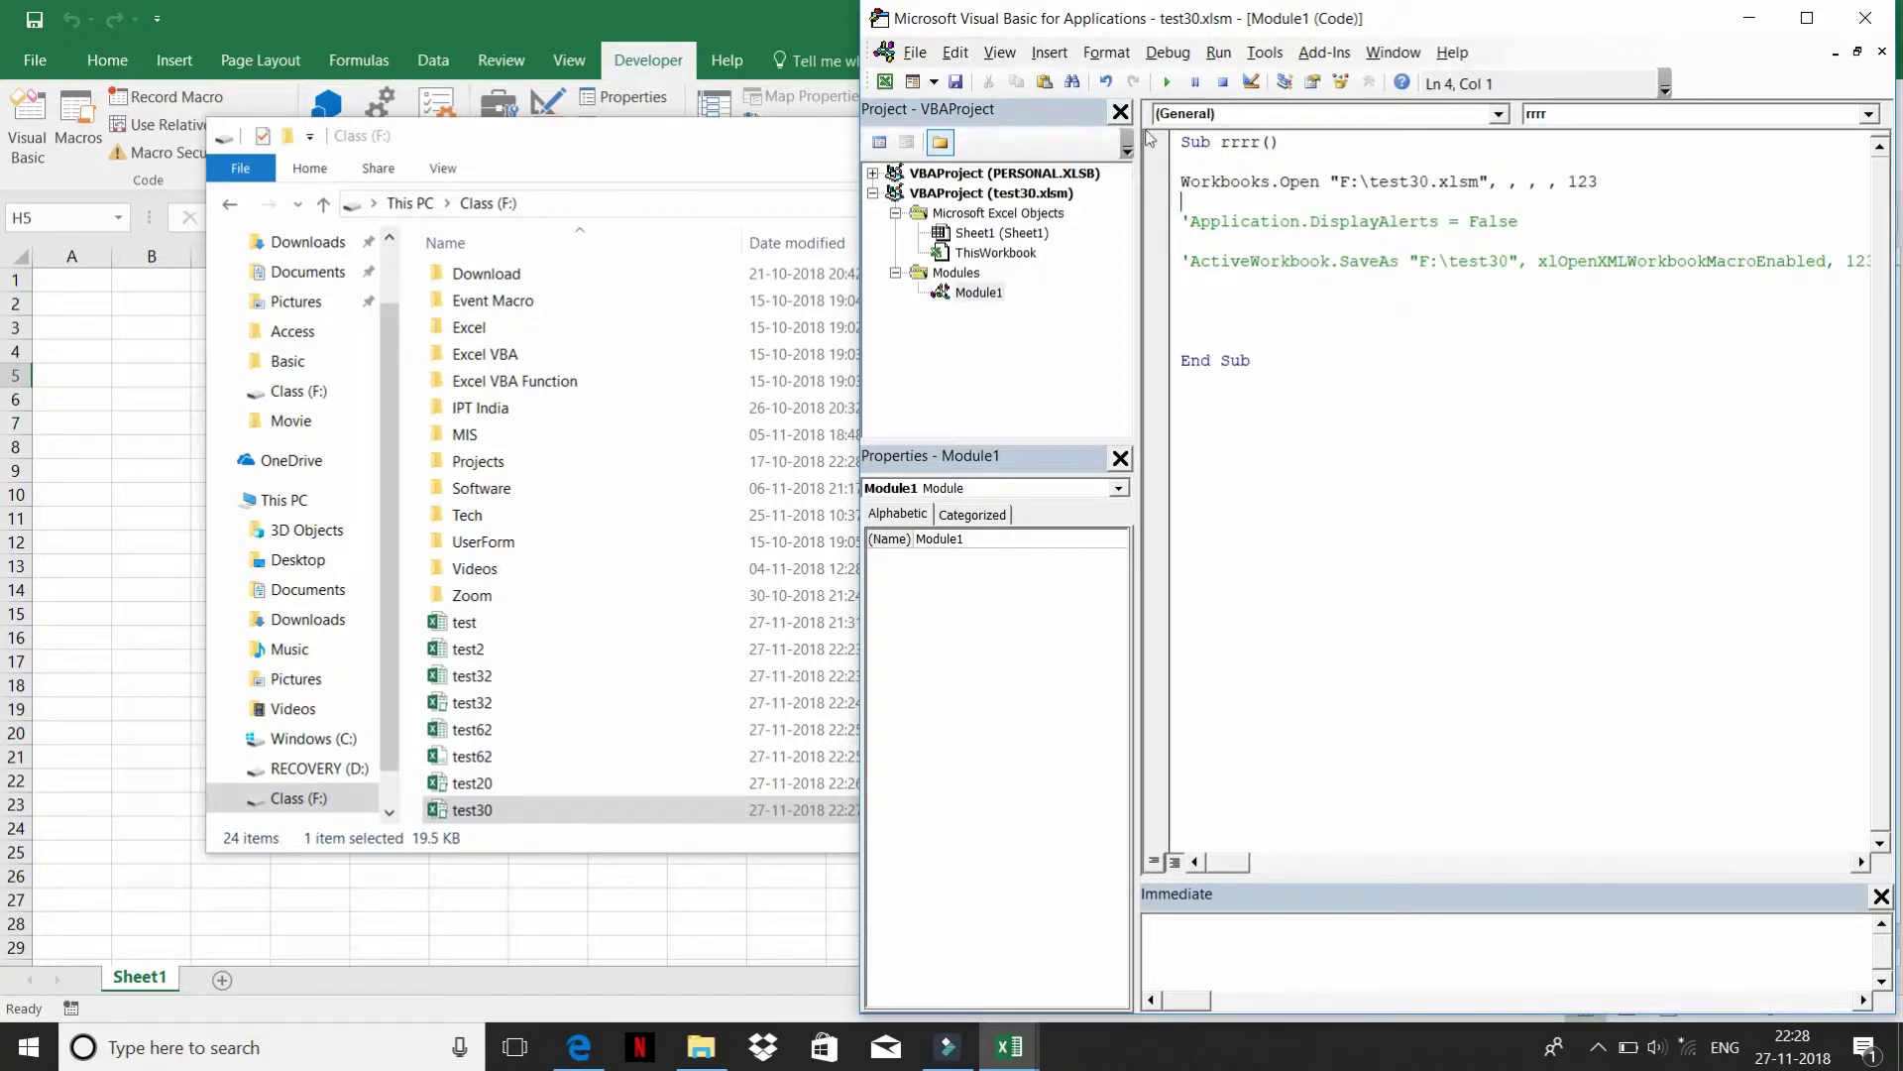
{"action": "left_click", "coordinate": [1166, 79]}
{"action": "key", "text": "alt+Tab"}
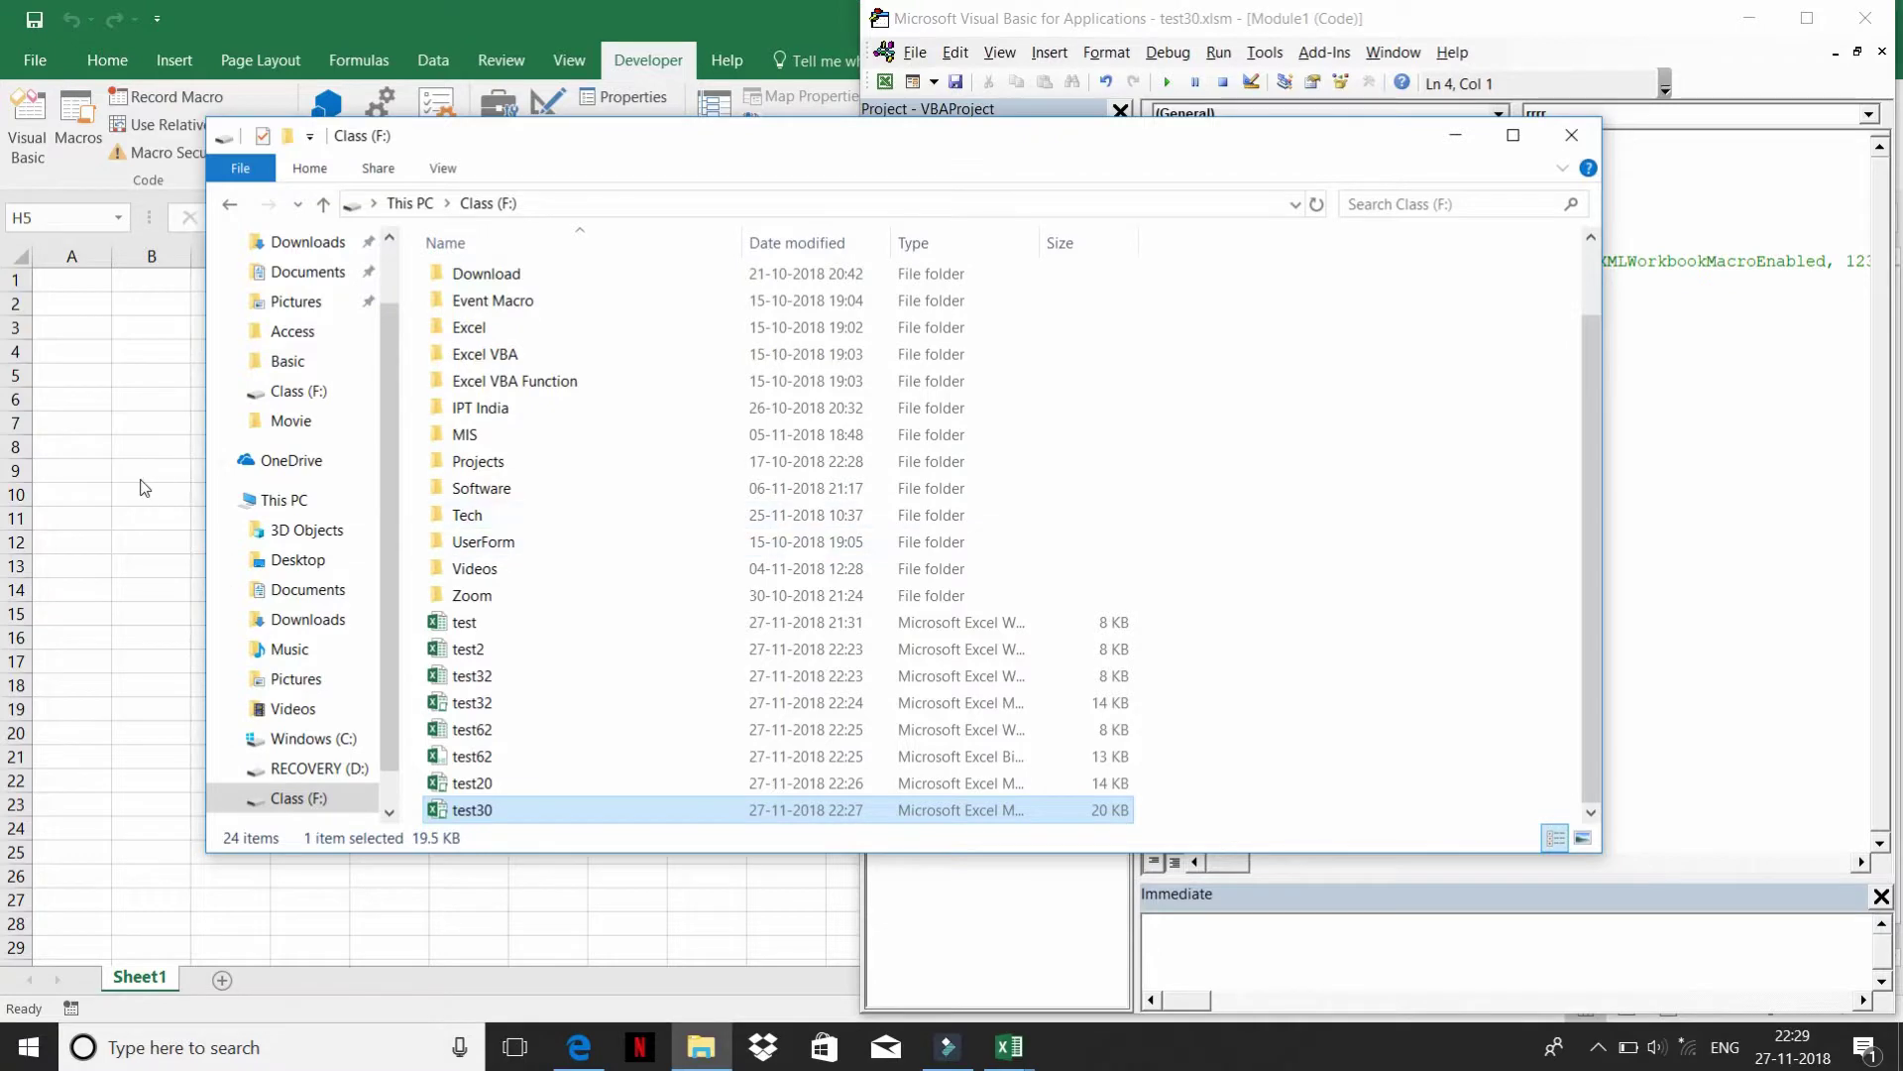
Step: Delete the password from the end of the Workbooks.Open line in the code editor
{"action": "left_click", "coordinate": [141, 477]}
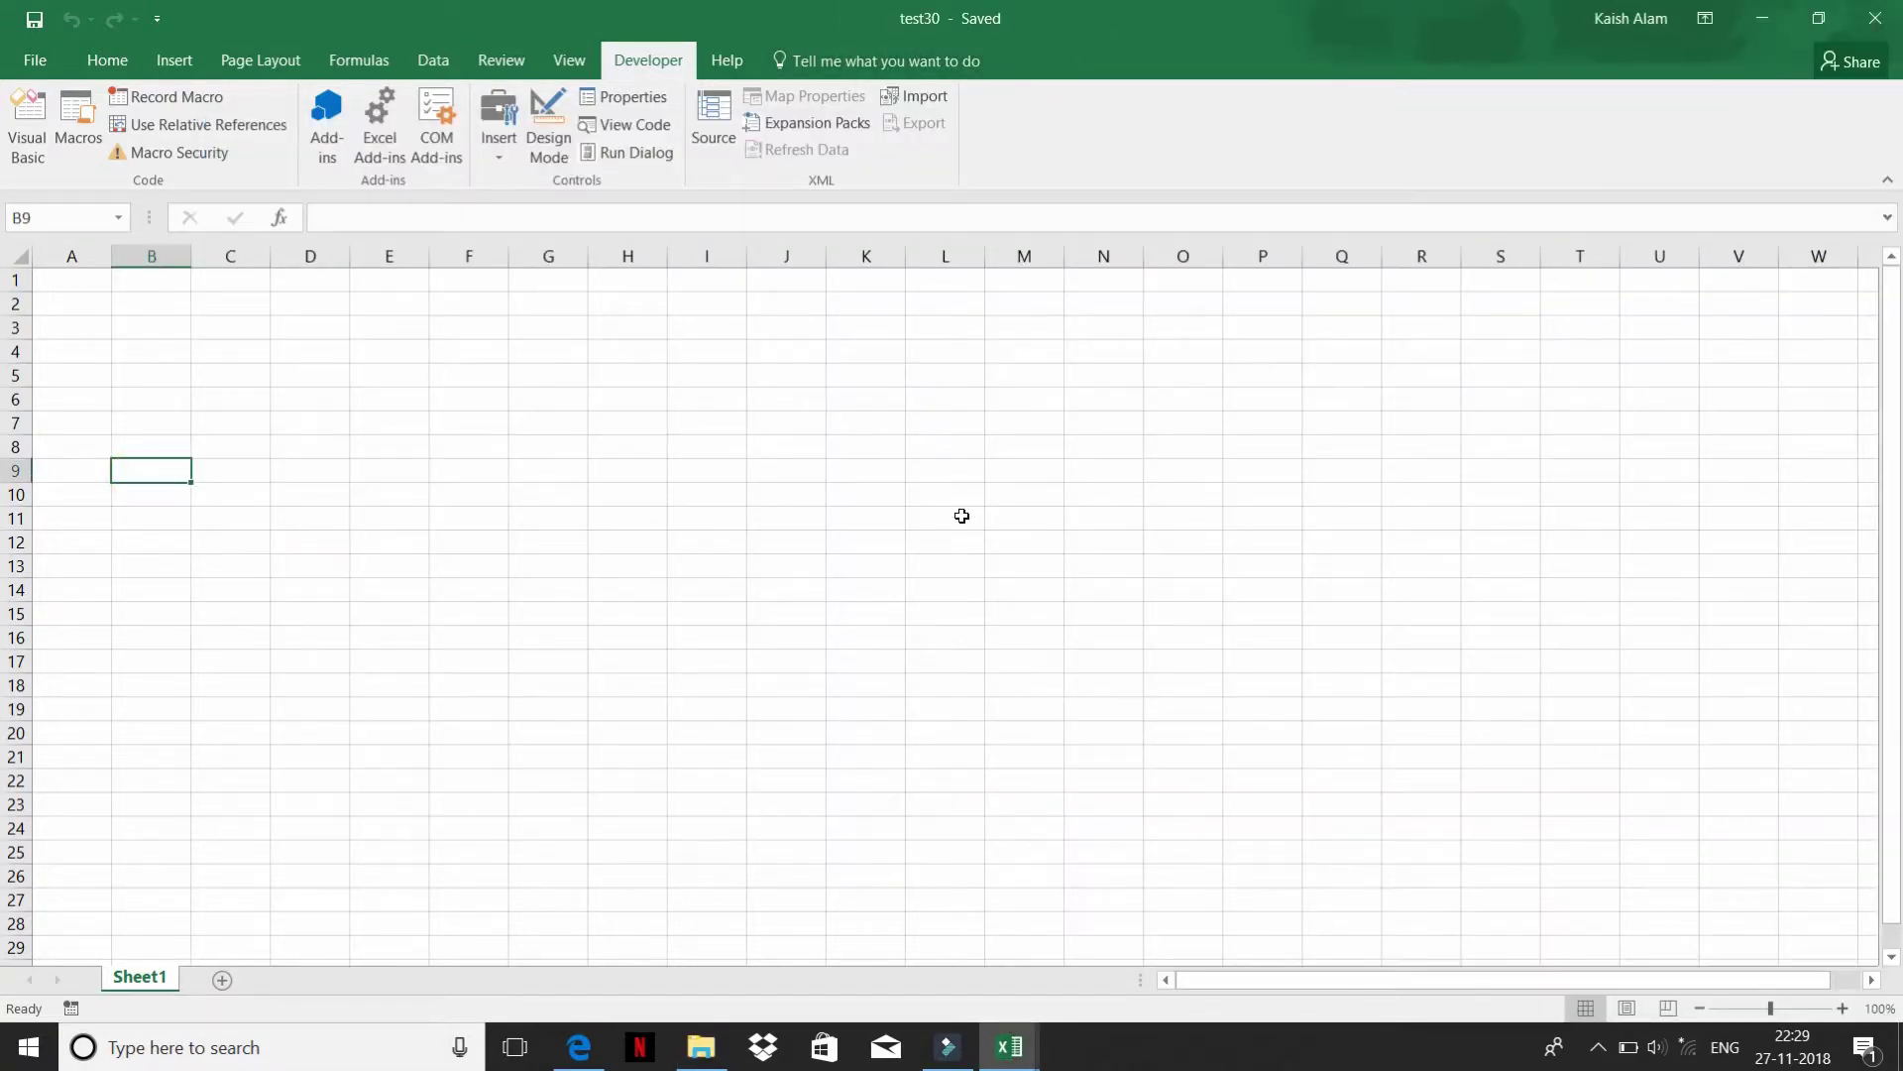
{"action": "key", "text": "alt+Tab"}
{"action": "key", "text": "alt+Tab"}
{"action": "left_click", "coordinate": [1088, 483]}
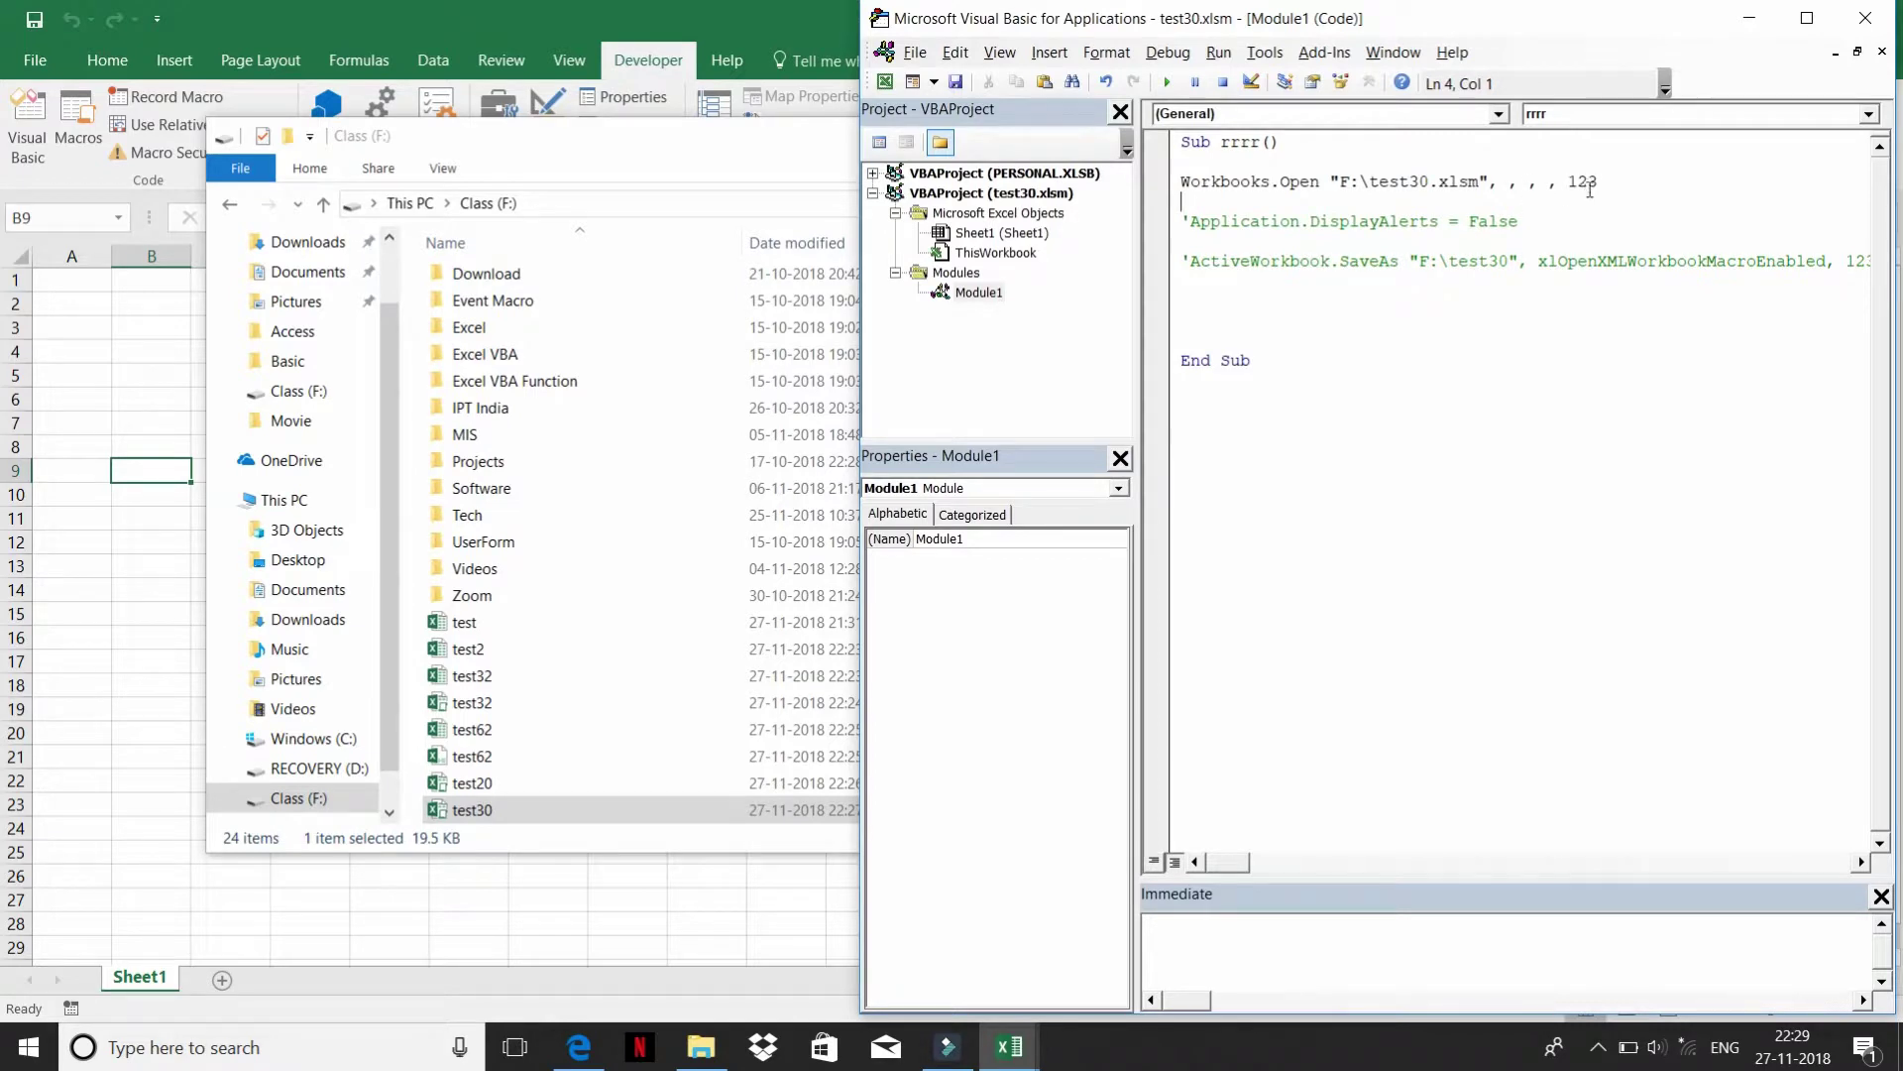
{"action": "left_click", "coordinate": [1618, 179]}
{"action": "key", "text": "BackSpace"}
{"action": "key", "text": "BackSpace"}
{"action": "key", "text": "BackSpace"}
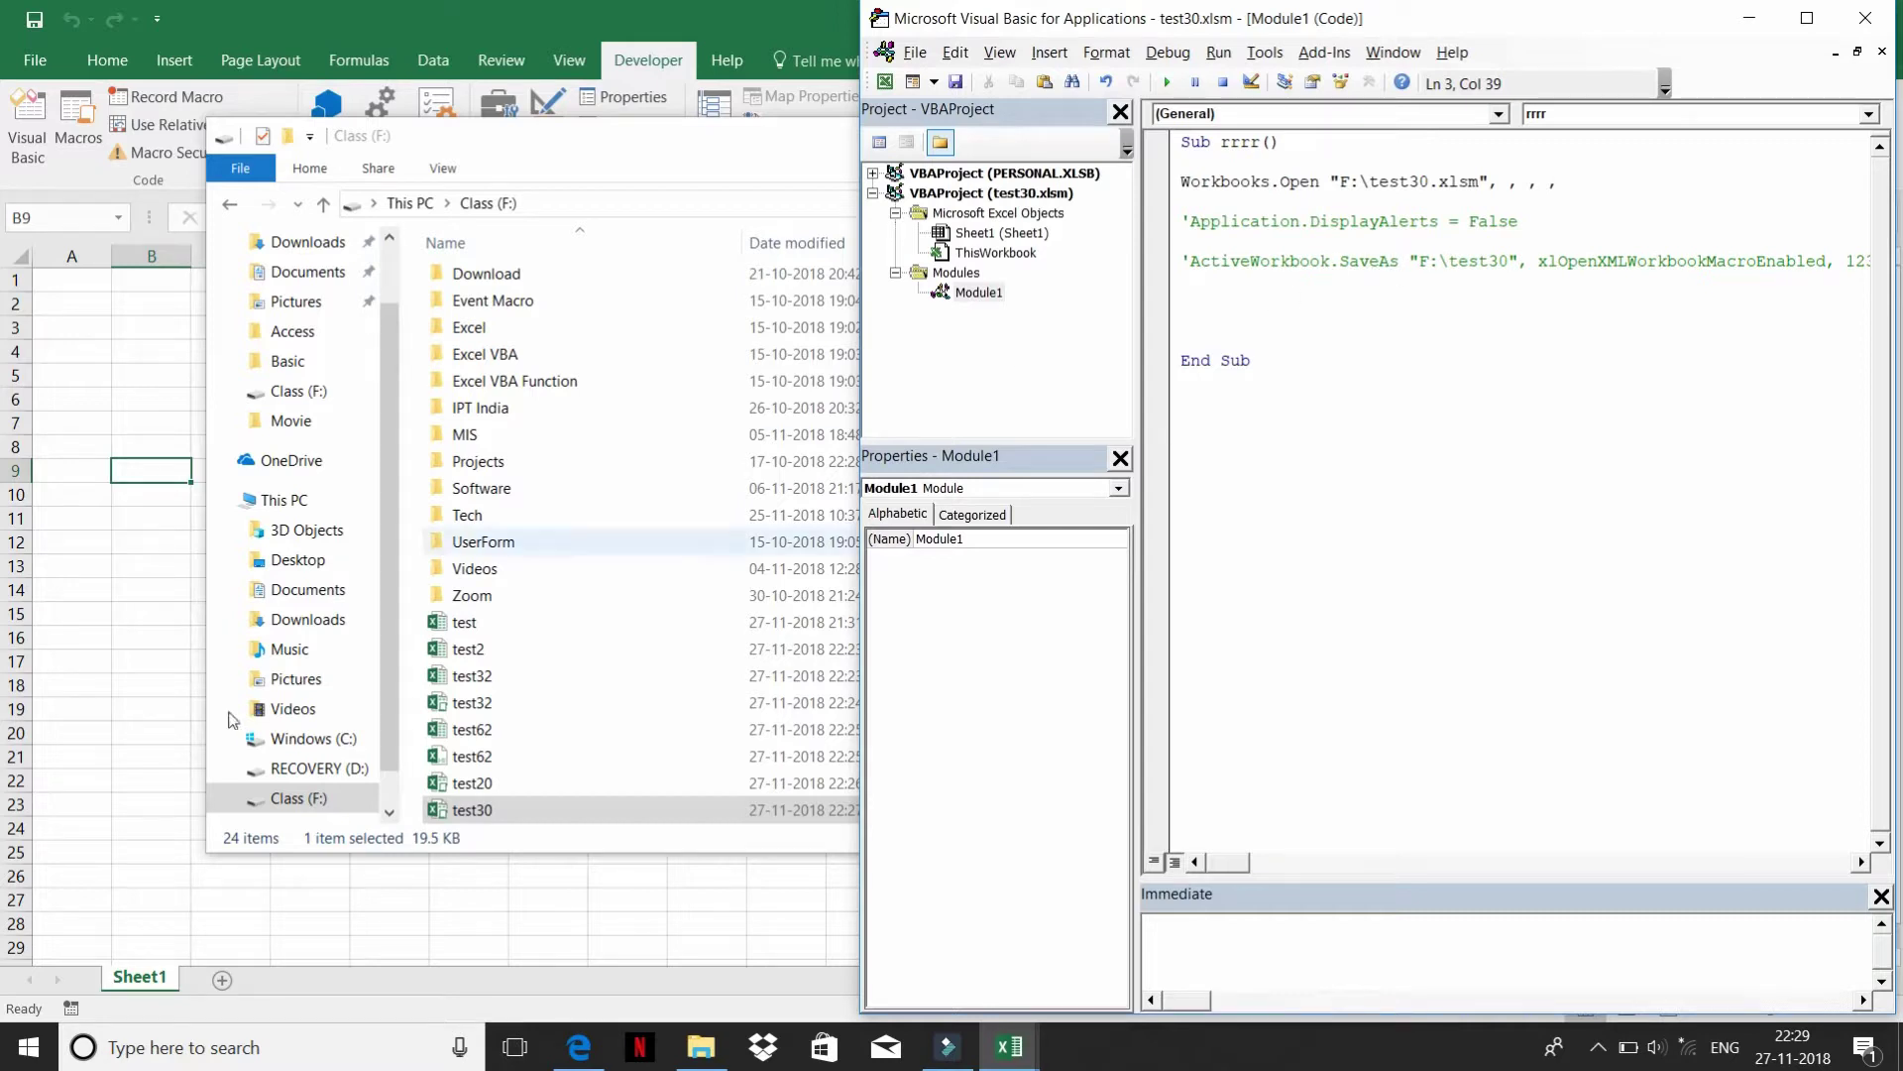
Step: Close the test30 workbook, choosing Don't Save
{"action": "left_click", "coordinate": [119, 656]}
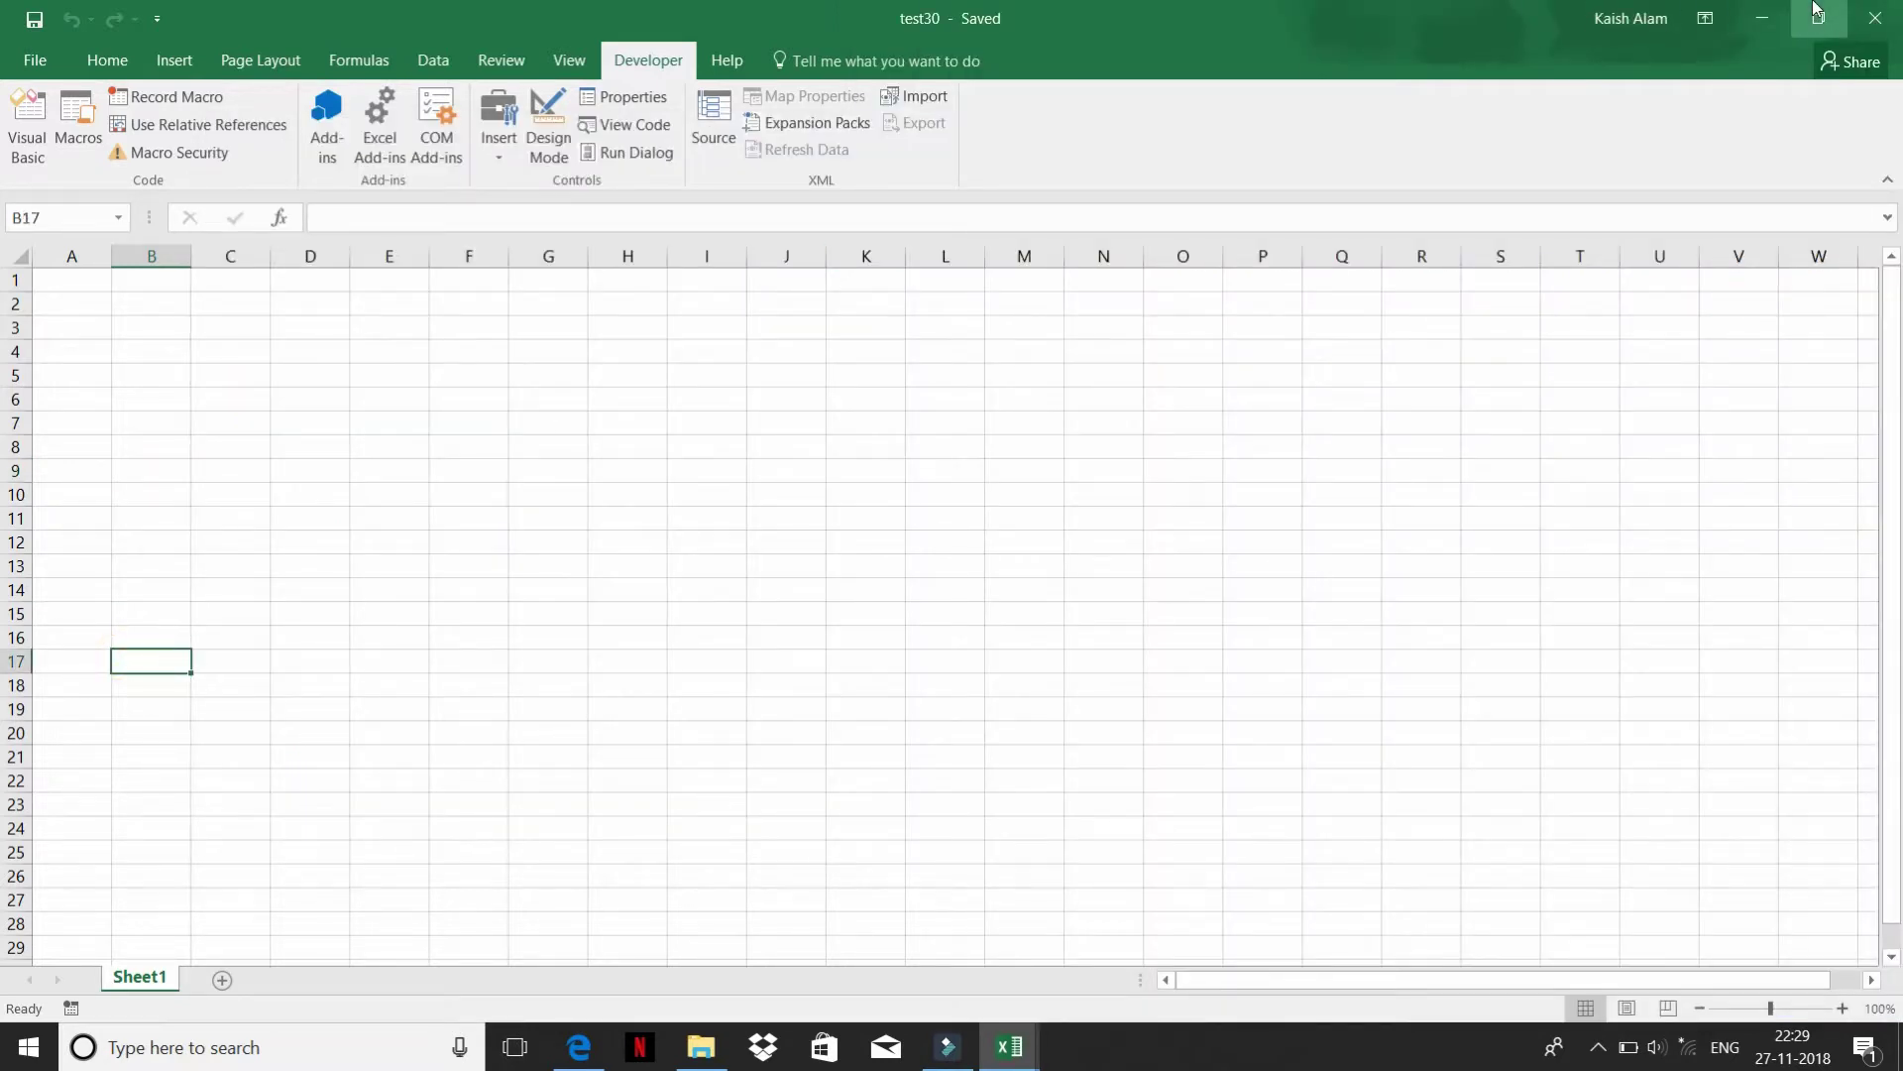
{"action": "left_click", "coordinate": [1875, 18]}
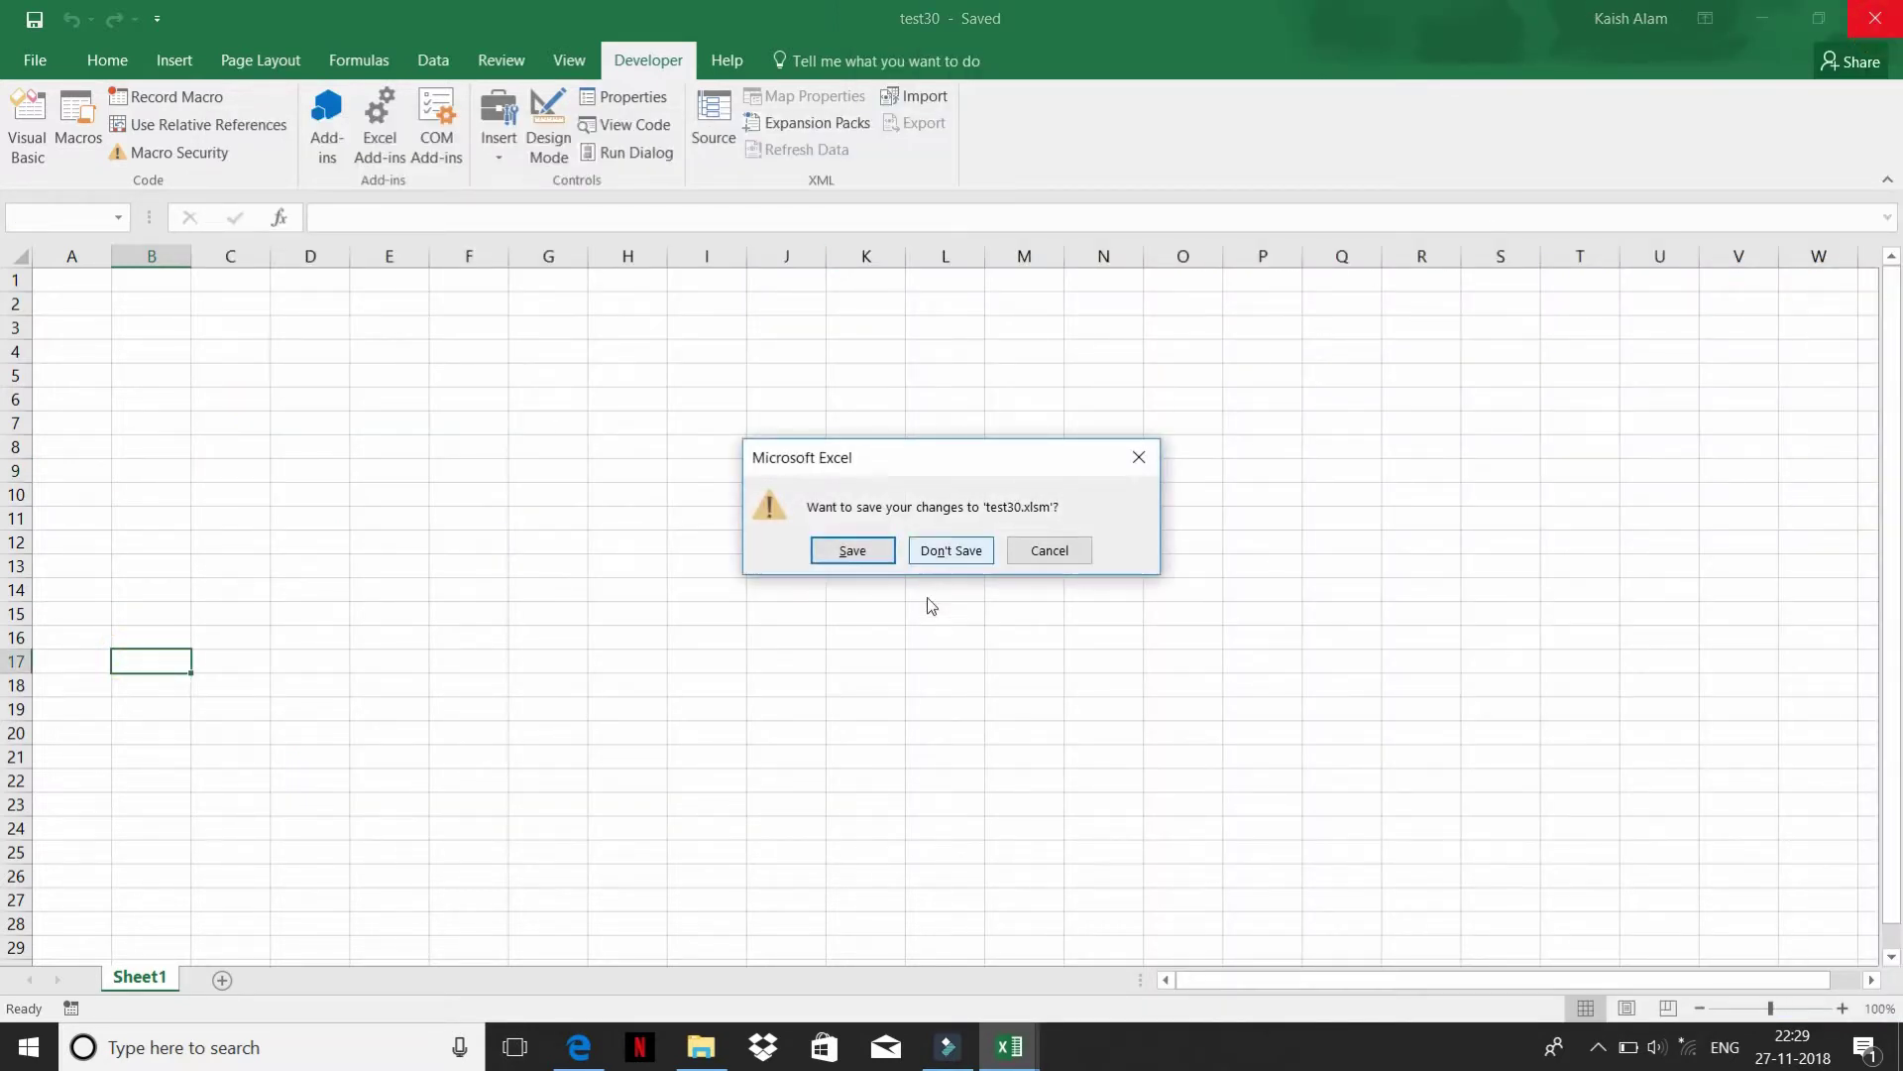
{"action": "left_click", "coordinate": [964, 550]}
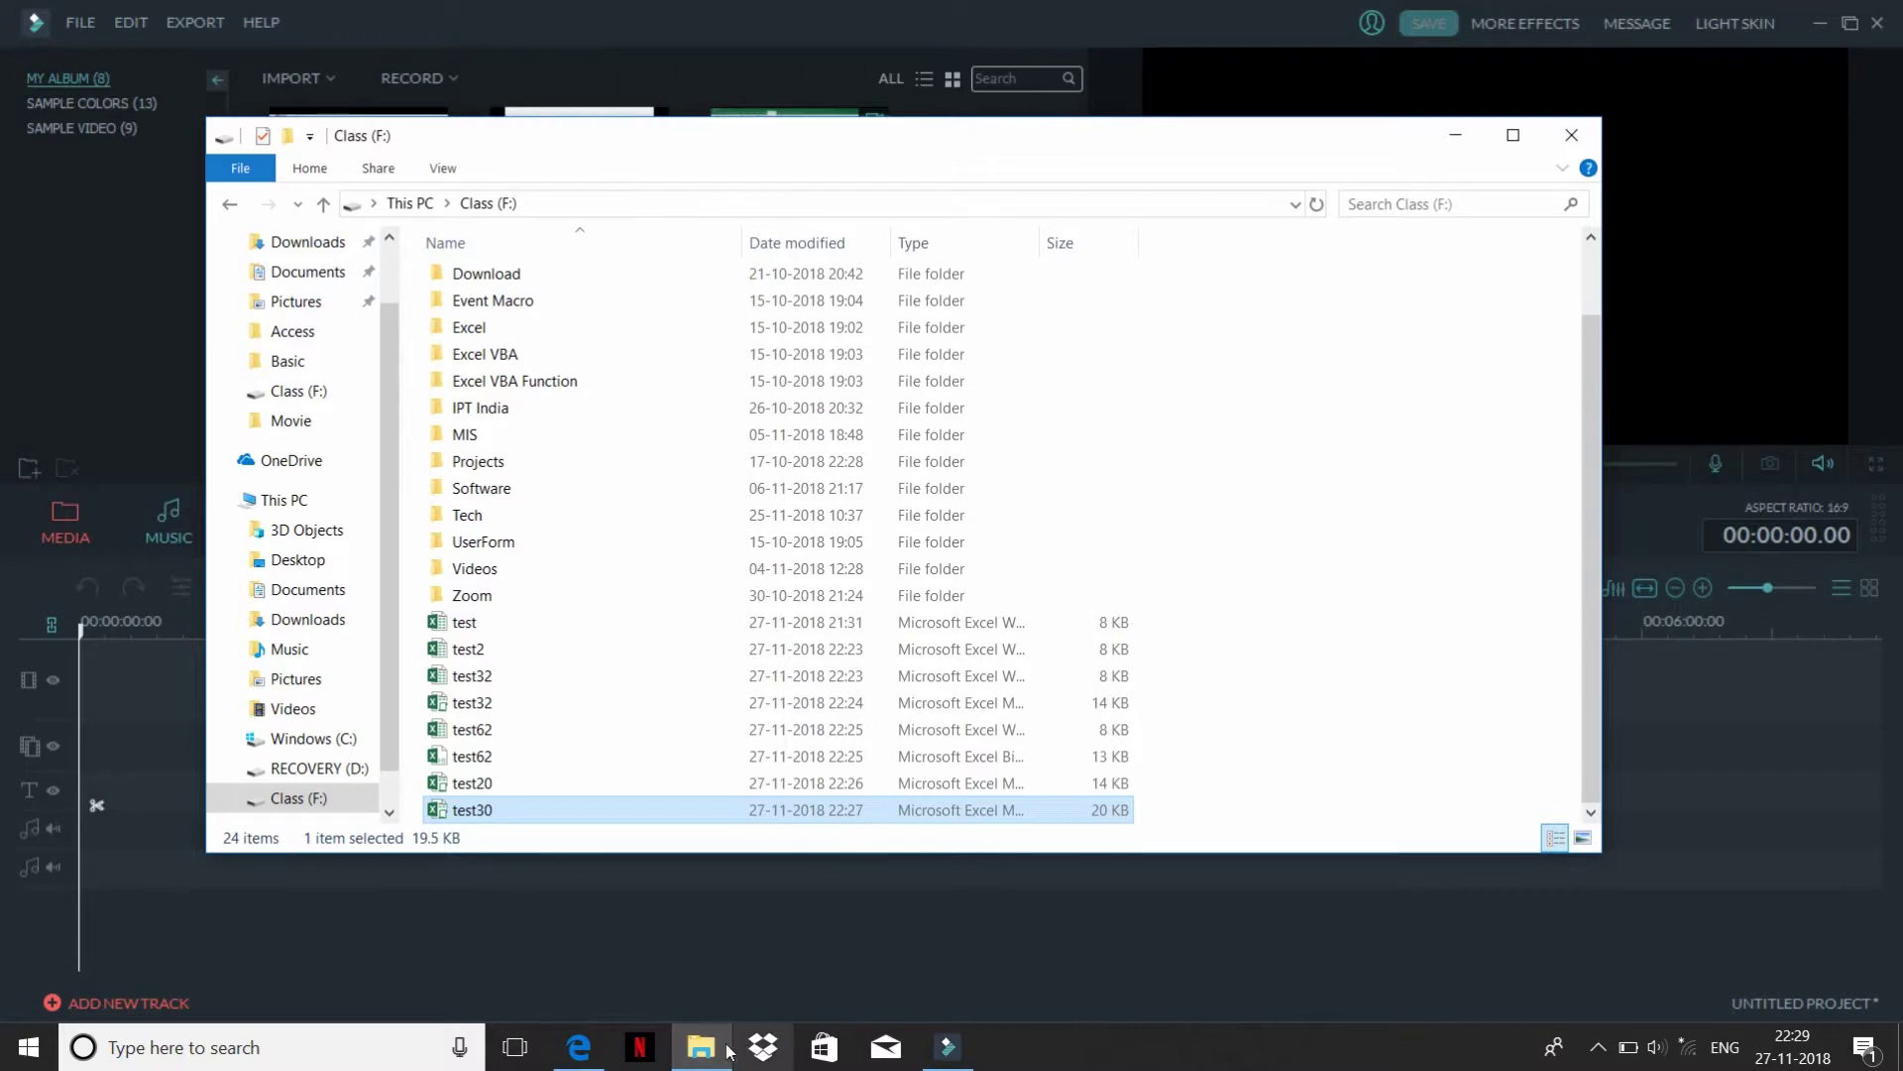
Step: Launch Excel with a blank workbook and insert a new module in the VBA editor
{"action": "left_click", "coordinate": [28, 1051]}
{"action": "type", "text": "ex"}
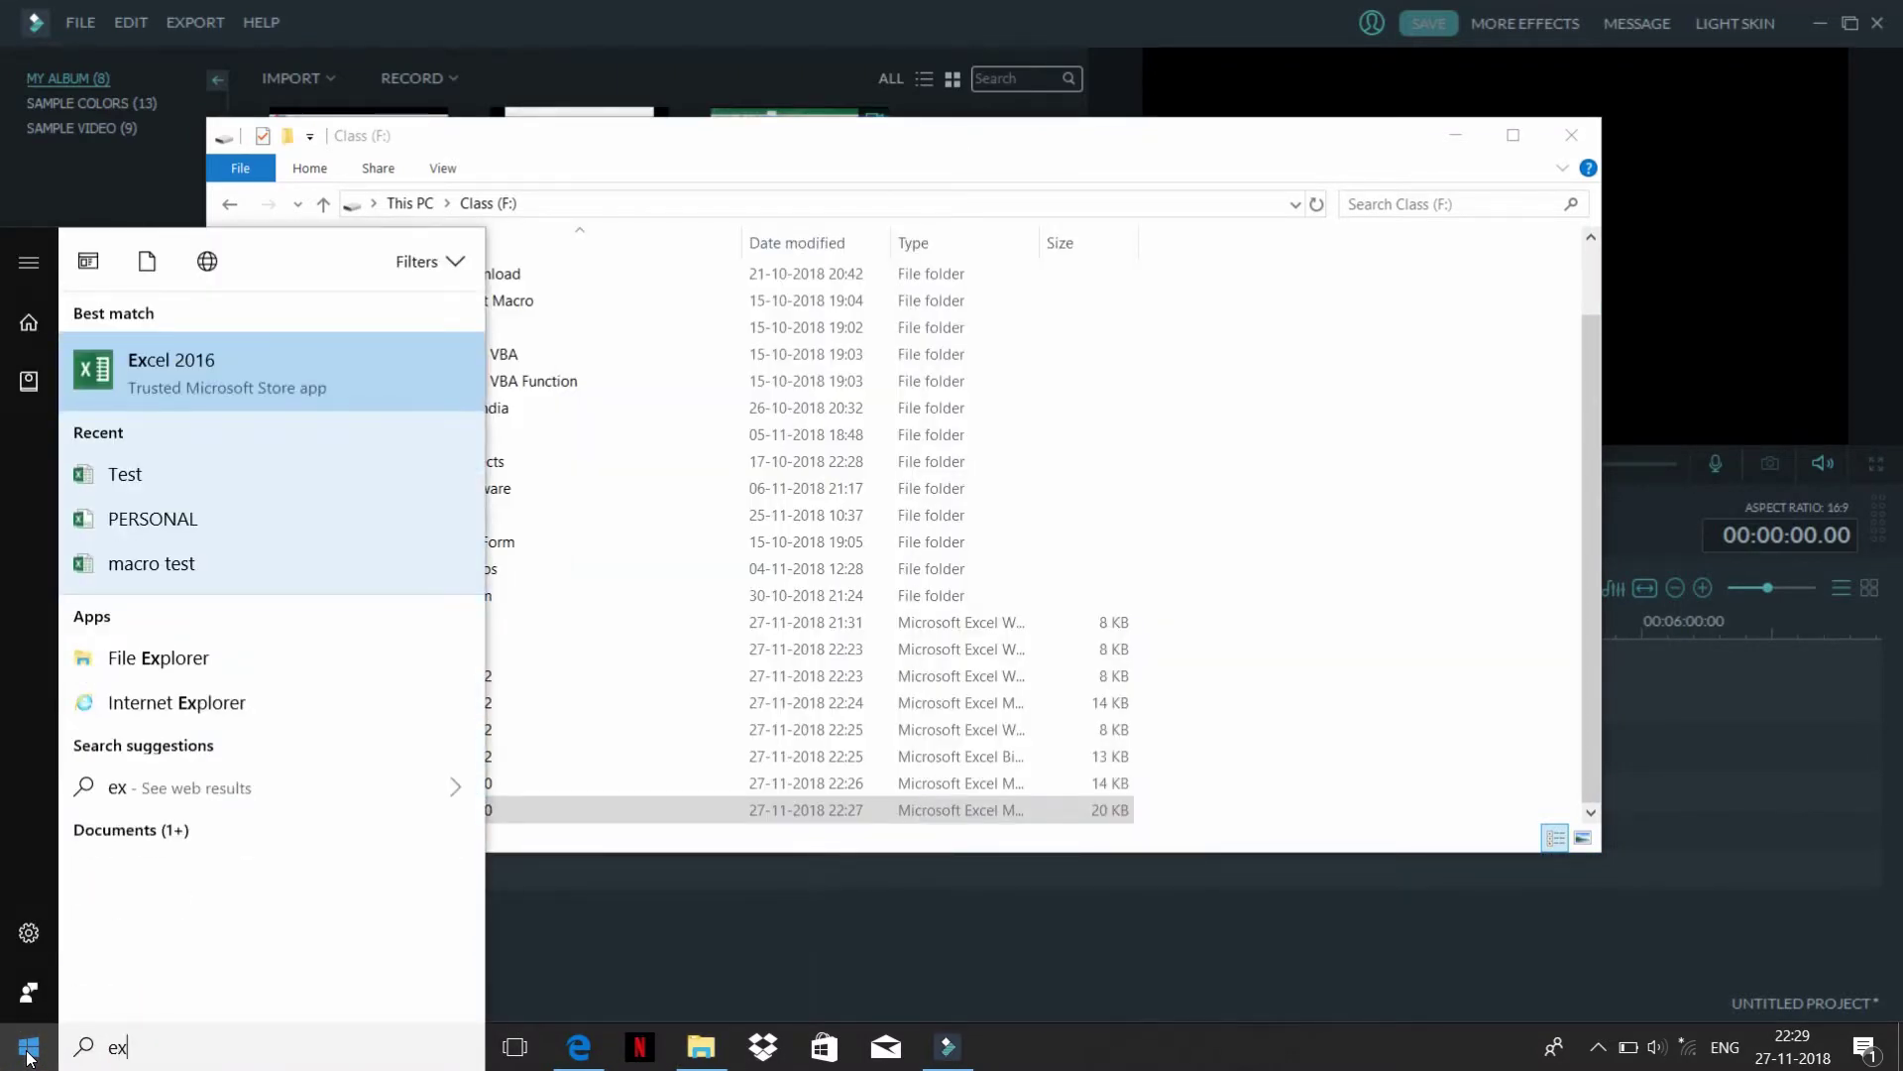
{"action": "key", "text": "Return"}
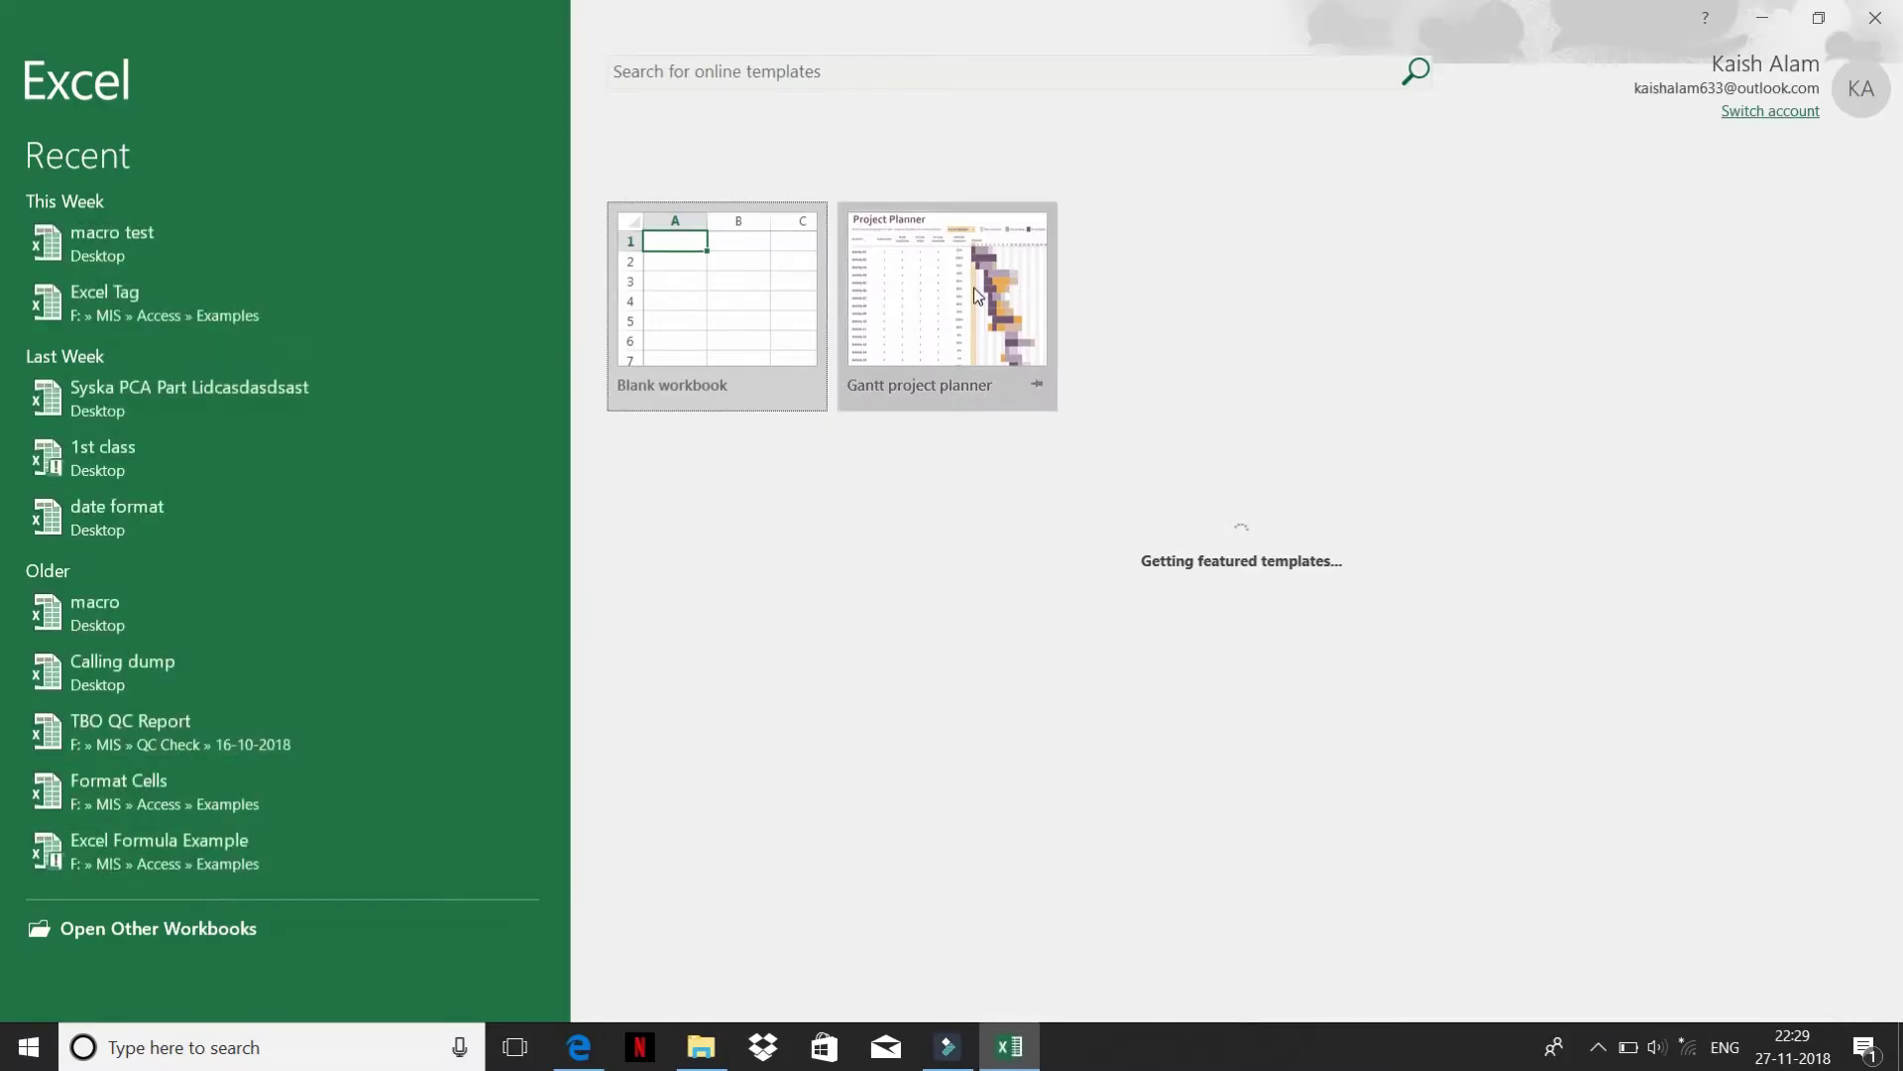
{"action": "left_click", "coordinate": [751, 262]}
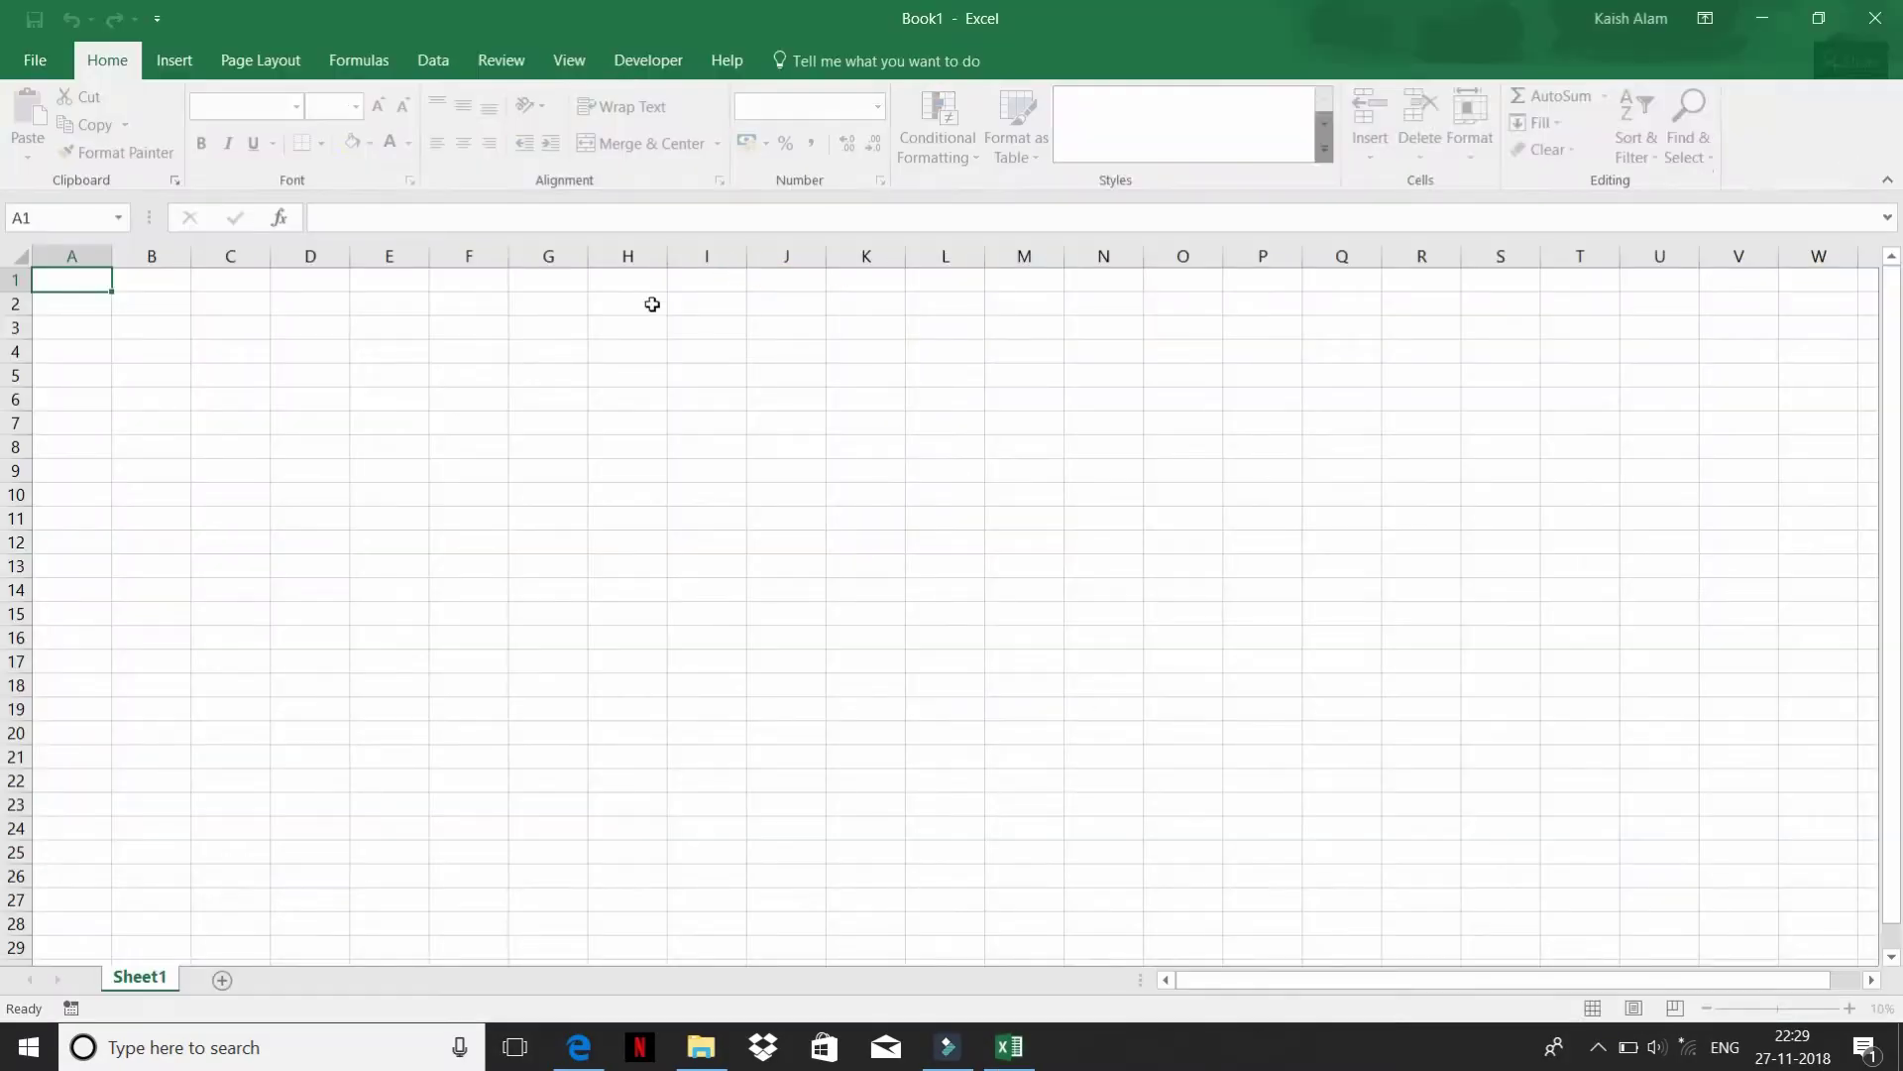
{"action": "left_click", "coordinate": [649, 59]}
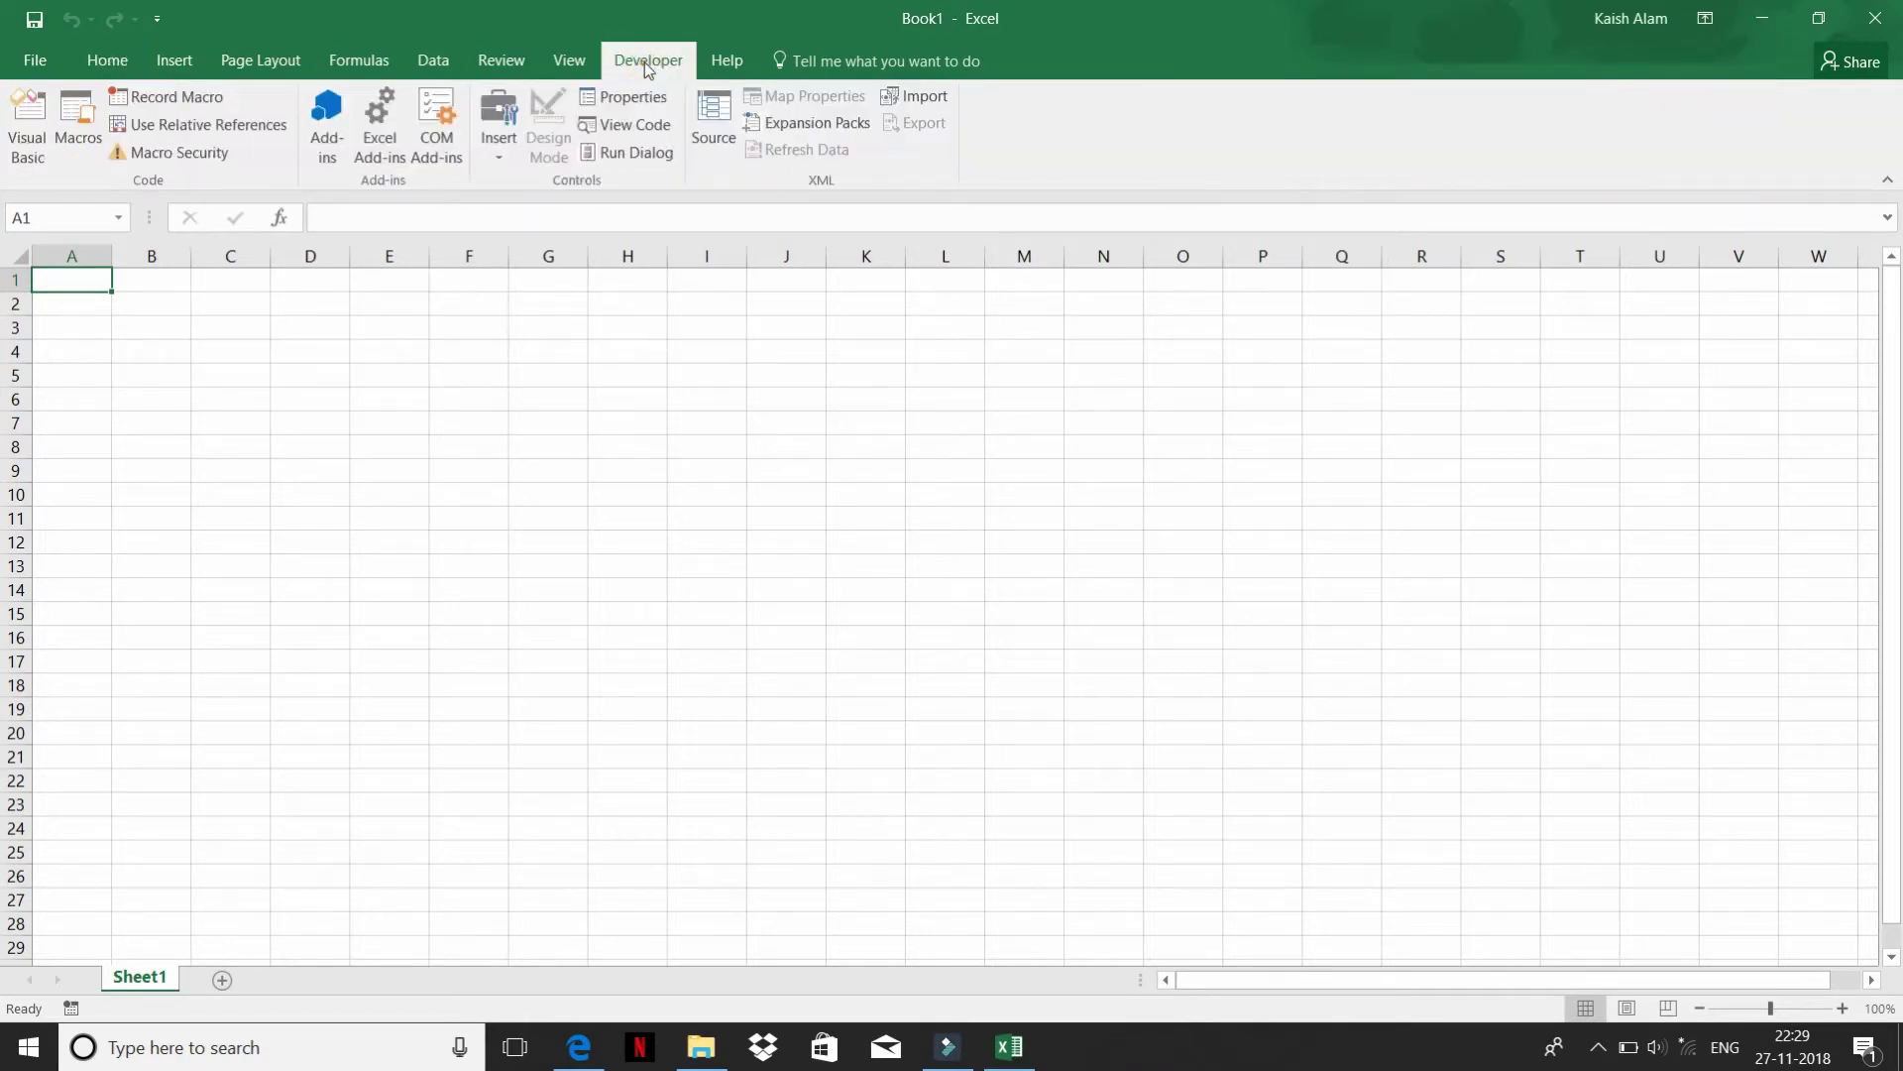
{"action": "left_click", "coordinate": [28, 129]}
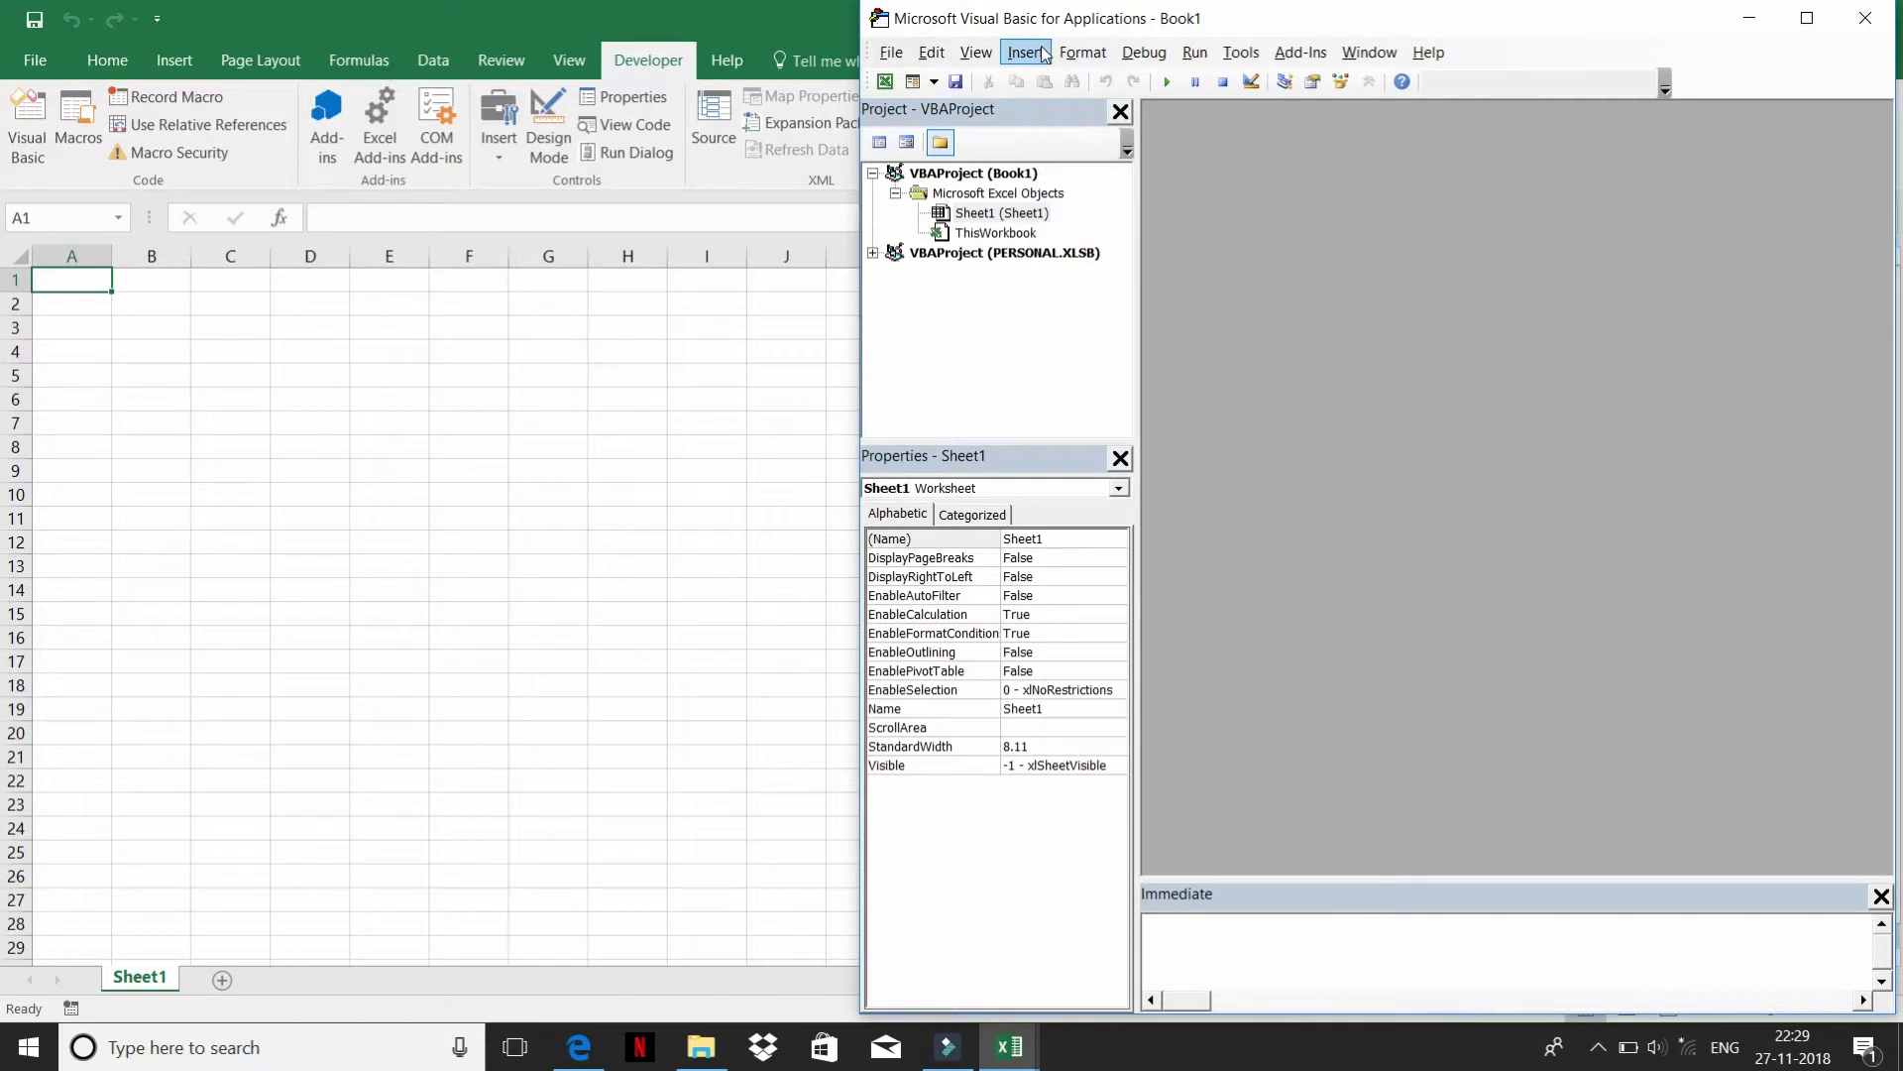
{"action": "left_click", "coordinate": [1044, 54]}
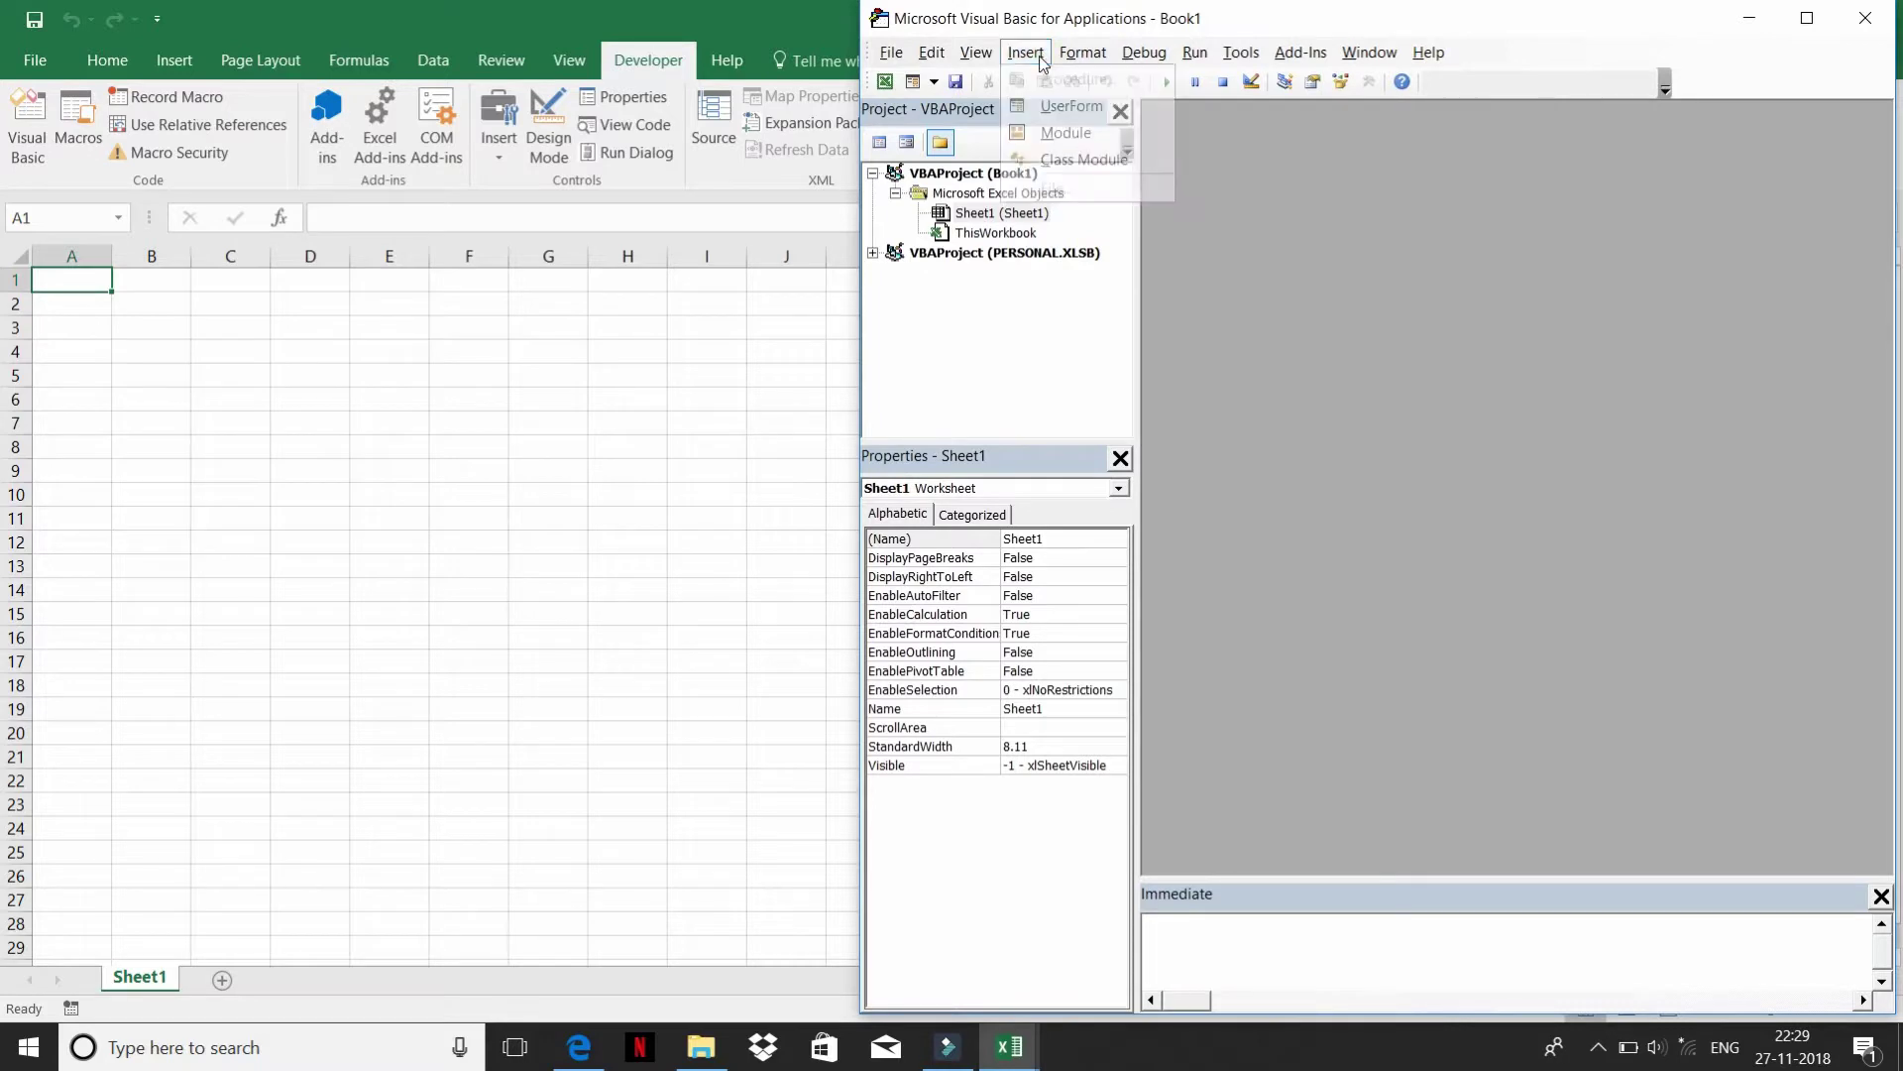
{"action": "left_click", "coordinate": [1086, 136]}
Step: Declare Sub rrr() and begin a Workbooks.Open statement inside it
{"action": "type", "text": "s"}
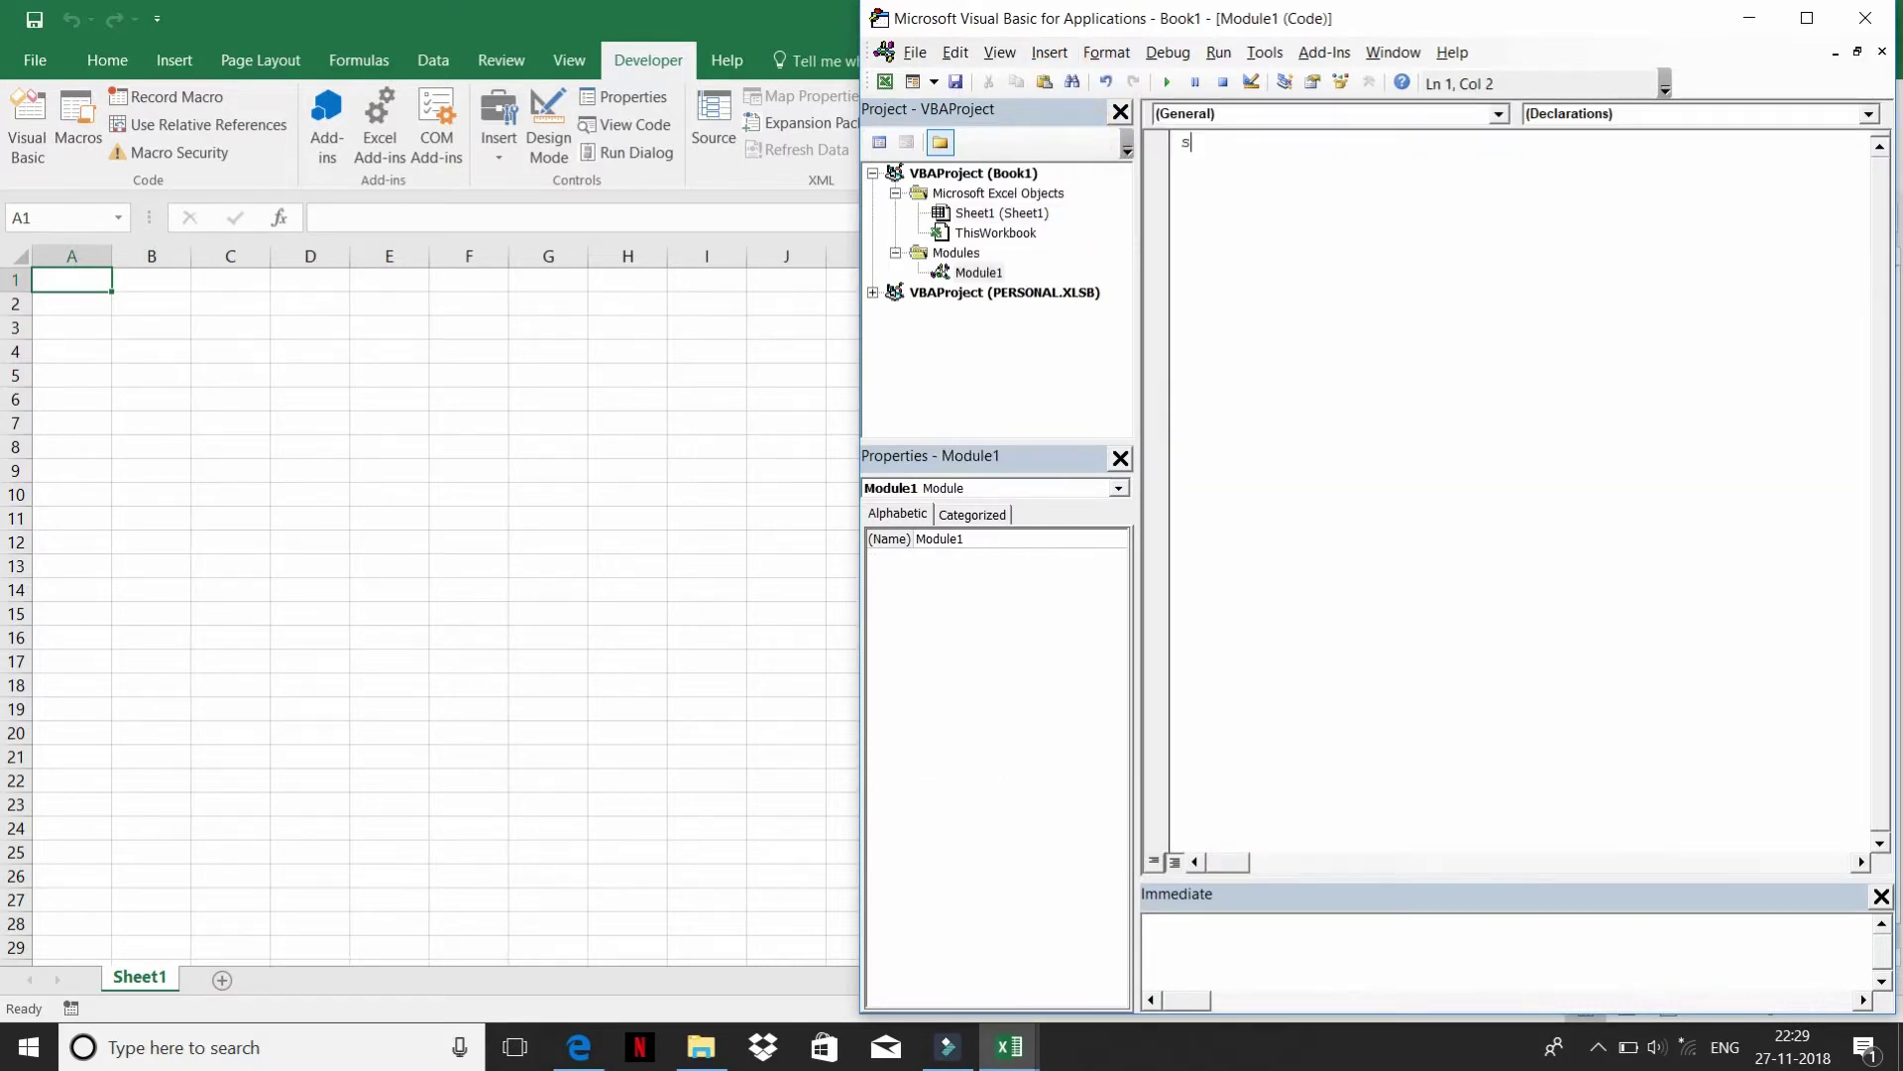
{"action": "type", "text": "ub rrr"}
{"action": "key", "text": "Return"}
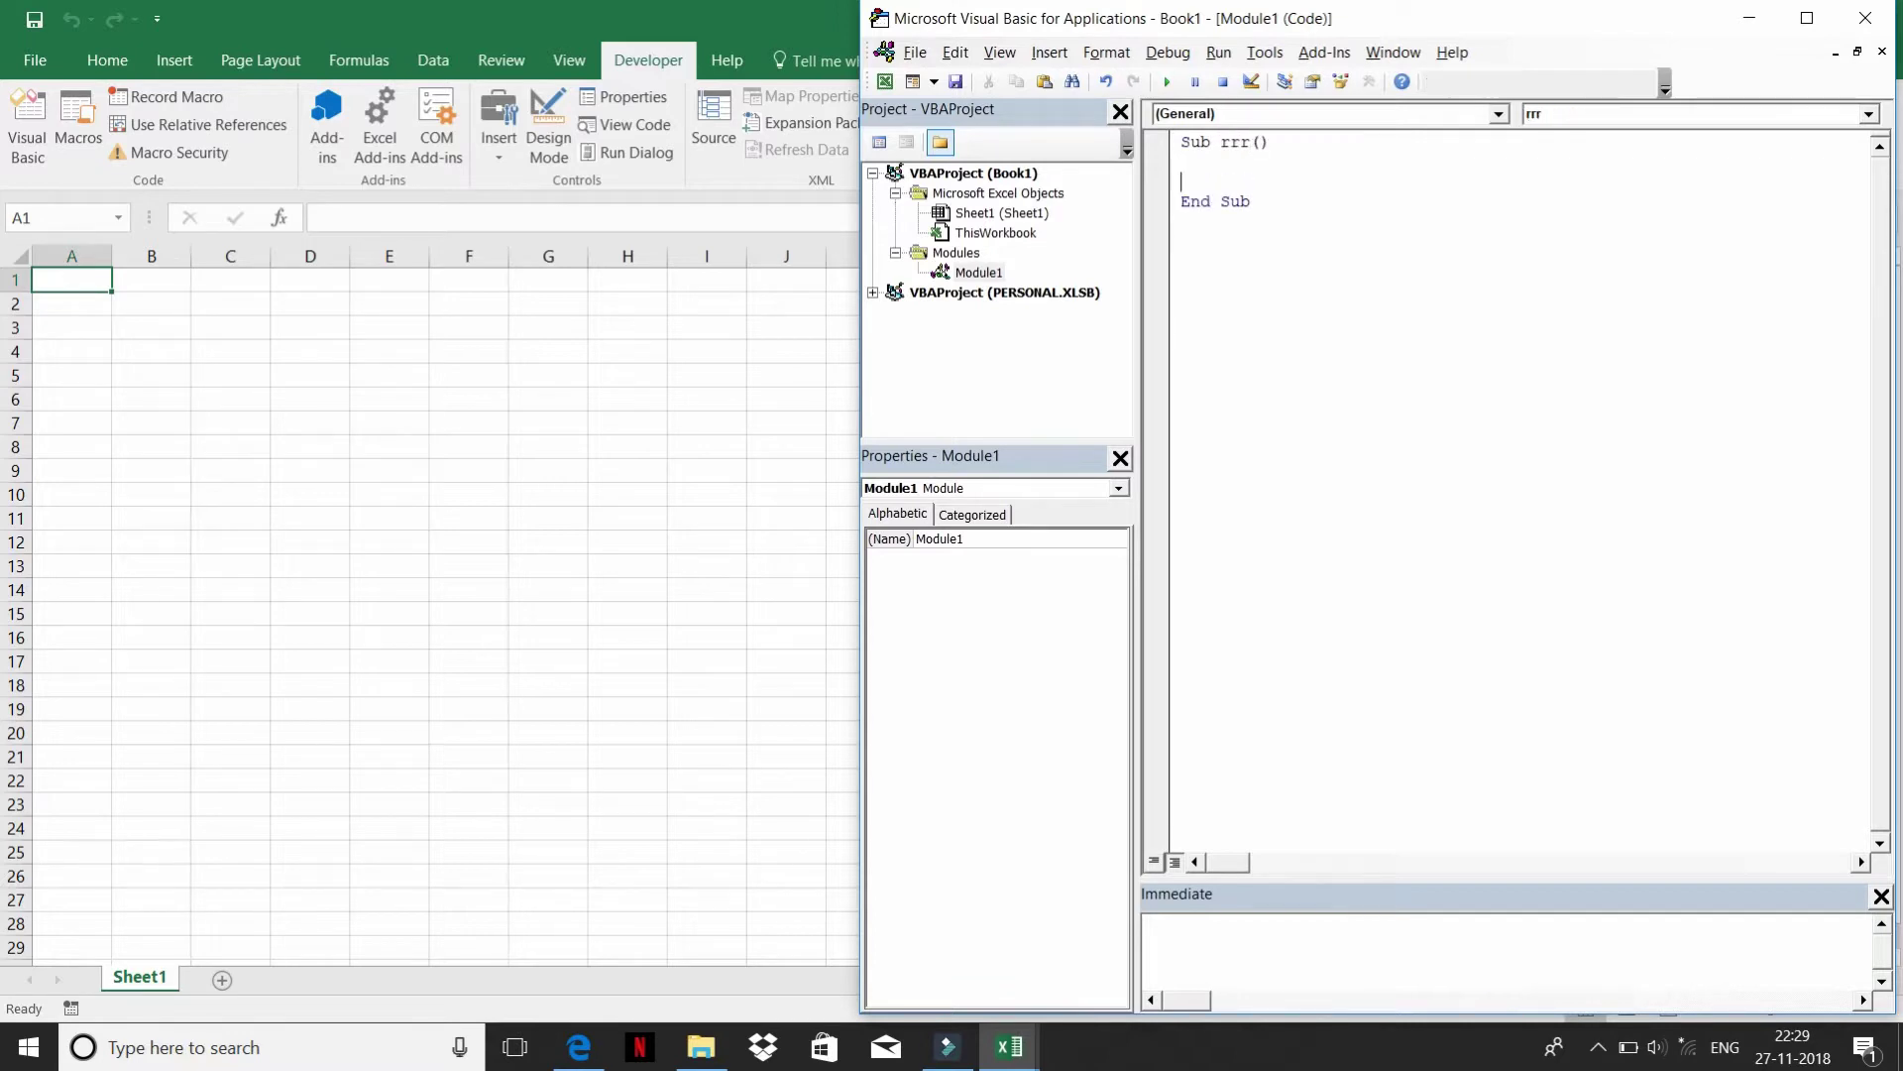
{"action": "key", "text": "Return"}
{"action": "key", "text": "Return"}
{"action": "type", "text": "workbo"}
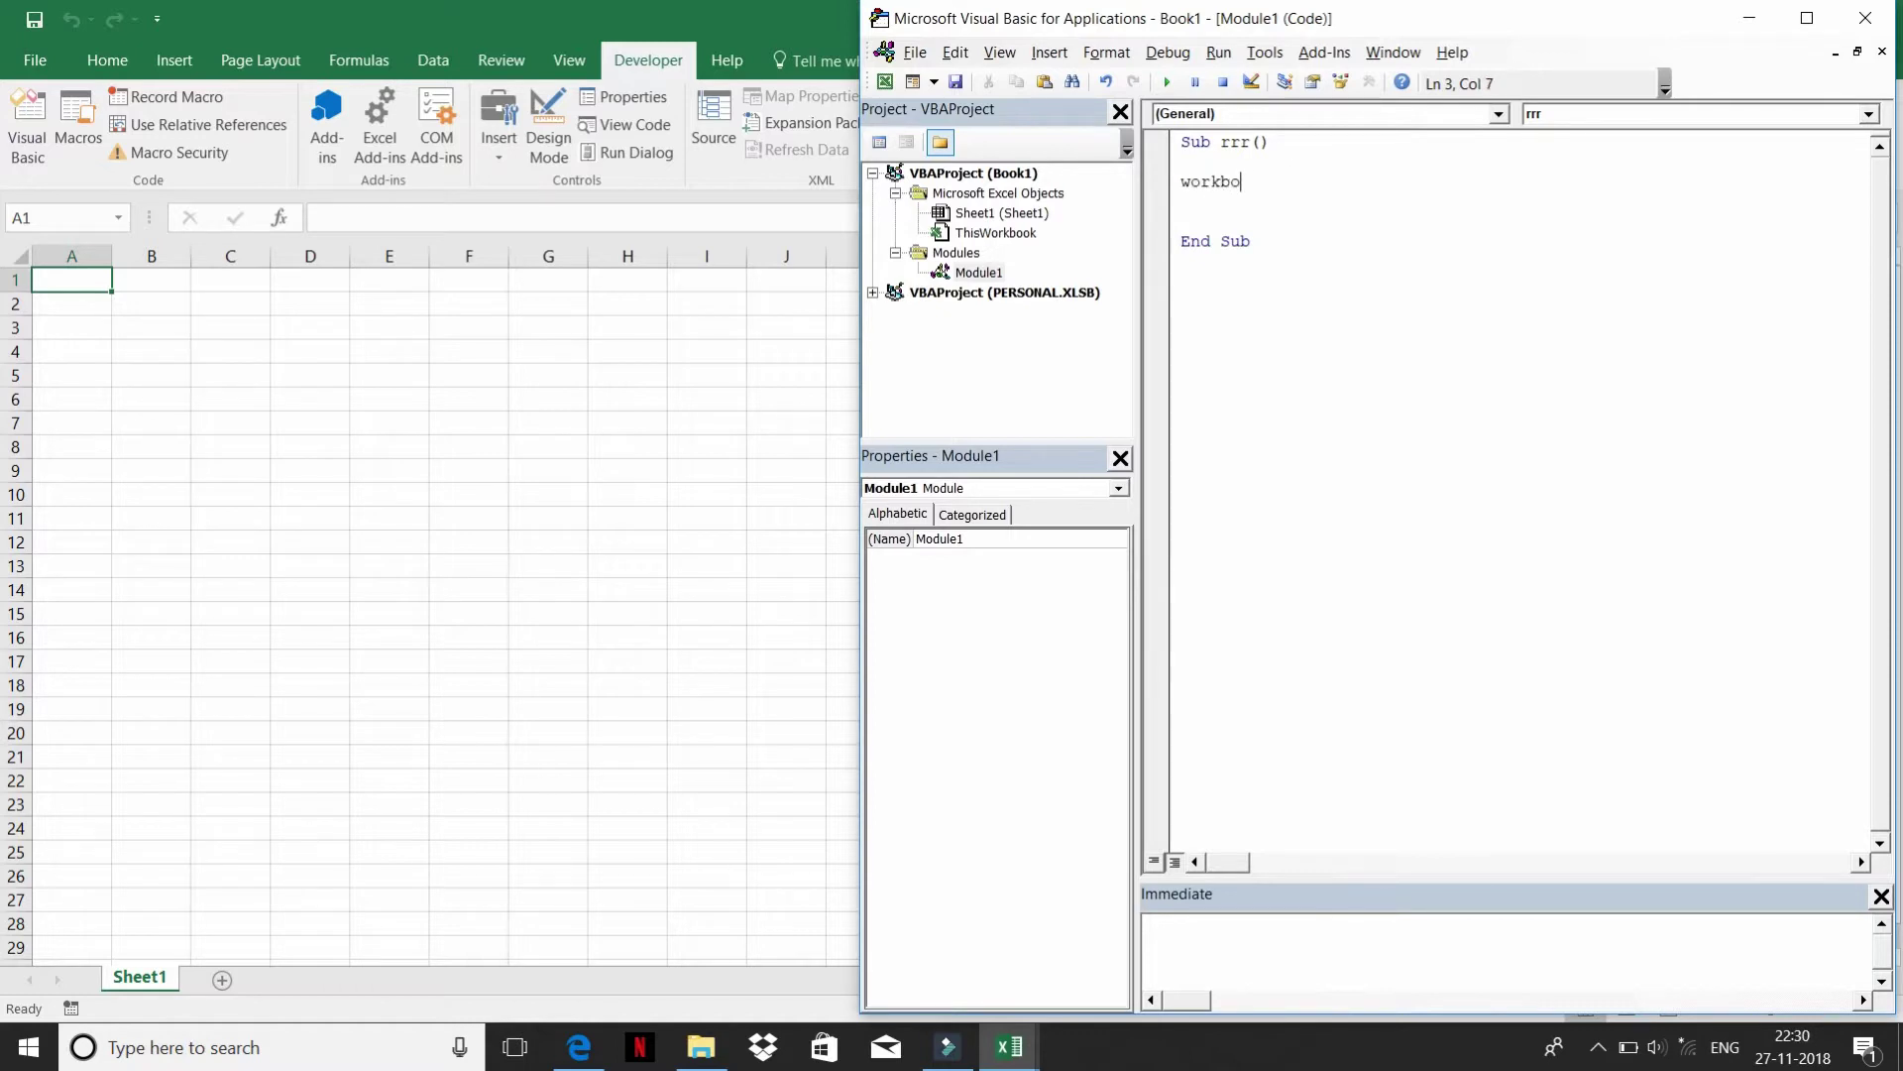
{"action": "type", "text": "ok."}
{"action": "type", "text": "a"}
{"action": "key", "text": "BackSpace"}
{"action": "key", "text": "BackSpace"}
{"action": "type", "text": "."}
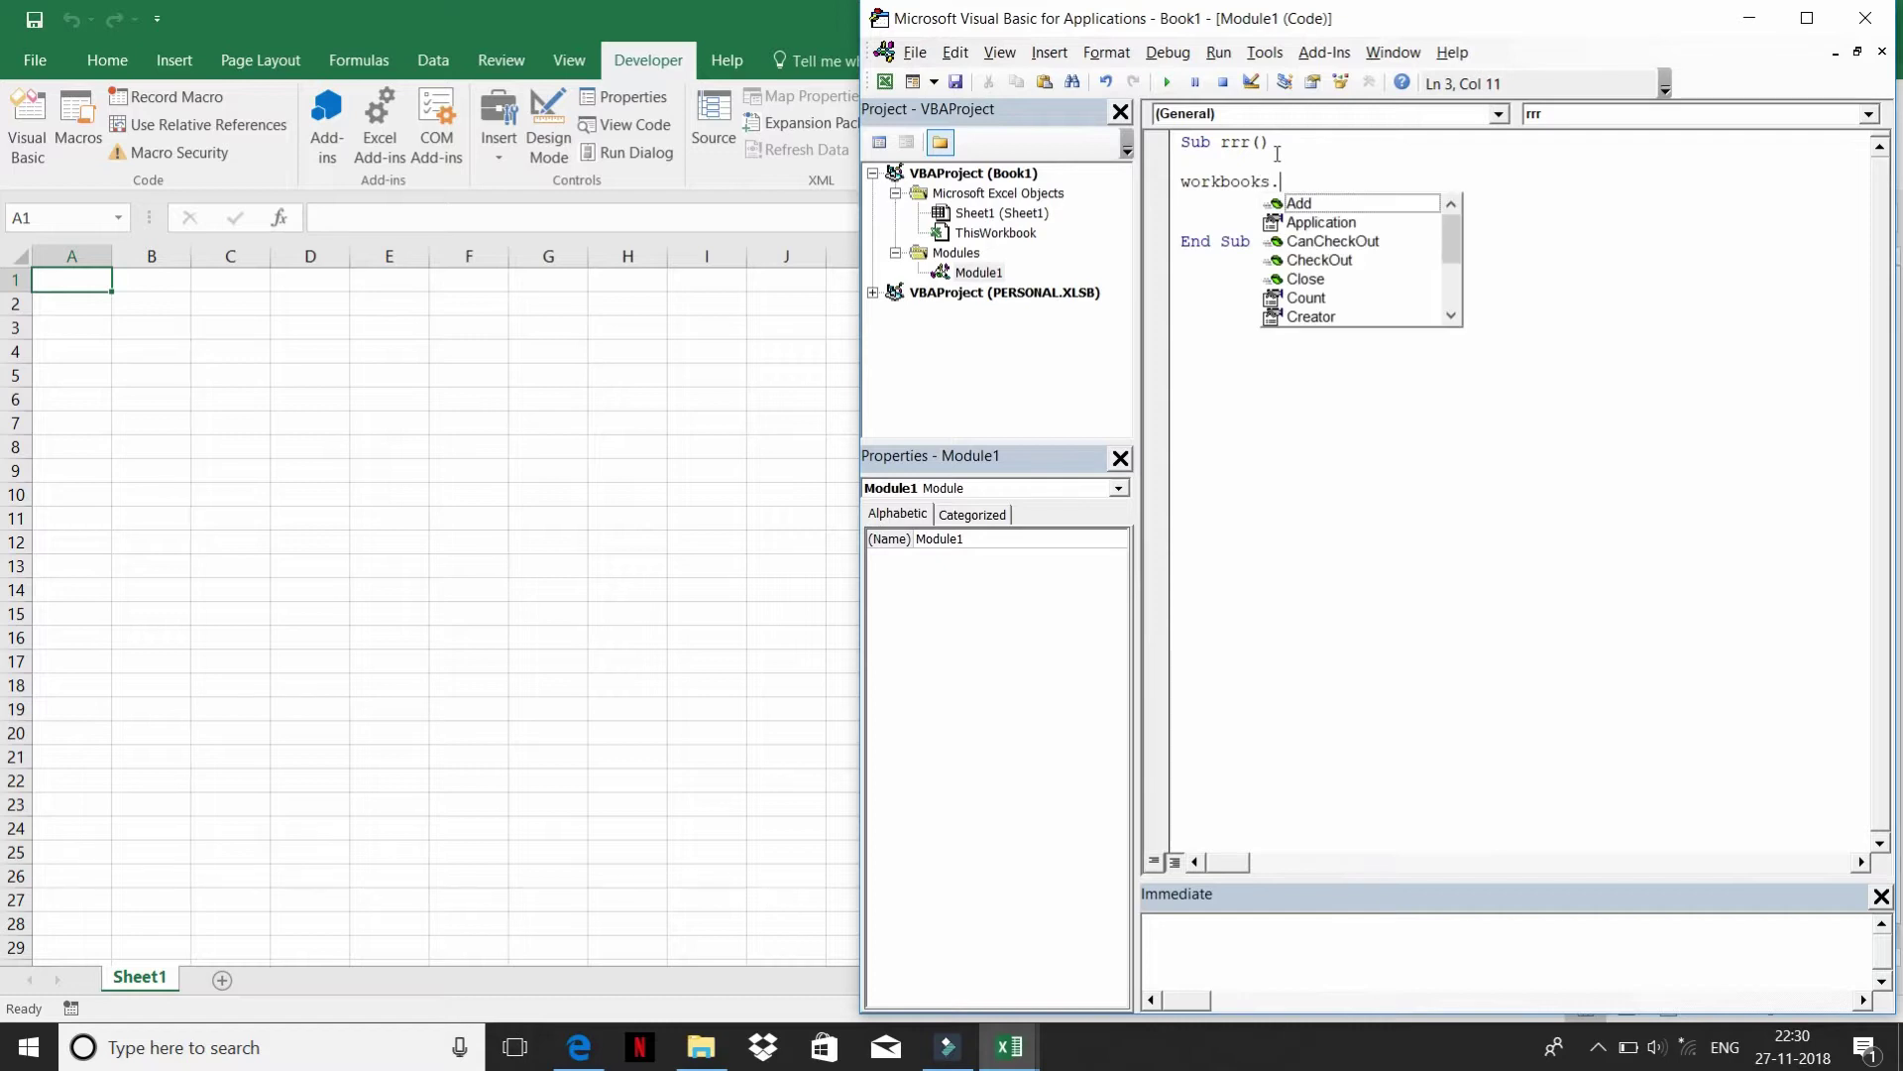
{"action": "type", "text": "pe"}
{"action": "key", "text": "BackSpace"}
{"action": "key", "text": "BackSpace"}
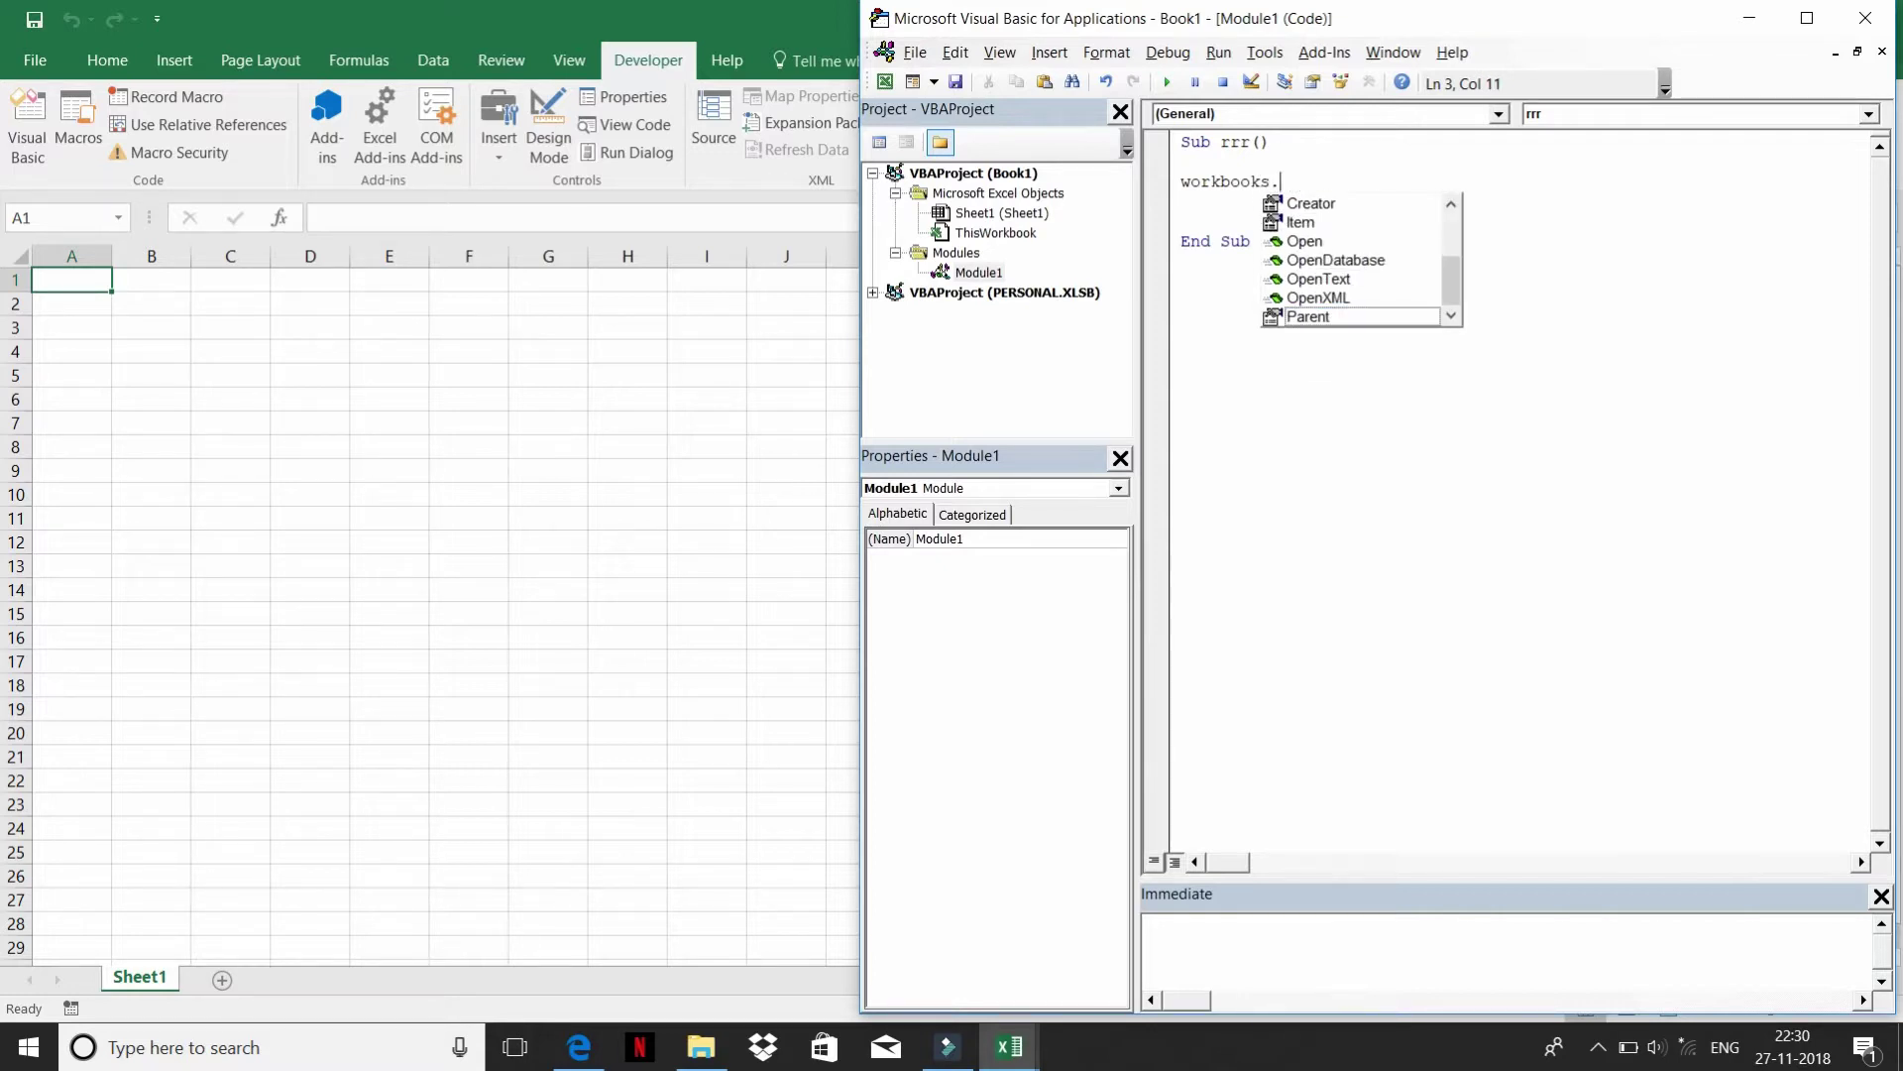
{"action": "type", "text": "oks.Op"}
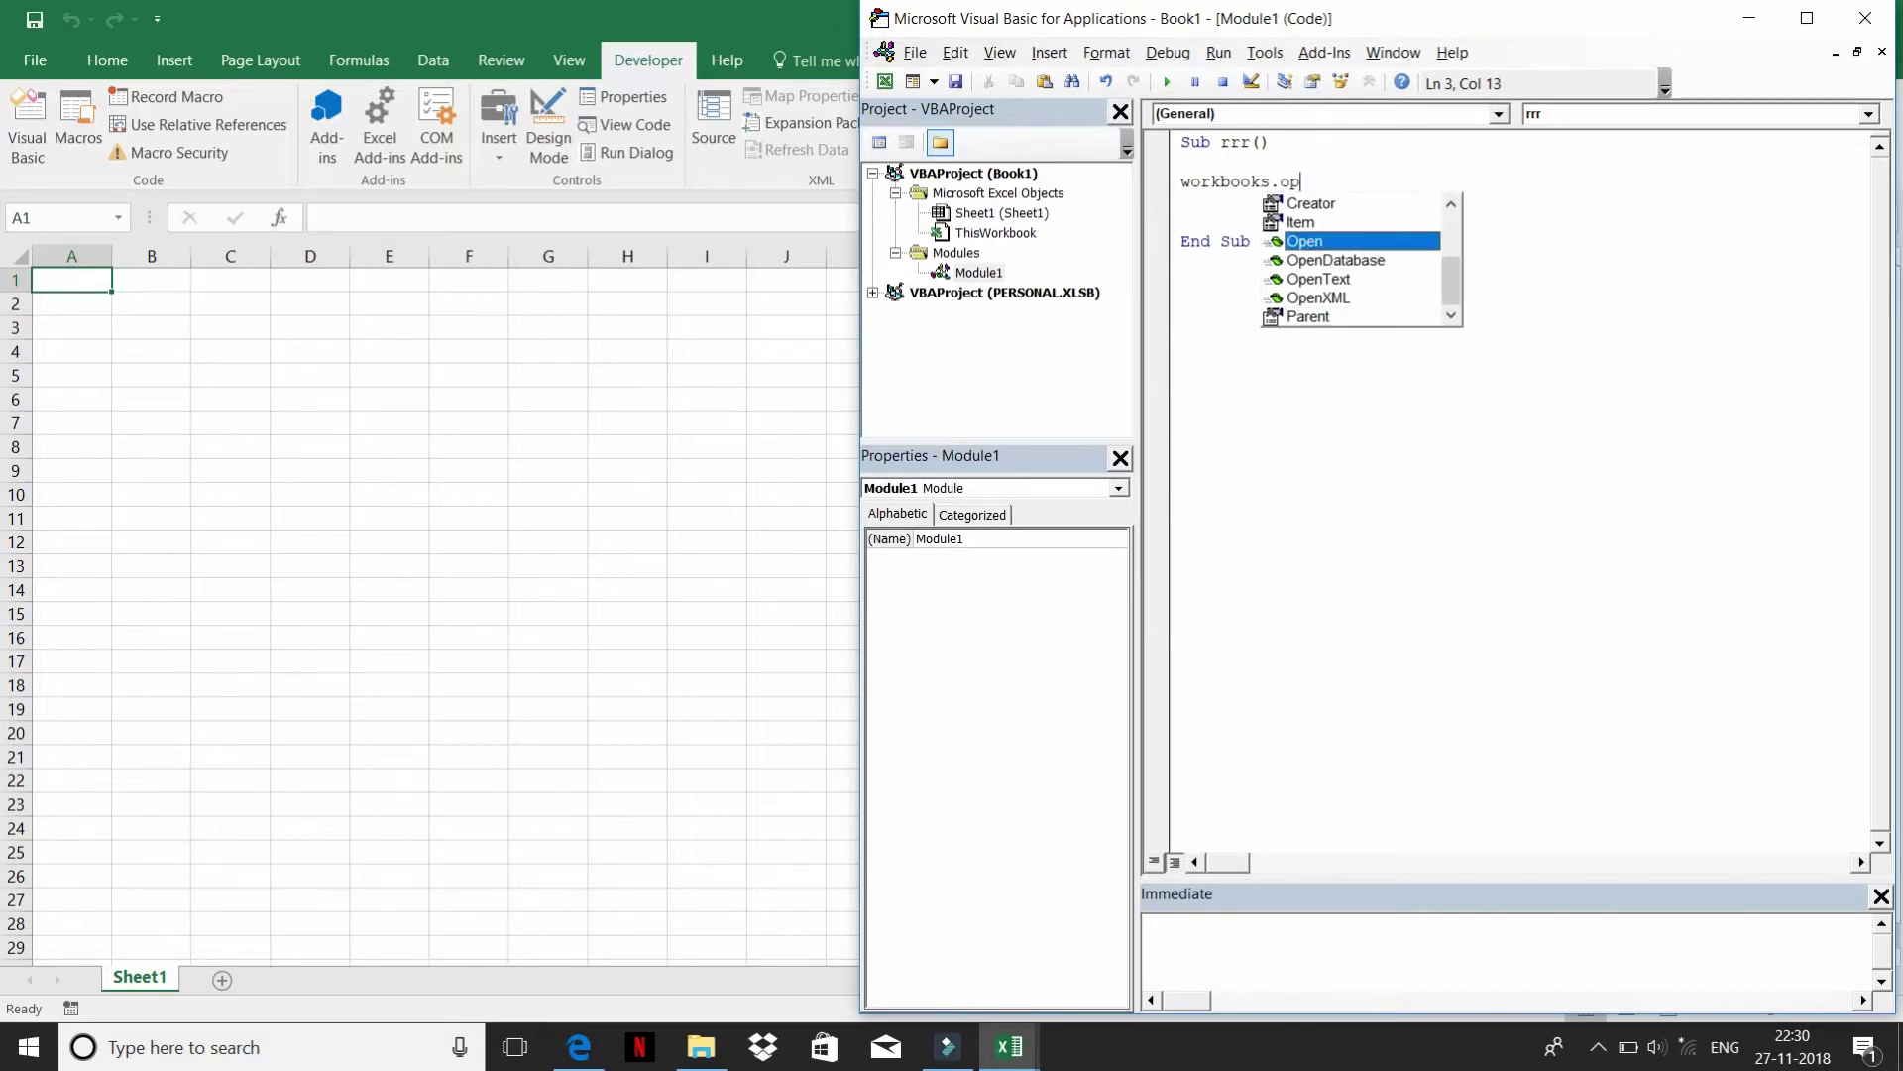
{"action": "type", "text": "e"}
{"action": "key", "text": "Tab"}
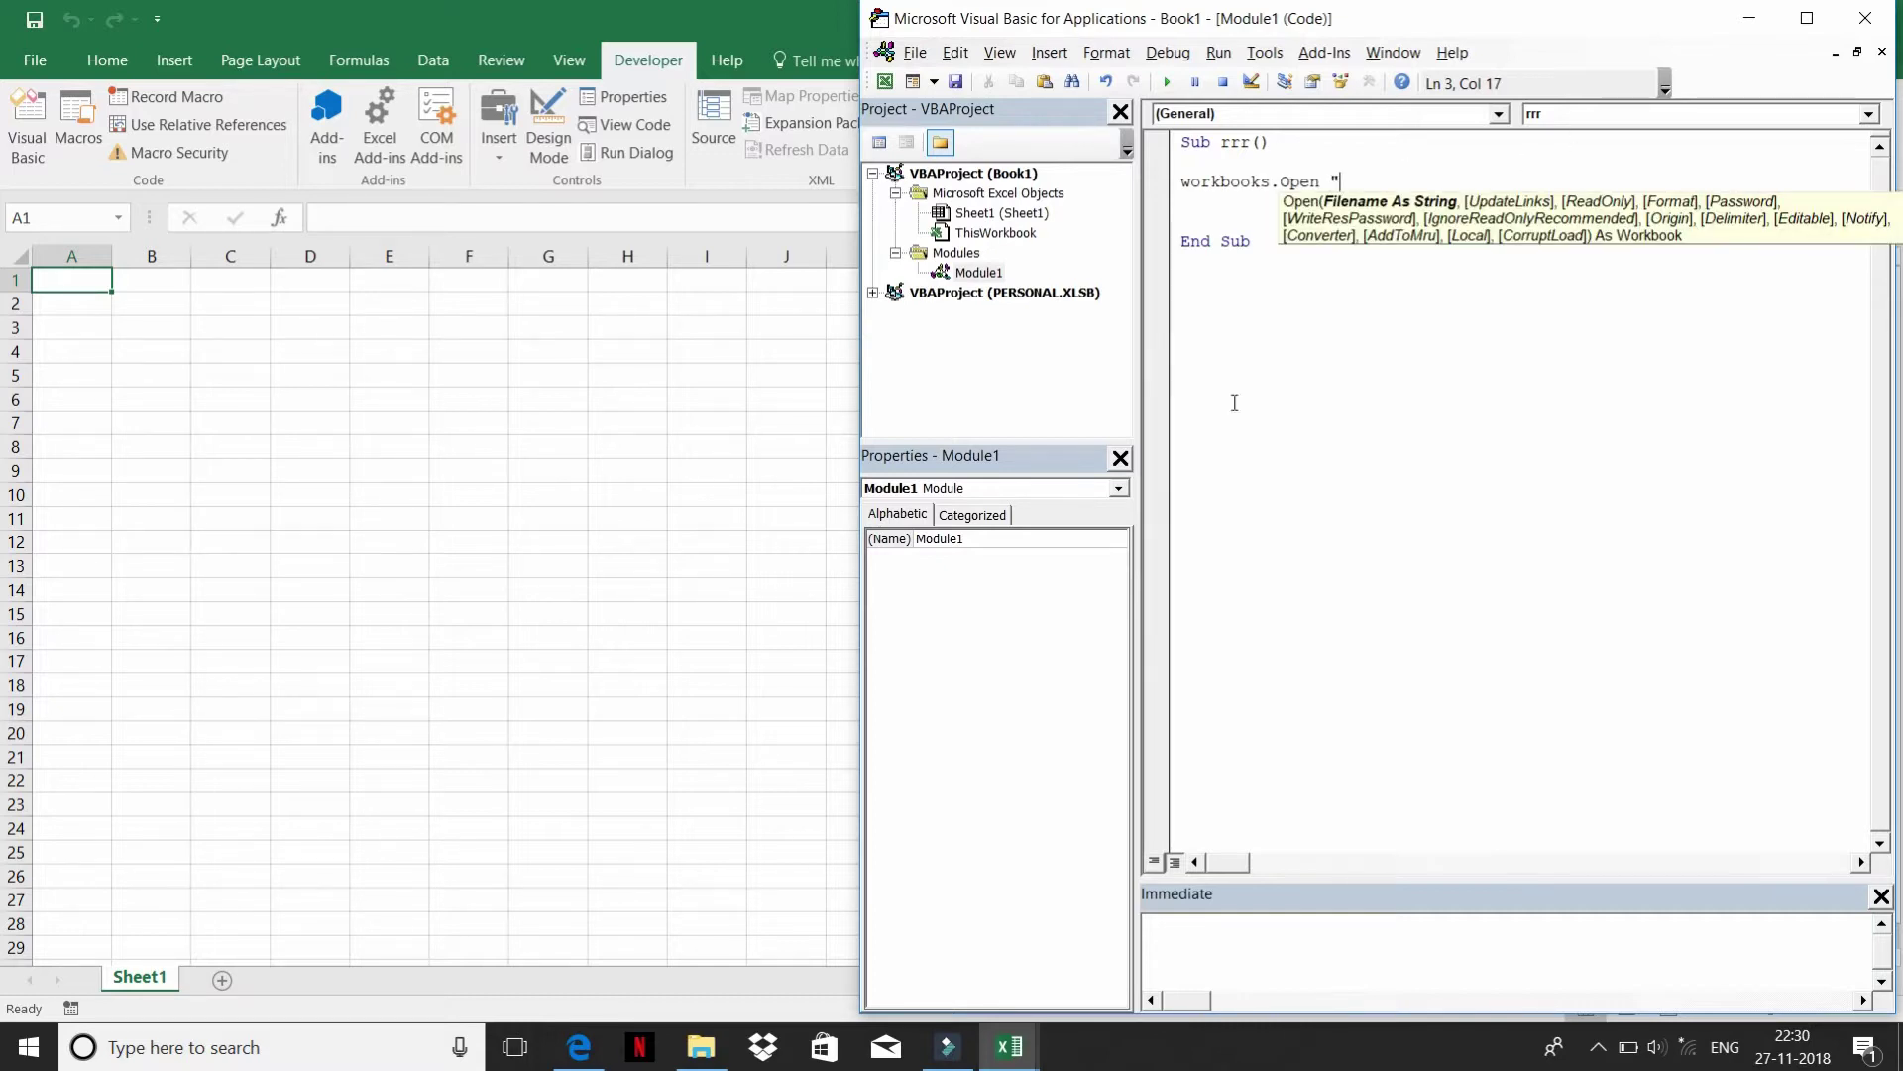
Step: Complete the Open path as "F:\test30.xlsm" using the drive path copied from File Explorer
{"action": "left_click", "coordinate": [707, 1045]}
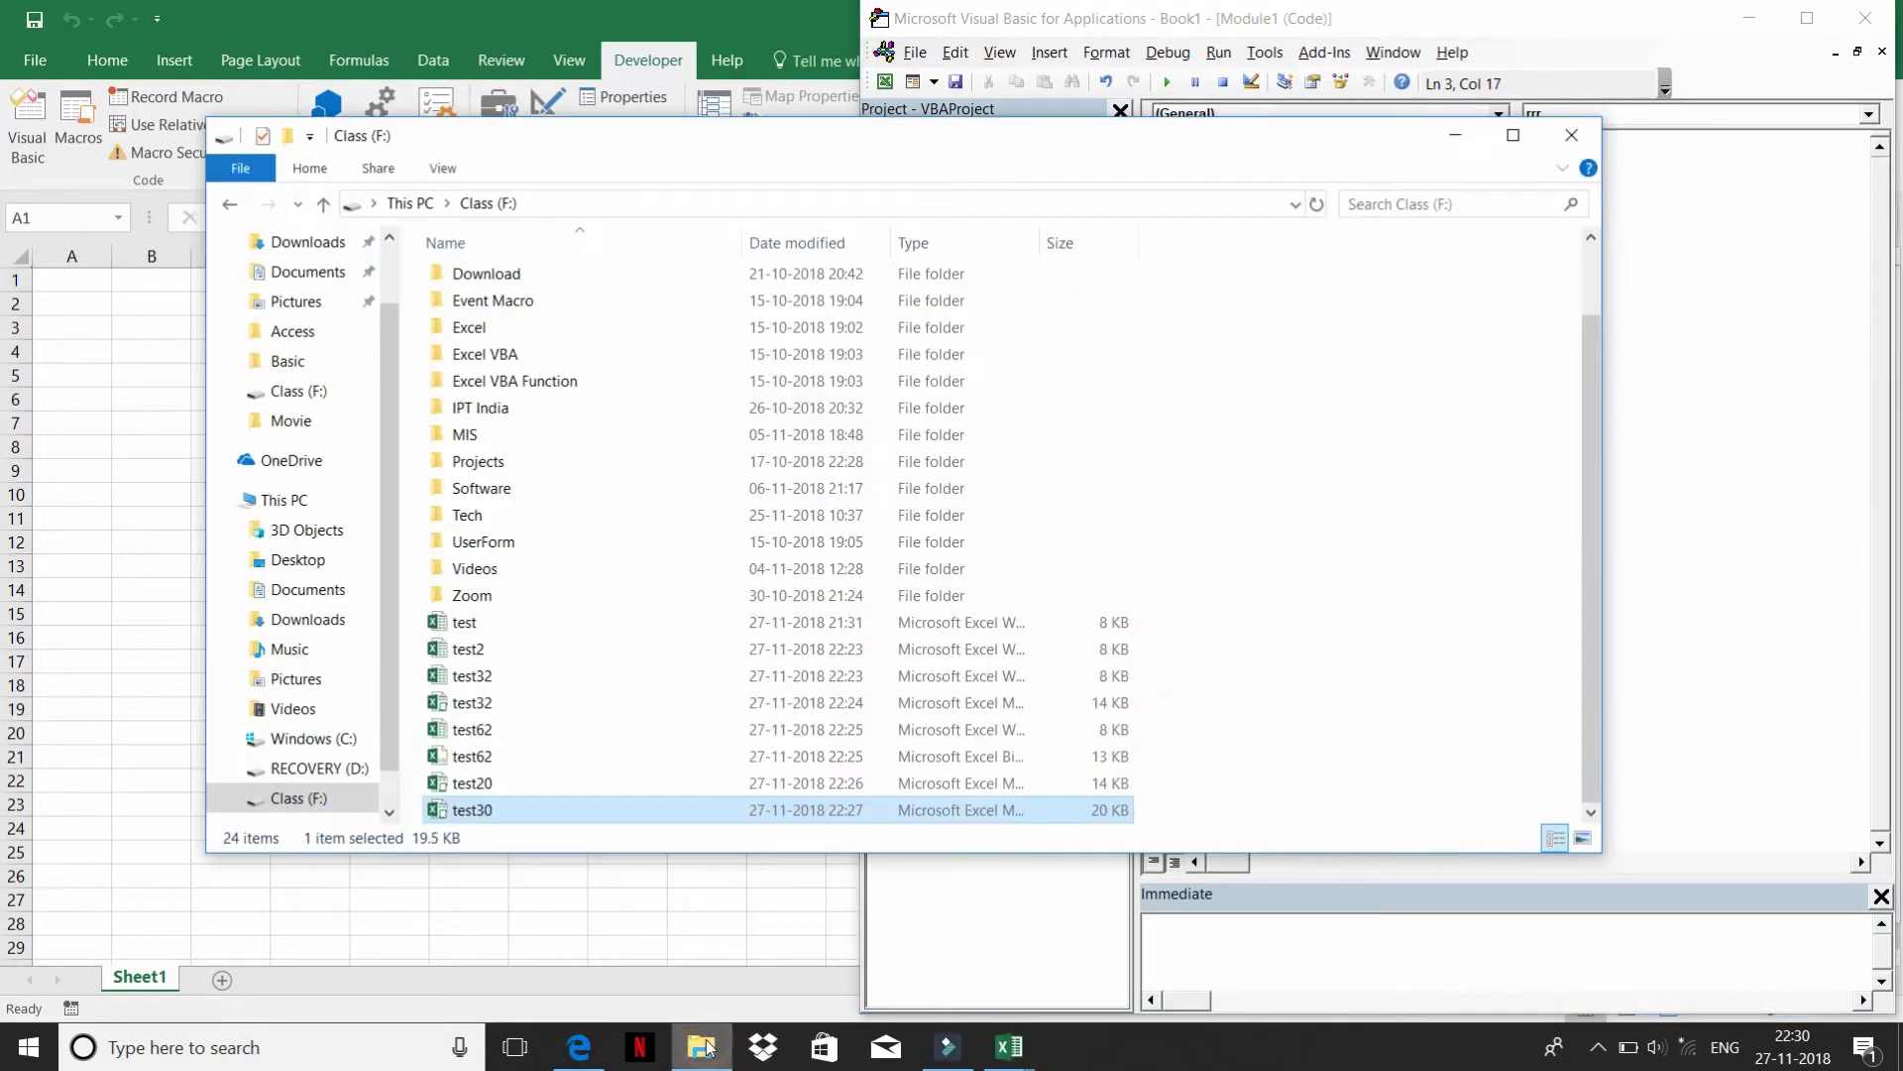
{"action": "left_click", "coordinate": [646, 204]}
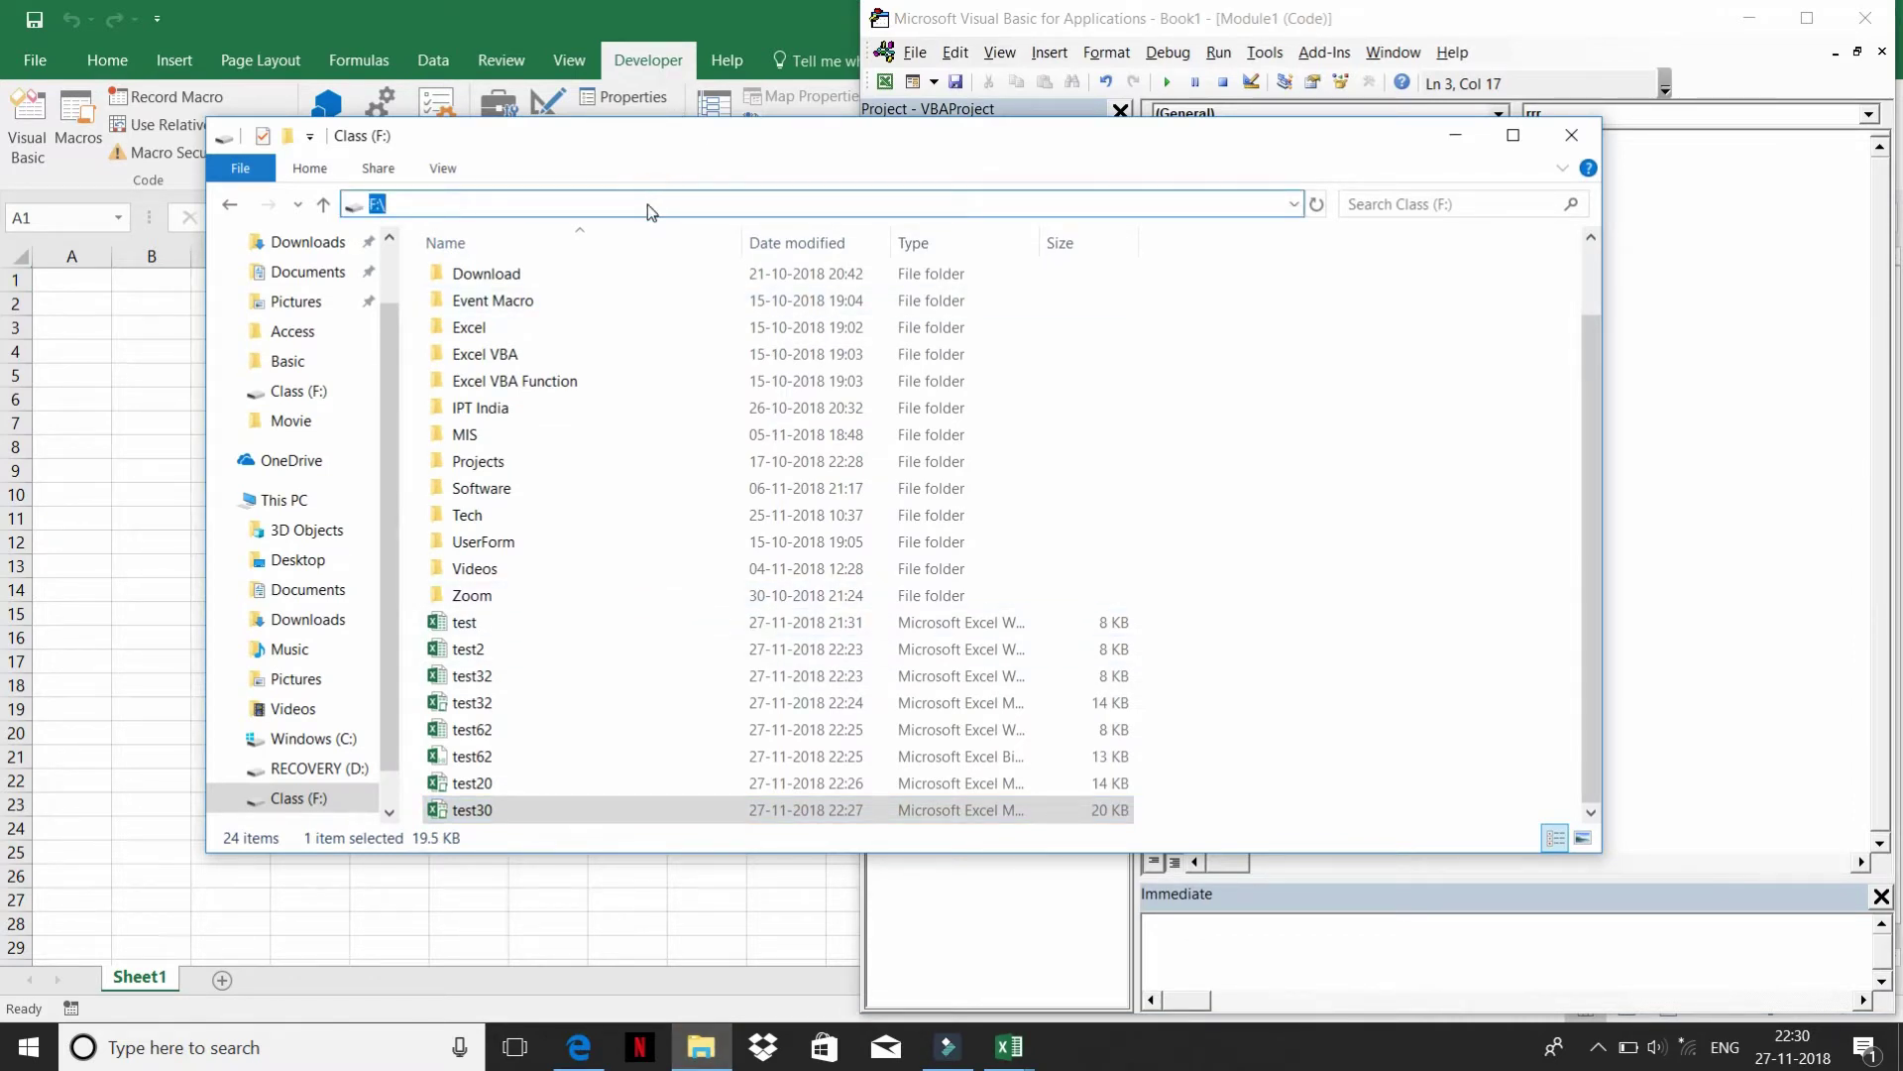
{"action": "key", "text": "alt+Tab"}
{"action": "type", "text": "F:\\"}
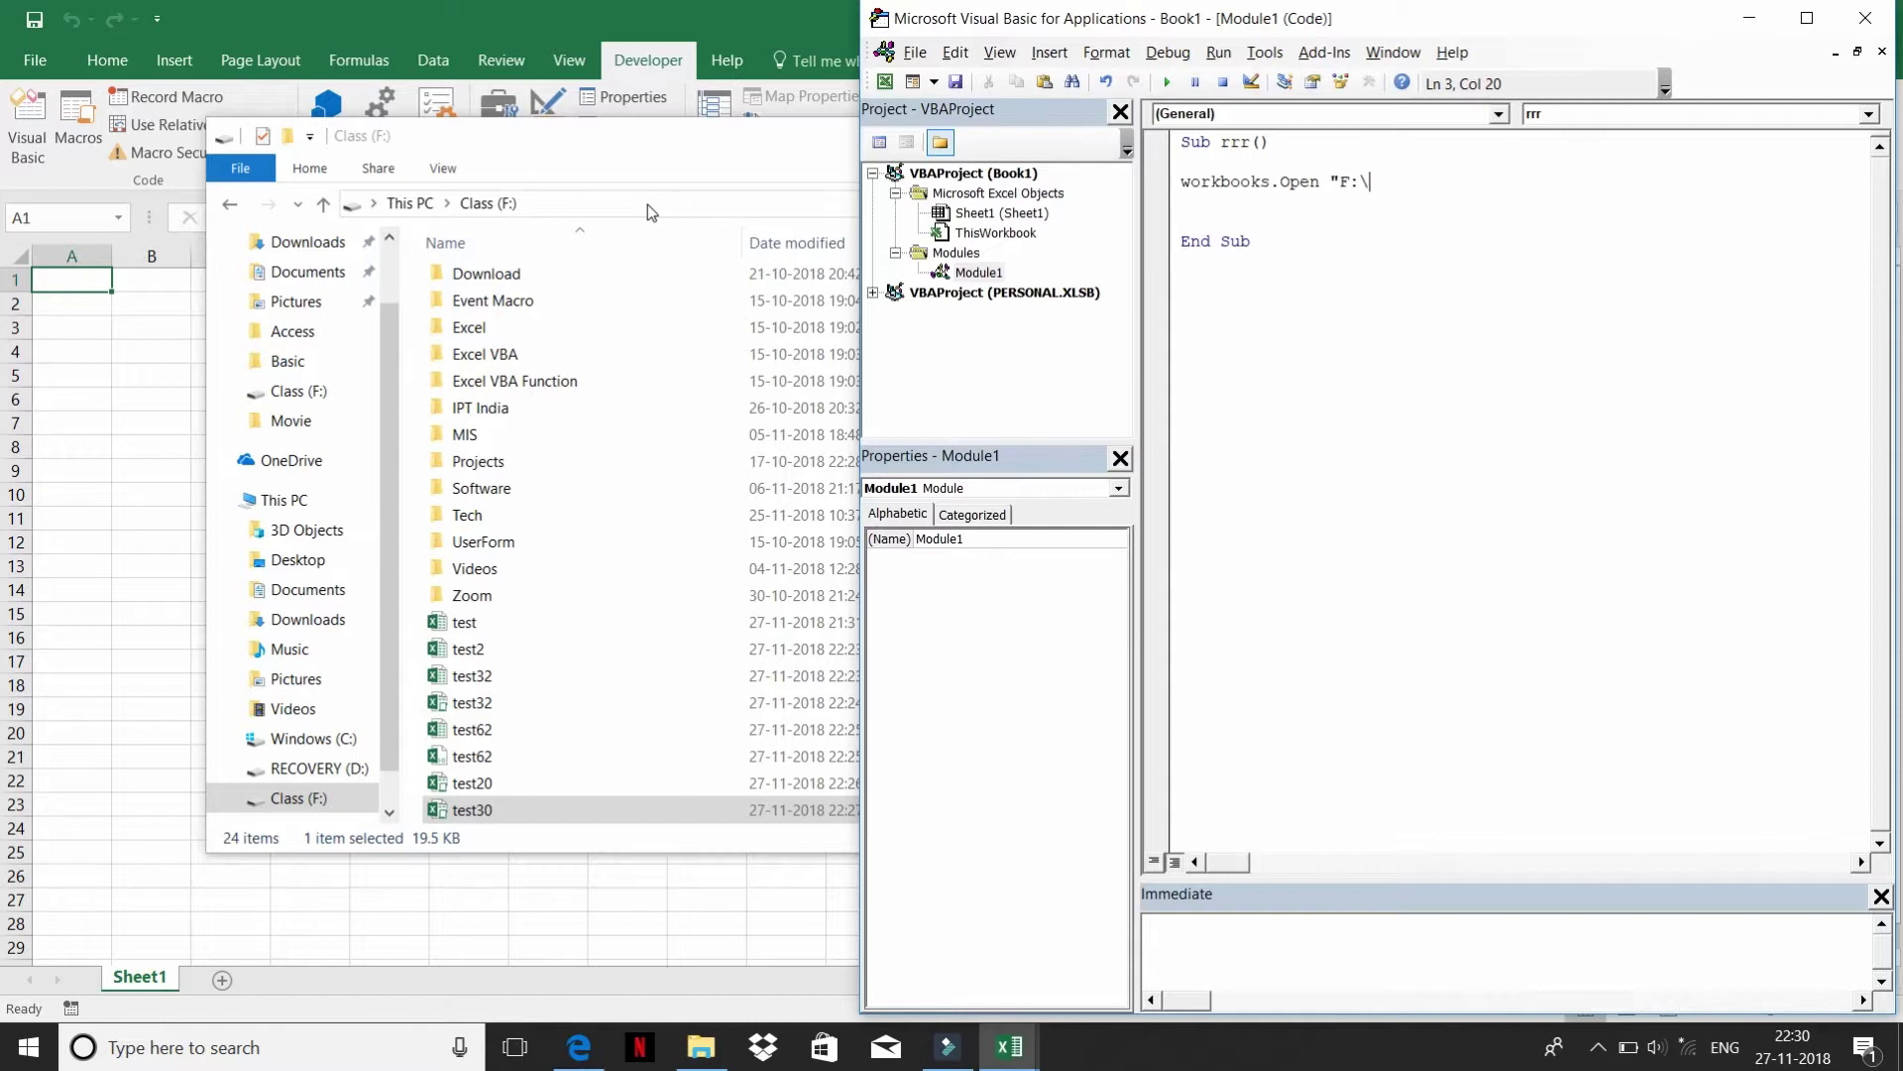
{"action": "type", "text": "test3"}
{"action": "type", "text": "0."}
{"action": "type", "text": "xl"}
{"action": "type", "text": "sm\""}
{"action": "left_click", "coordinate": [1437, 183]}
{"action": "left_click", "coordinate": [1170, 84]}
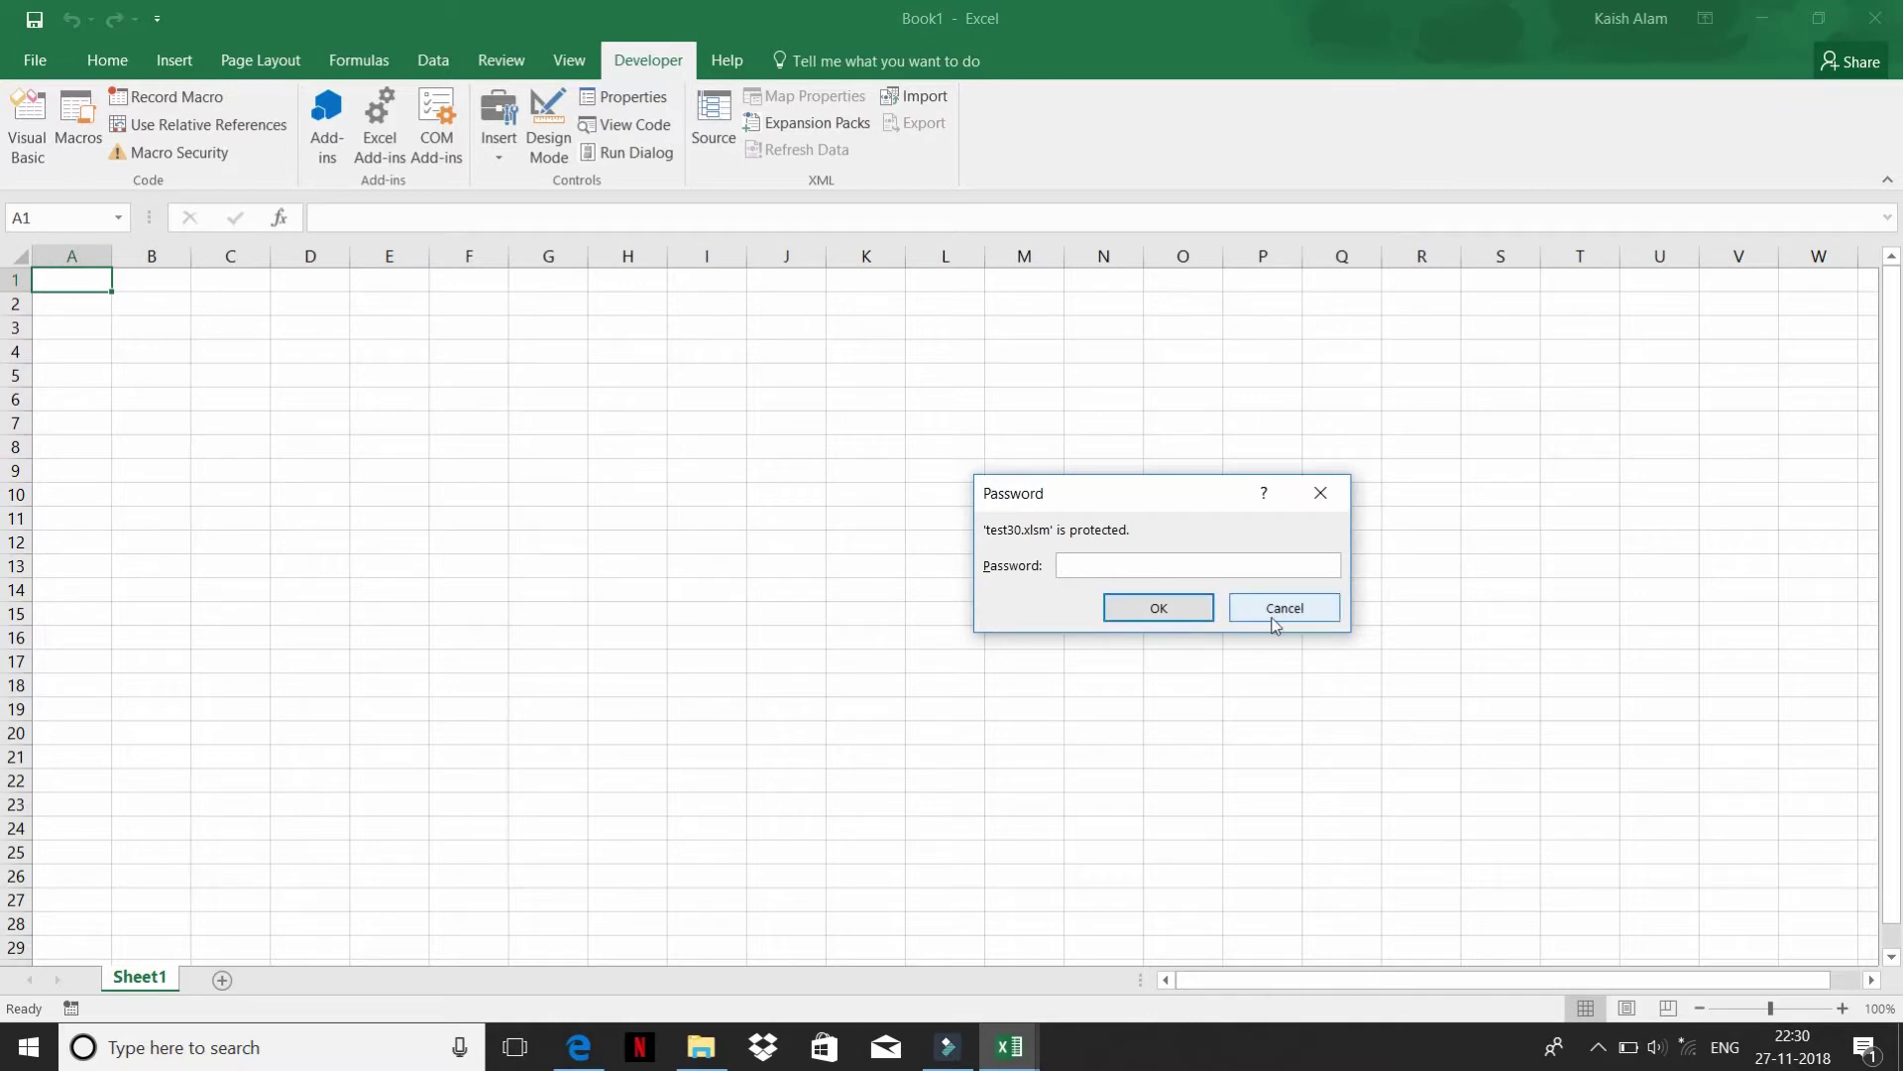
{"action": "left_click", "coordinate": [1285, 610]}
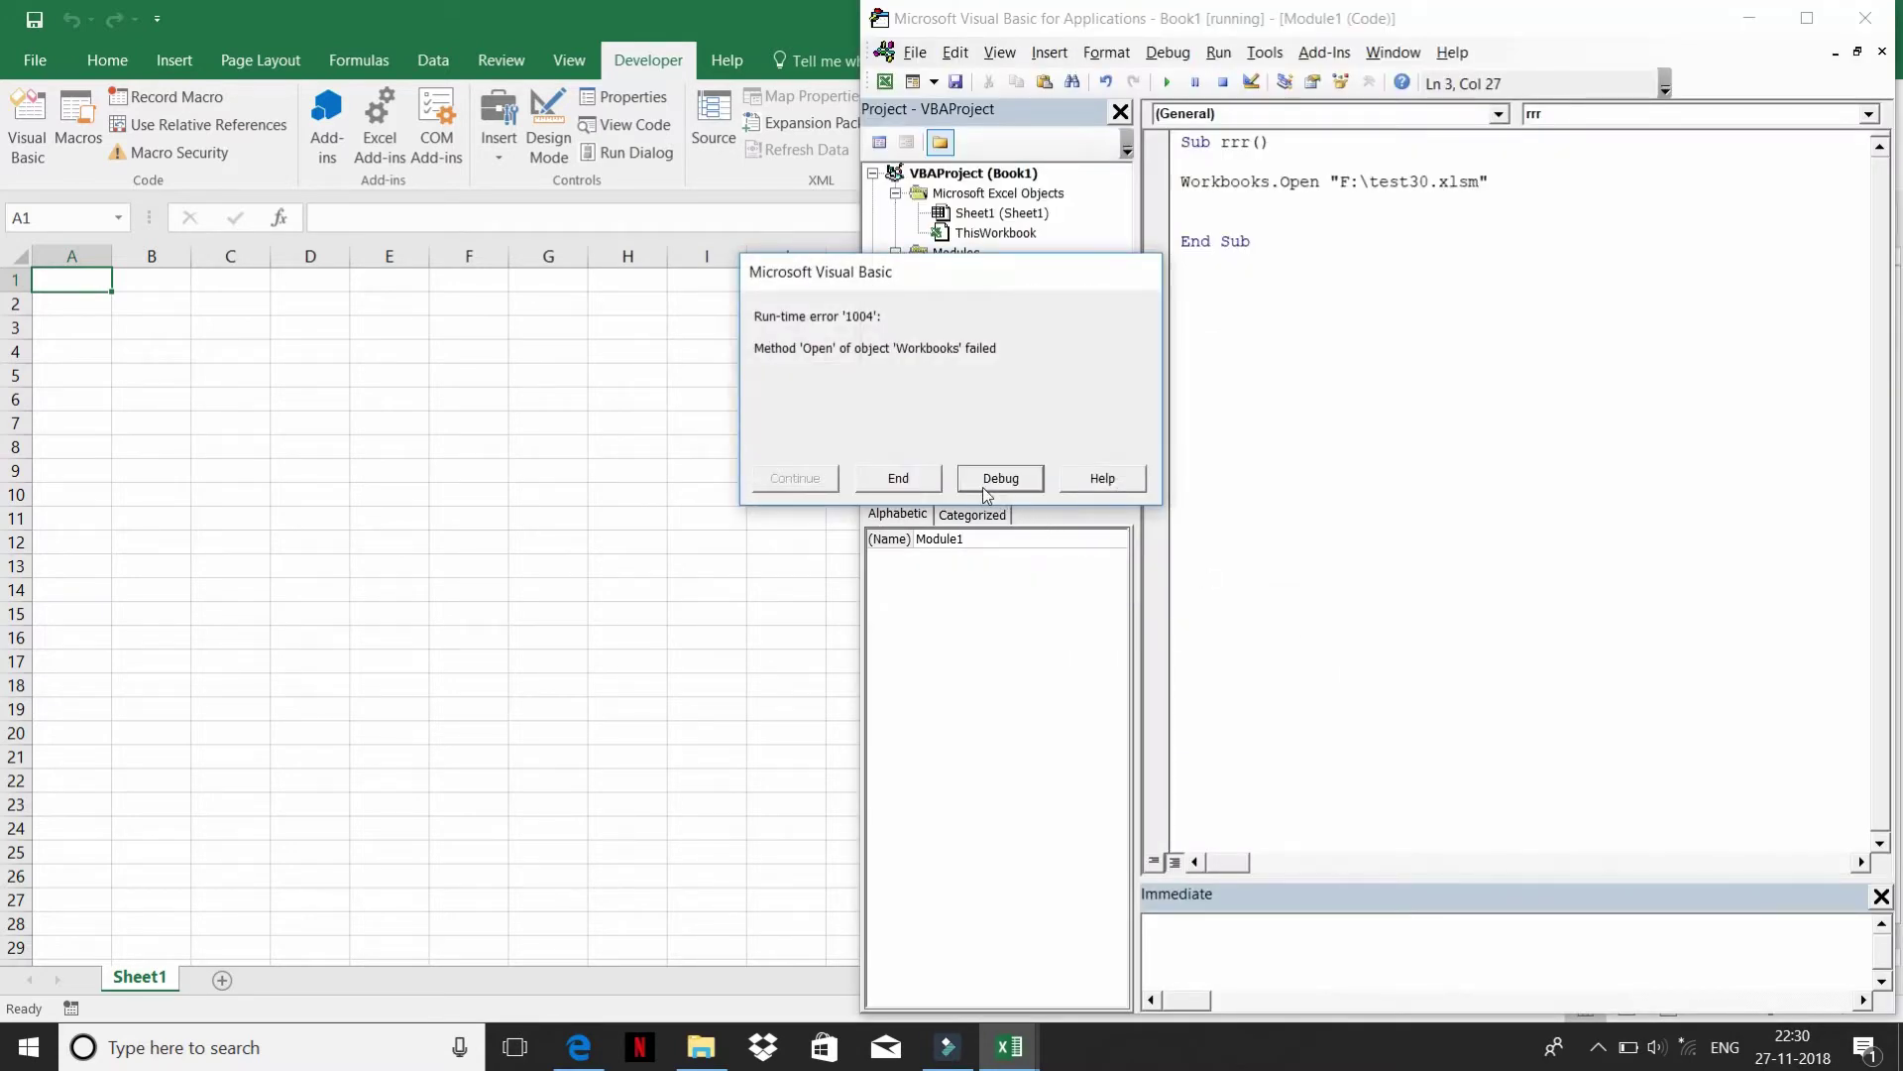
{"action": "left_click", "coordinate": [924, 472]}
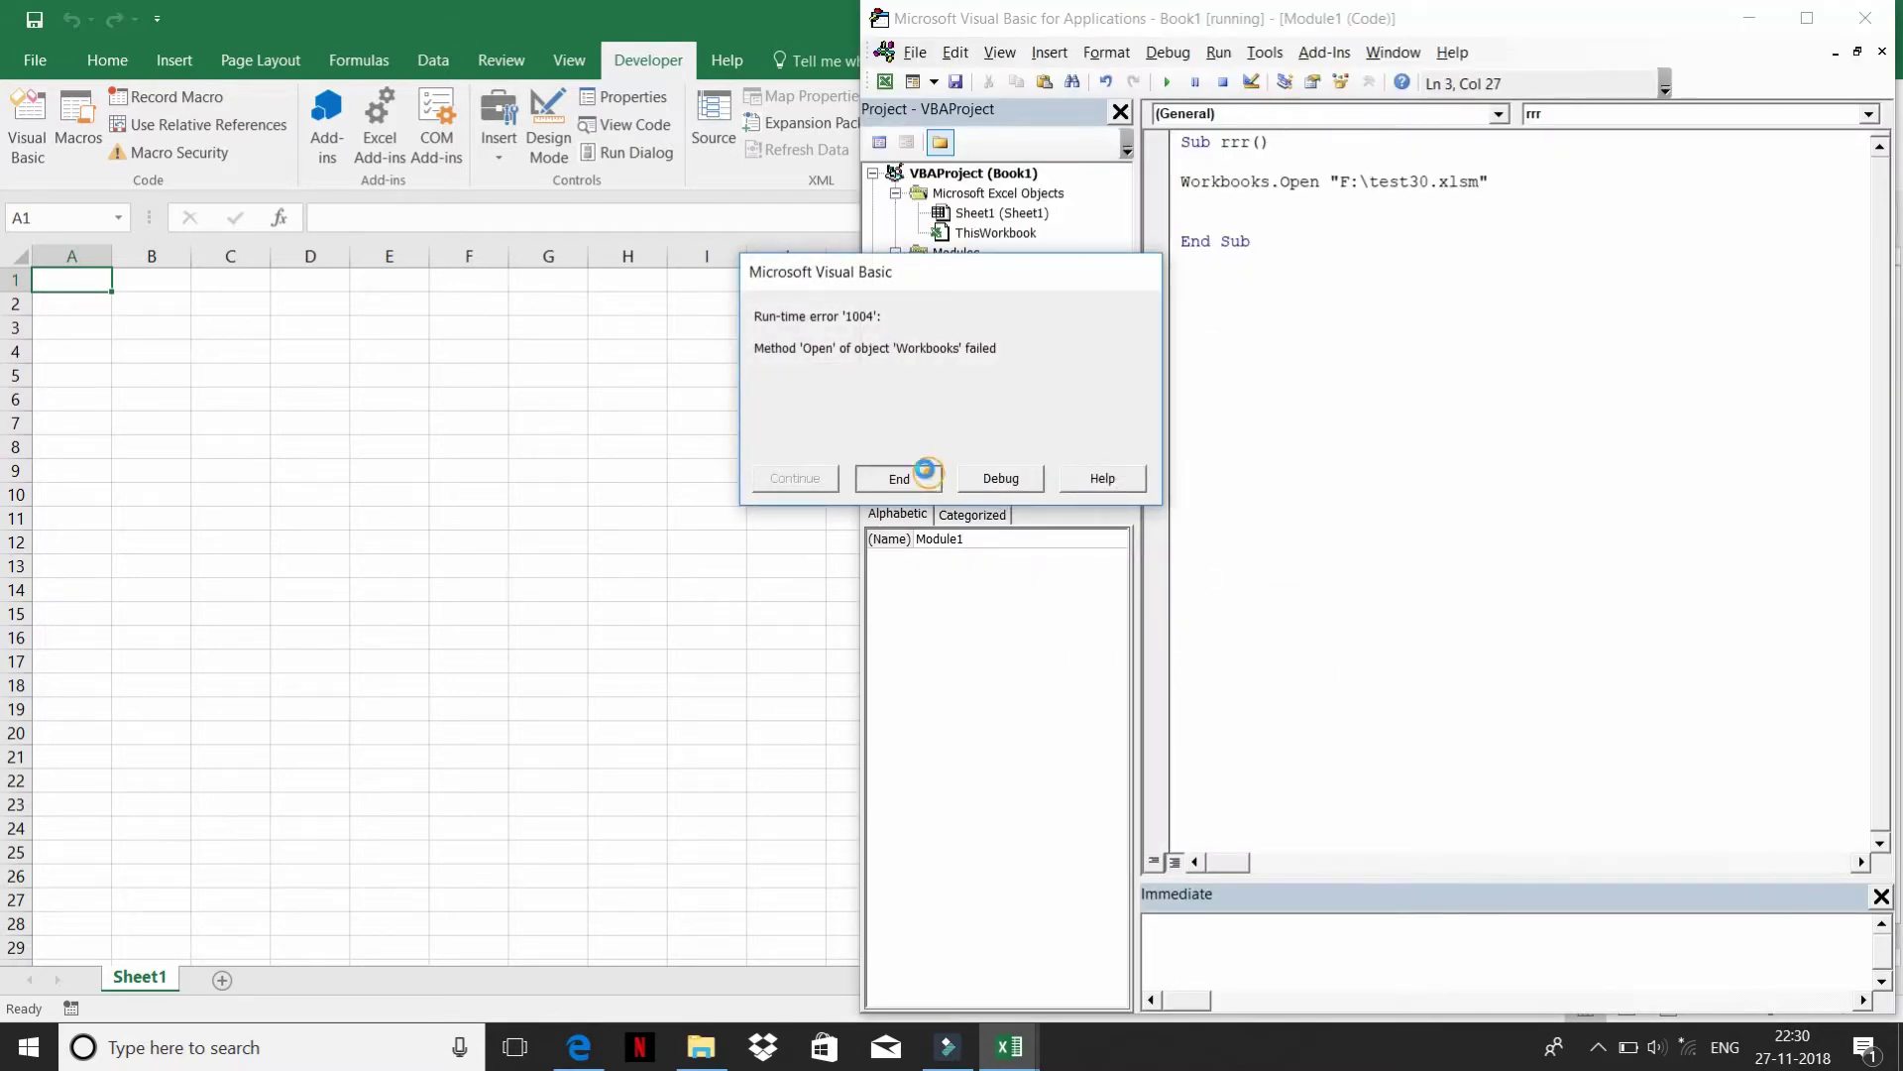
{"action": "left_click", "coordinate": [510, 496]}
{"action": "key", "text": "alt+Tab"}
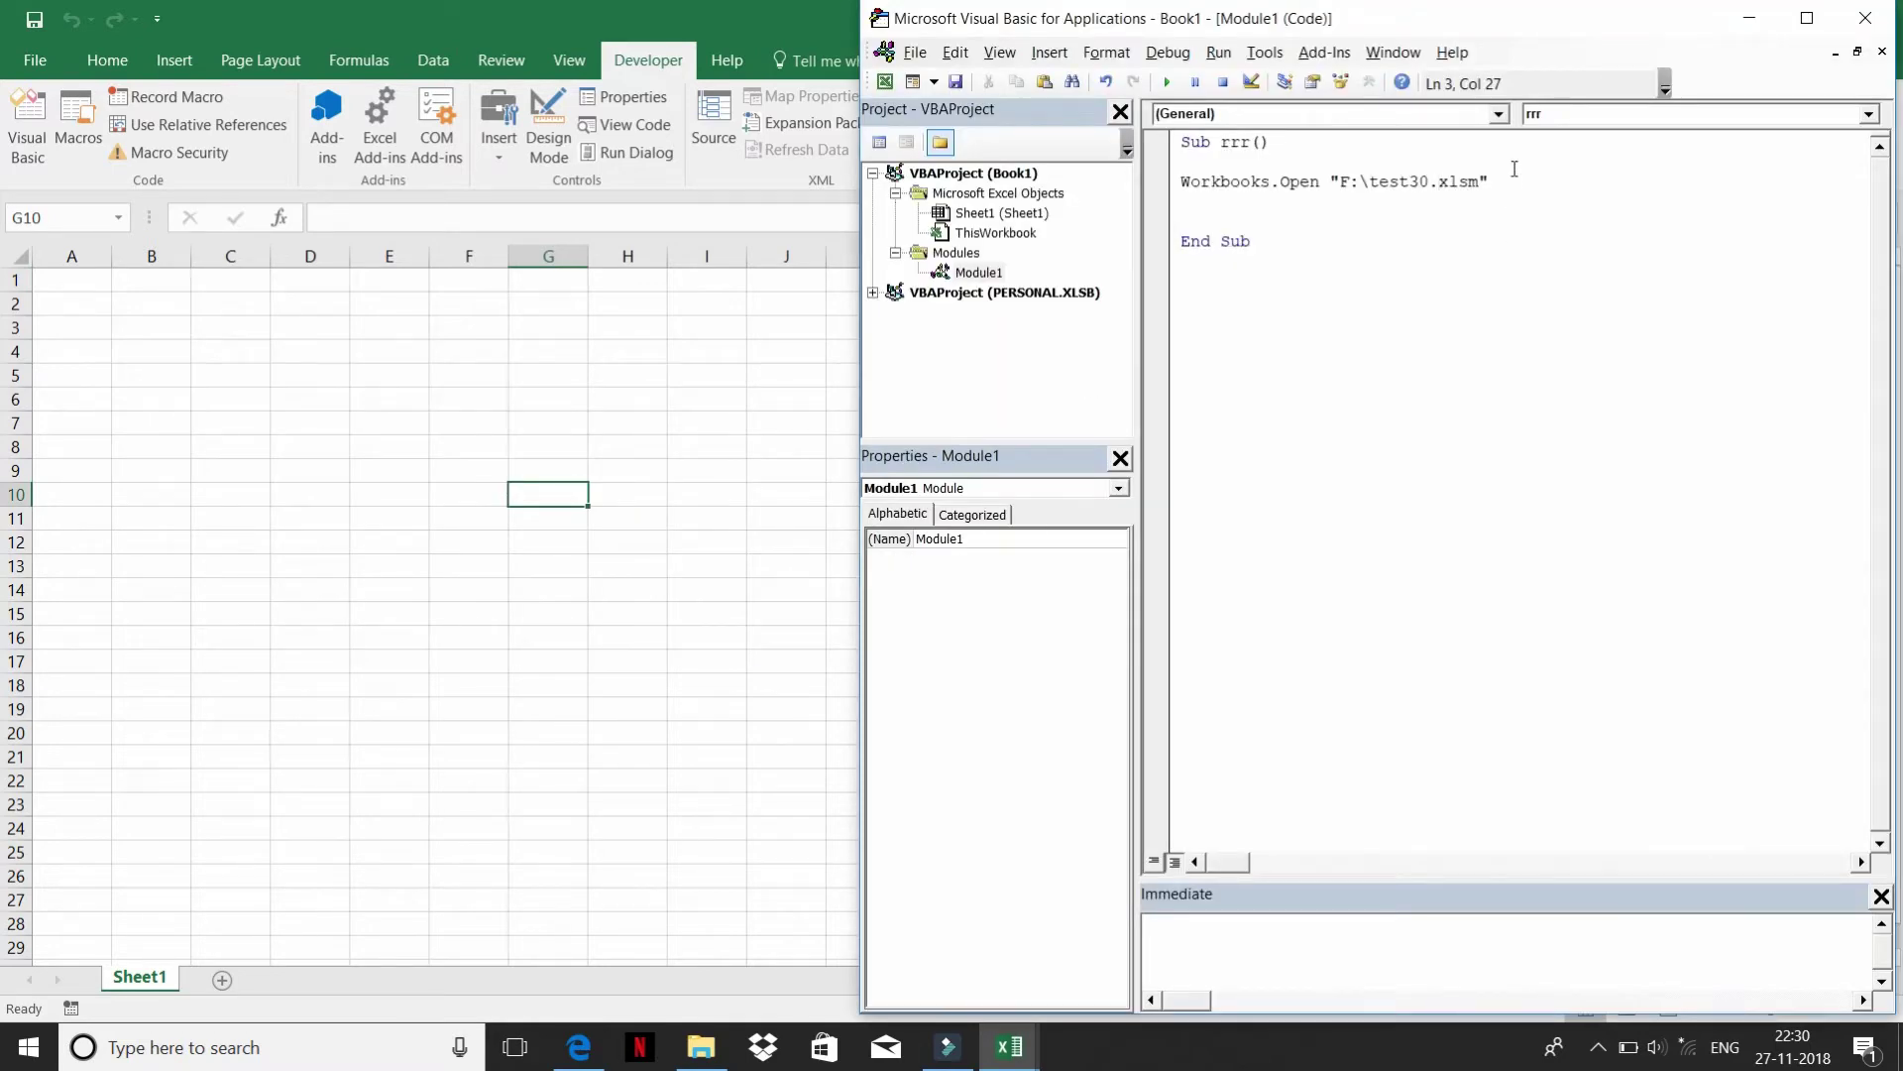
Step: Append four commas and the workbook password to the Open line, then run the macro
{"action": "left_click", "coordinate": [1499, 179]}
{"action": "type", "text": ","}
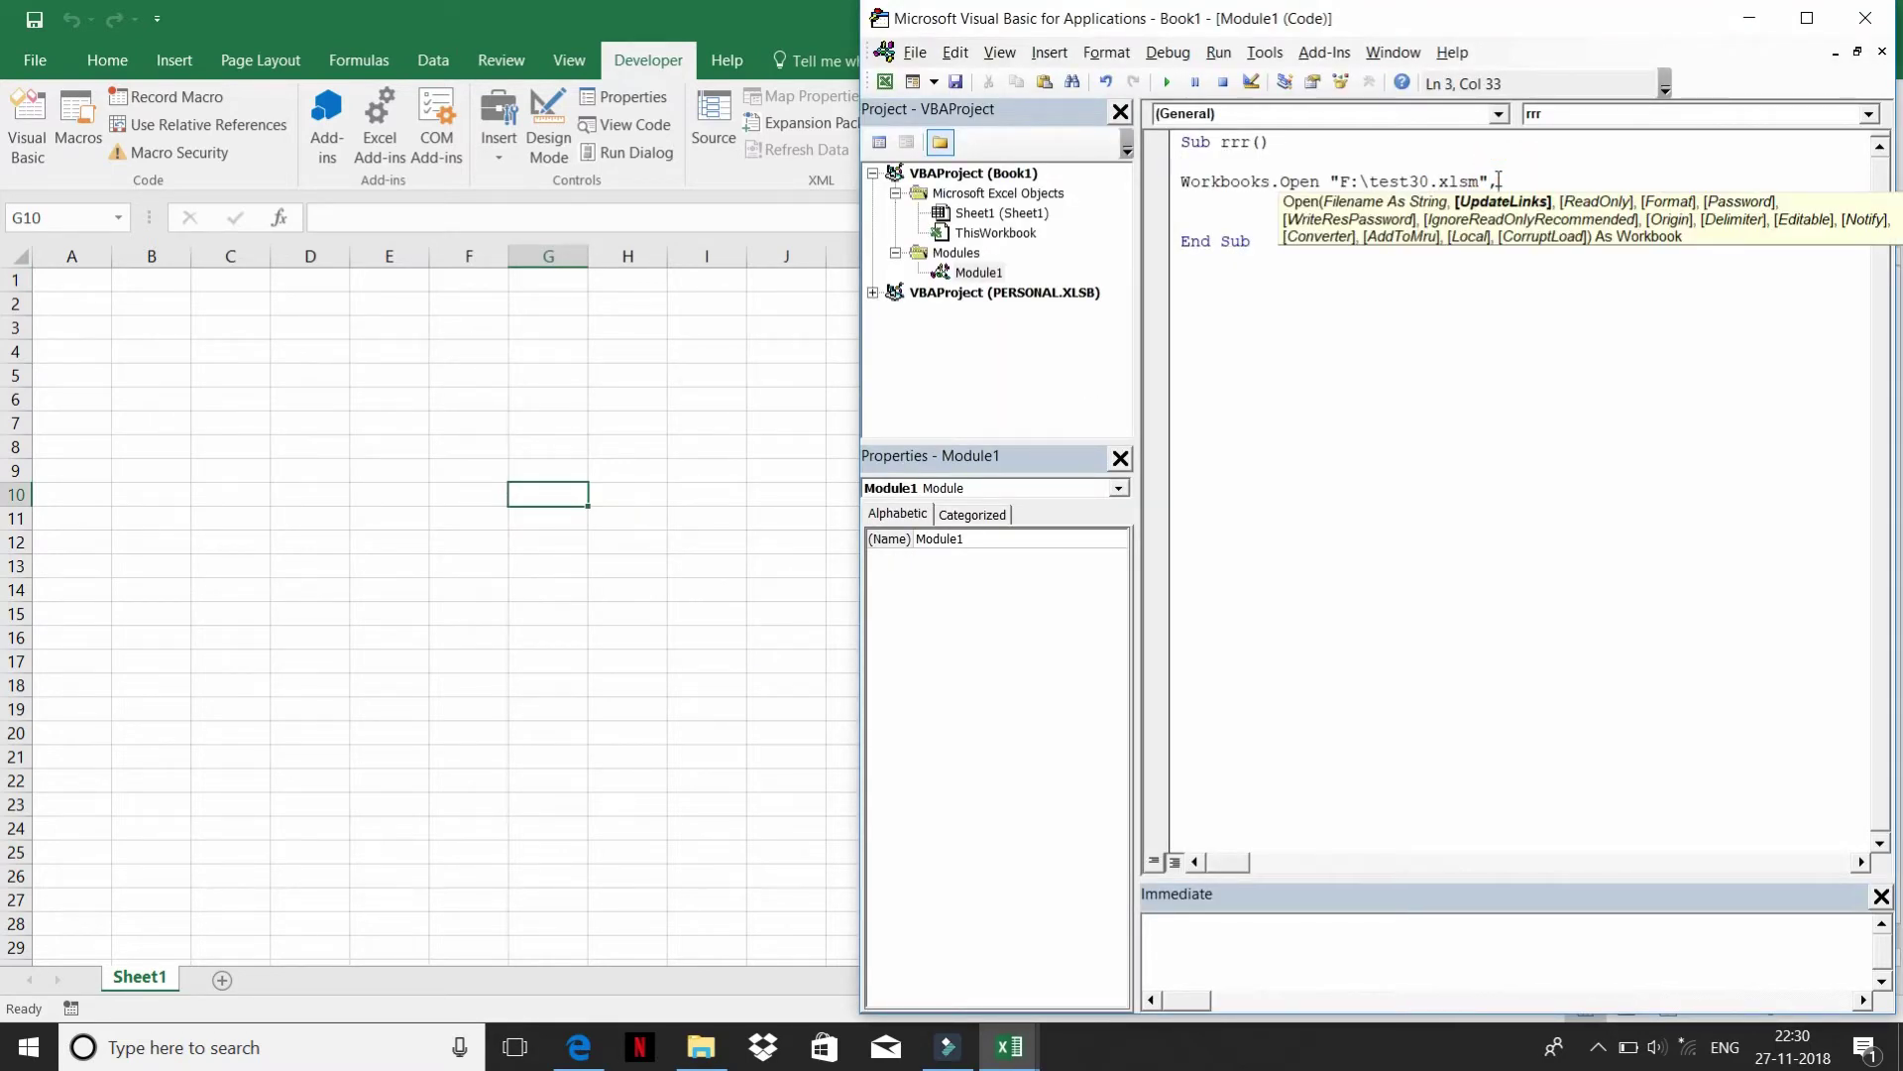
{"action": "type", "text": ",,"}
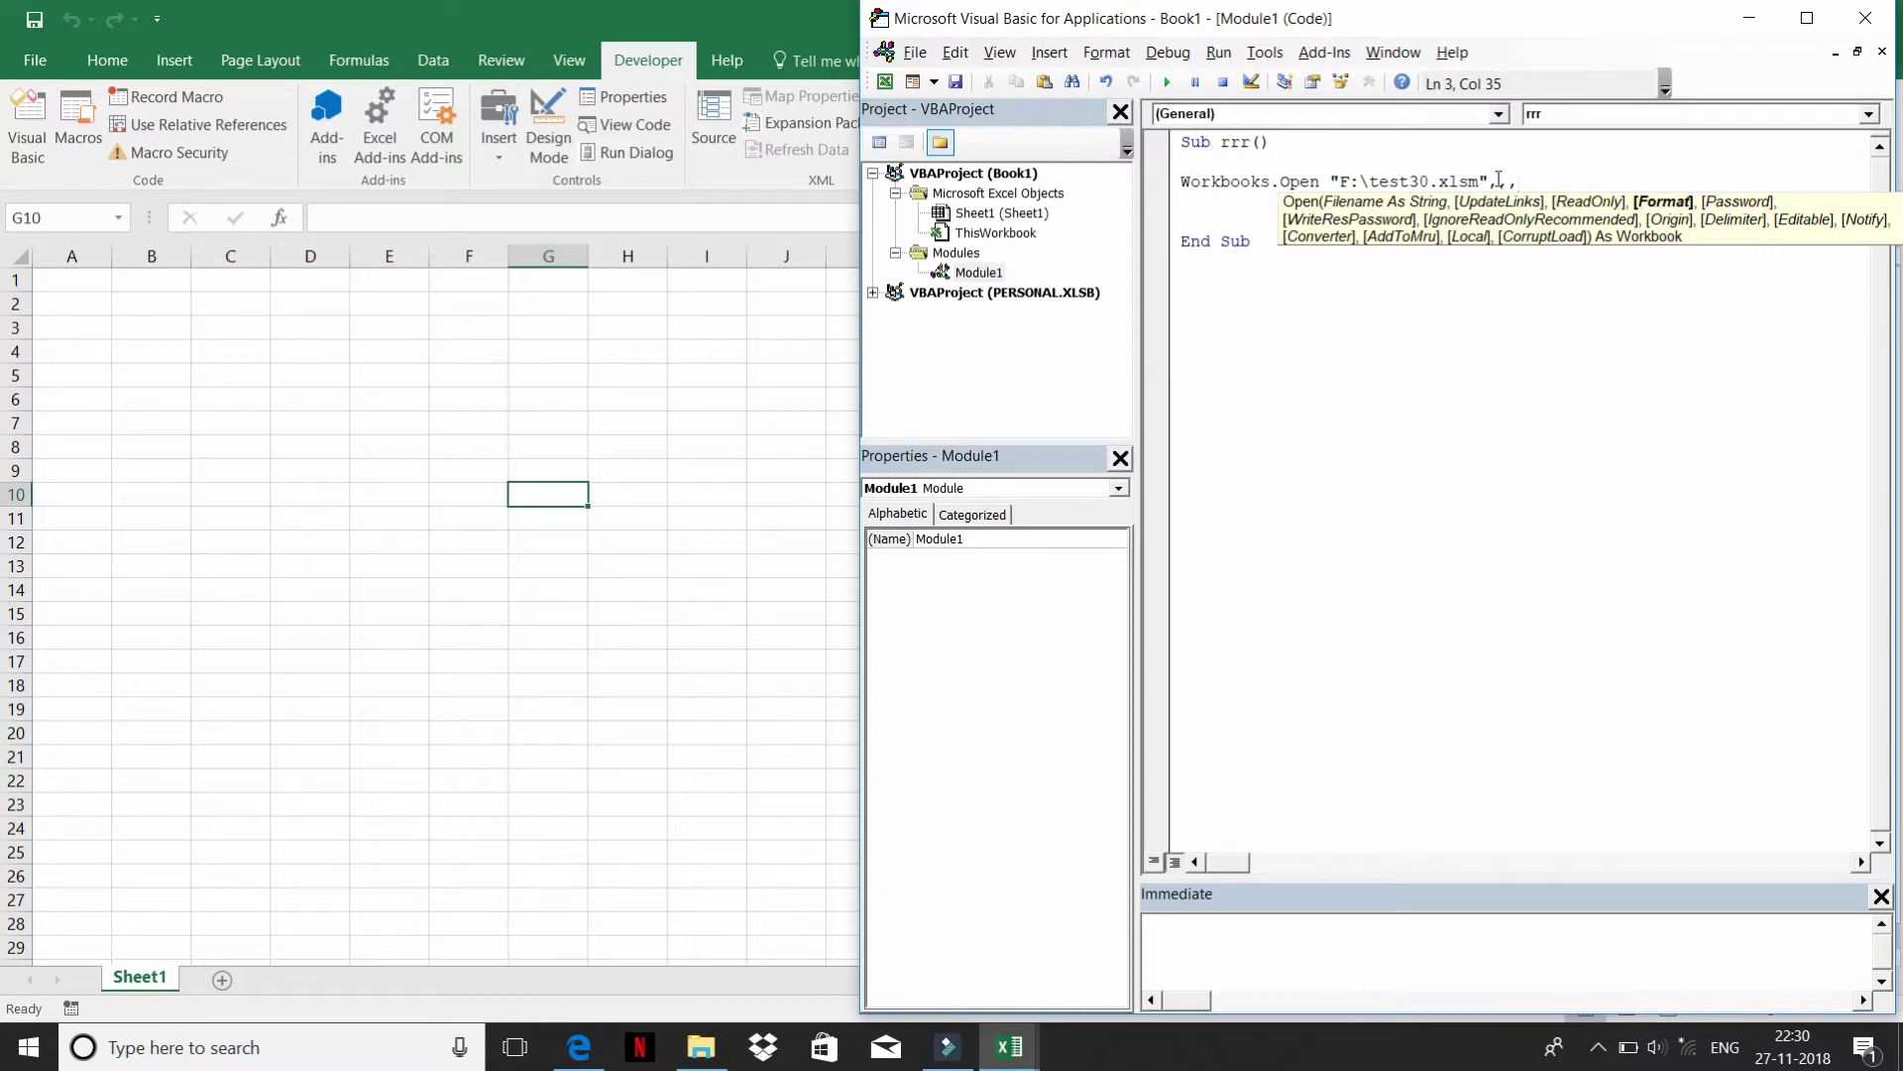
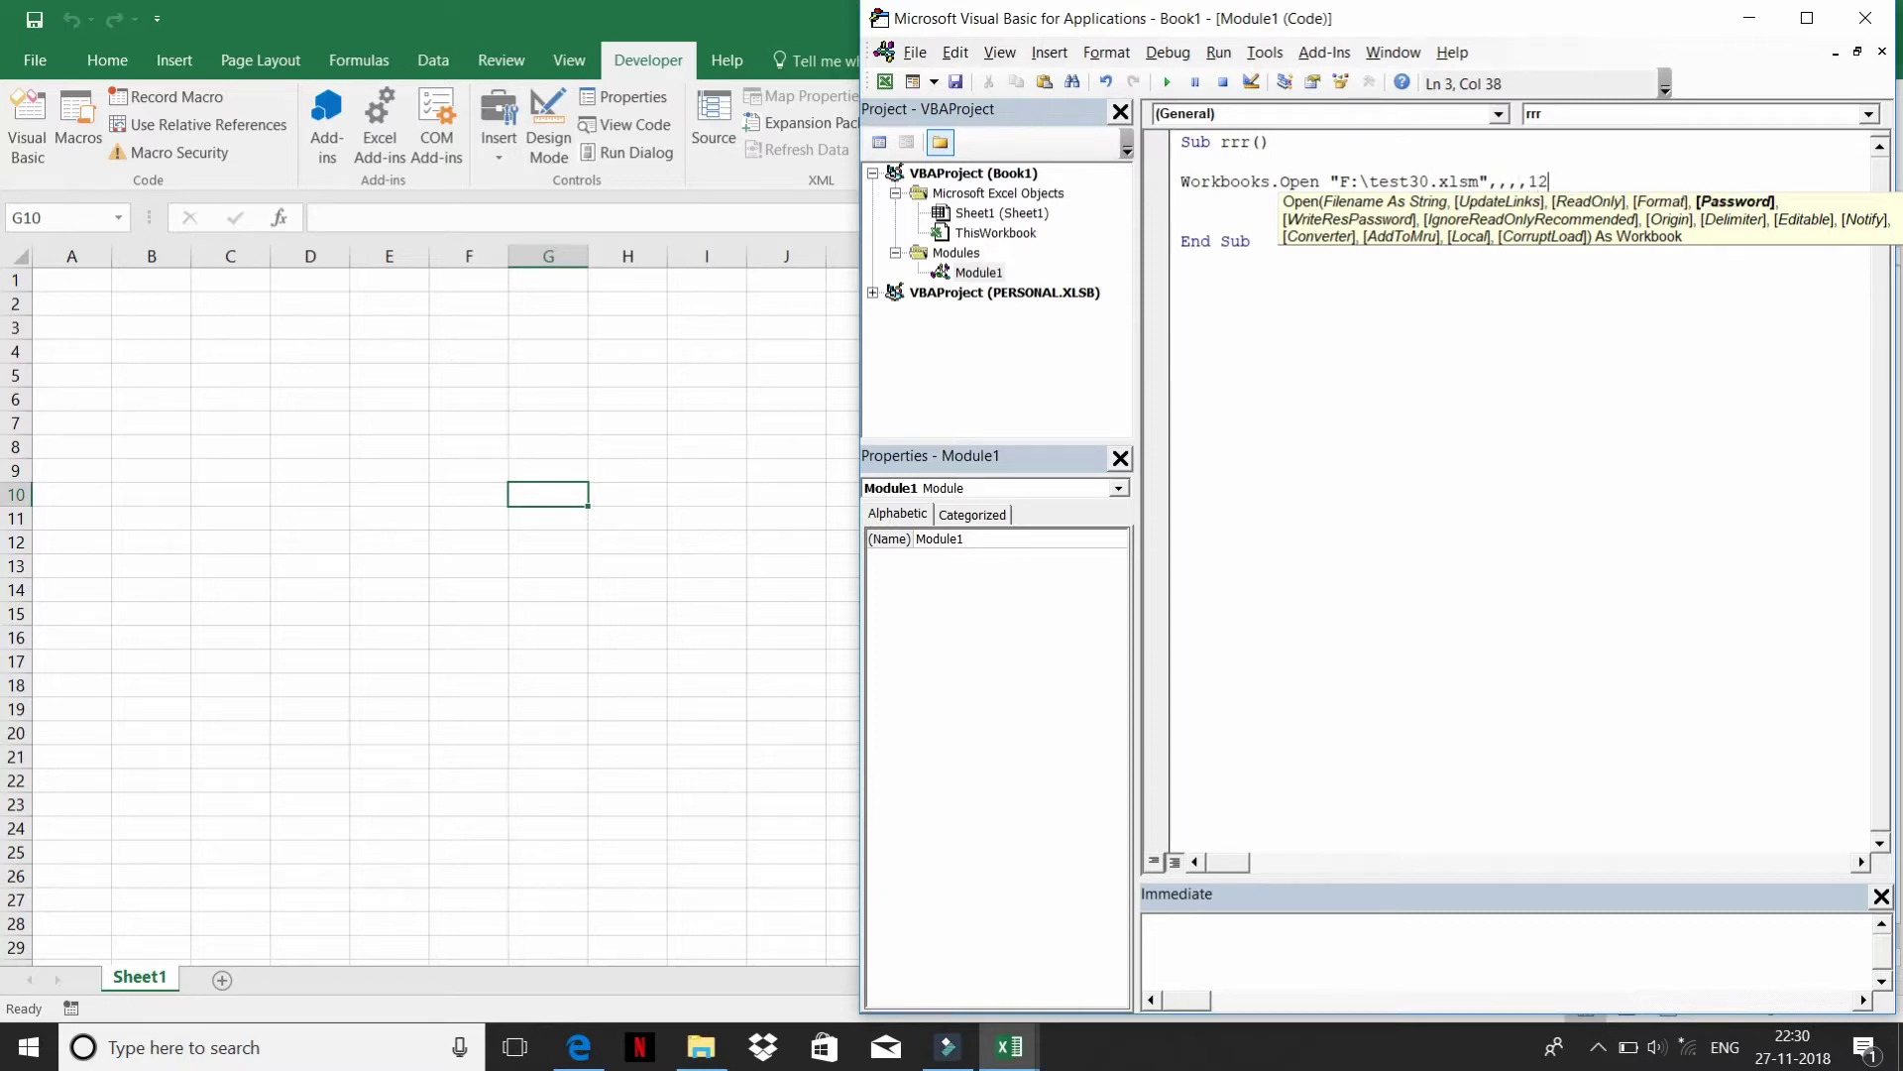
{"action": "left_click", "coordinate": [1170, 83]}
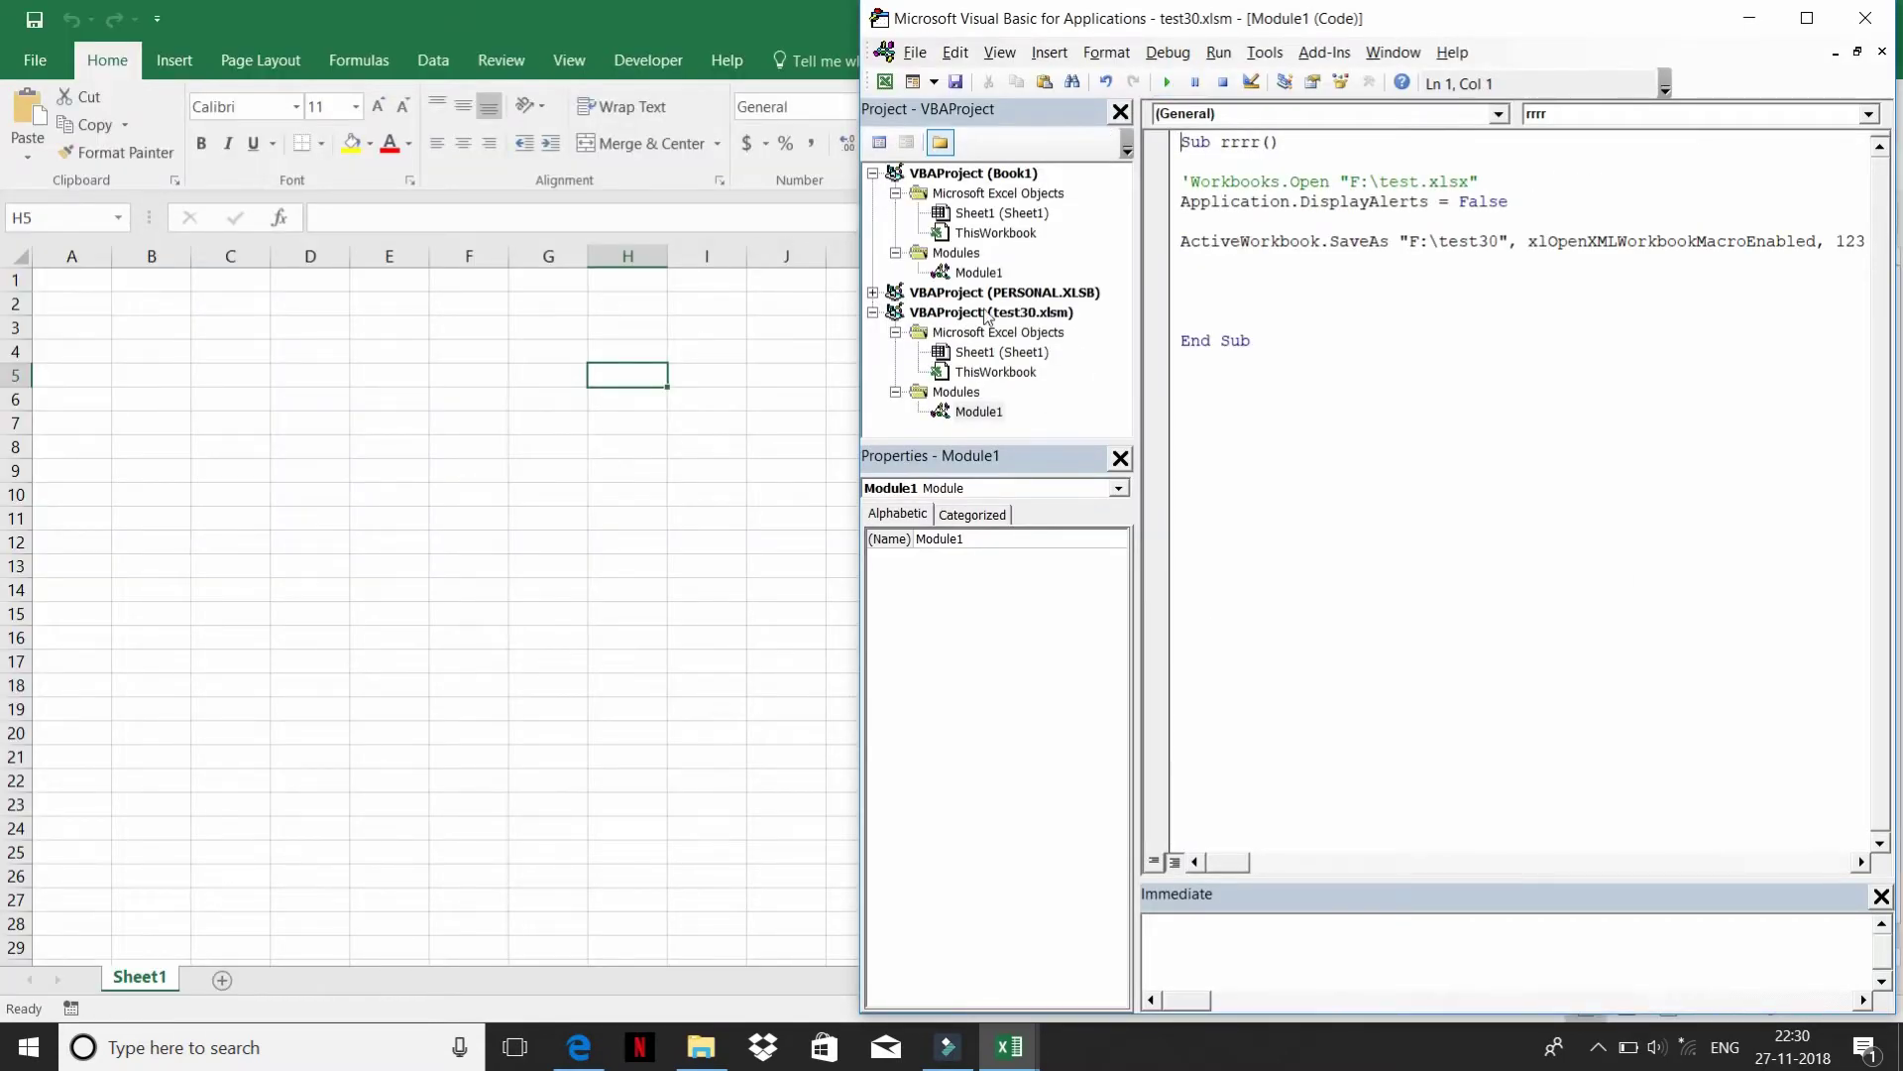
Step: Close the opened test30 workbook and return to the VBA editor
{"action": "left_click", "coordinate": [620, 349]}
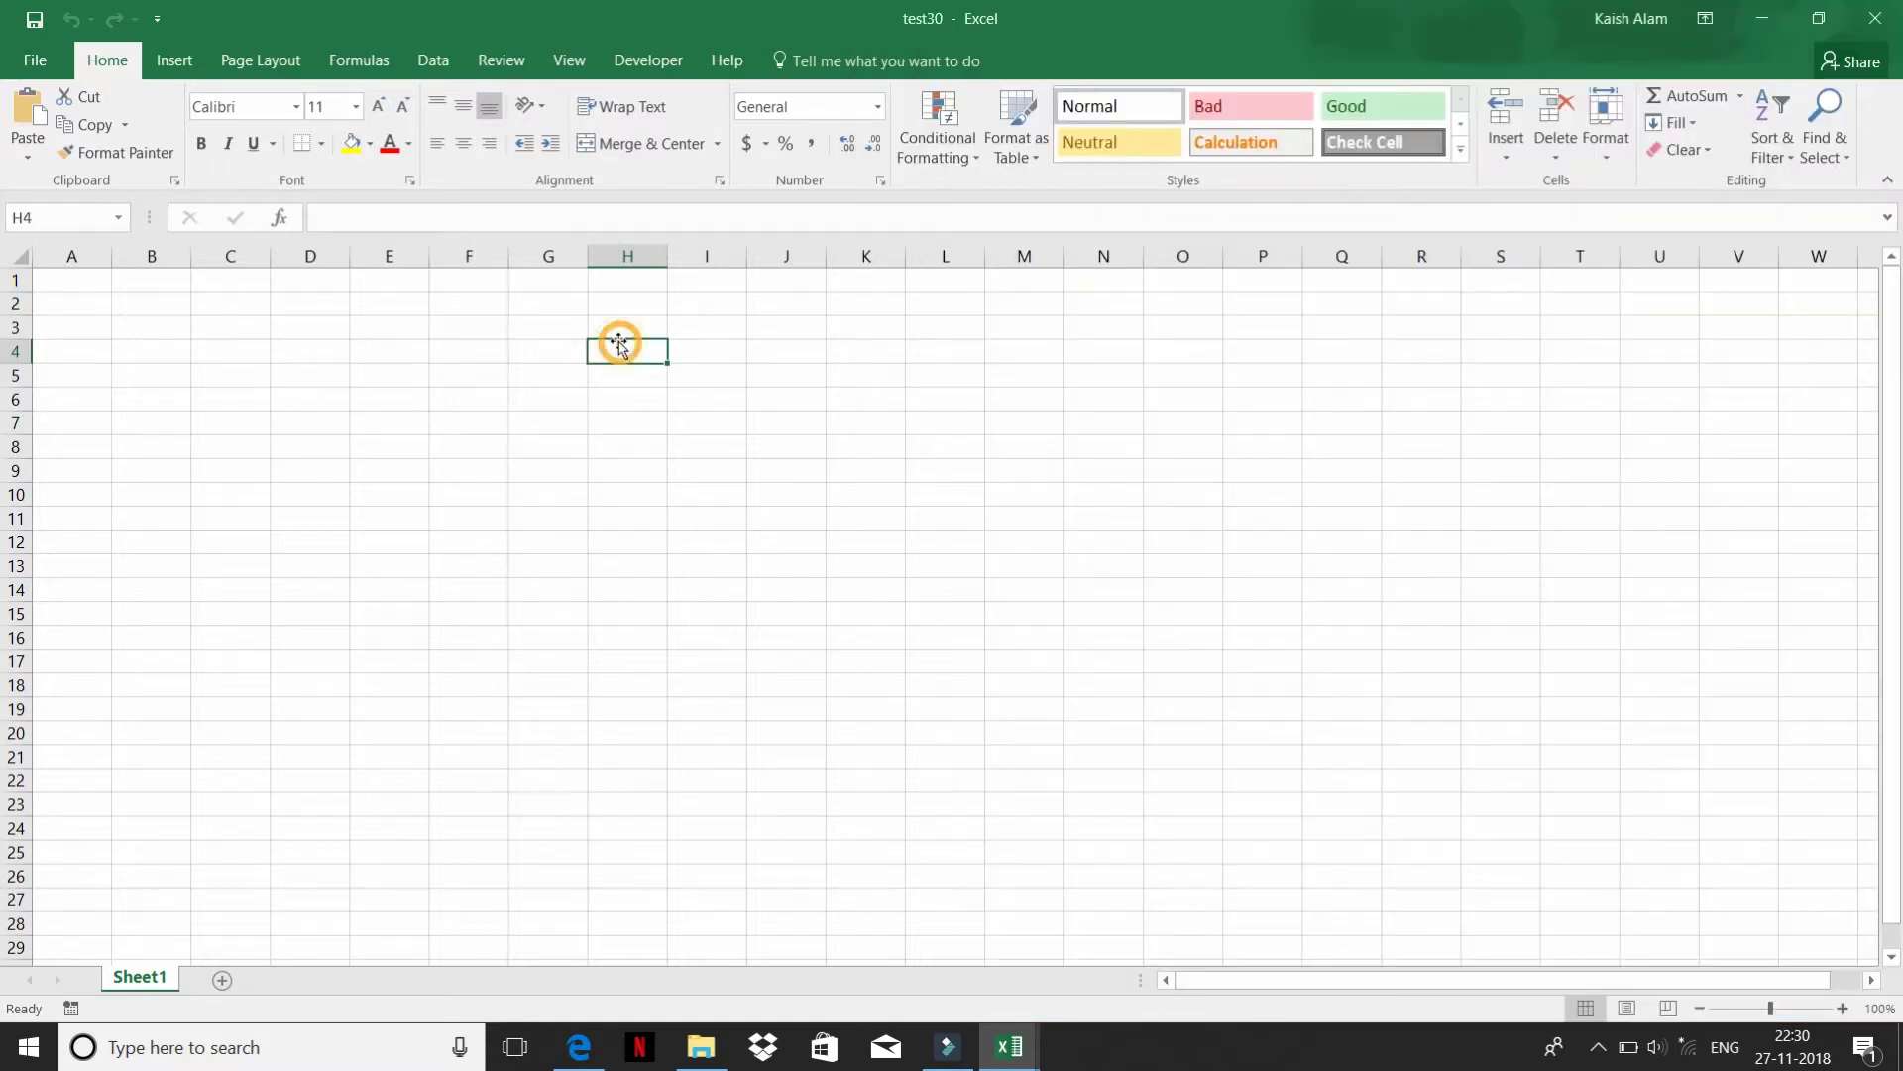
{"action": "left_click", "coordinate": [1868, 18]}
{"action": "key", "text": "alt+F11"}
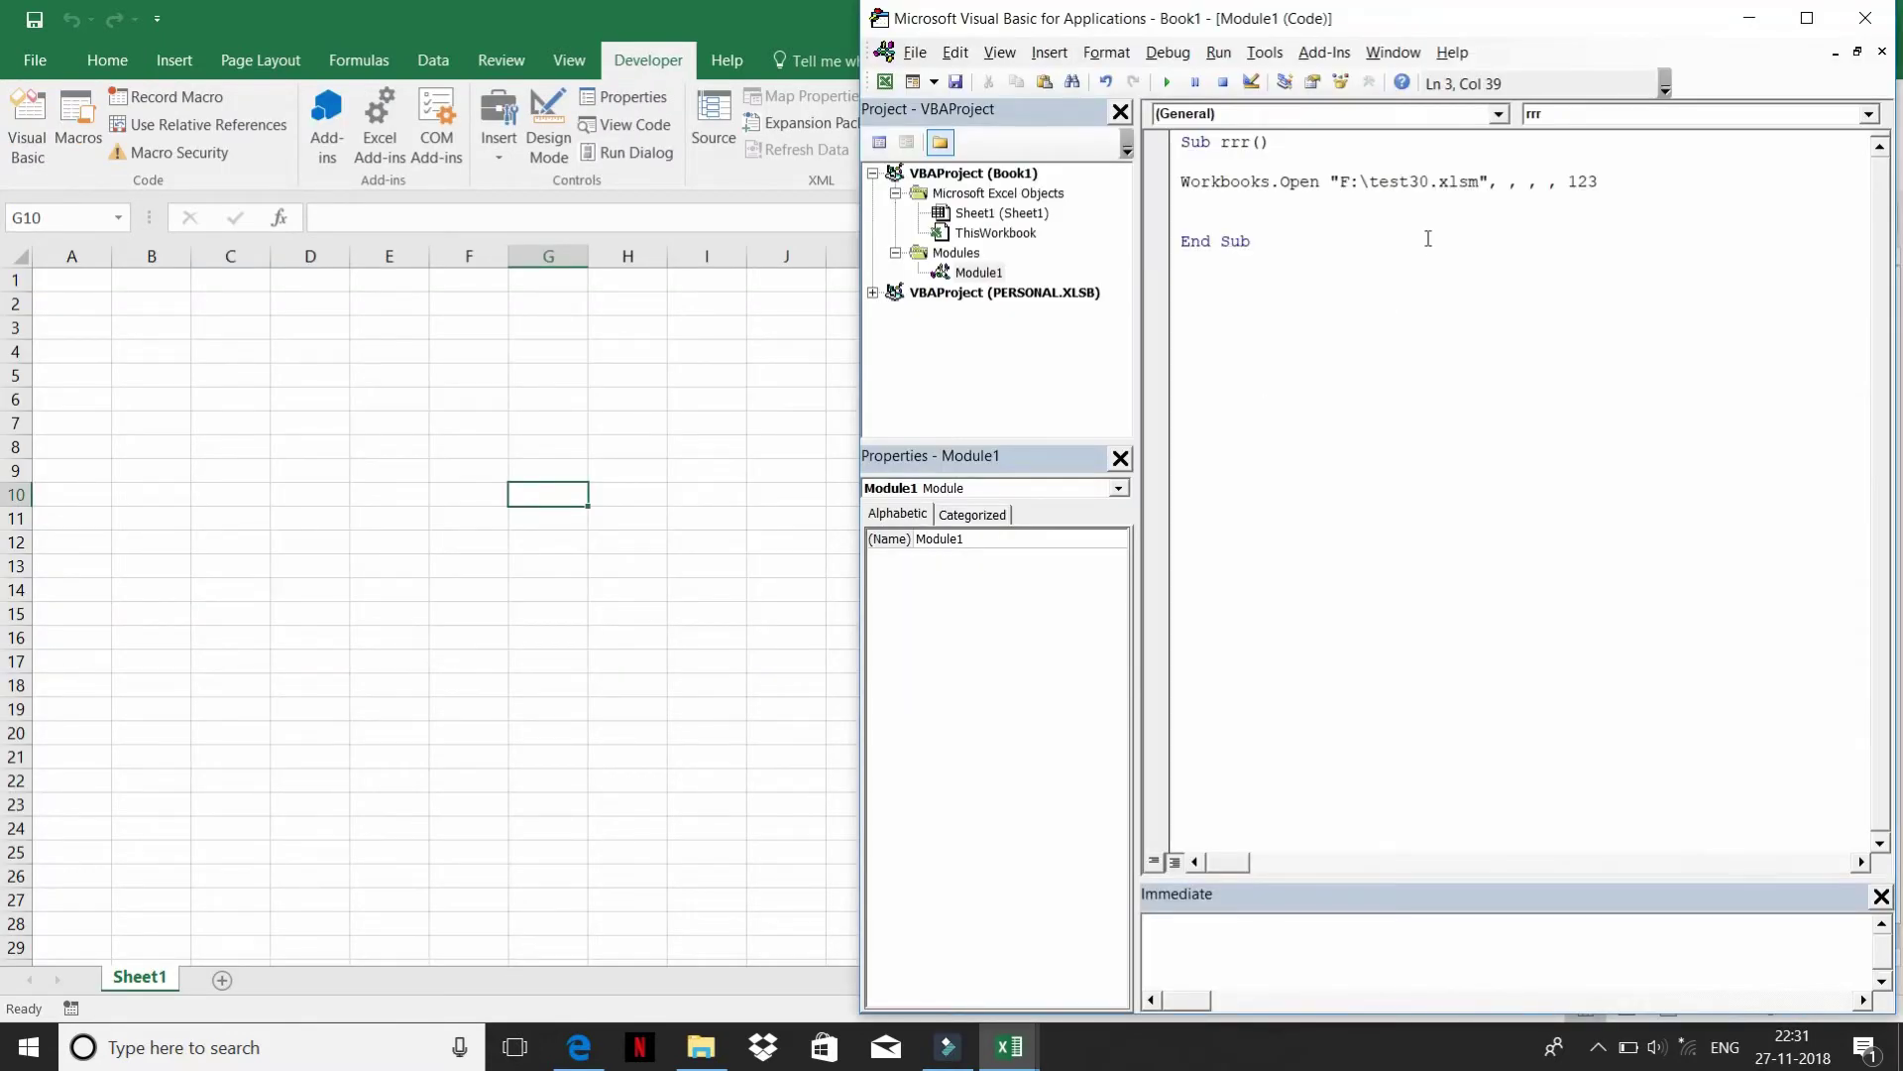
Step: Add the line Range("a1").Value = 30 below the Open call
{"action": "left_click", "coordinate": [1269, 207]}
{"action": "type", "text": "range"}
{"action": "type", "text": "(\"a"}
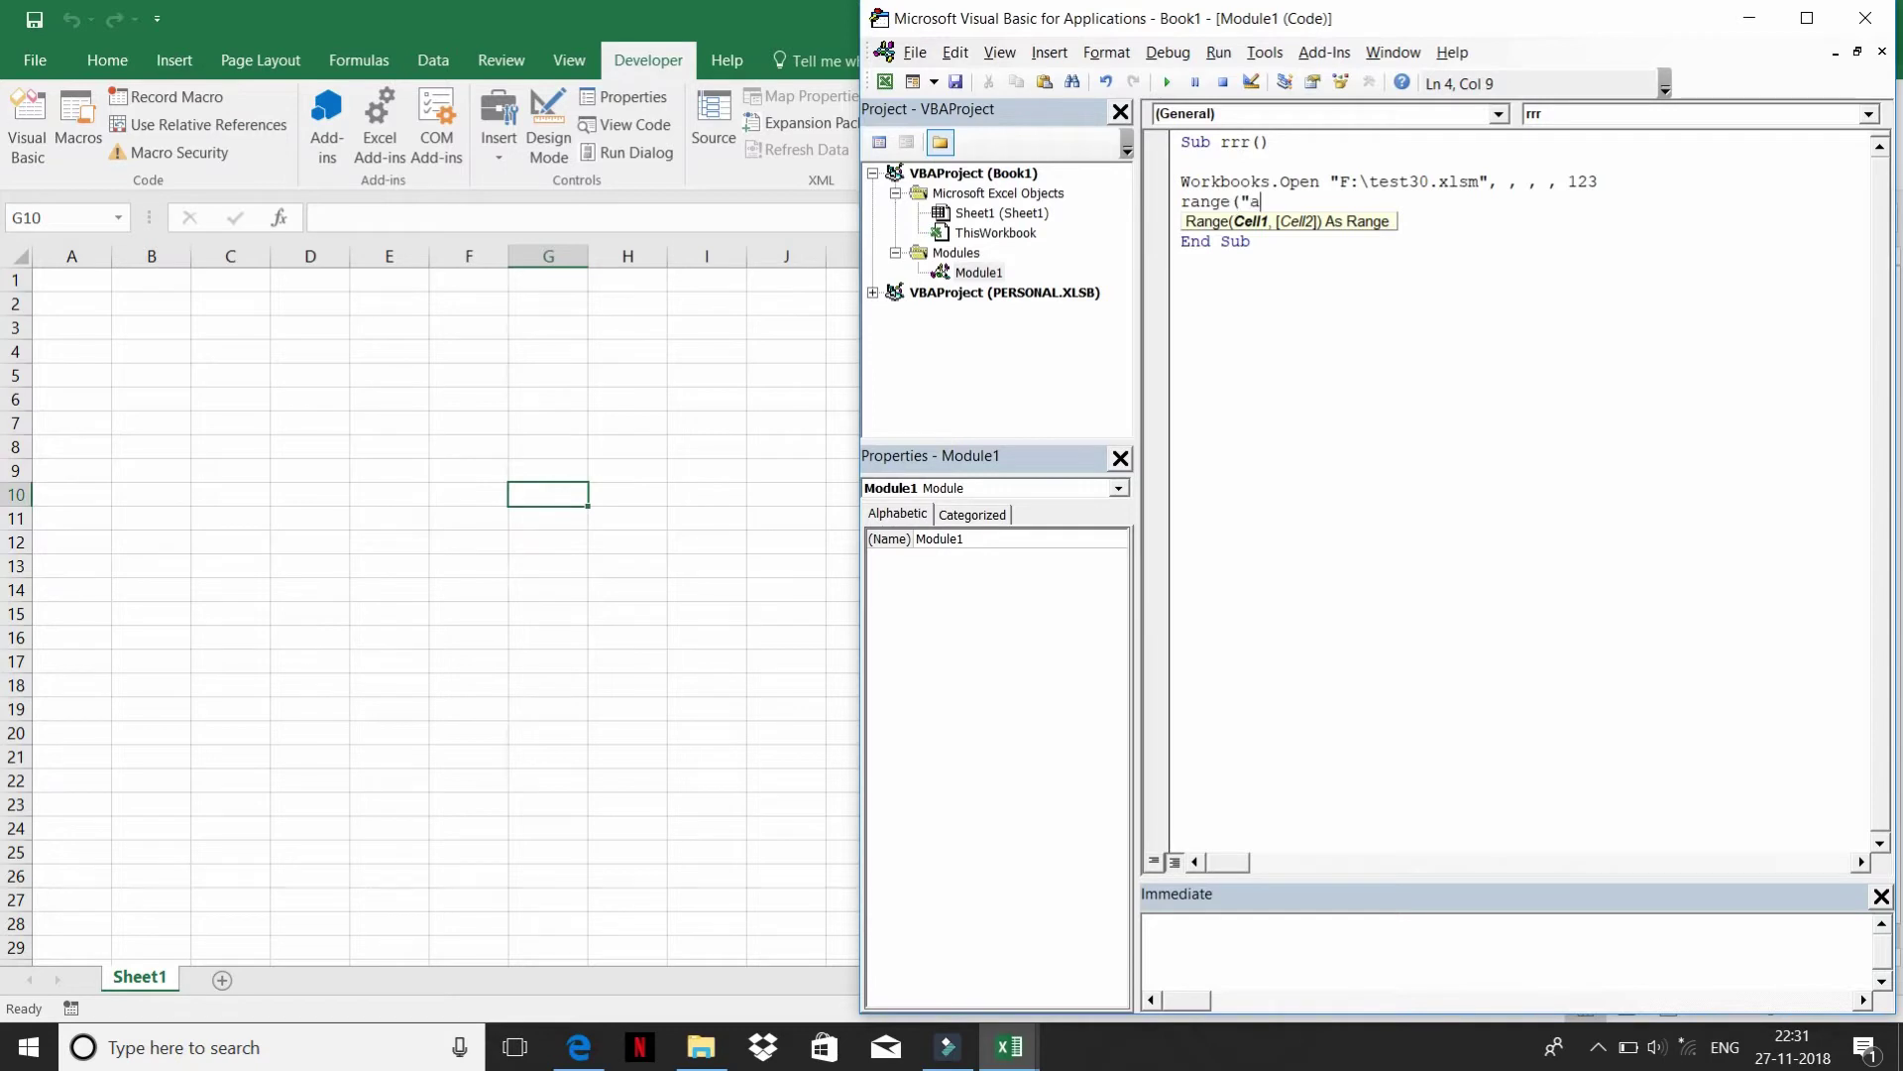
{"action": "type", "text": "1\""}
{"action": "type", "text": ")"}
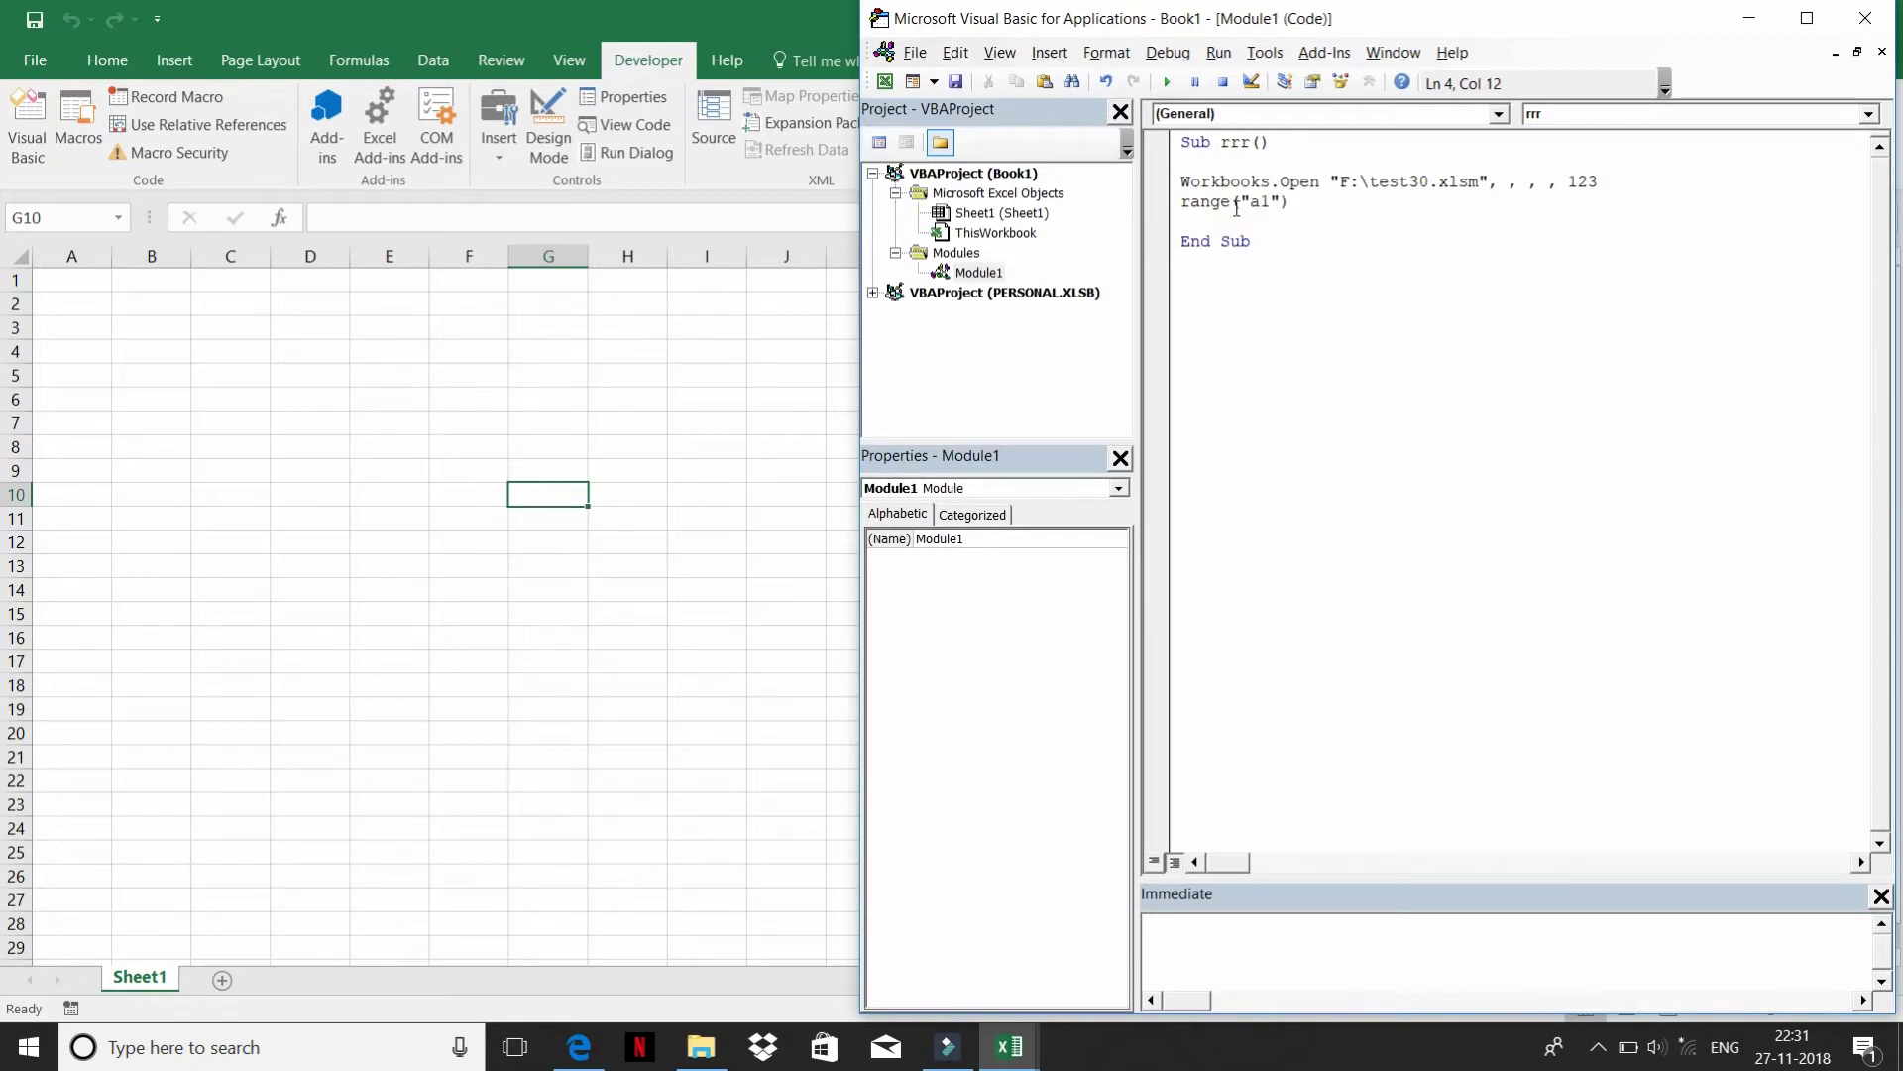
{"action": "type", "text": ".Value"}
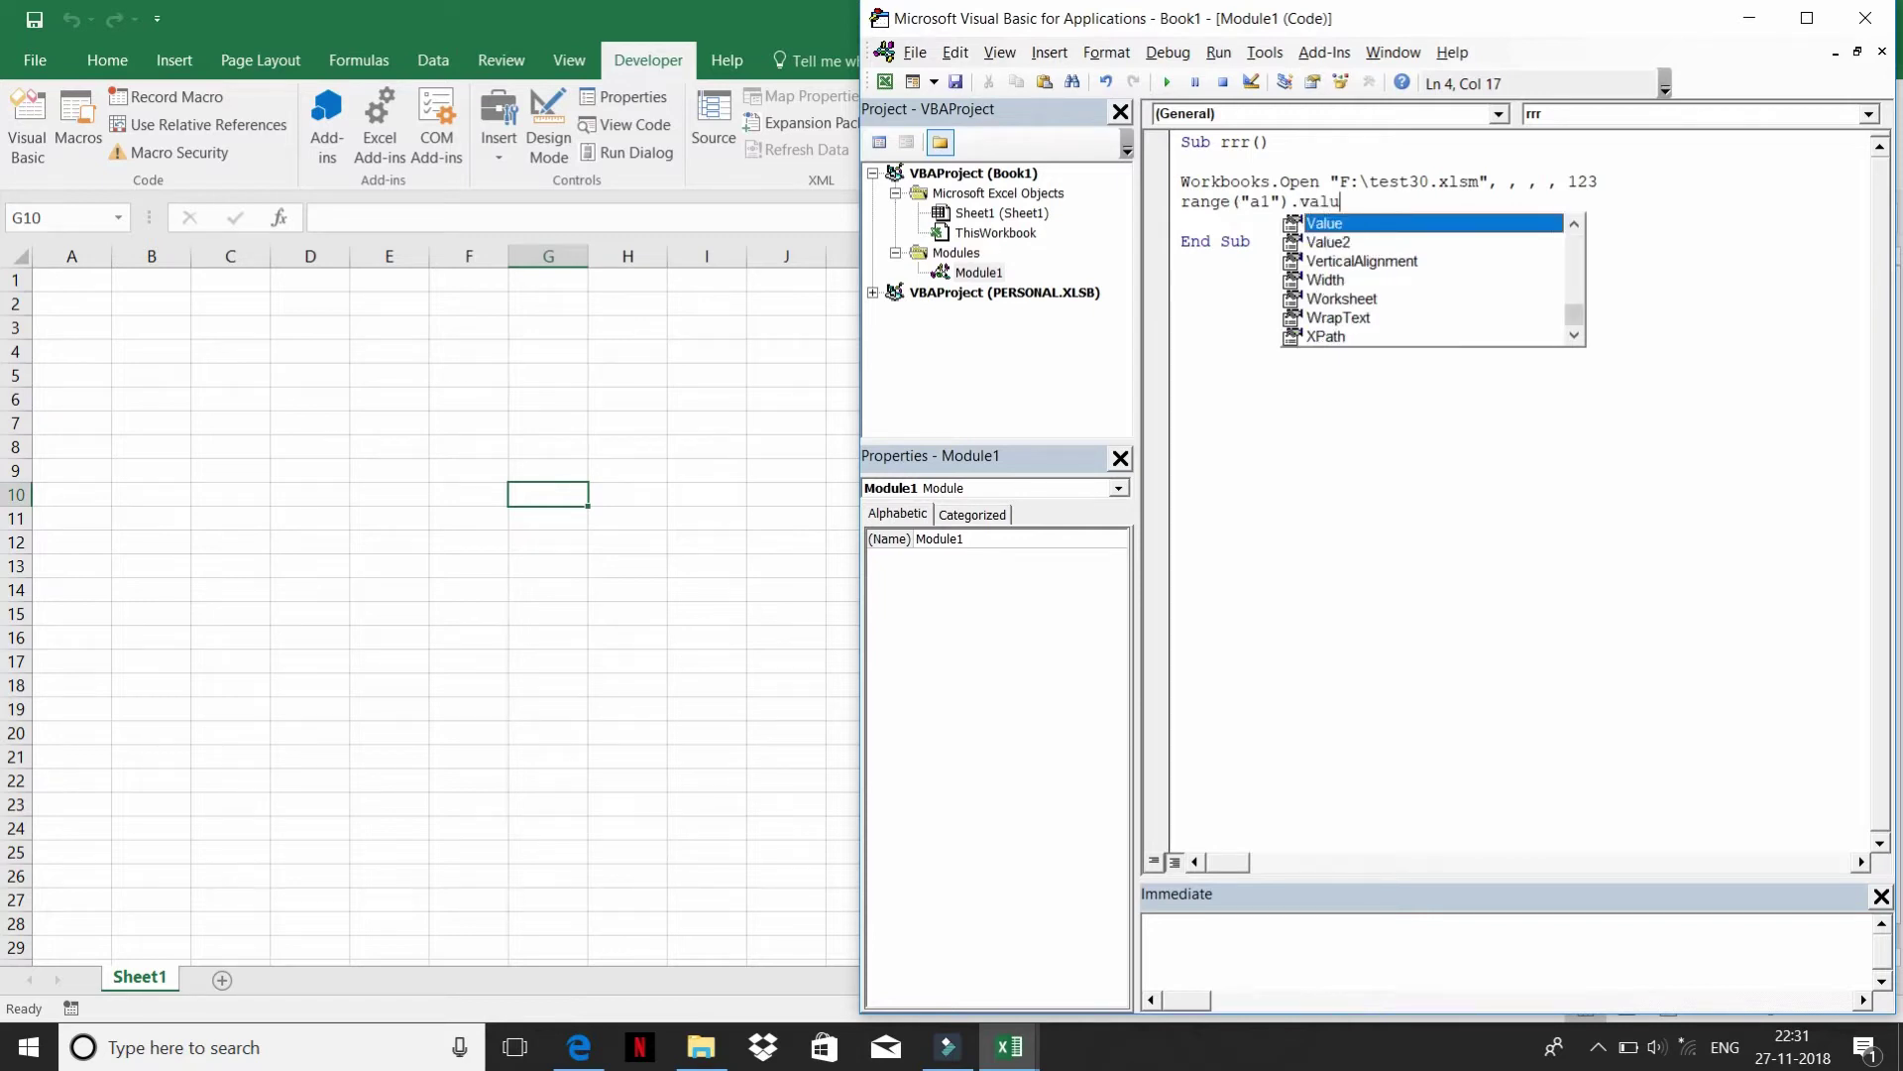
{"action": "type", "text": " = 3"}
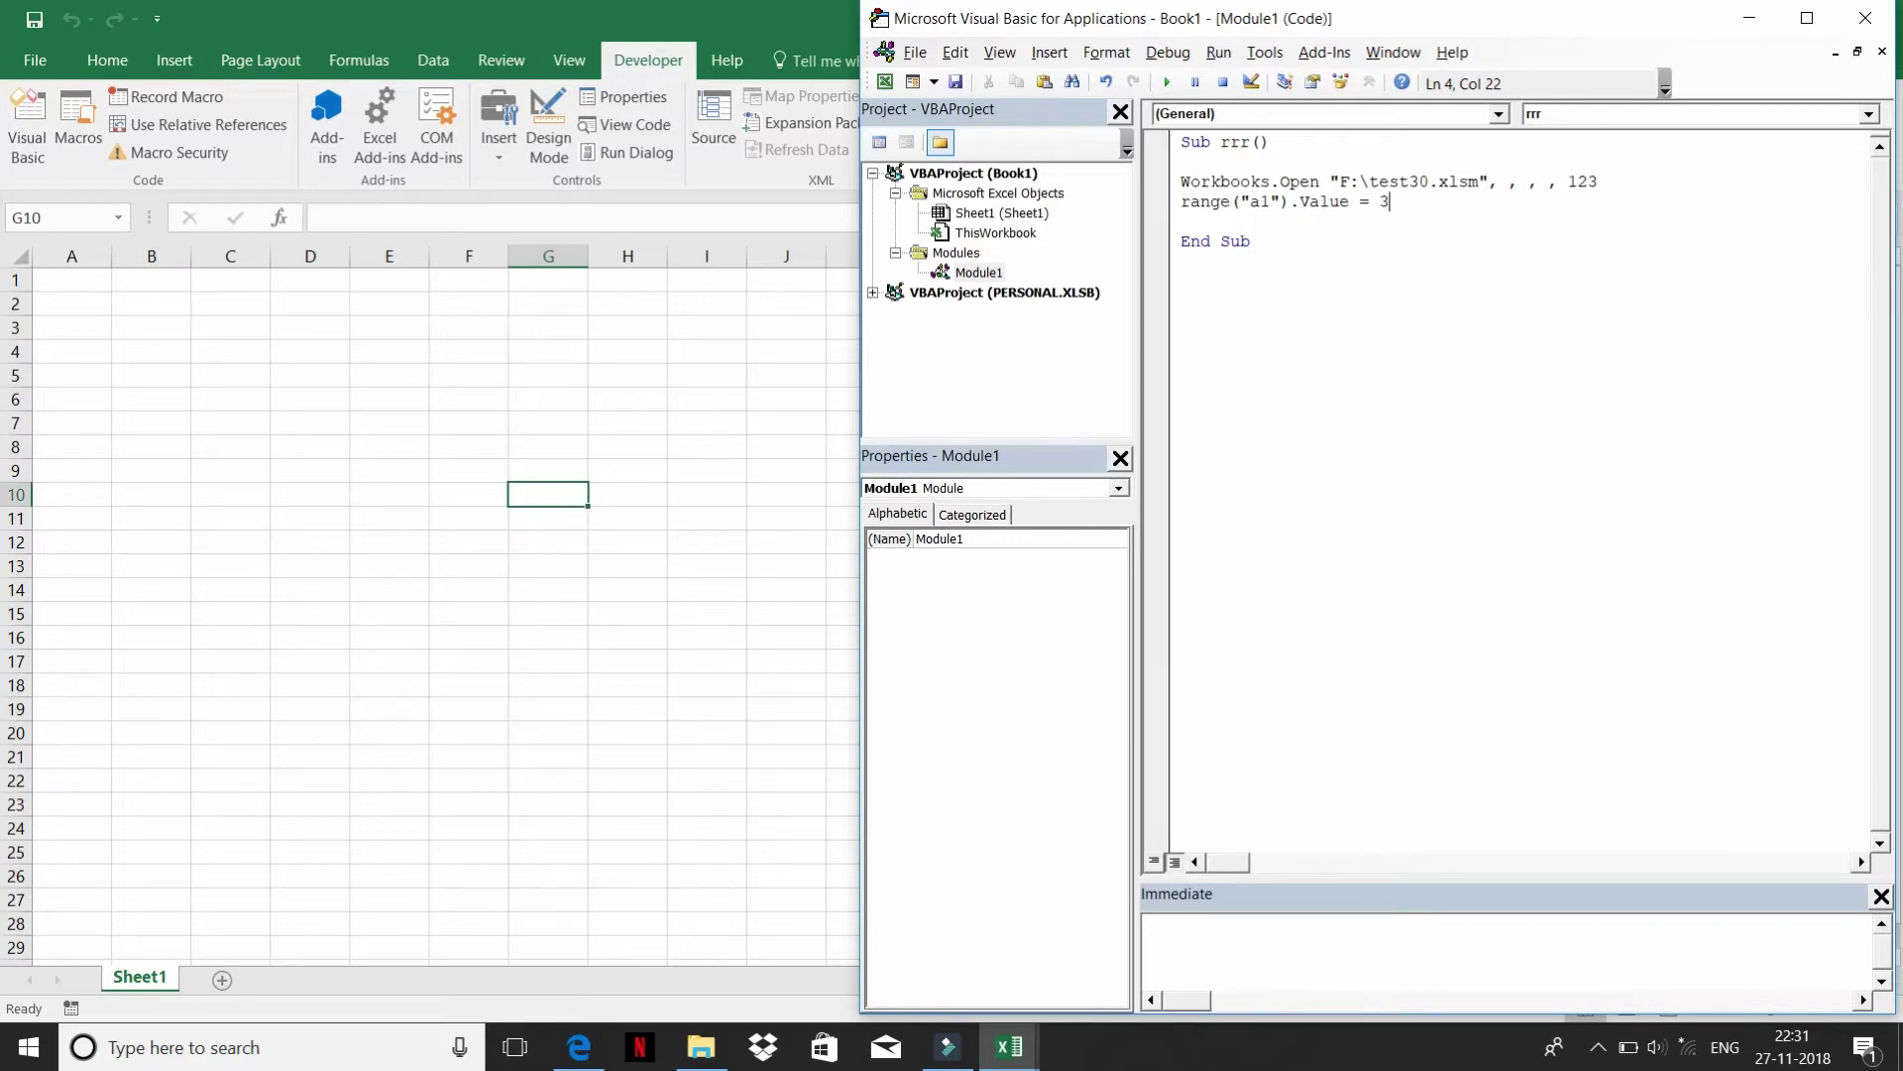
{"action": "type", "text": "0"}
{"action": "key", "text": "Return"}
Step: Add an ActiveWorkbook.Close statement on the next line
{"action": "type", "text": "act"}
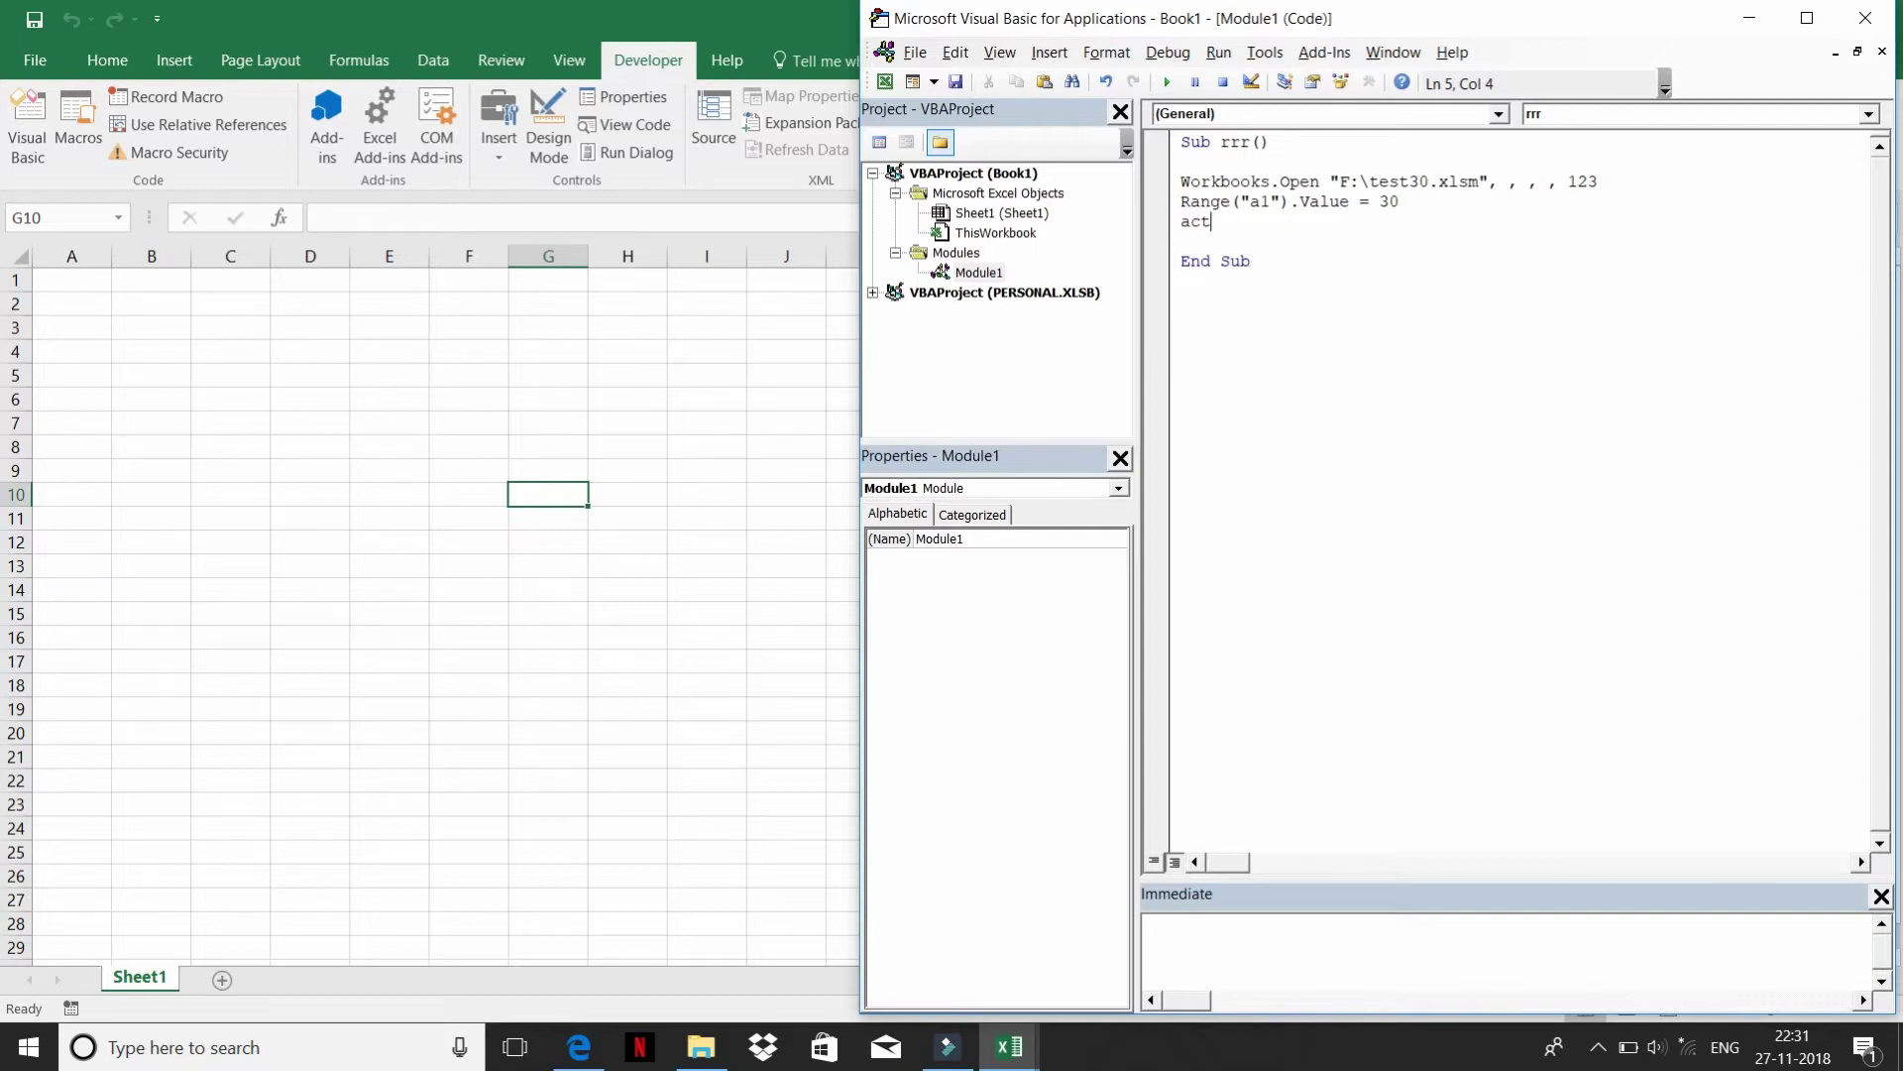
{"action": "type", "text": "iveworkbook"}
{"action": "type", "text": ".cl"}
{"action": "key", "text": "Tab"}
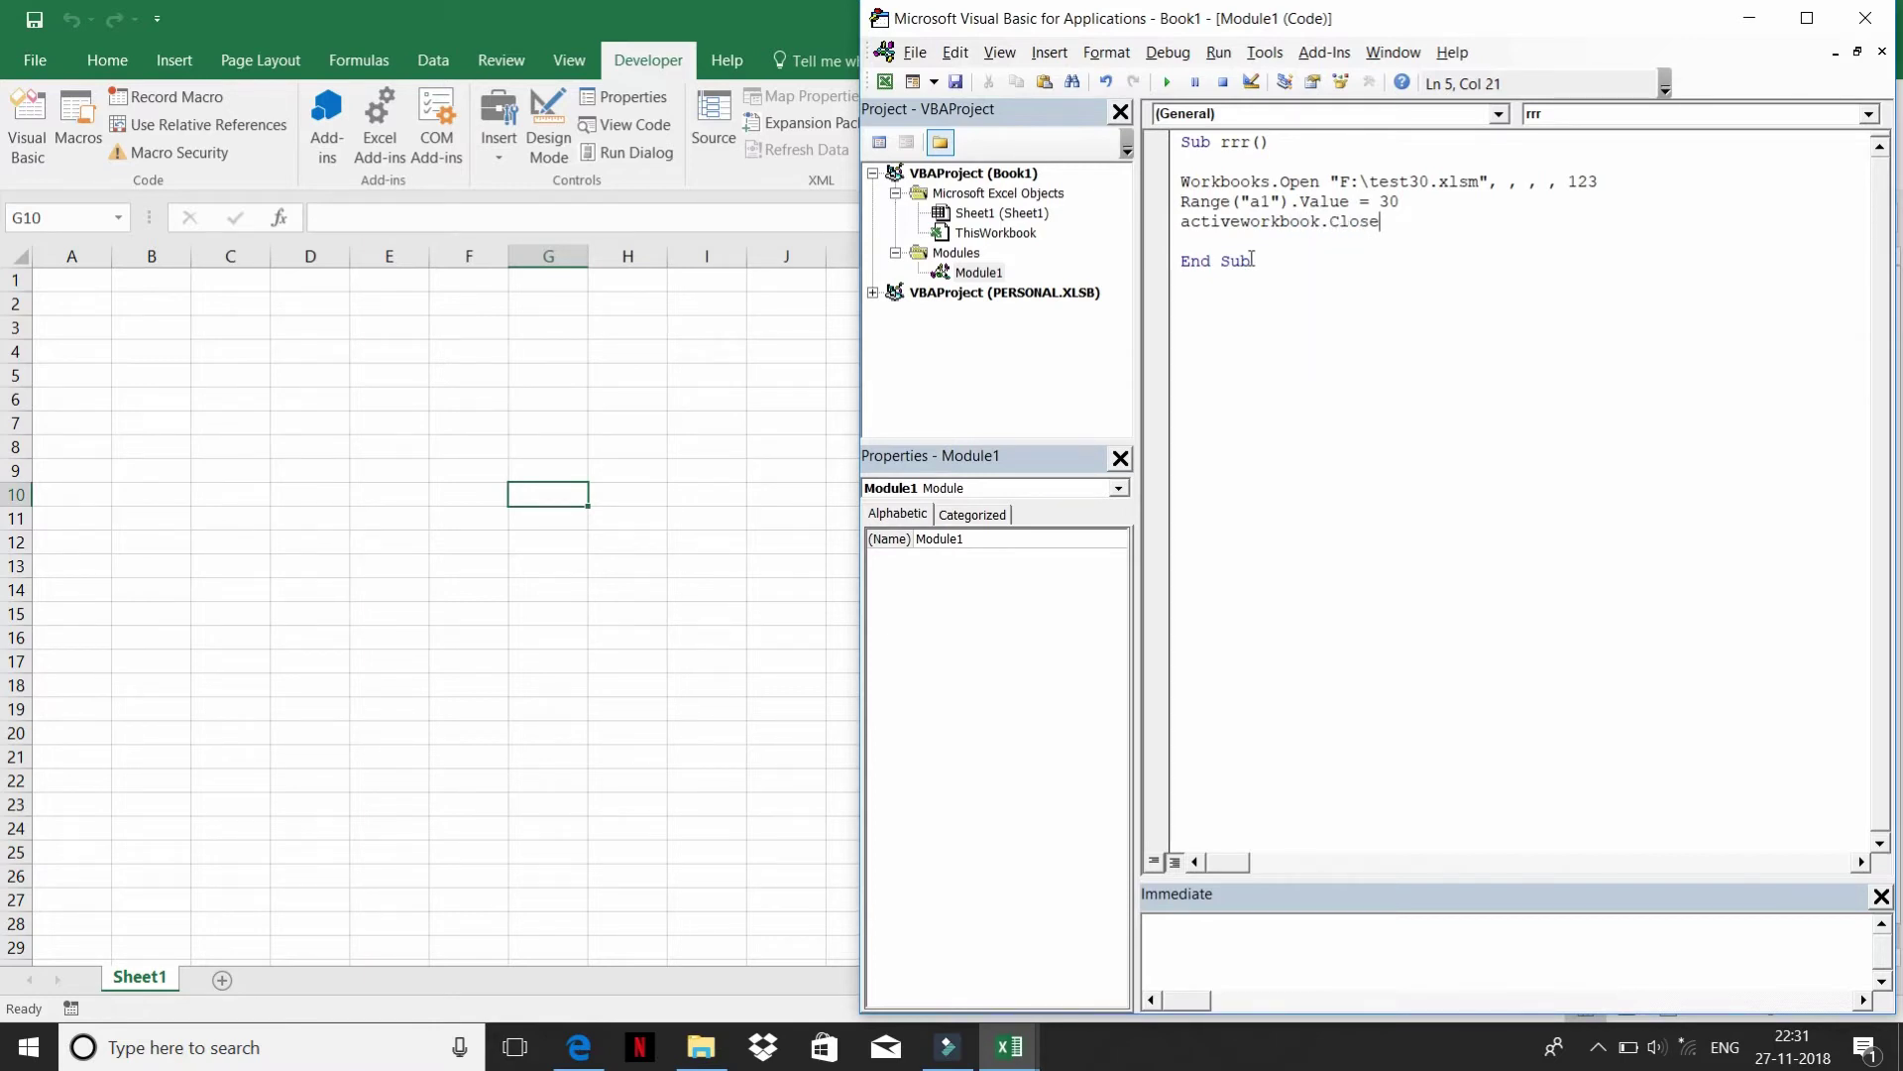
{"action": "key", "text": "Return"}
Step: Run the rrr macro, cancel the save prompt for test30, and return to the blank code line
{"action": "left_click", "coordinate": [1170, 84]}
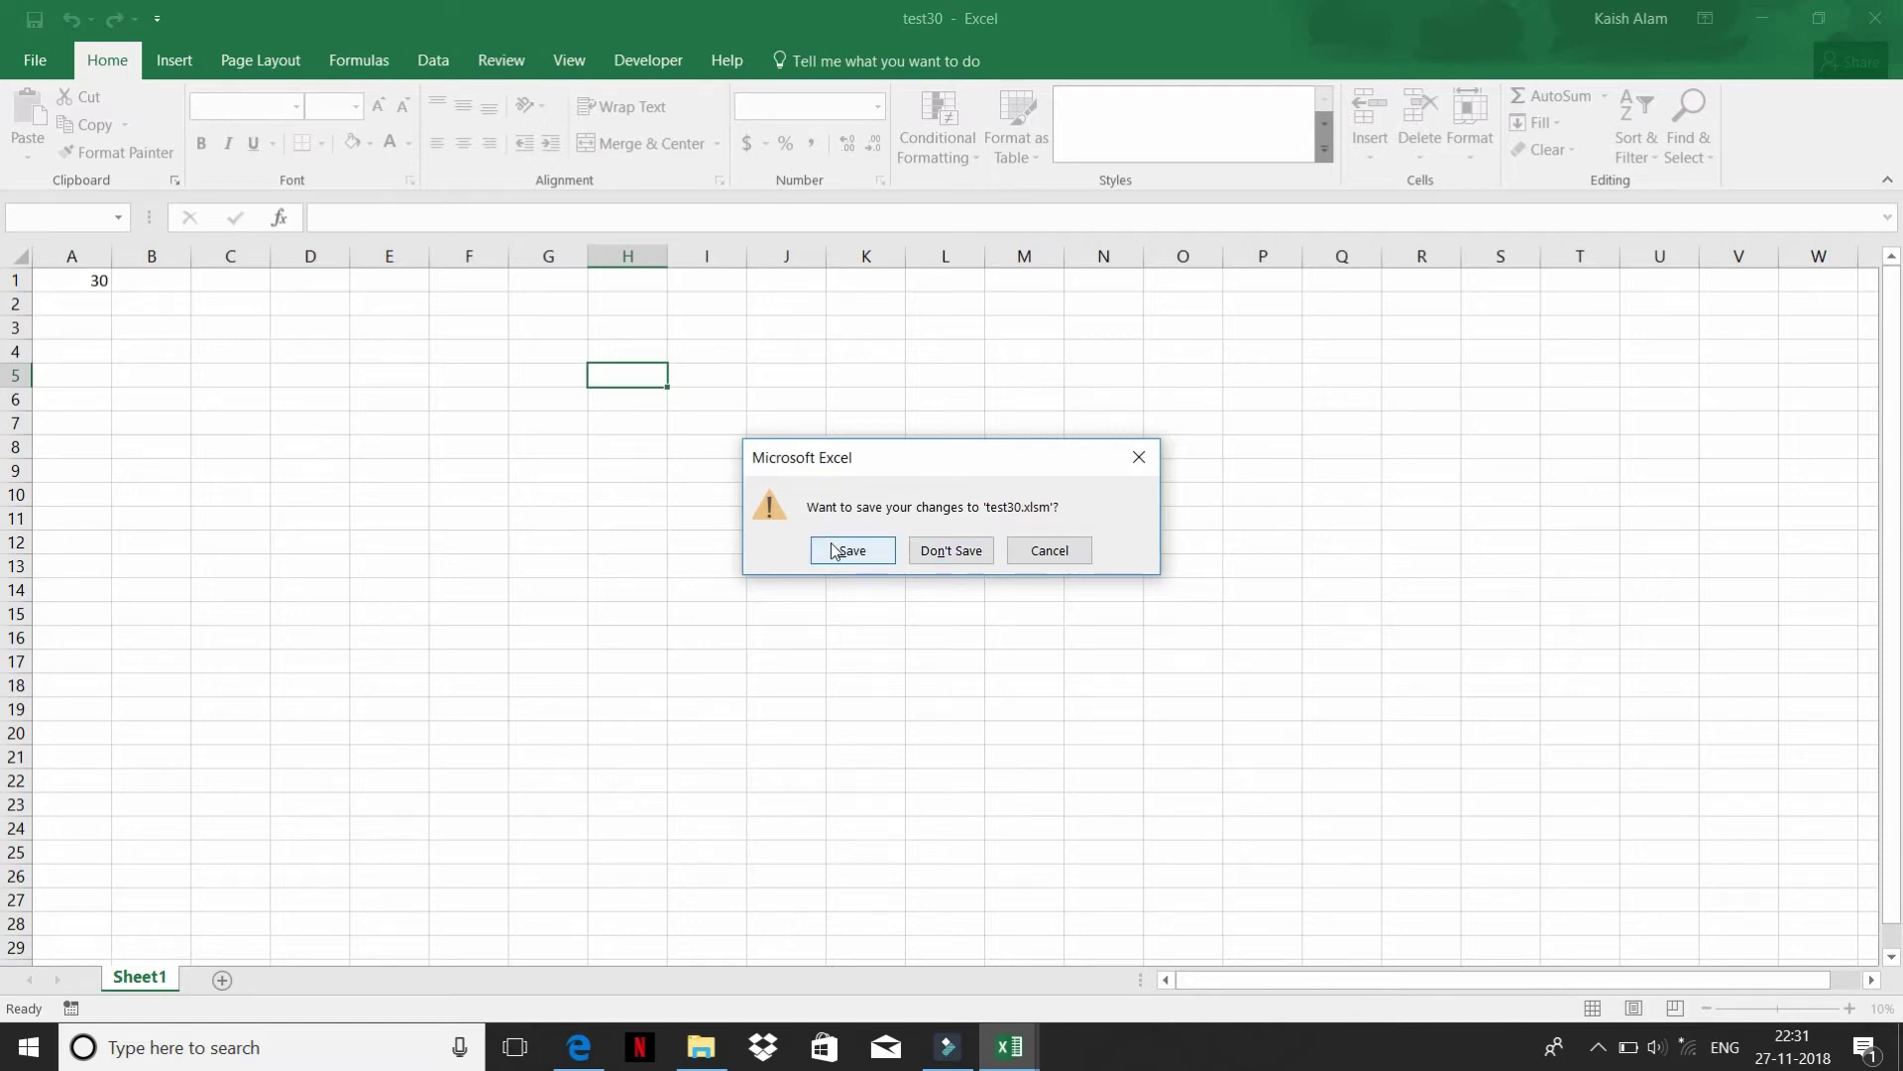
{"action": "left_click", "coordinate": [1057, 555]}
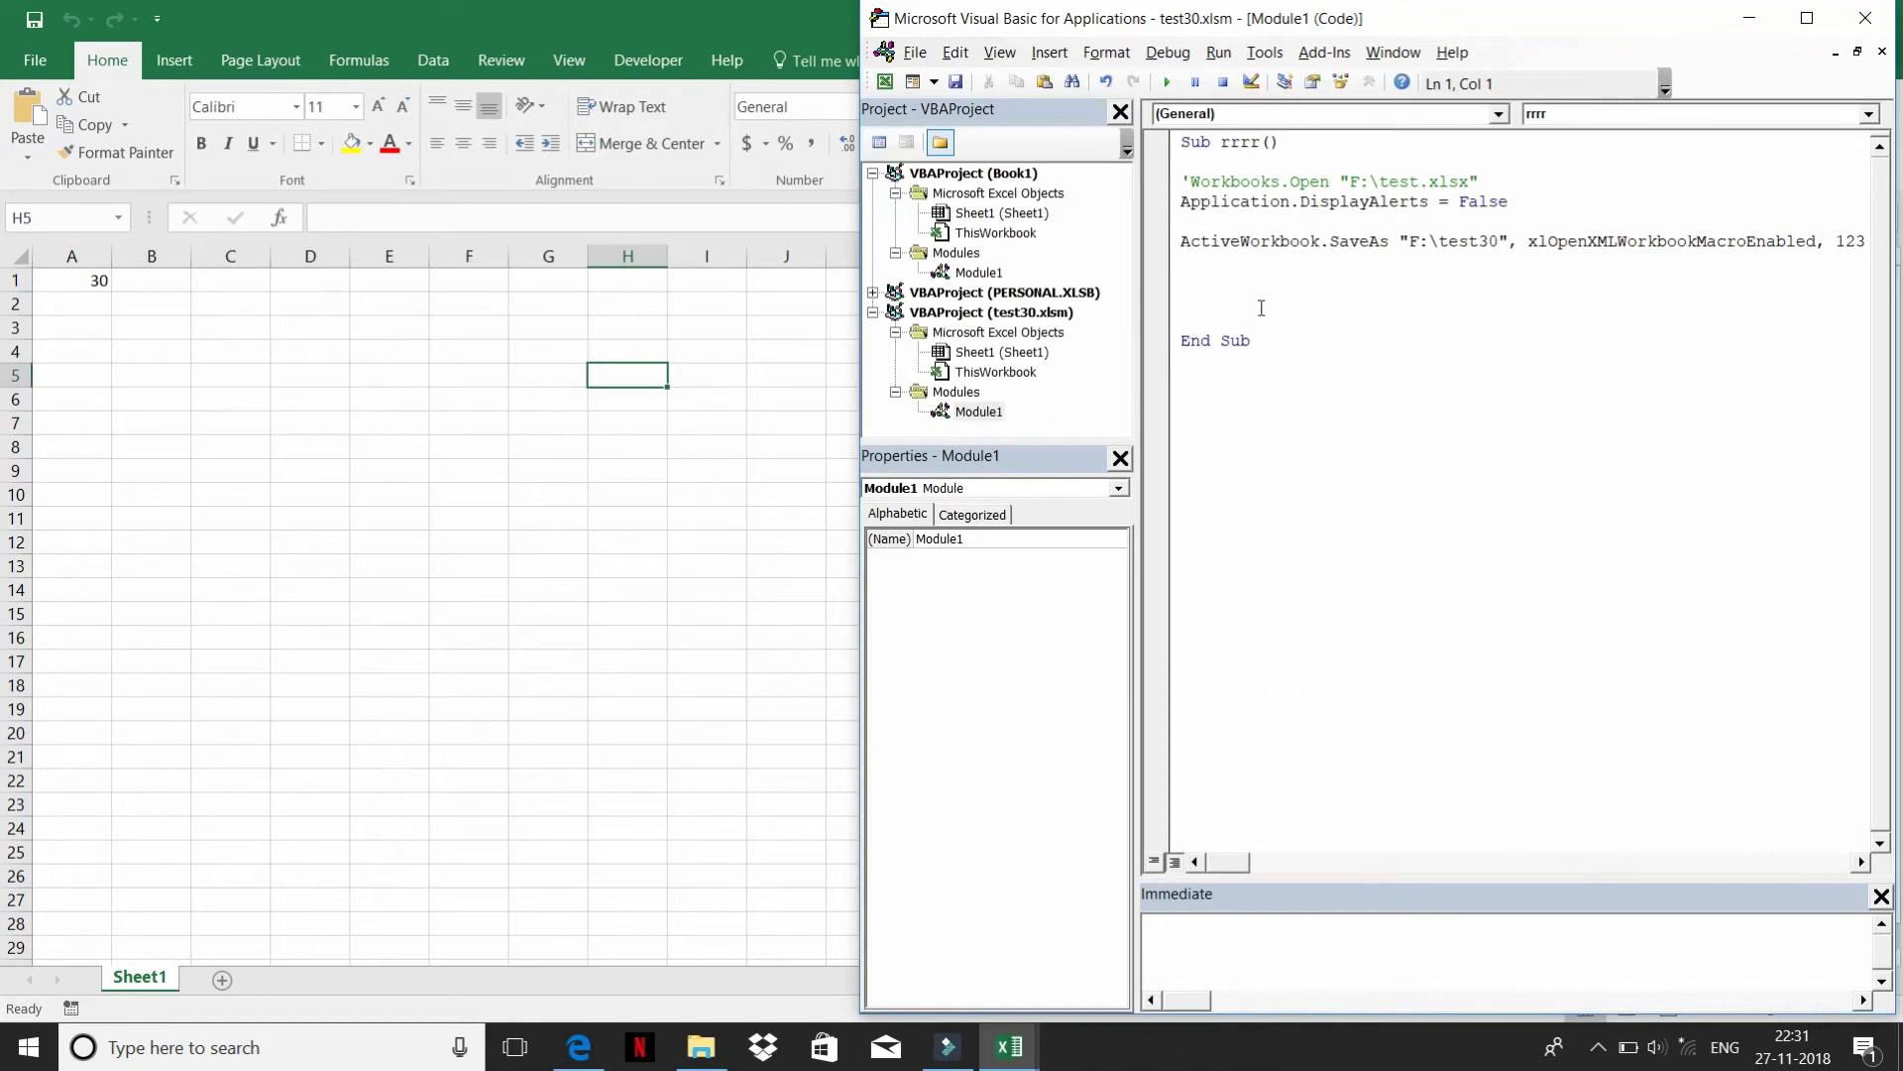
{"action": "left_click", "coordinate": [1208, 255]}
{"action": "left_click", "coordinate": [1205, 280]}
{"action": "left_click", "coordinate": [1204, 280]}
{"action": "left_click", "coordinate": [1204, 280]}
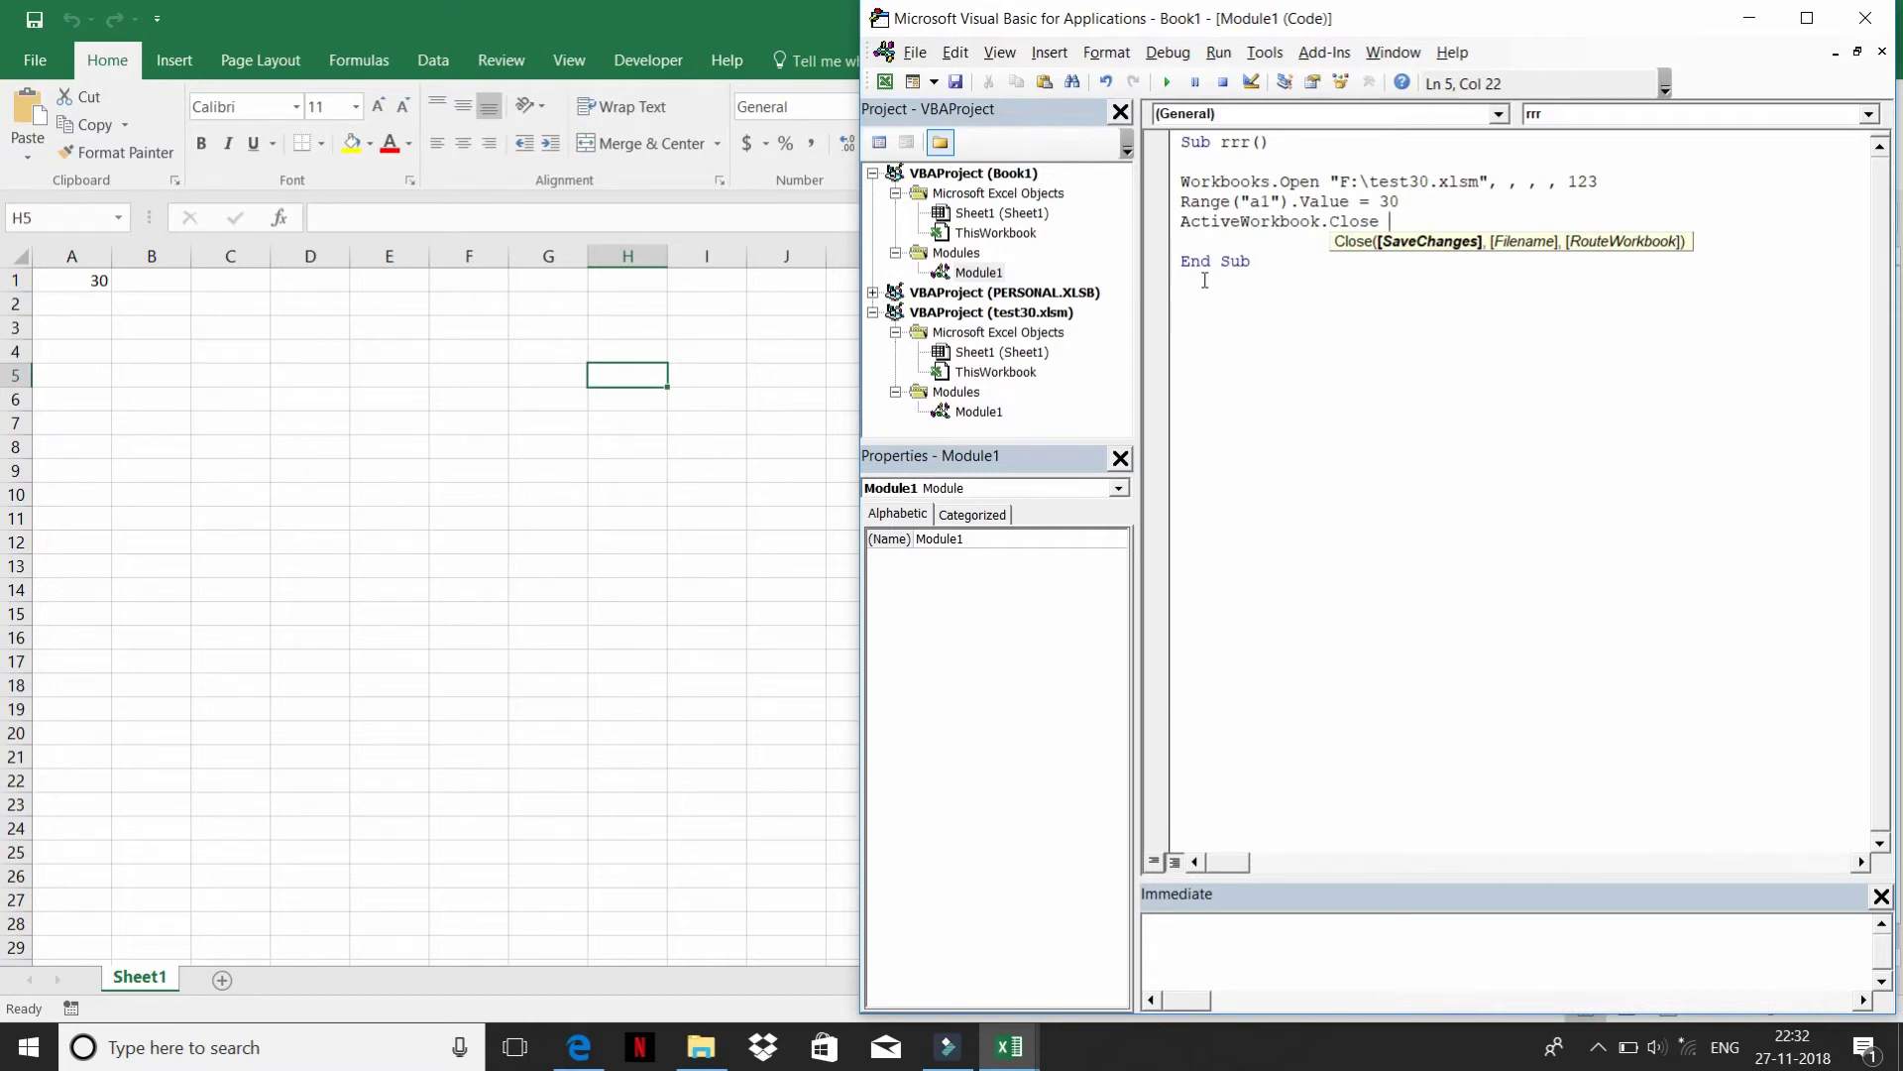
Step: Change the Close line to ActiveWorkbook.Close False, run it, and close test30 with Don't Save
{"action": "type", "text": "fal"}
{"action": "type", "text": "se"}
{"action": "key", "text": "Return"}
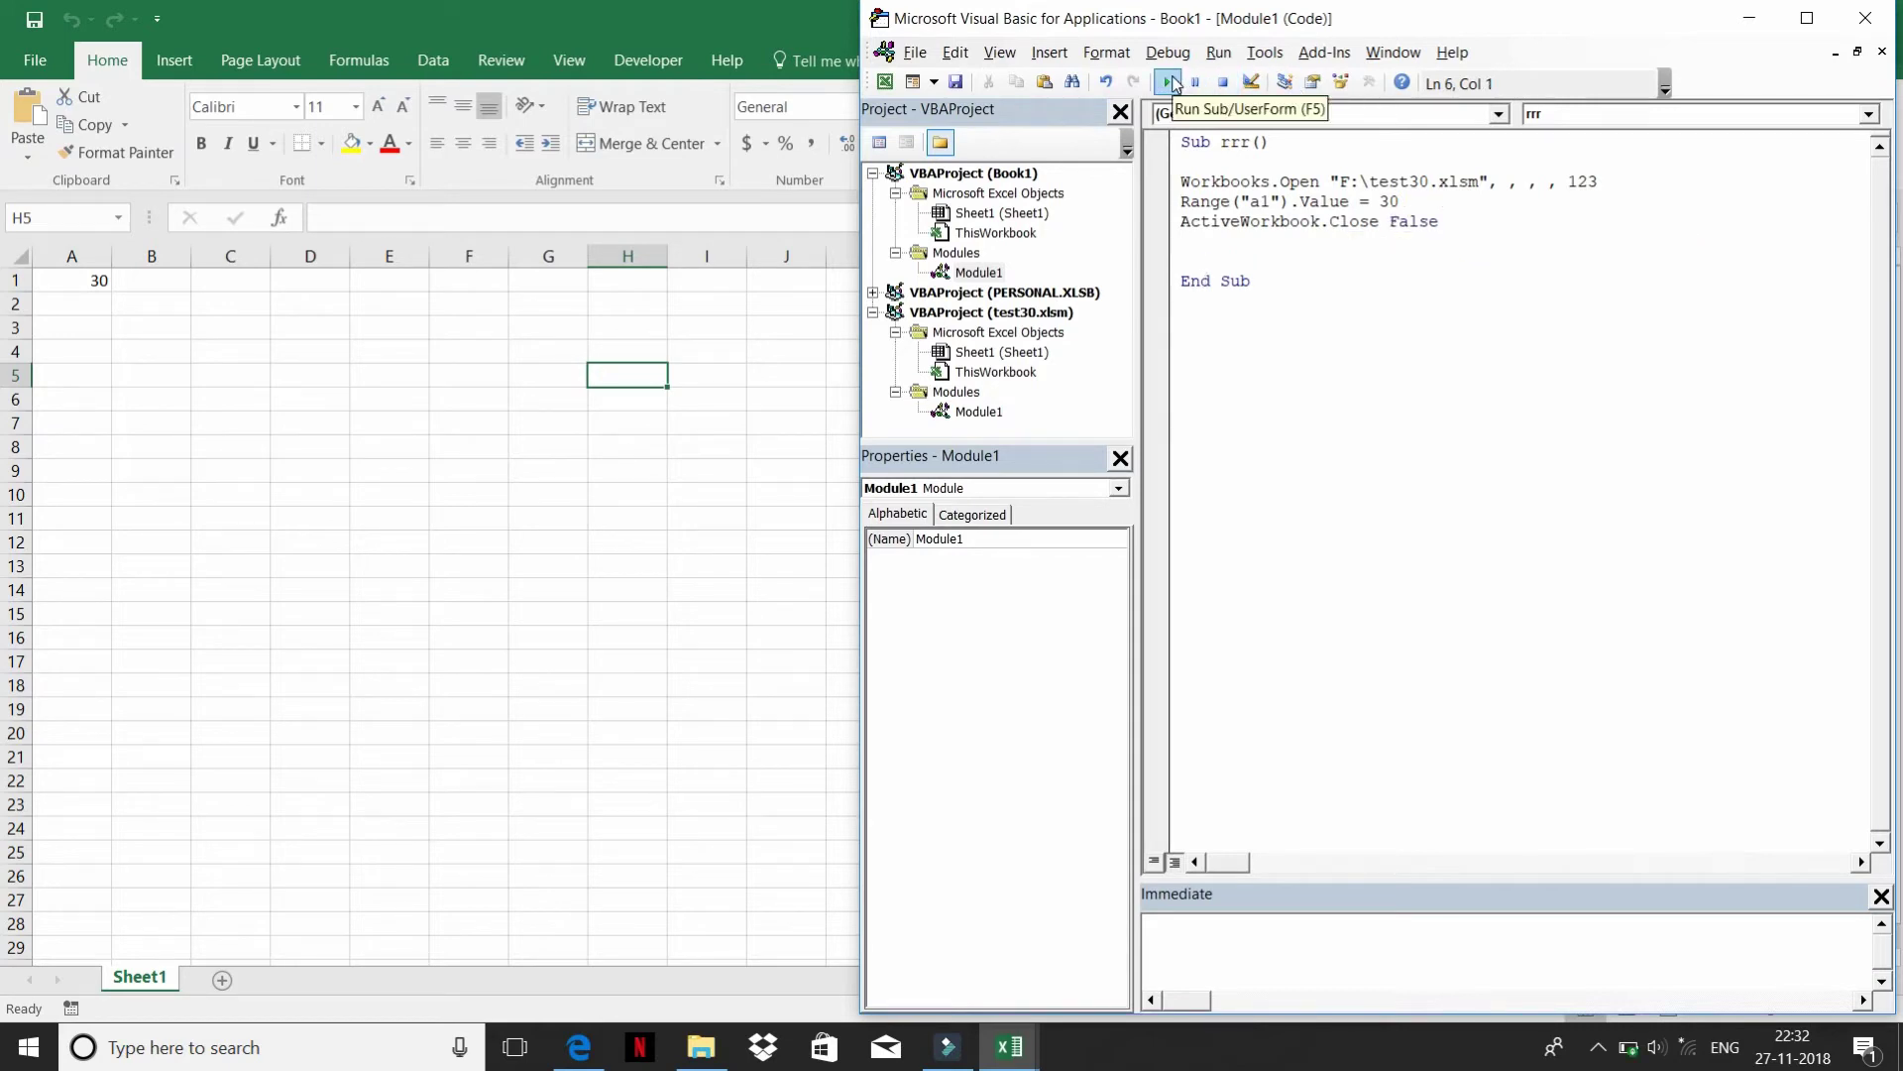
{"action": "left_click", "coordinate": [1170, 84]}
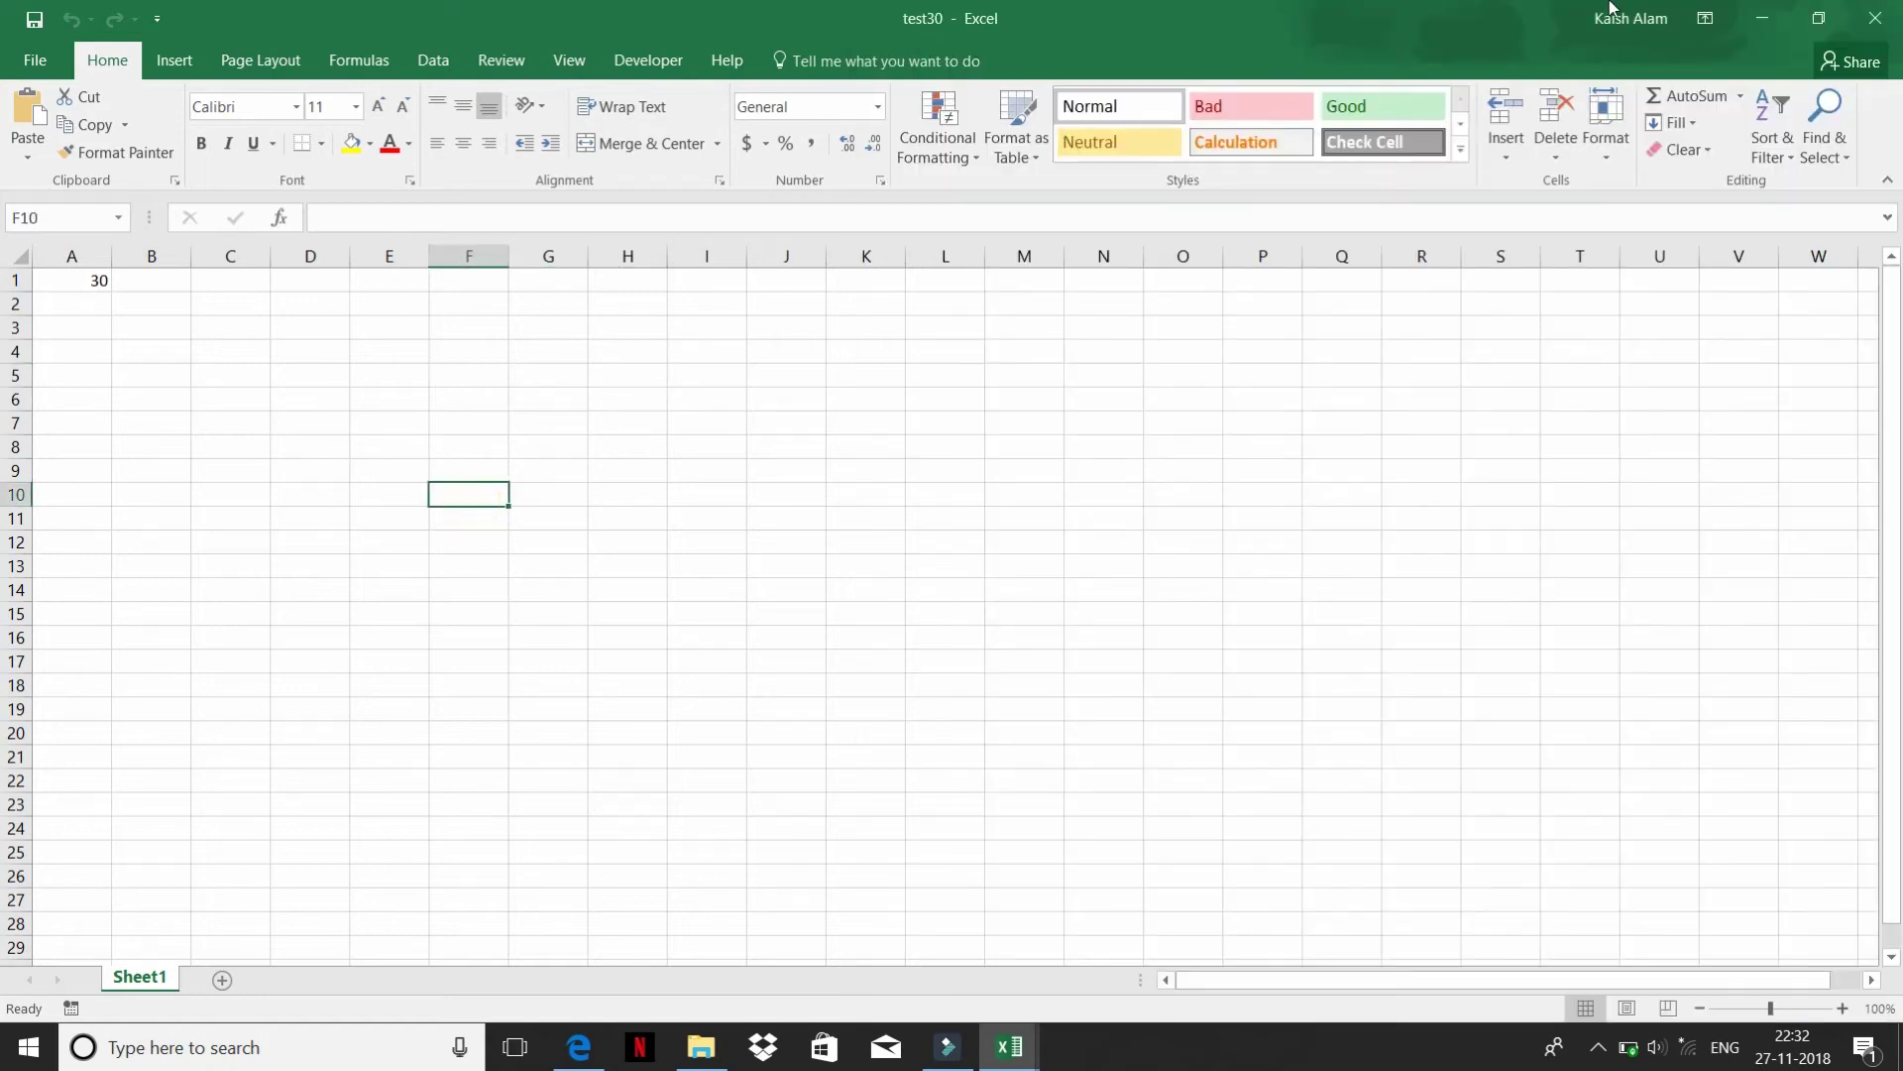
{"action": "left_click", "coordinate": [1878, 18]}
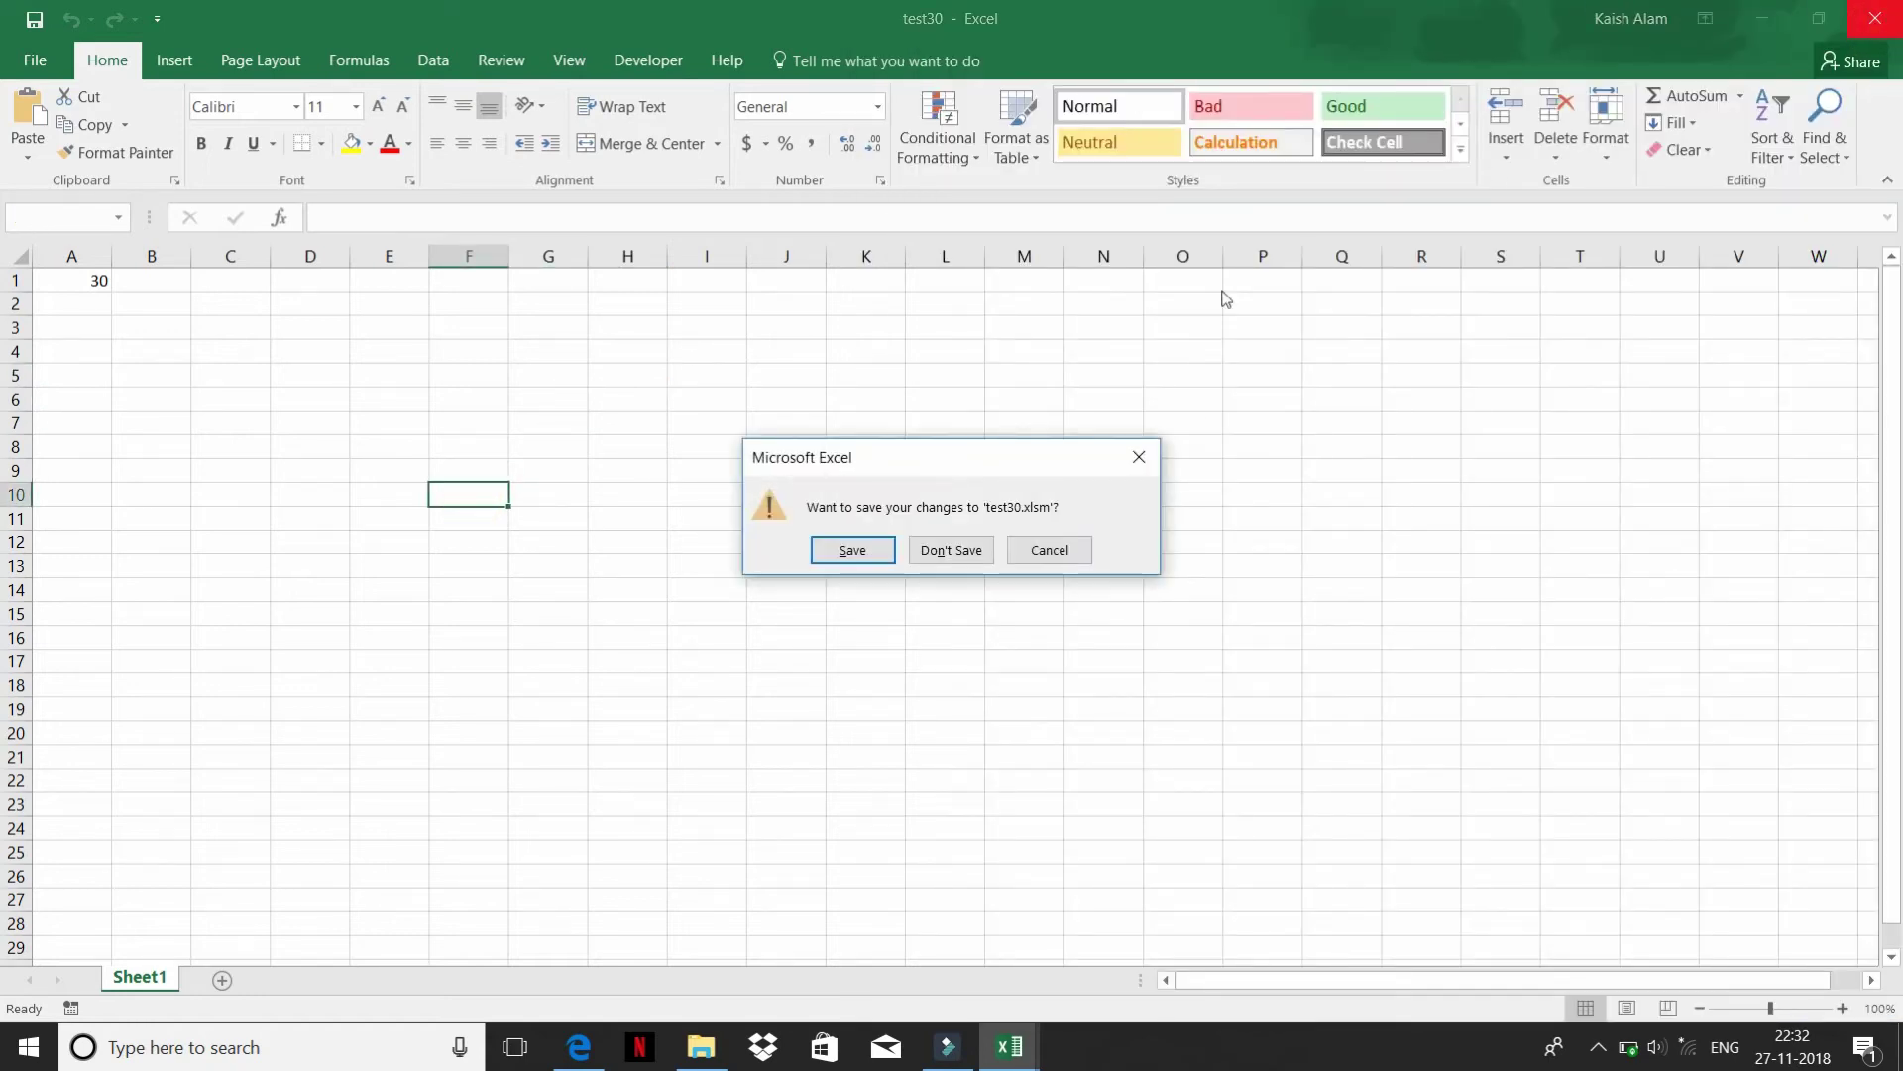
{"action": "left_click", "coordinate": [967, 548]}
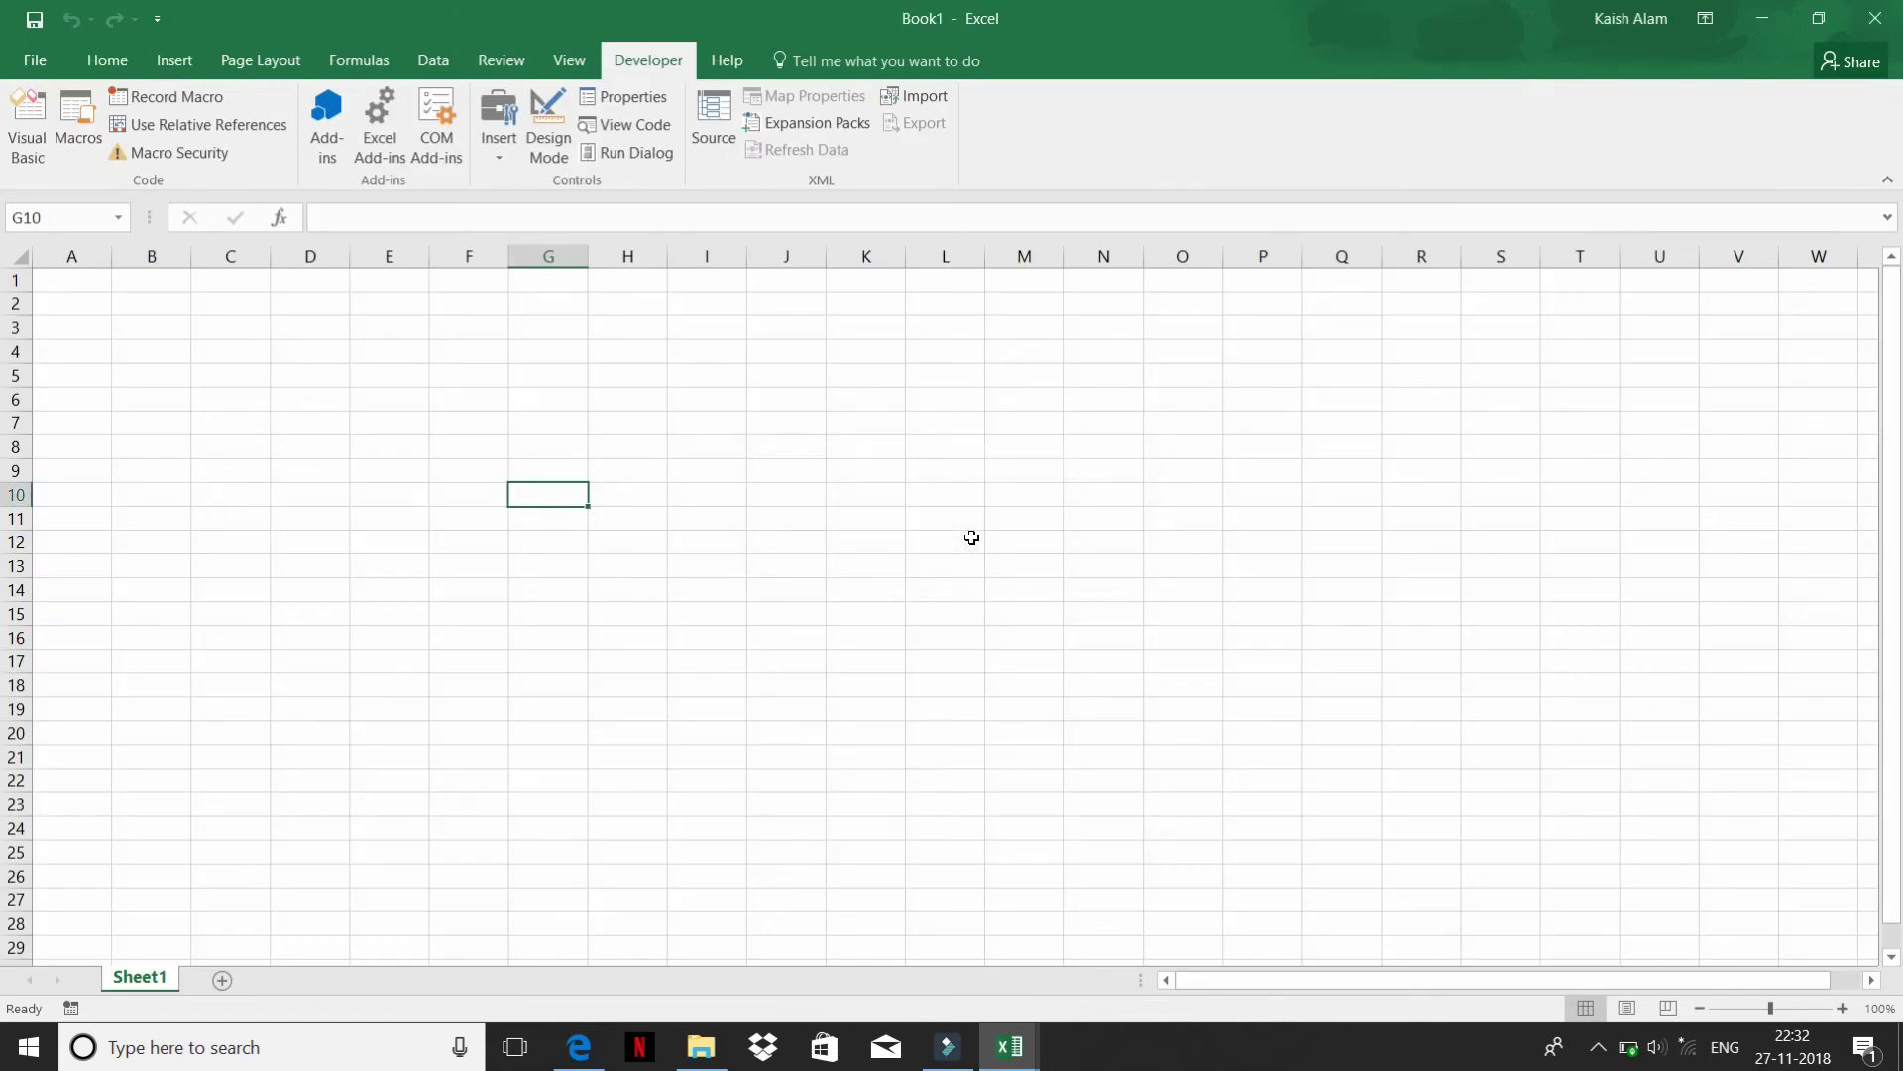
Step: Step through the rrr macro with F8: open test30, set A1 to 30, close, restart
{"action": "left_click", "coordinate": [1371, 203]}
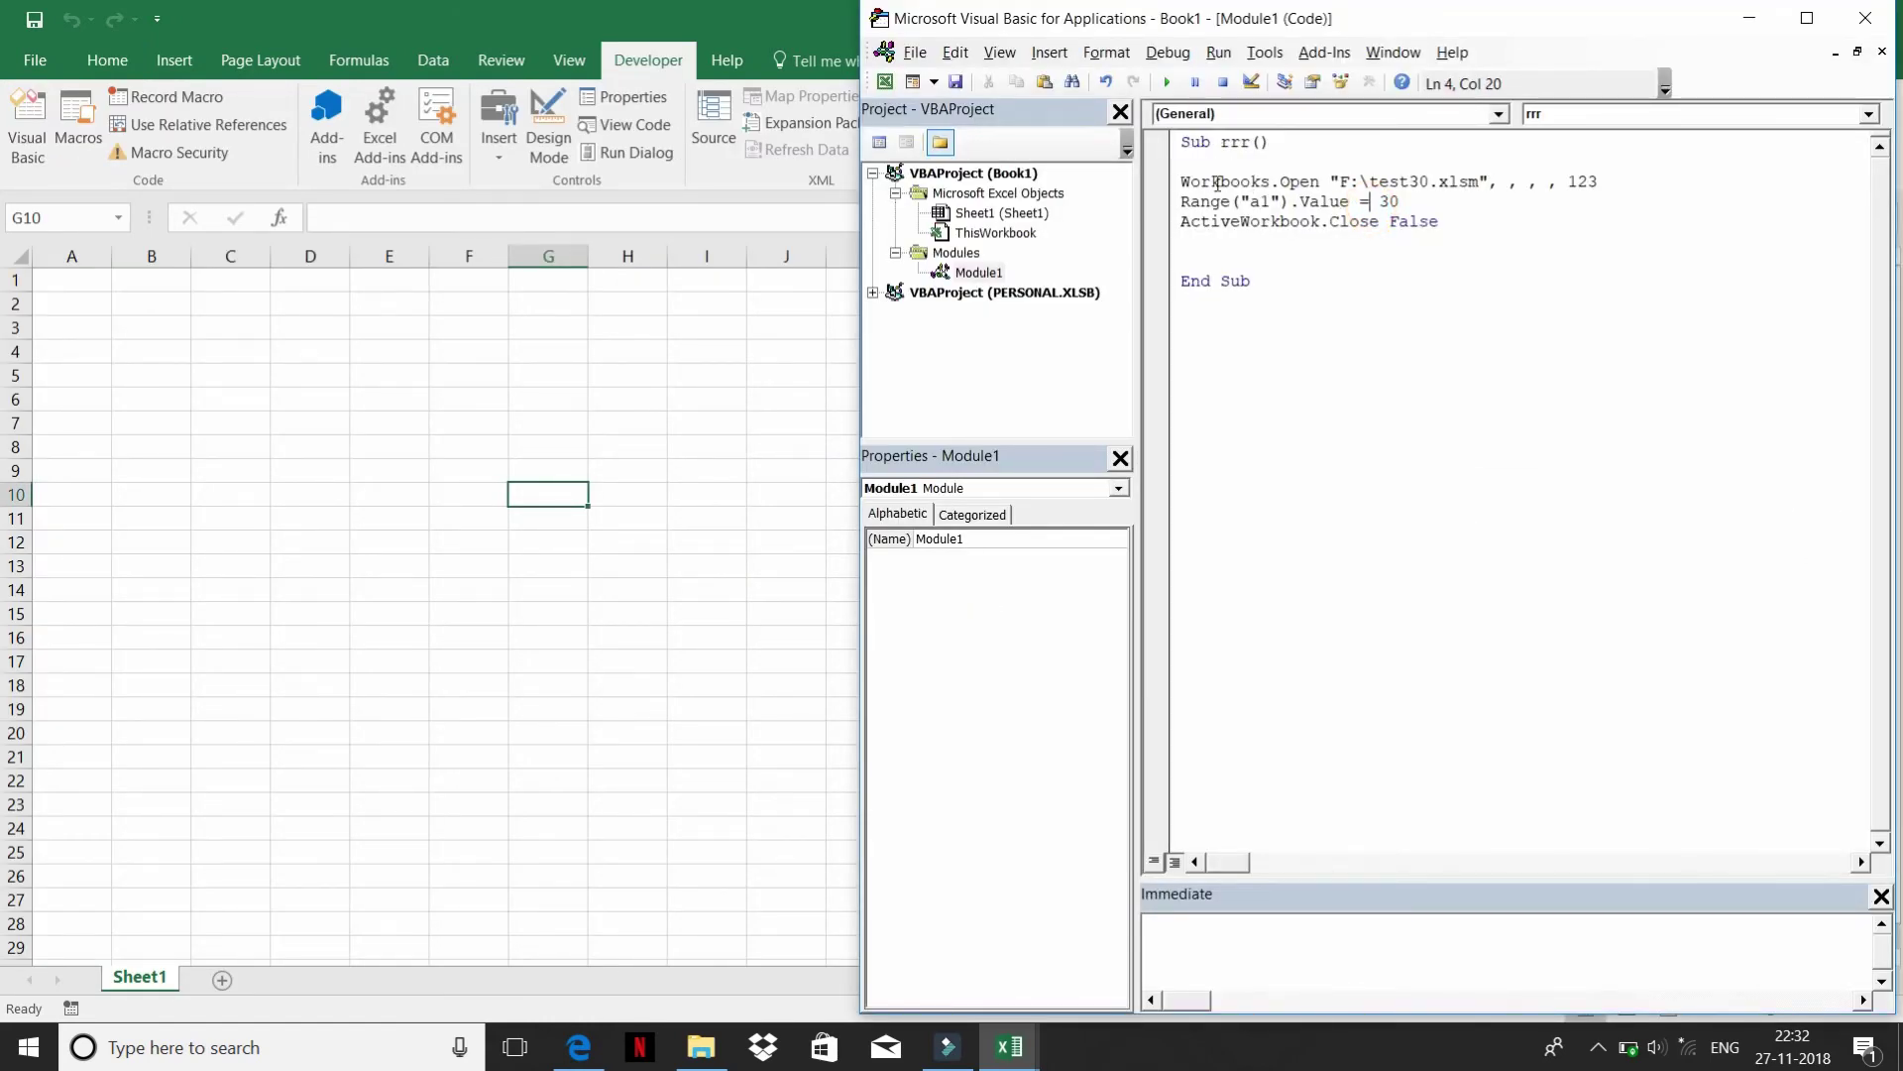
{"action": "key", "text": "F8"}
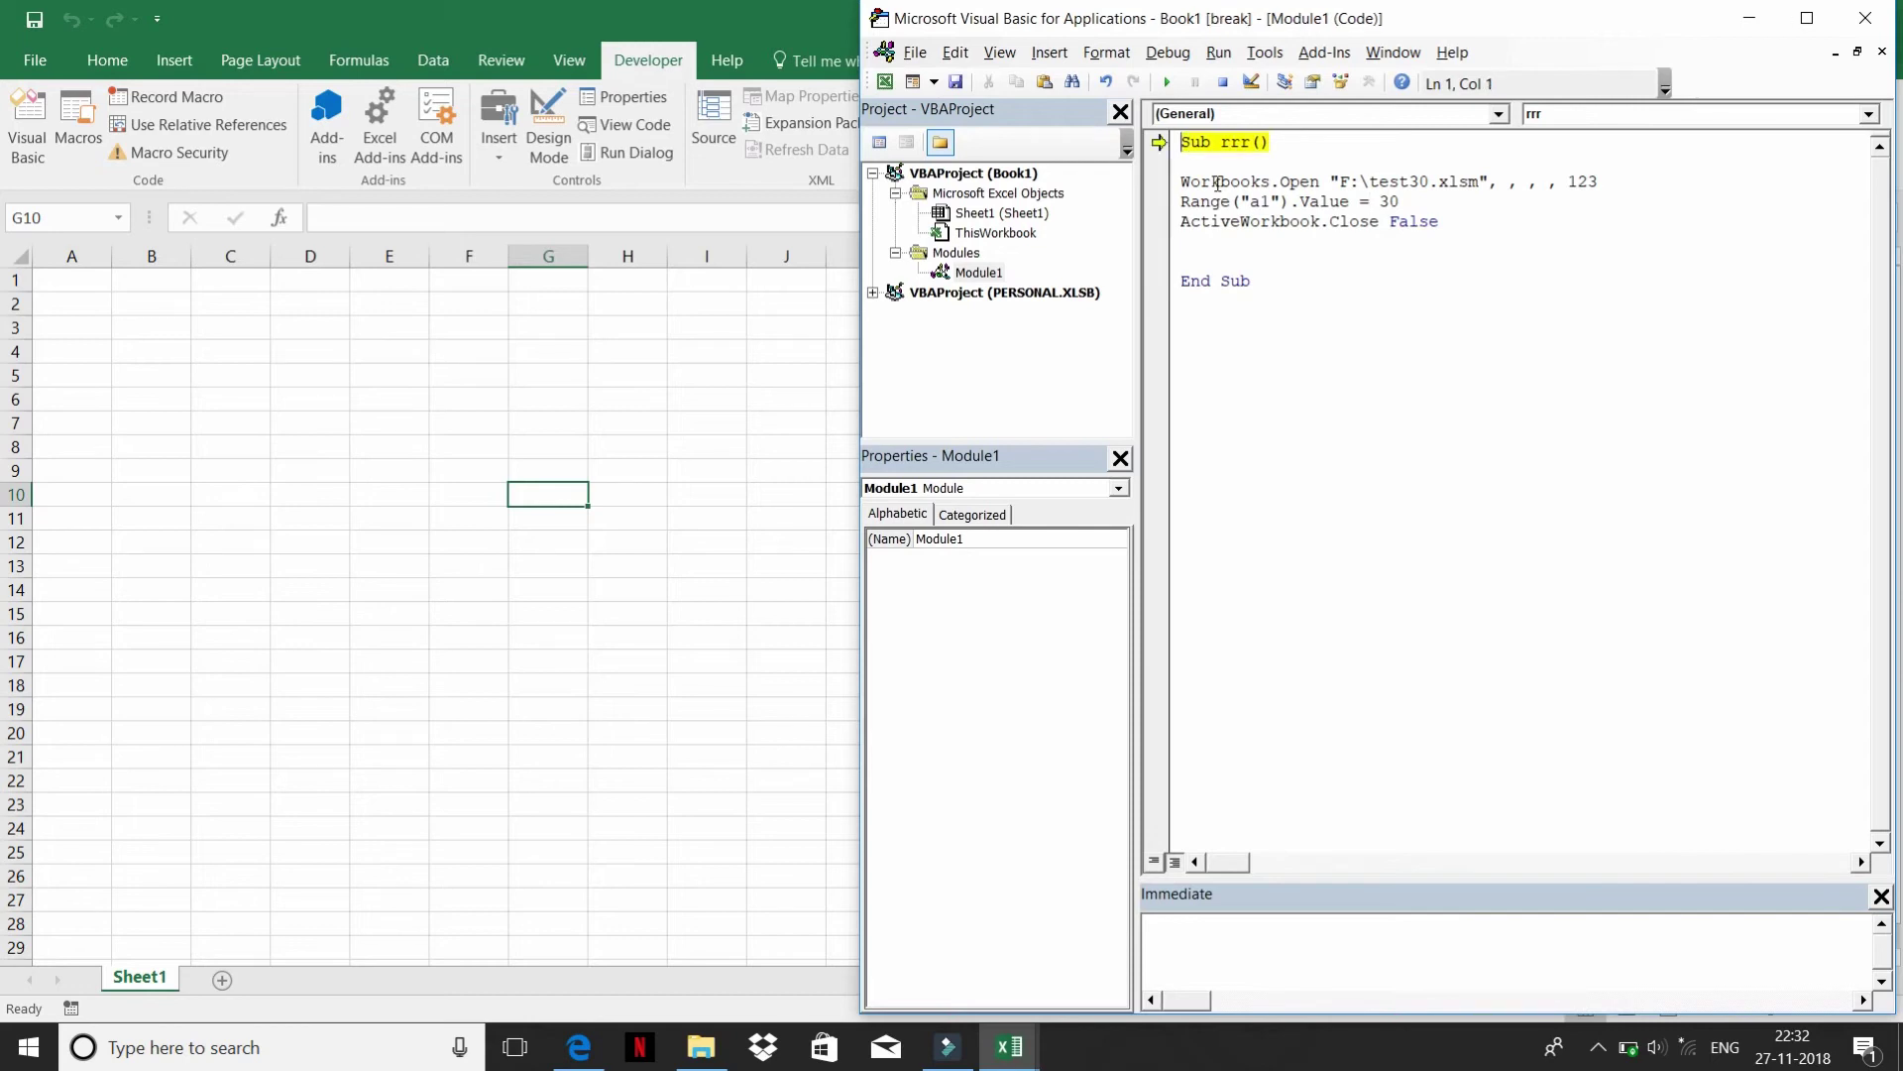
{"action": "key", "text": "F8"}
{"action": "key", "text": "F8"}
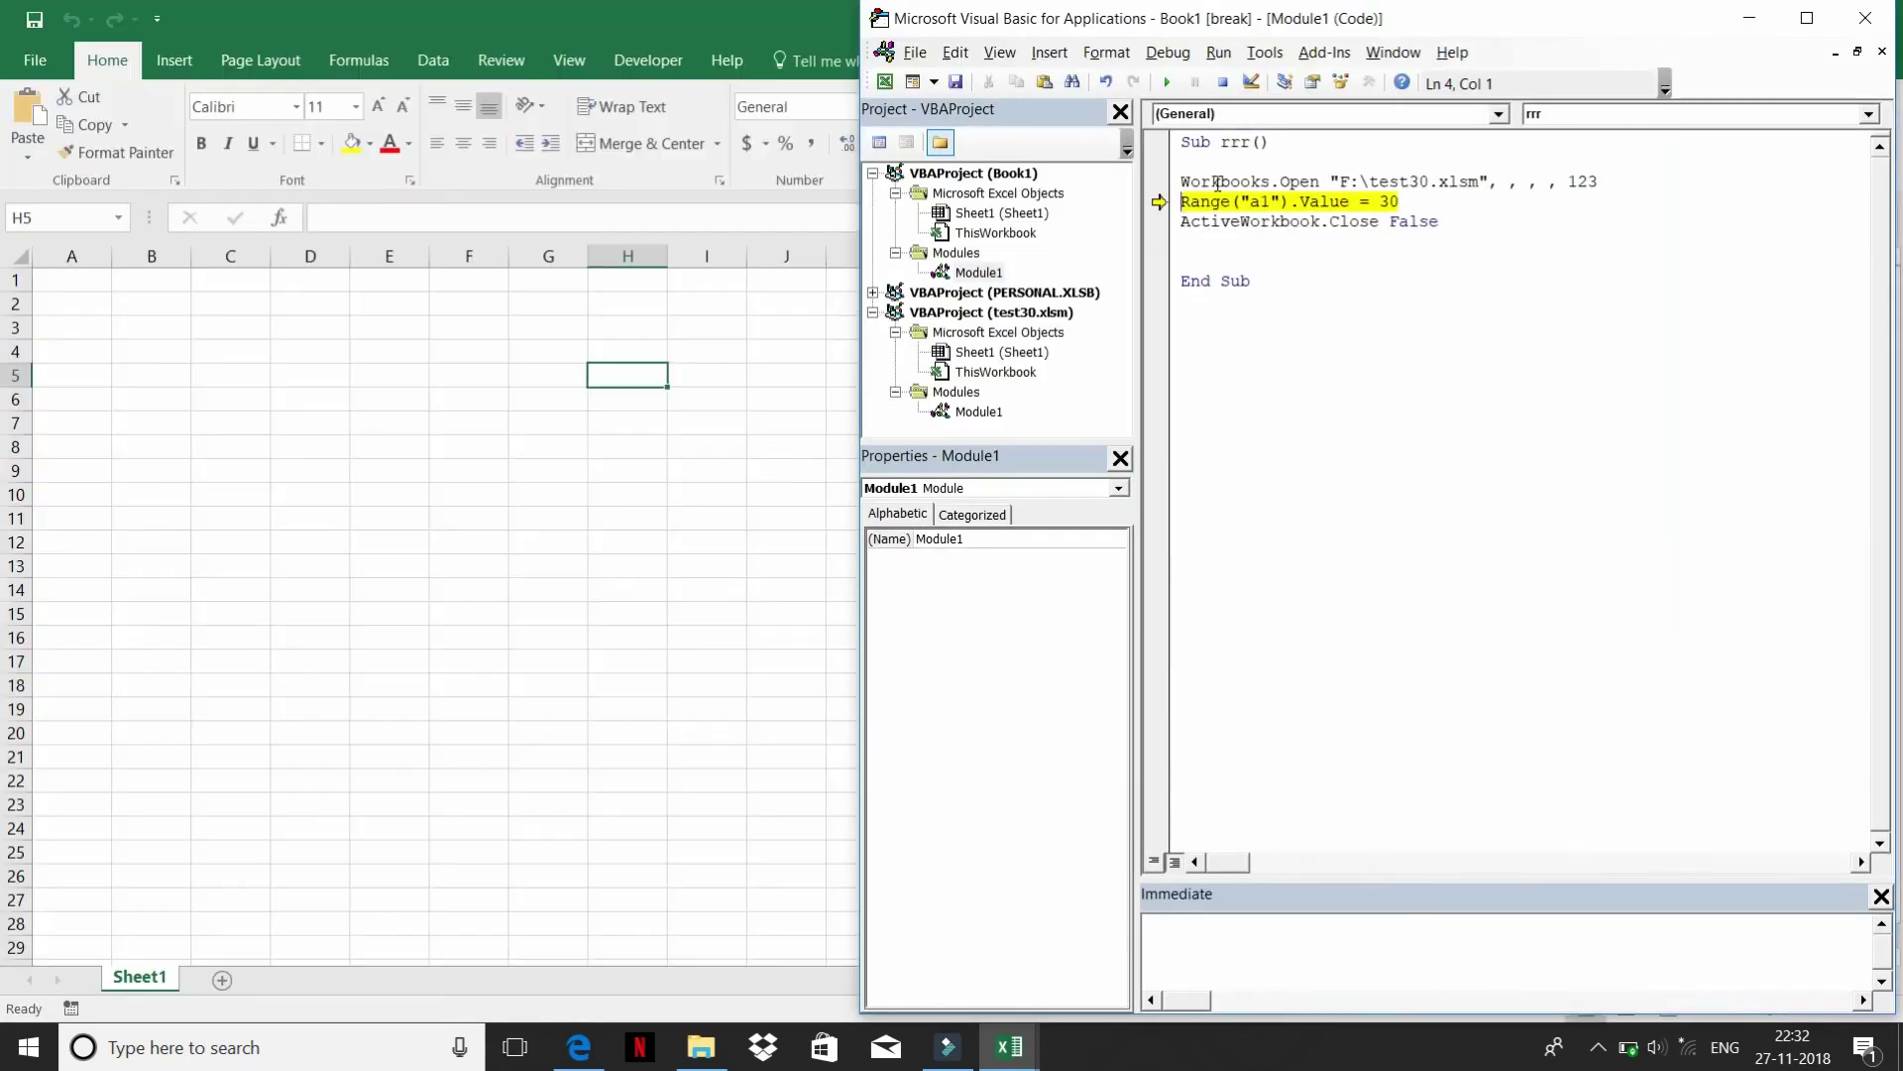
{"action": "key", "text": "F8"}
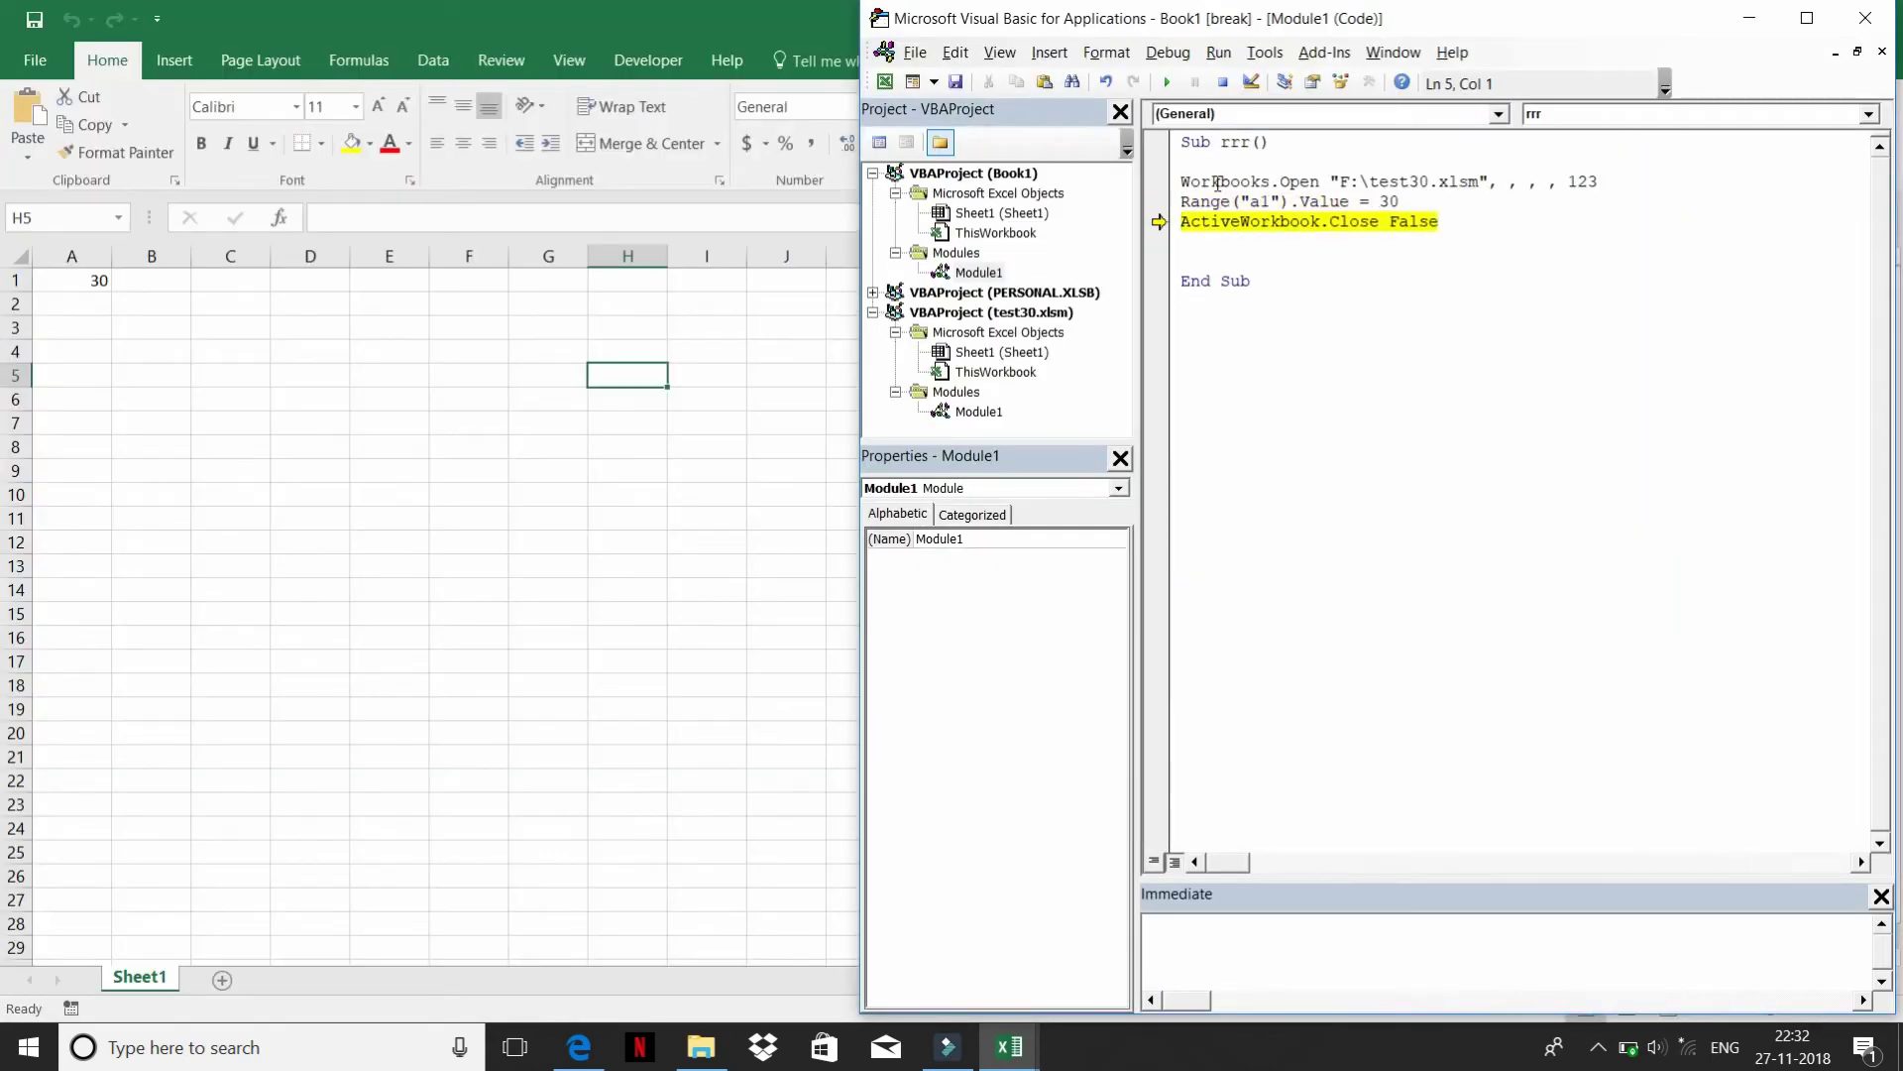
{"action": "key", "text": "F8"}
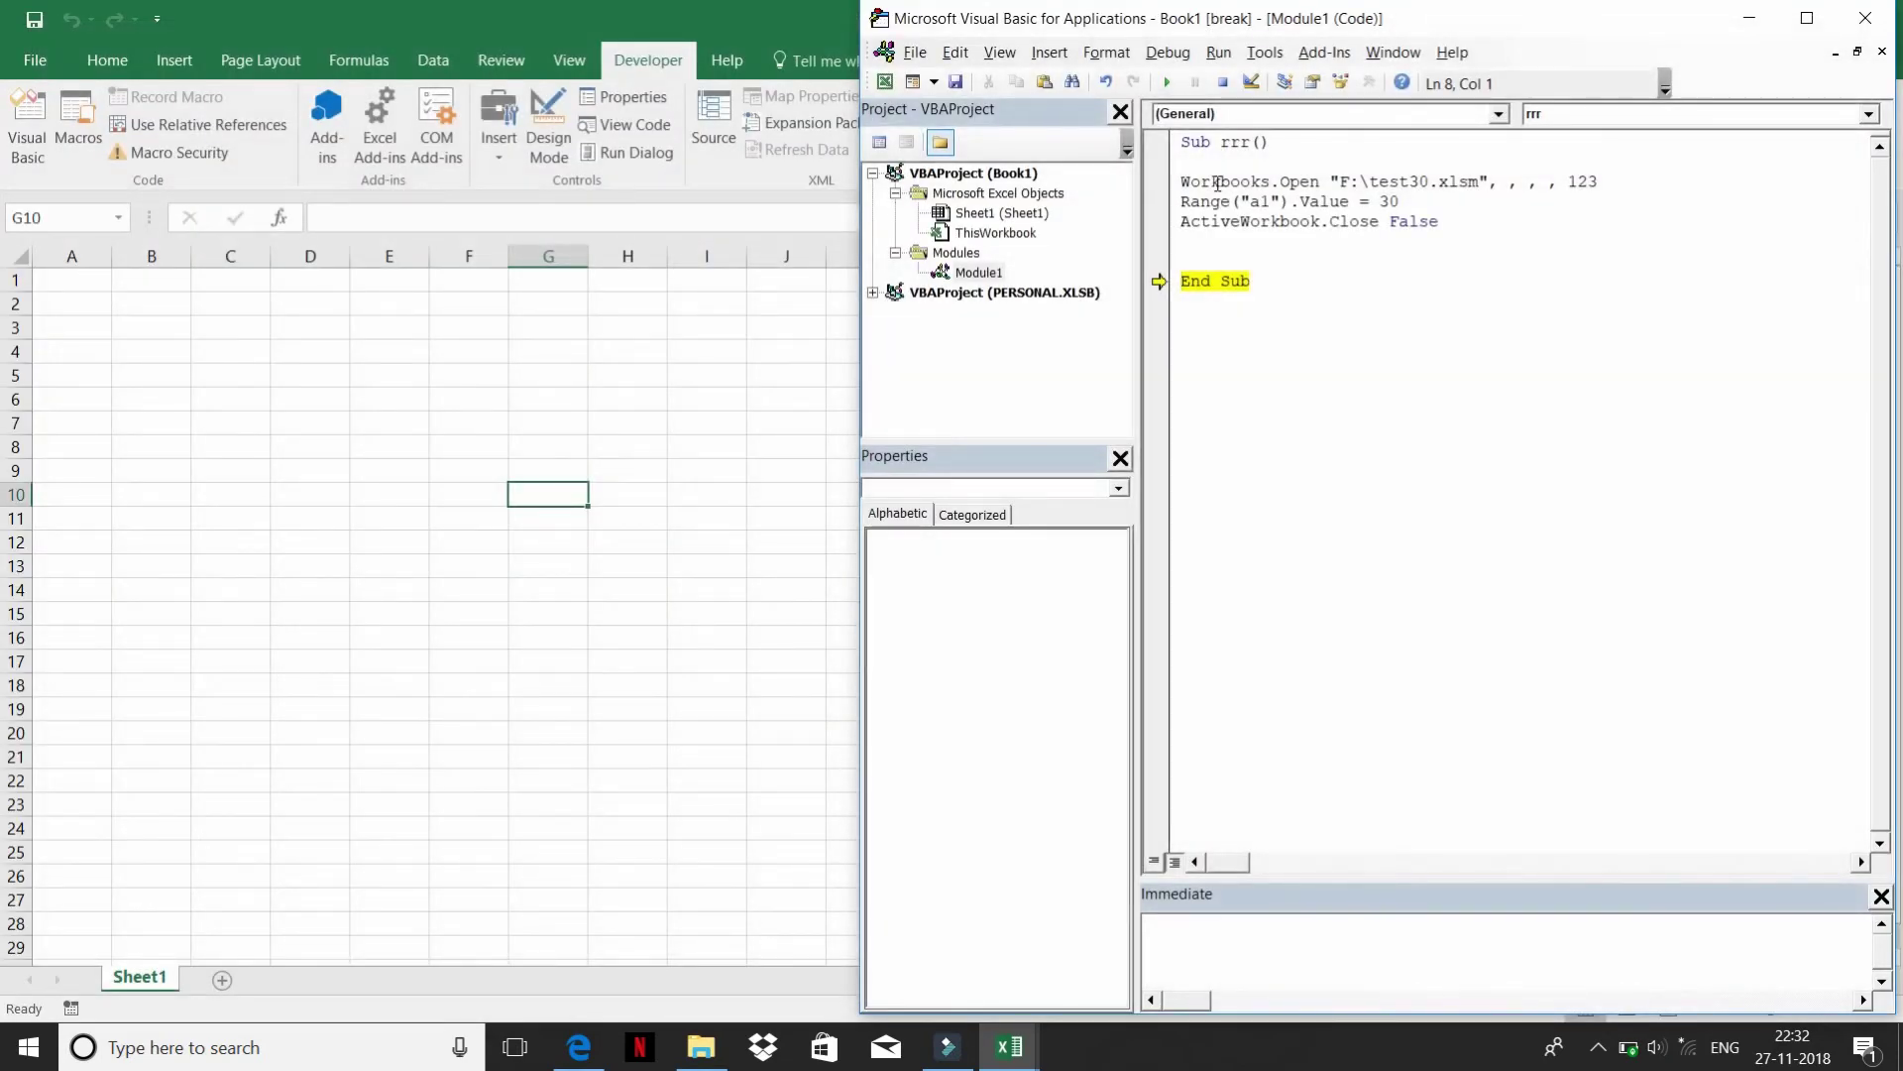
{"action": "key", "text": "F8"}
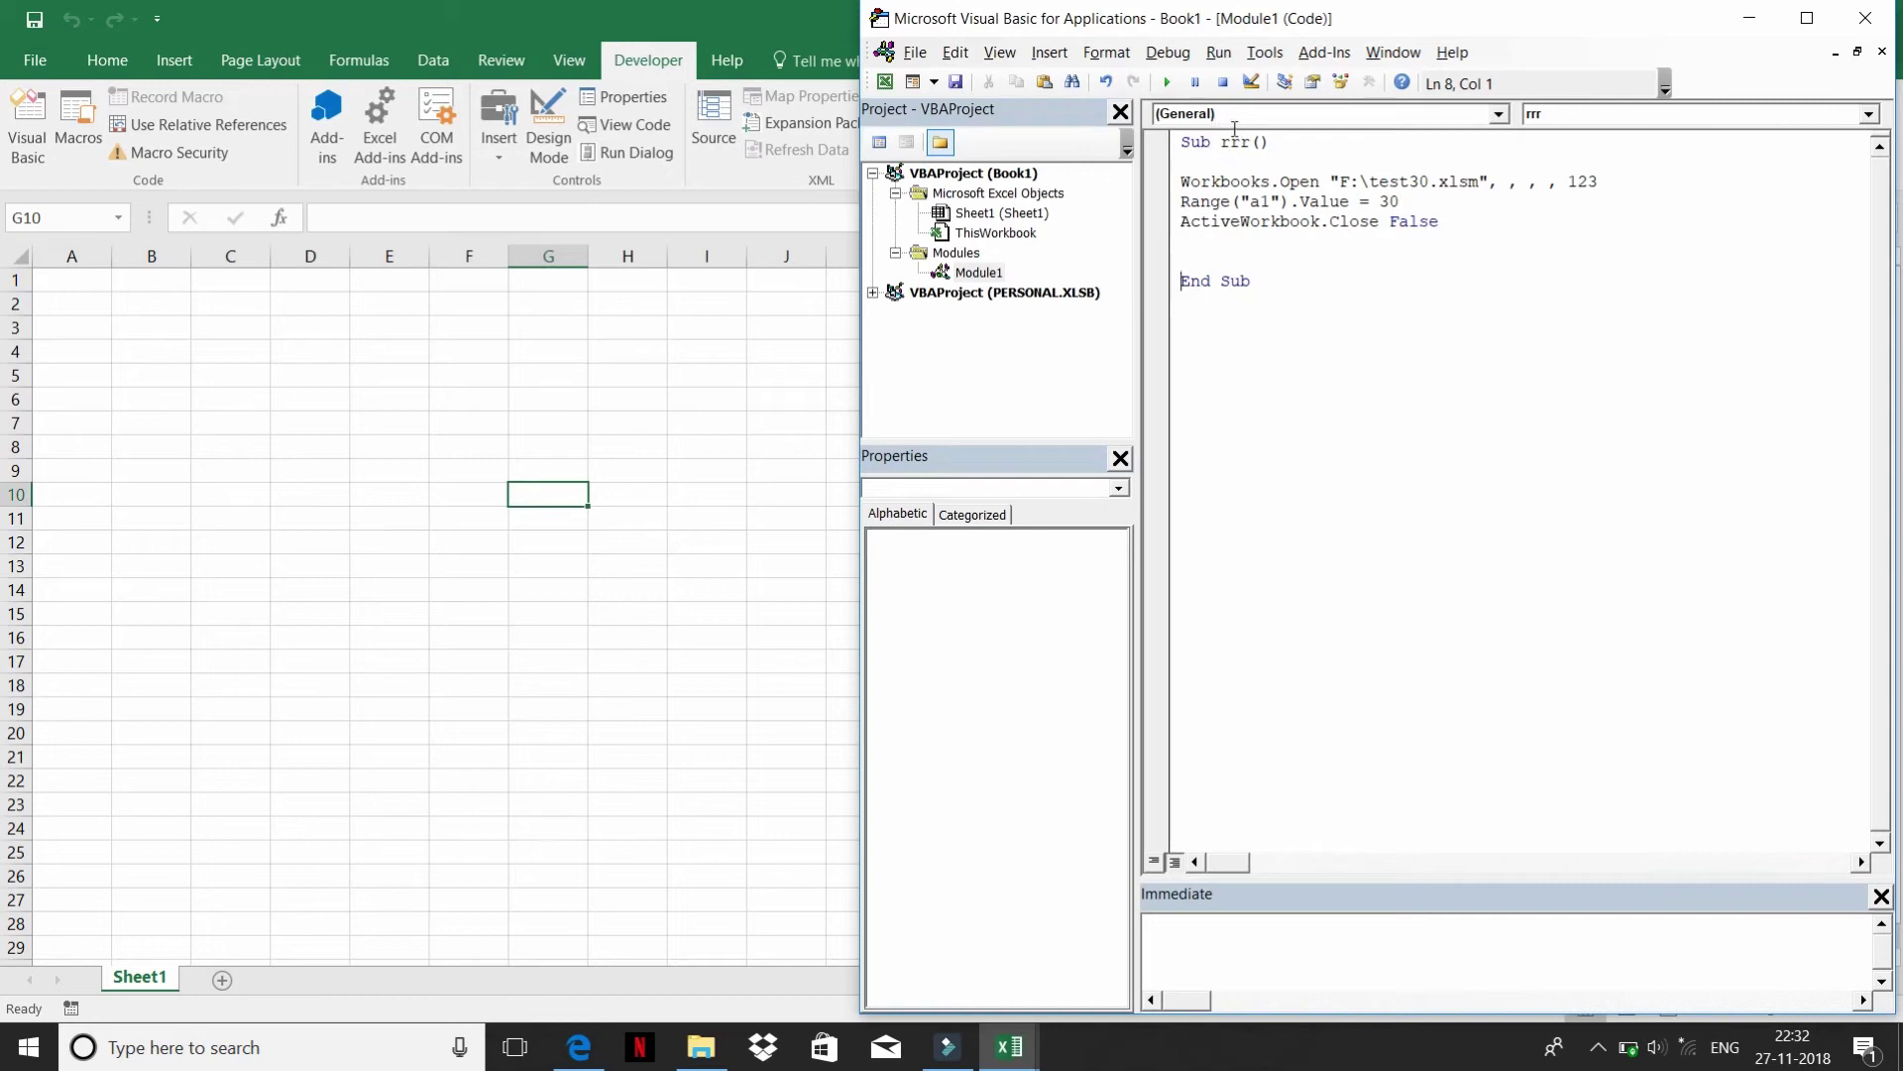
{"action": "key", "text": "F8"}
{"action": "key", "text": "F8"}
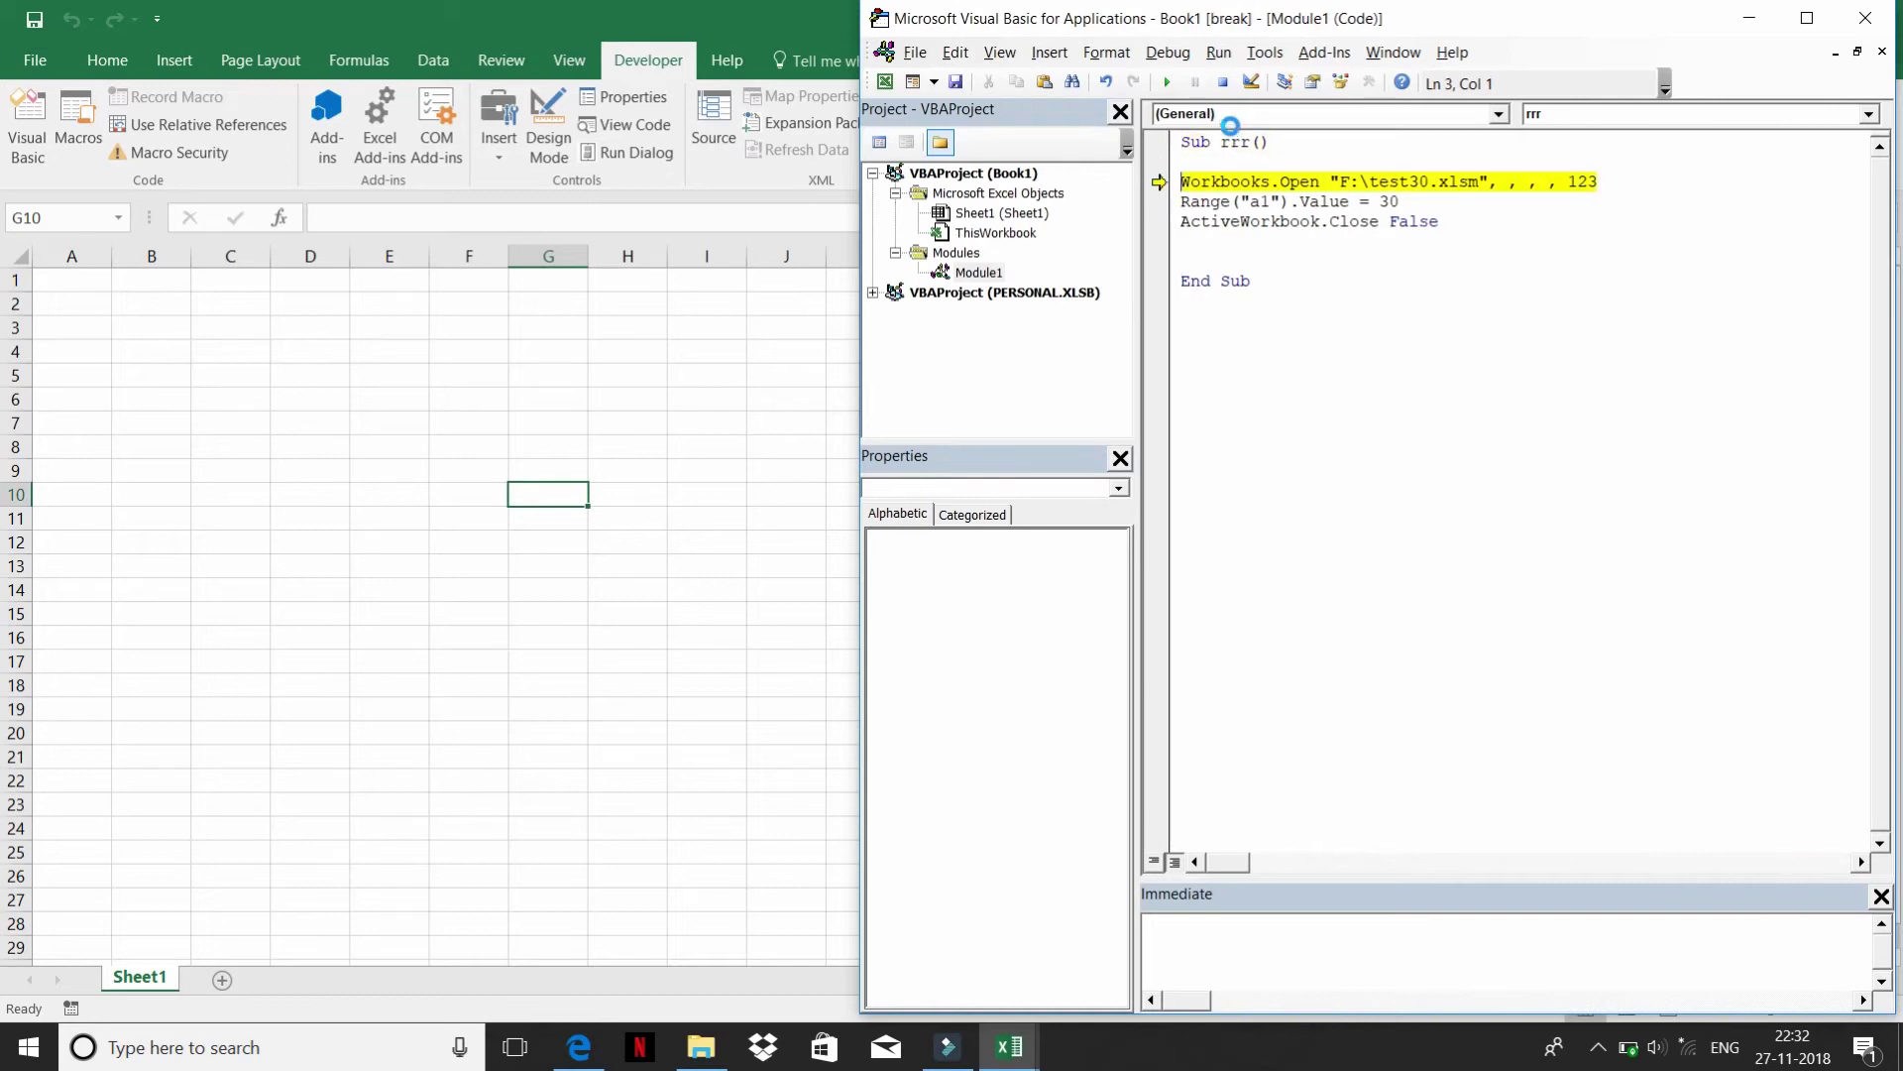
{"action": "key", "text": "F8"}
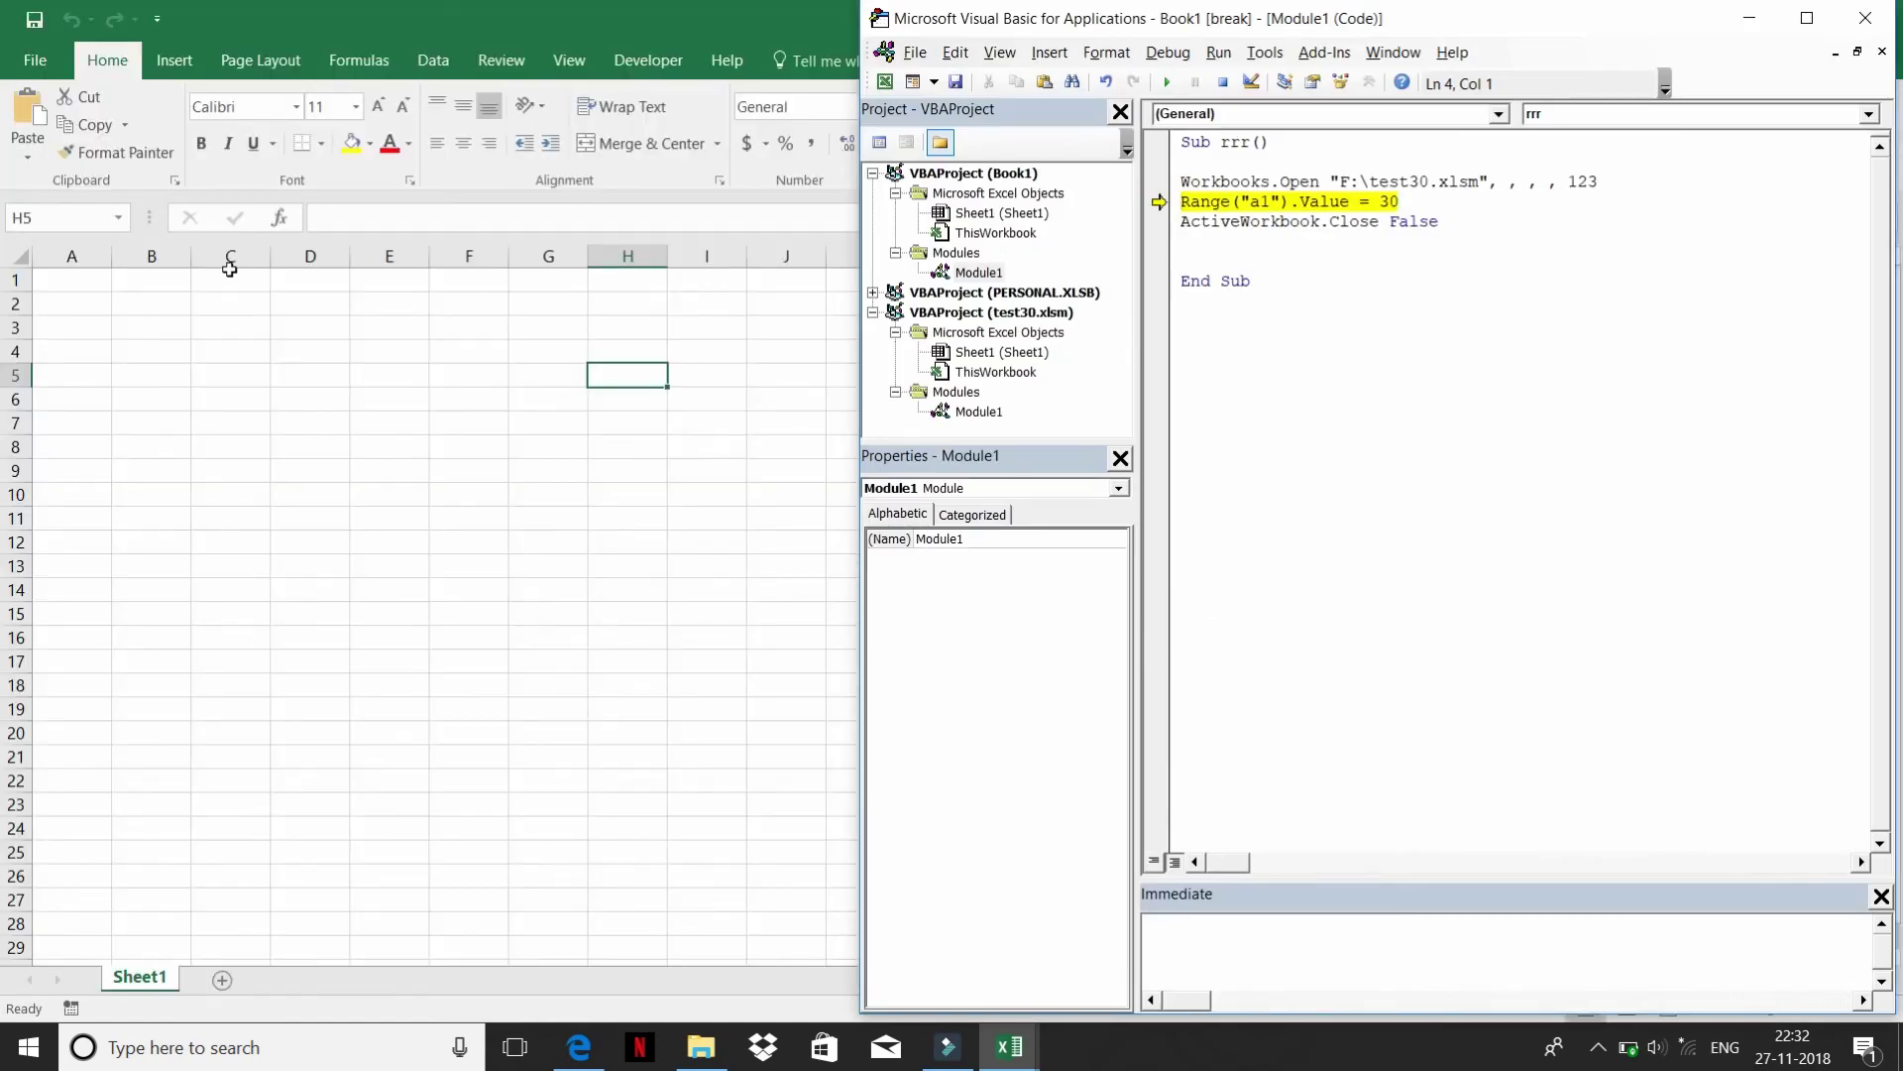
Step: Replace False with True on the ActiveWorkbook.Close line
{"action": "left_click", "coordinate": [1449, 228]}
{"action": "key", "text": "BackSpace"}
{"action": "key", "text": "BackSpace"}
{"action": "key", "text": "BackSpace"}
{"action": "key", "text": "BackSpace"}
{"action": "key", "text": "BackSpace"}
{"action": "type", "text": "true"}
{"action": "key", "text": "Return"}
Step: Step with F8 through setting A1 to 30, saving and closing, then reopening test30.xlsm
{"action": "key", "text": "F8"}
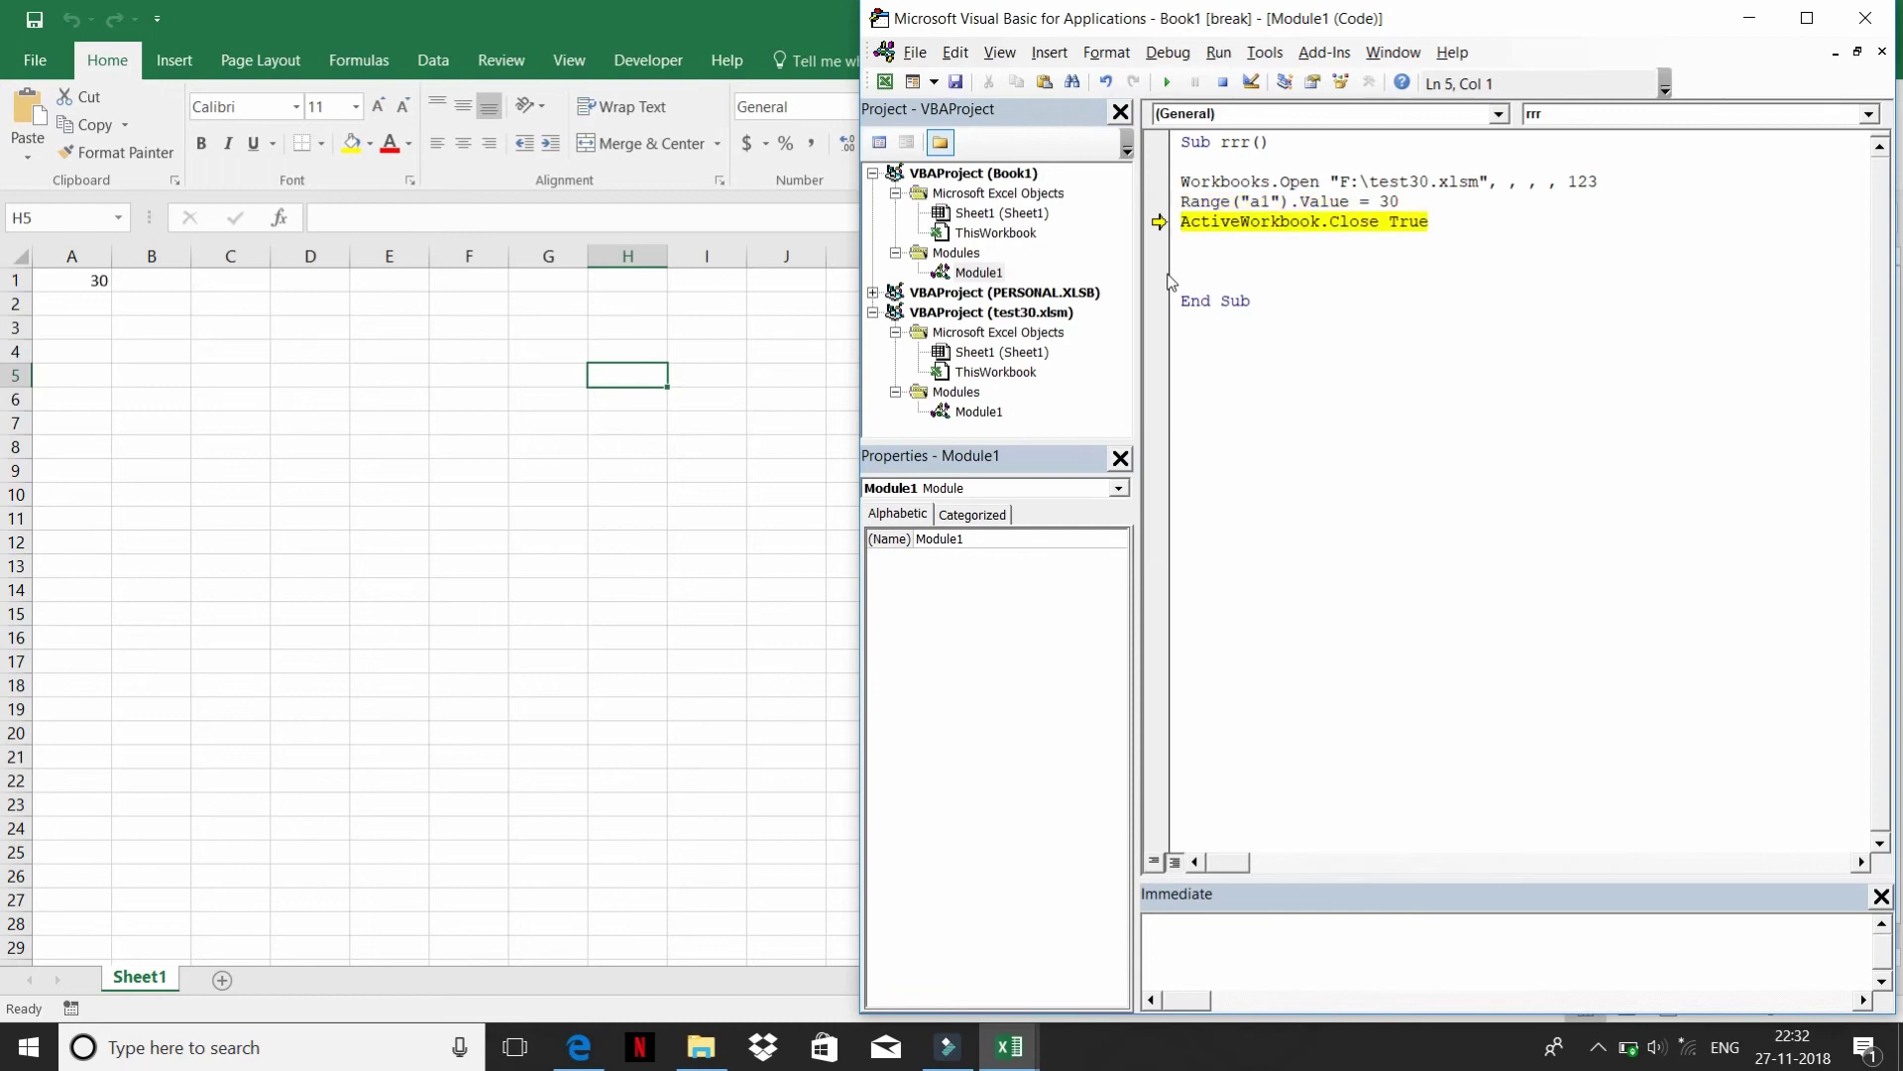
{"action": "key", "text": "F8"}
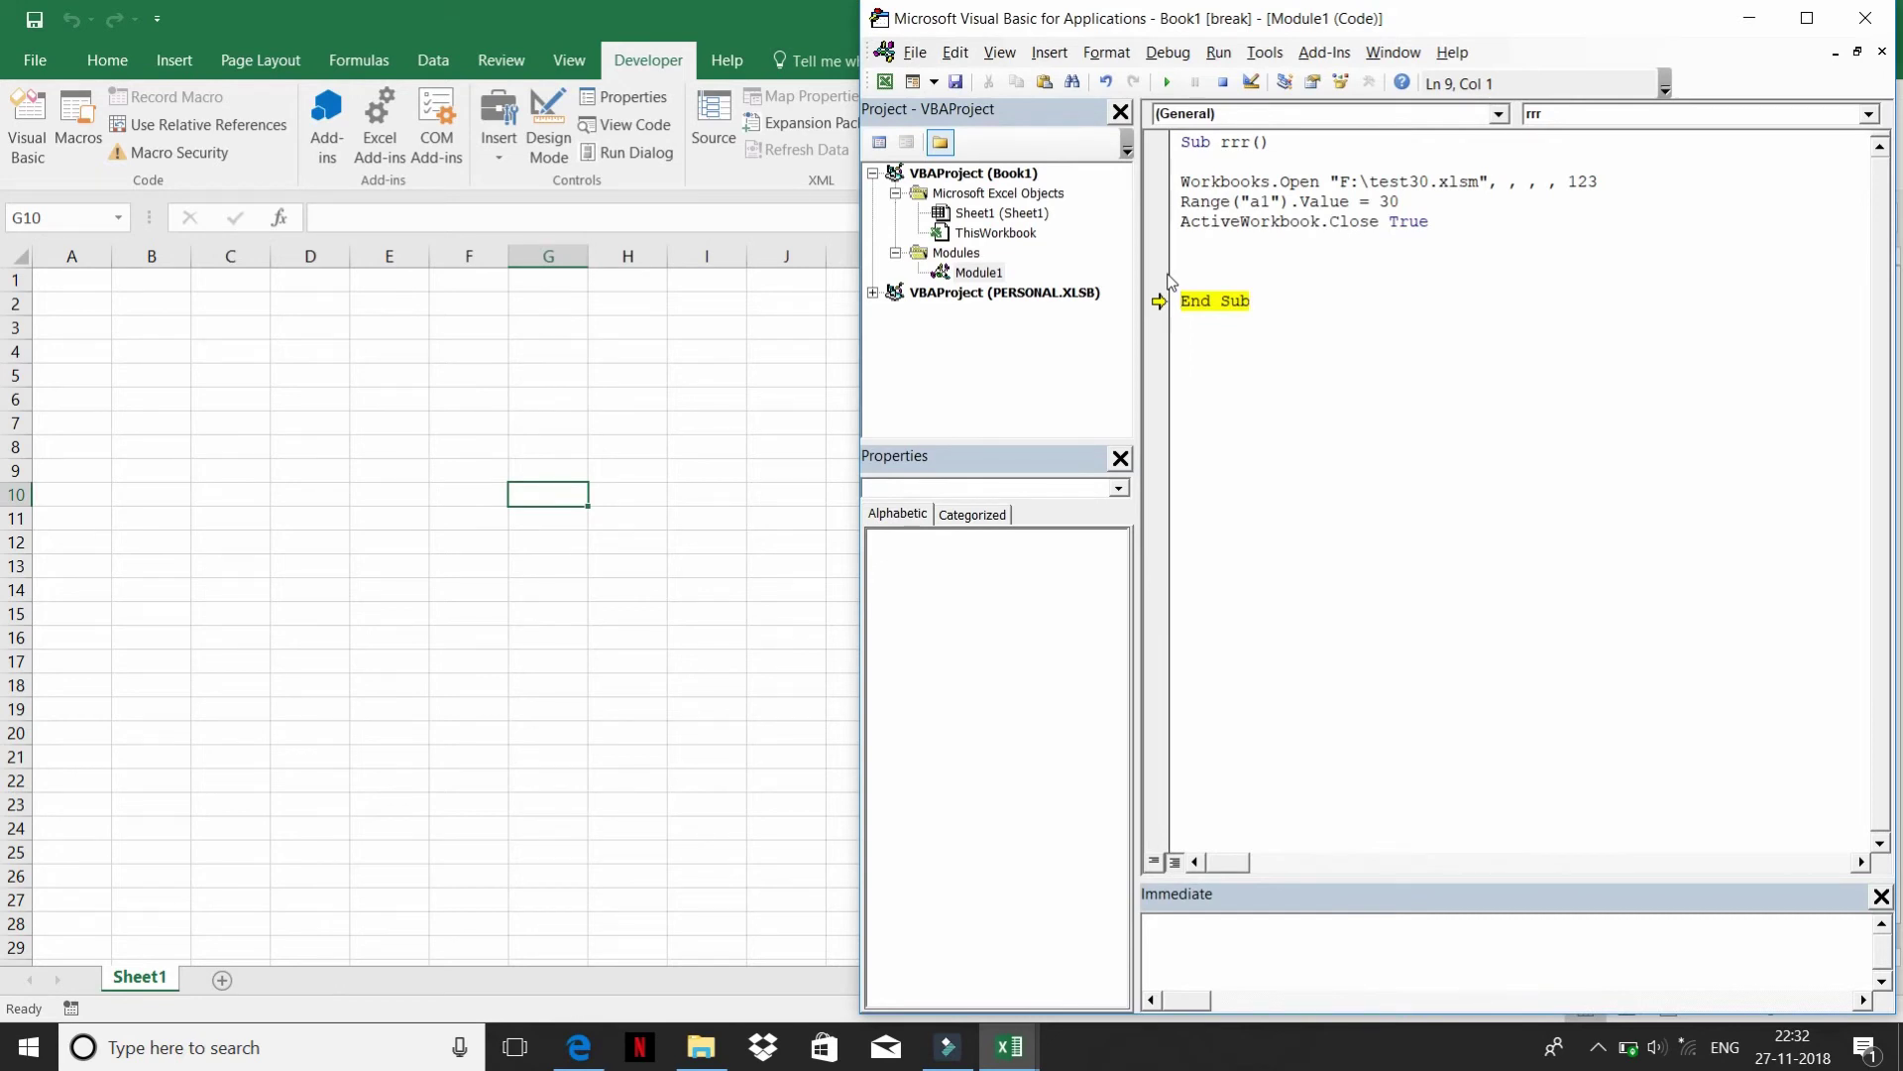
{"action": "key", "text": "F8"}
{"action": "key", "text": "F8"}
{"action": "key", "text": "F8"}
{"action": "key", "text": "F8"}
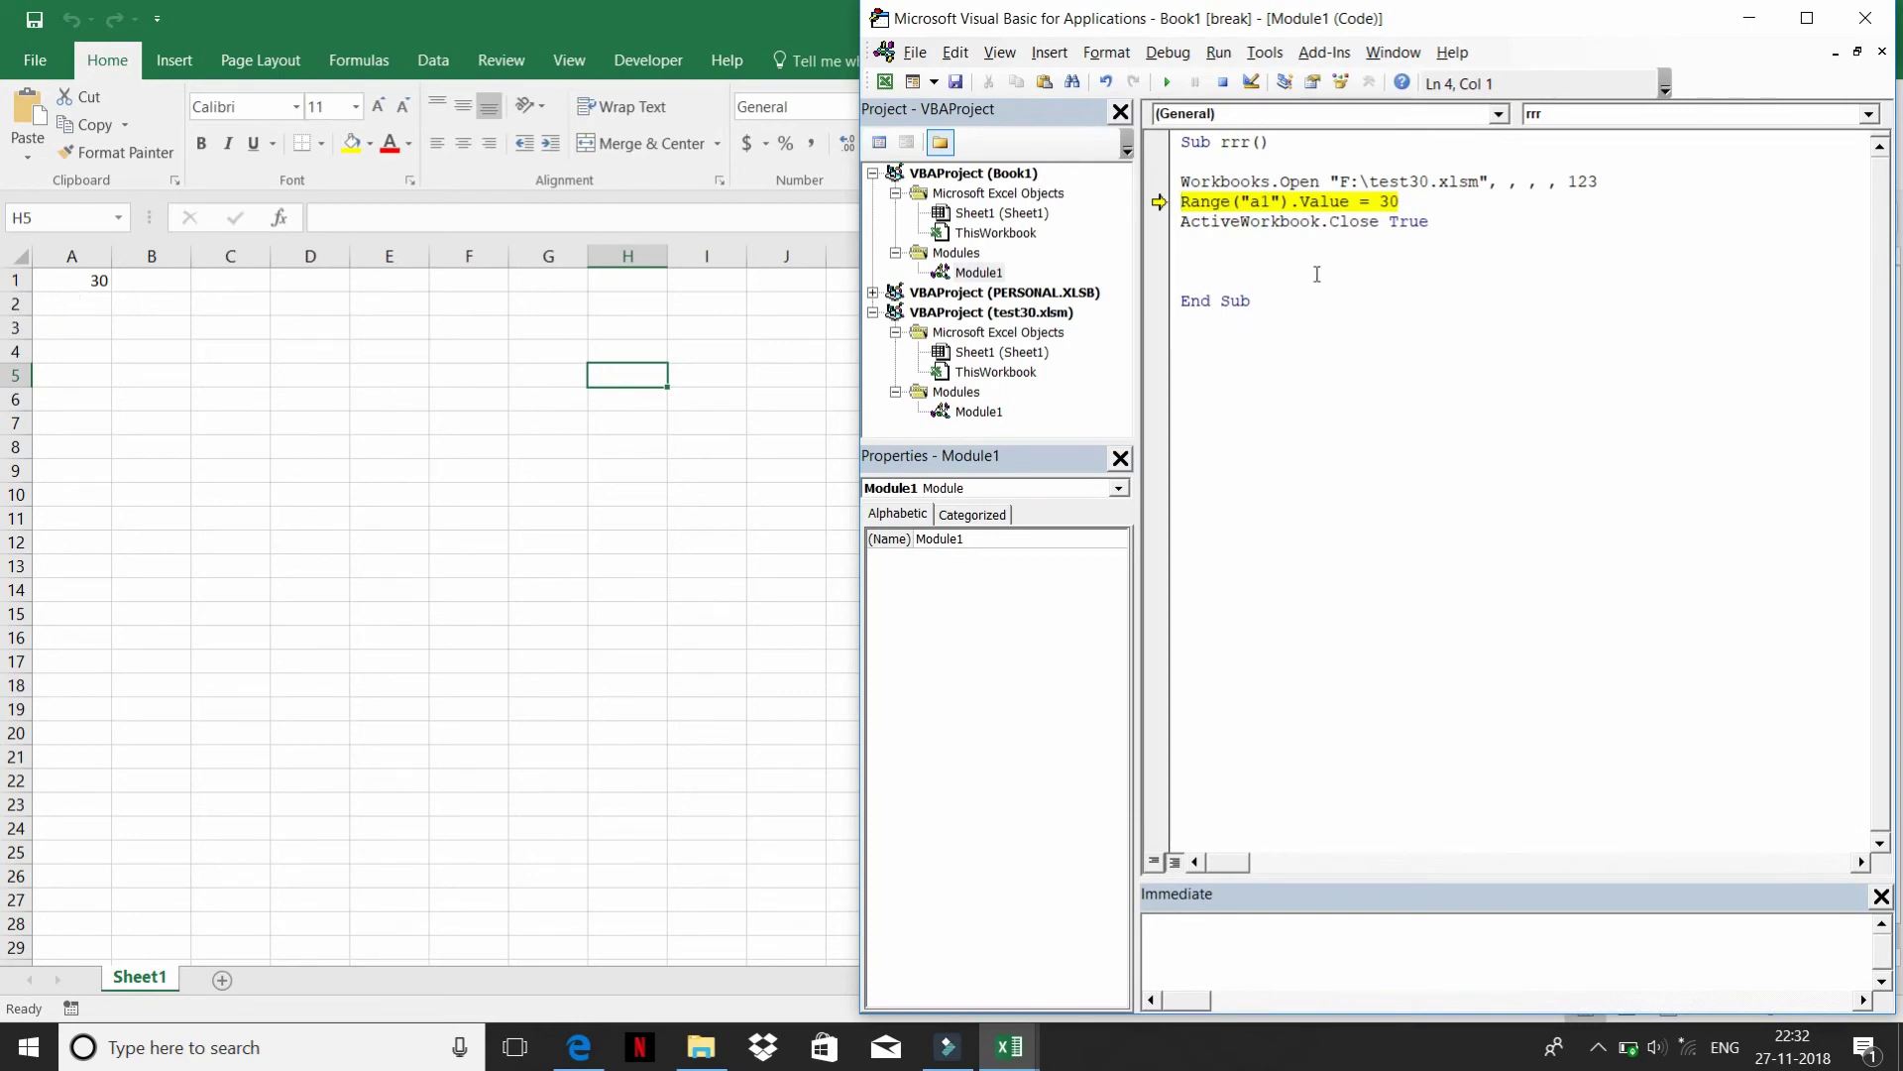
{"action": "left_click", "coordinate": [1443, 222]}
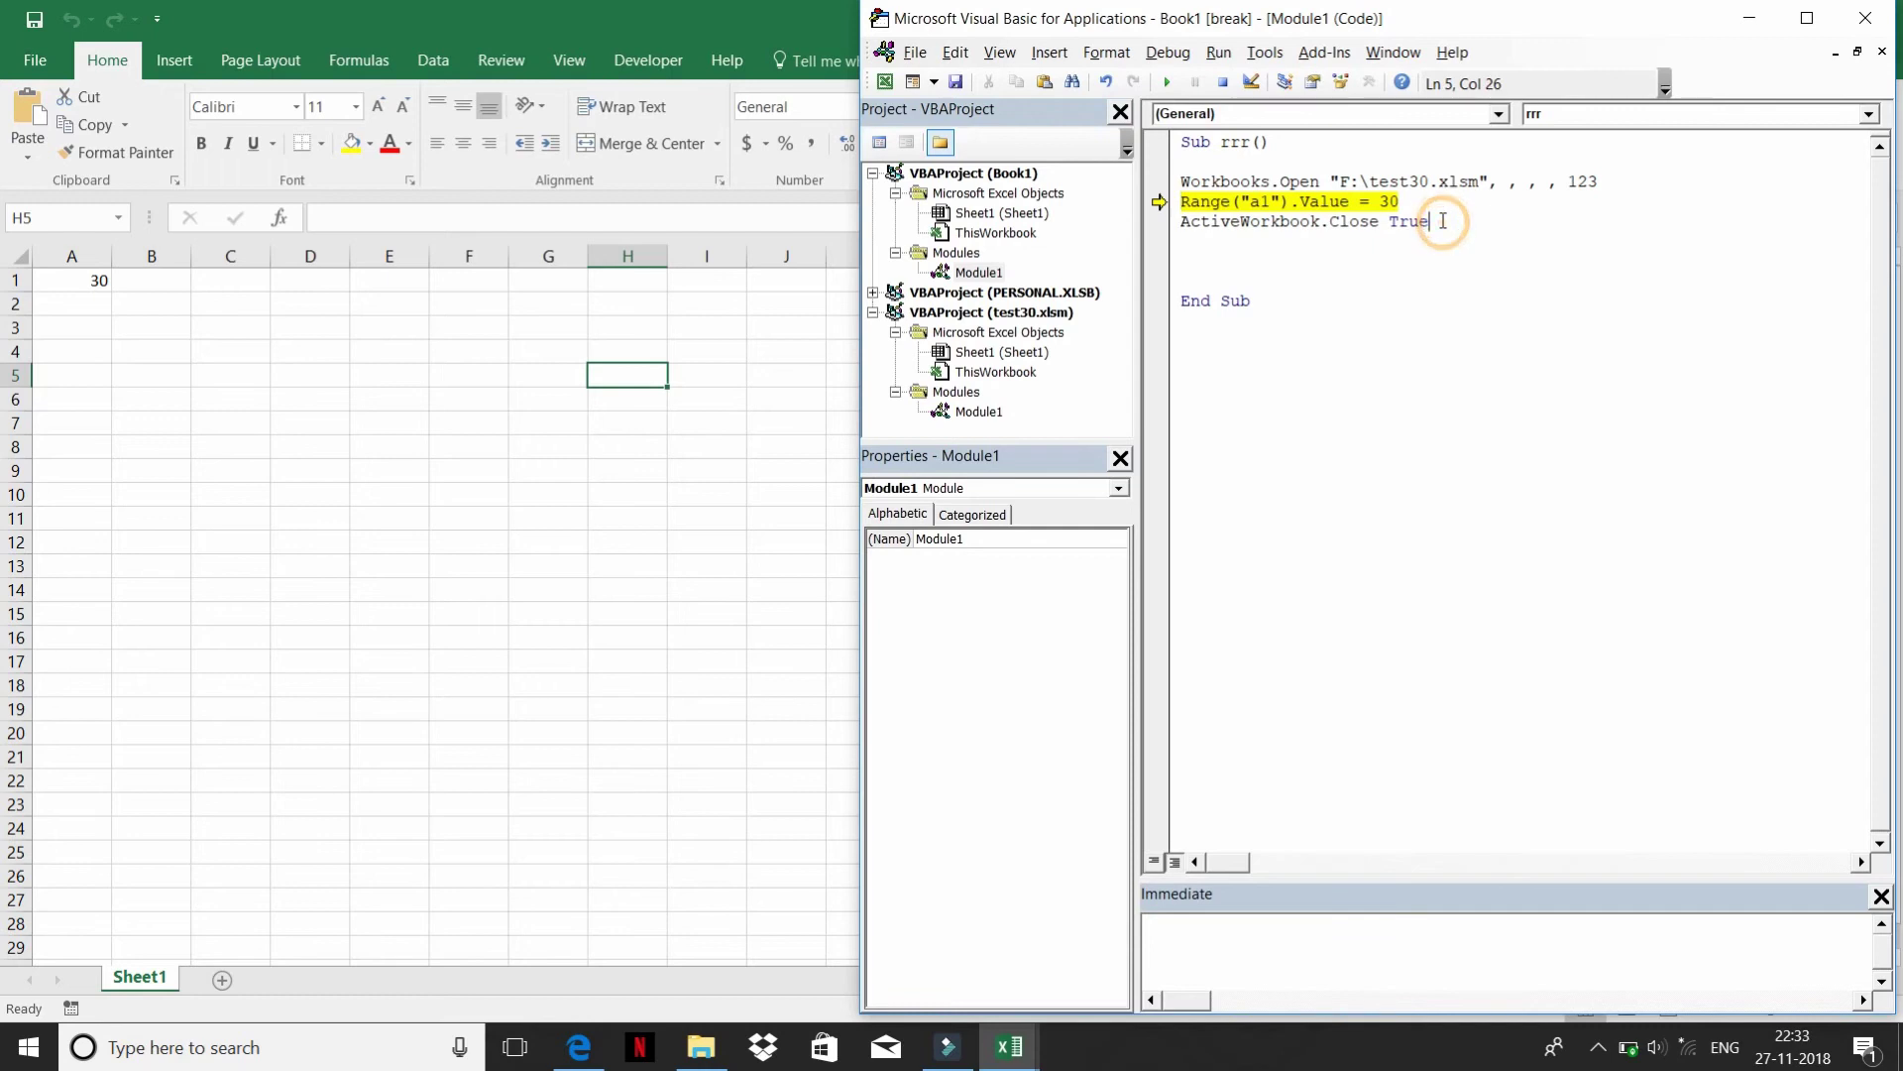